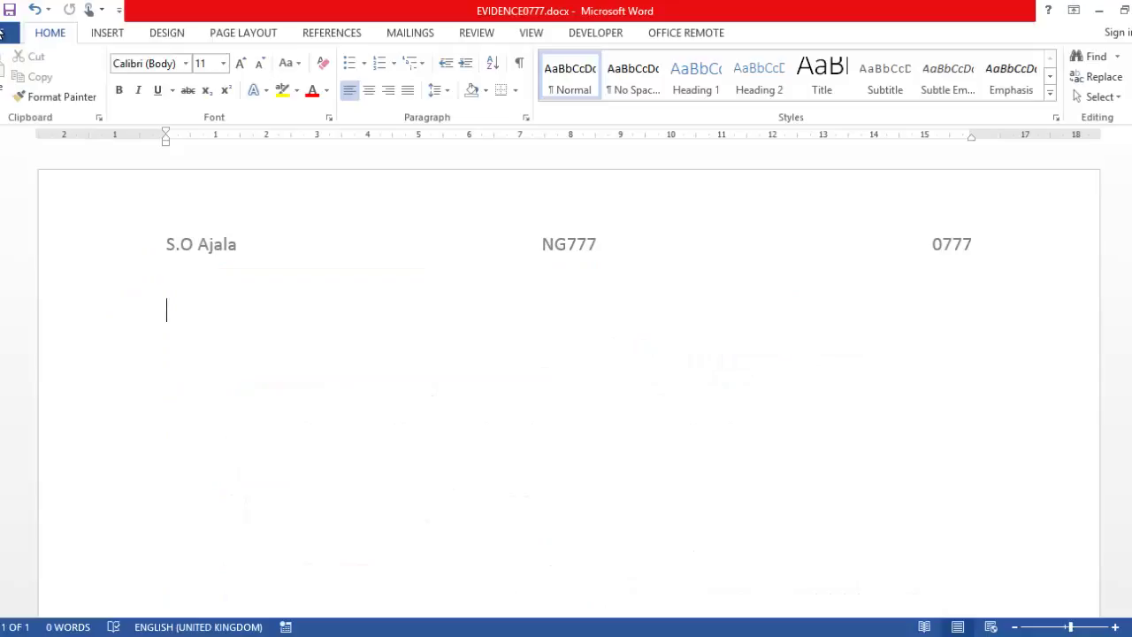
- Save a copy of the evidence document as P3EVIDENCE0777.docx in the current 0417_3_SourceFiles folder
{"action": "left_click", "coordinate": [3, 32]}
{"action": "left_click", "coordinate": [38, 214]}
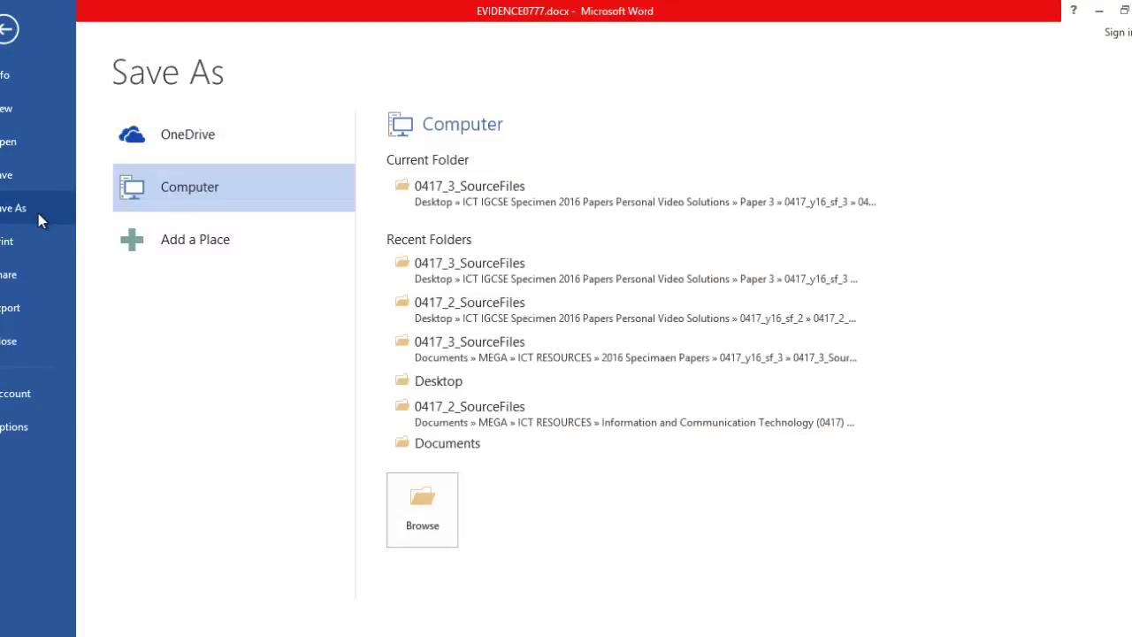
{"action": "left_click", "coordinate": [410, 188]}
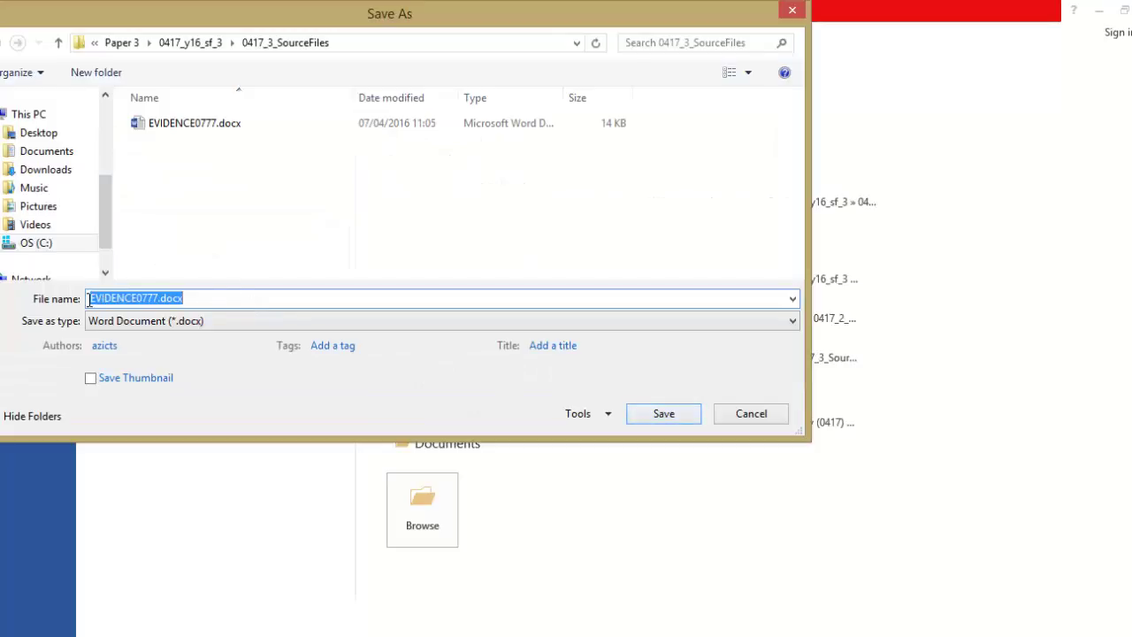
{"action": "left_click", "coordinate": [89, 299]}
{"action": "type", "text": "P3"}
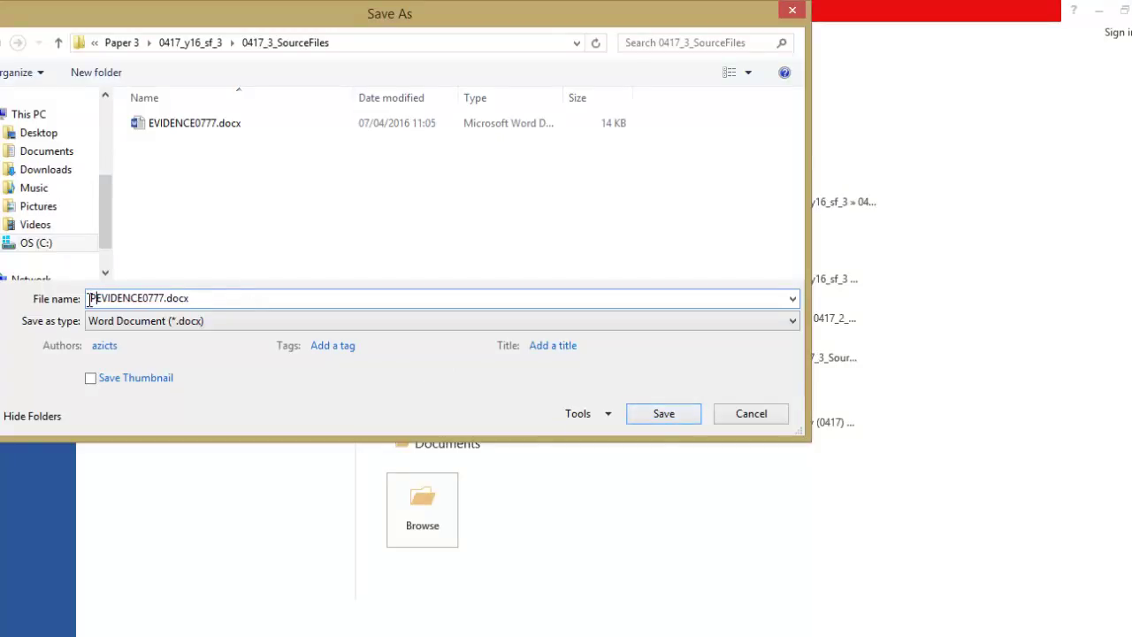
{"action": "left_click", "coordinate": [670, 414]}
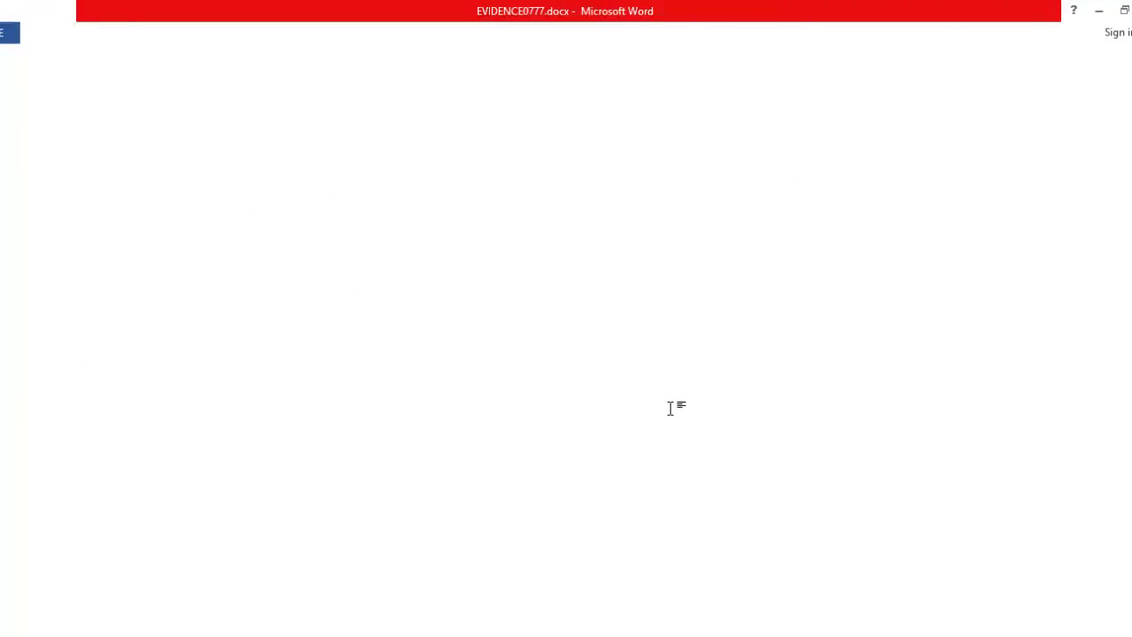
- Switch to the exam paper PDF and highlight "in dollars to 2 decimal places" in the Task 2 introduction
{"action": "key", "text": "alt+Tab"}
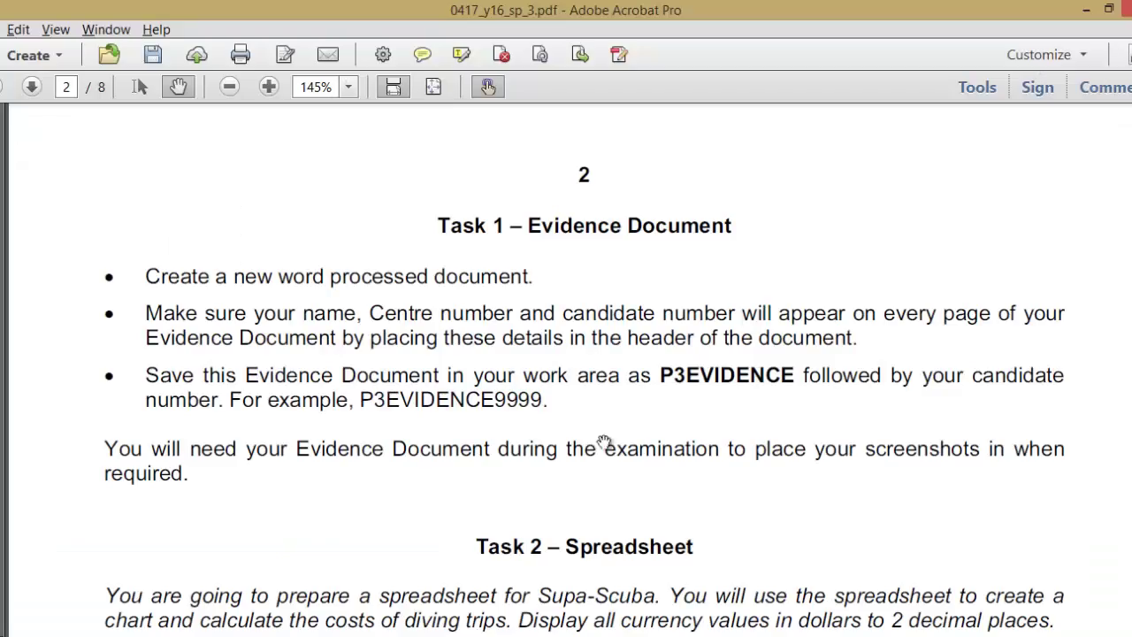
{"action": "scroll", "coordinate": [559, 431], "scroll_direction": "down", "scroll_amount": 2}
{"action": "key", "text": "alt+Tab"}
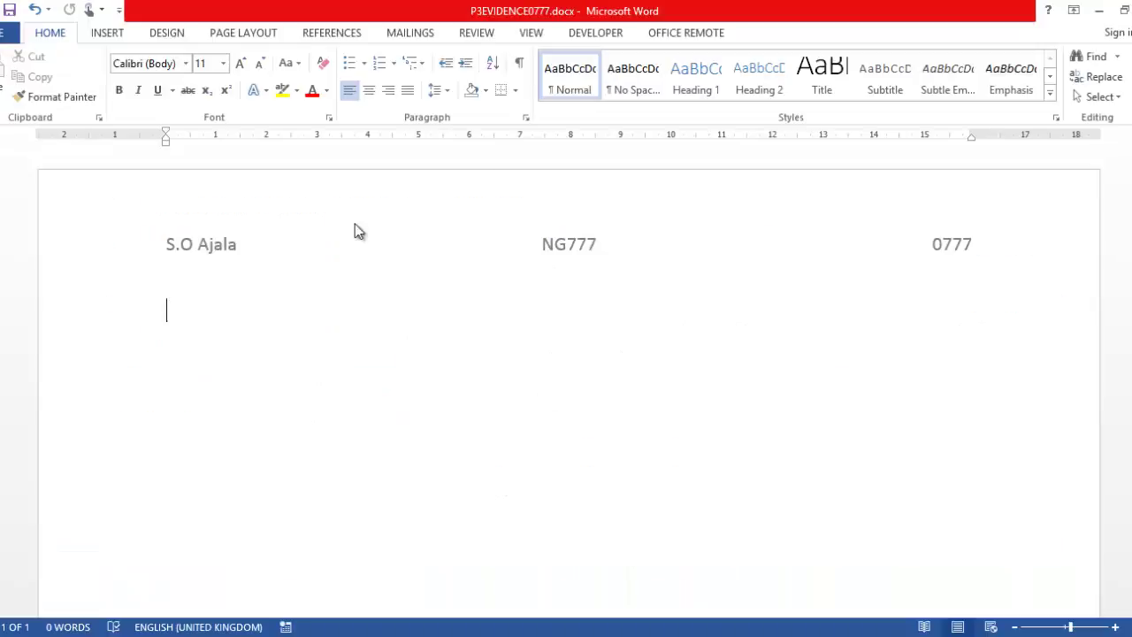
{"action": "key", "text": "alt+Tab"}
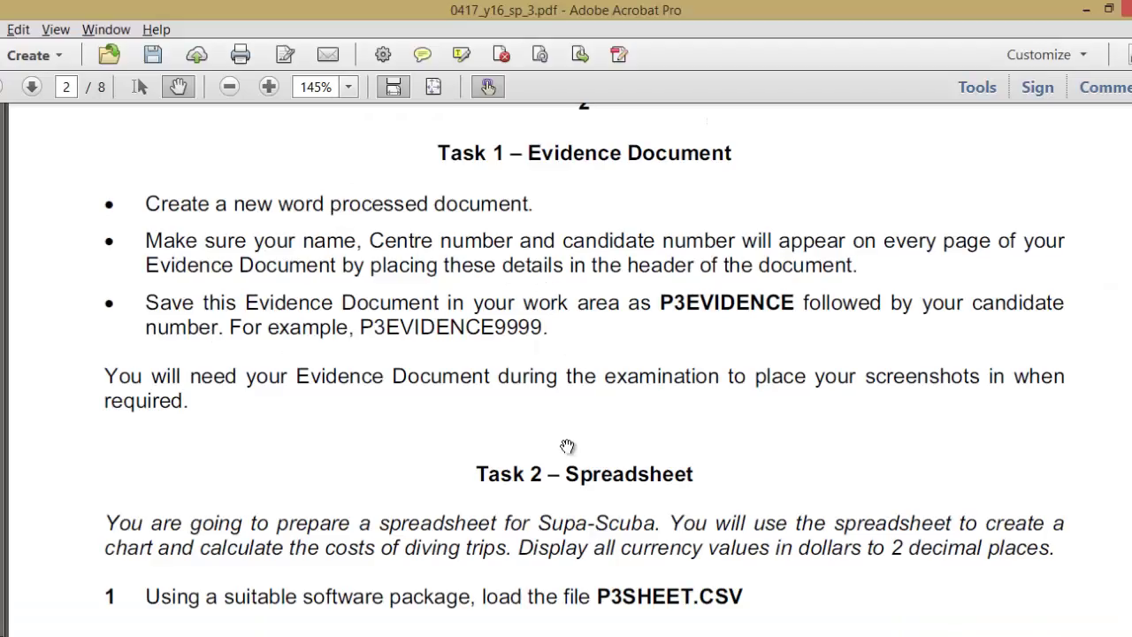
{"action": "scroll", "coordinate": [561, 341], "scroll_direction": "down", "scroll_amount": 2}
{"action": "scroll", "coordinate": [555, 367], "scroll_direction": "down", "scroll_amount": 4}
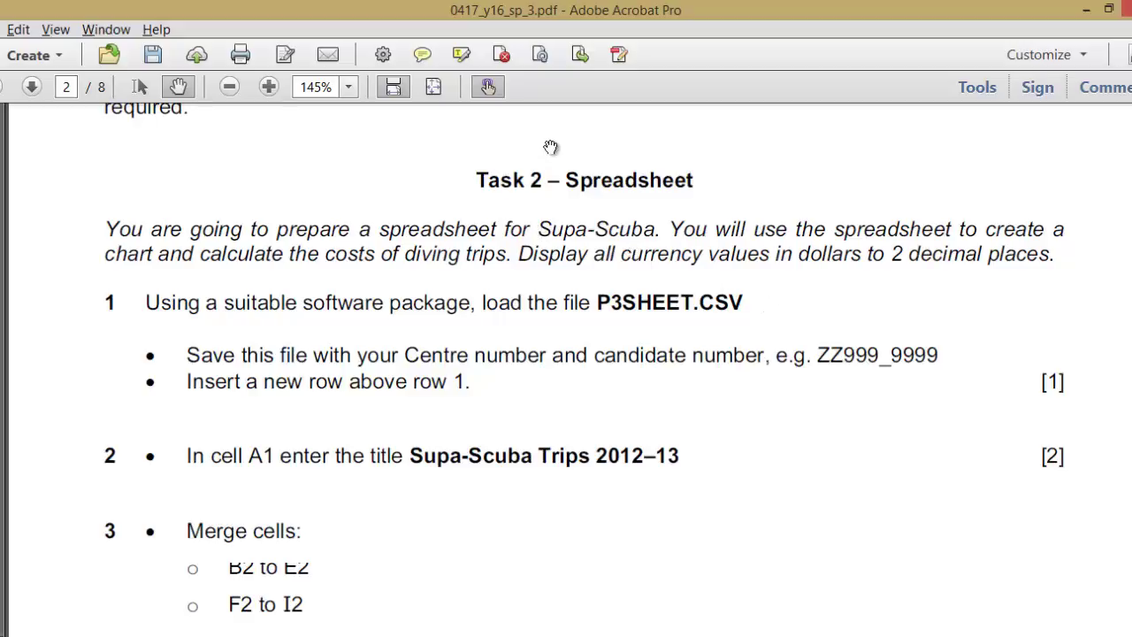
{"action": "left_click", "coordinate": [458, 57]}
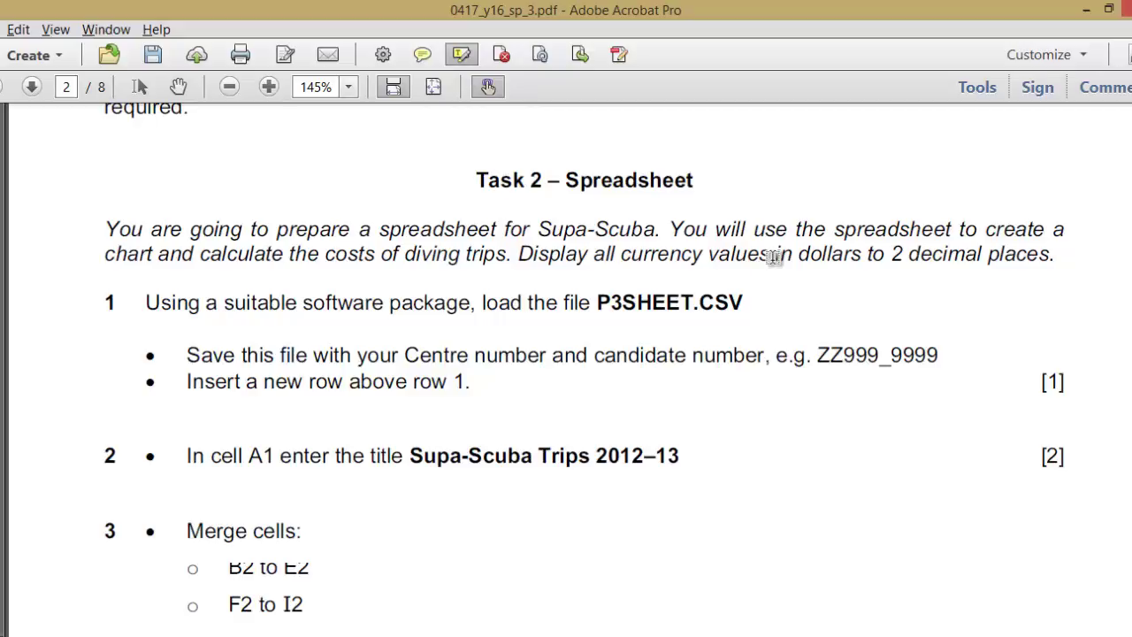
{"action": "left_click_drag", "start_coordinate": [774, 256], "coordinate": [1004, 268]}
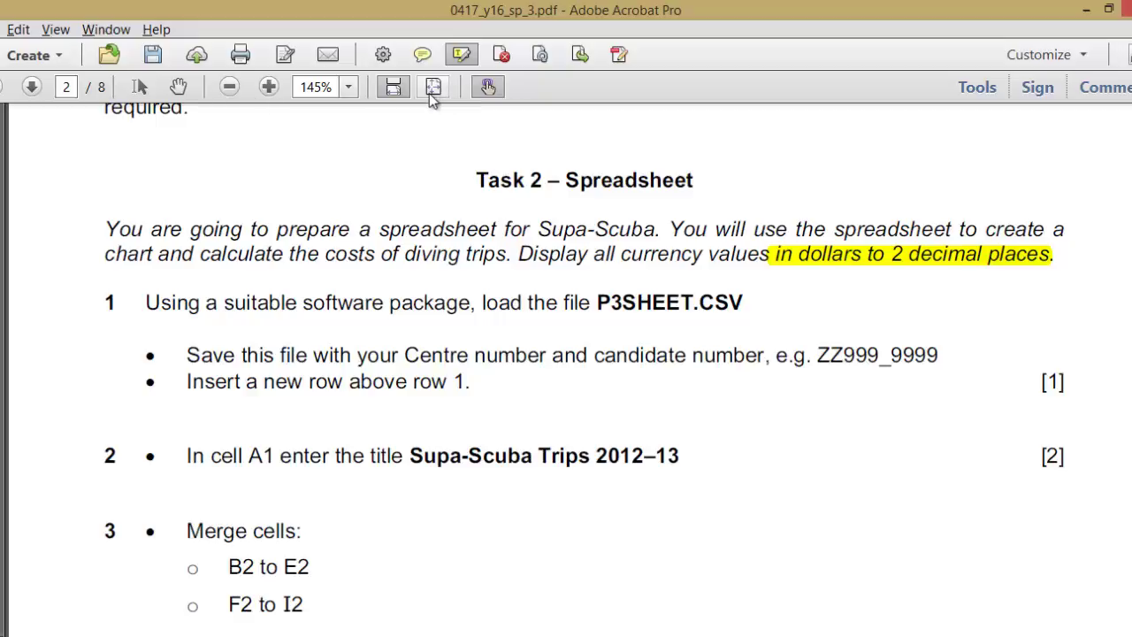
{"action": "left_click", "coordinate": [177, 88]}
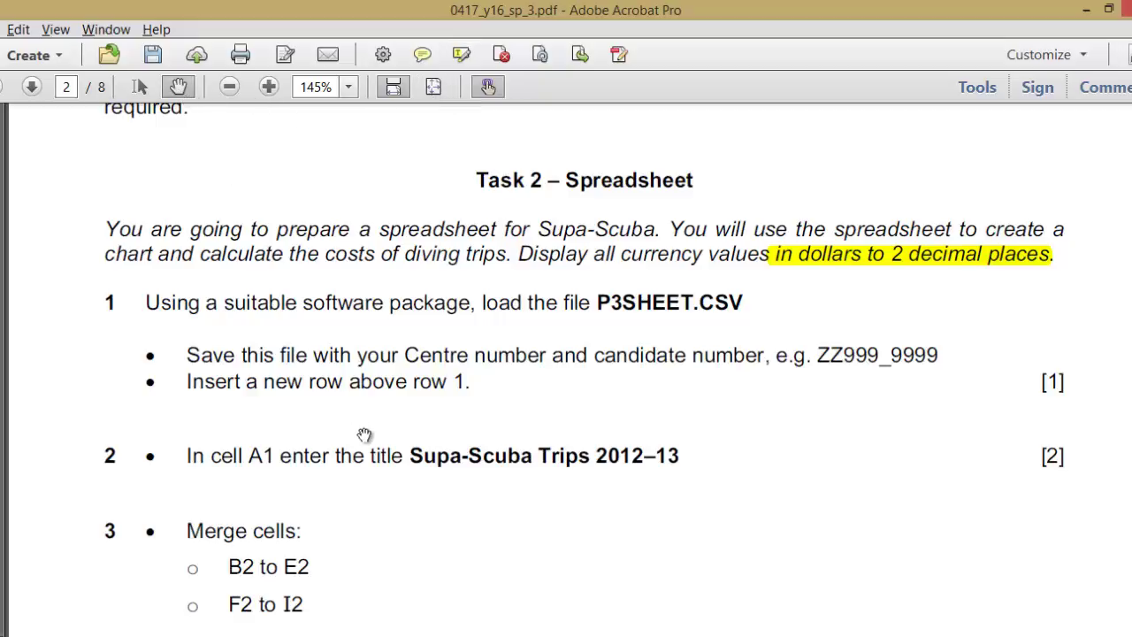
- Switch to the 0417_3_SourceFiles folder in File Explorer and open p3sheet.csv in Excel
{"action": "scroll", "coordinate": [356, 355], "scroll_direction": "down", "scroll_amount": 2}
{"action": "key", "text": "alt+Tab"}
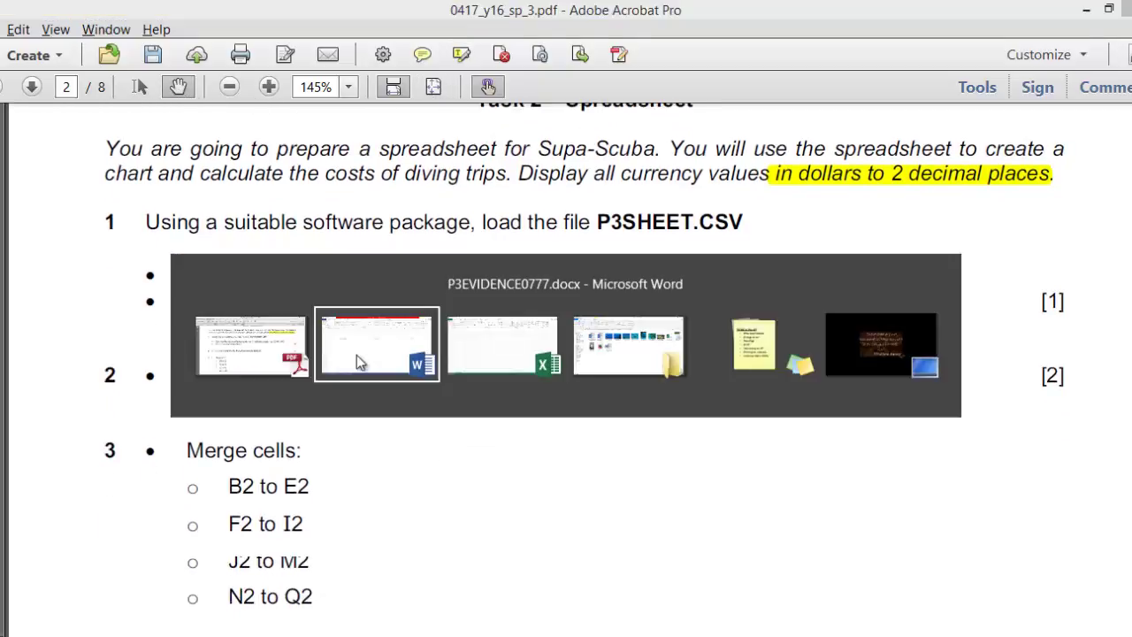
{"action": "key", "text": "alt+Tab"}
{"action": "key", "text": "Tab"}
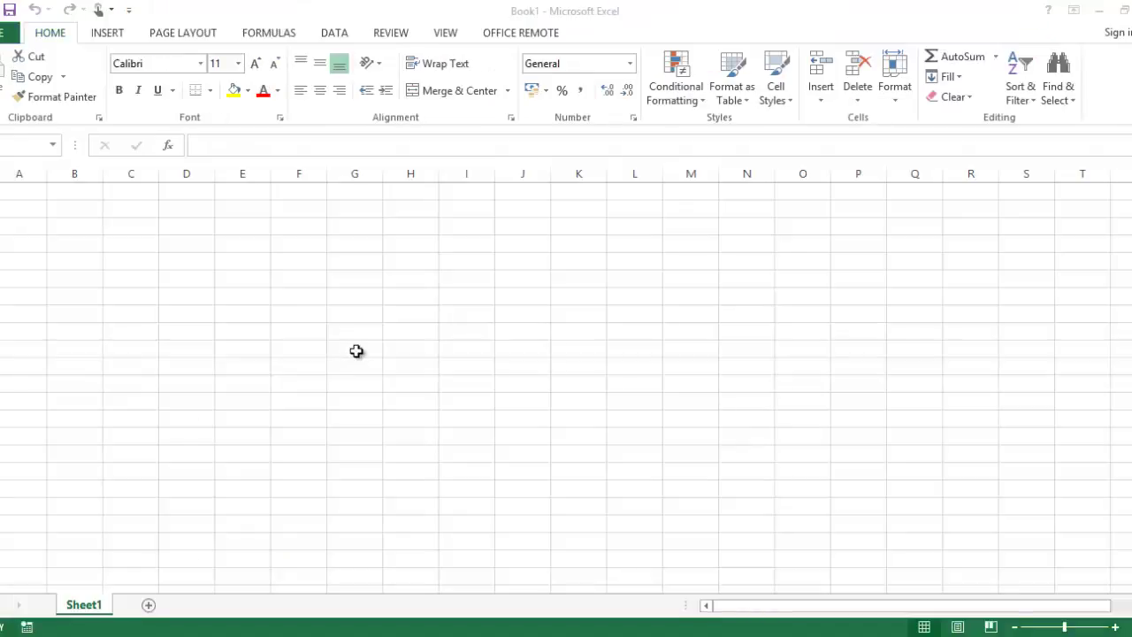
{"action": "key", "text": "alt+Tab"}
{"action": "key", "text": "Tab"}
{"action": "key", "text": "alt+Tab"}
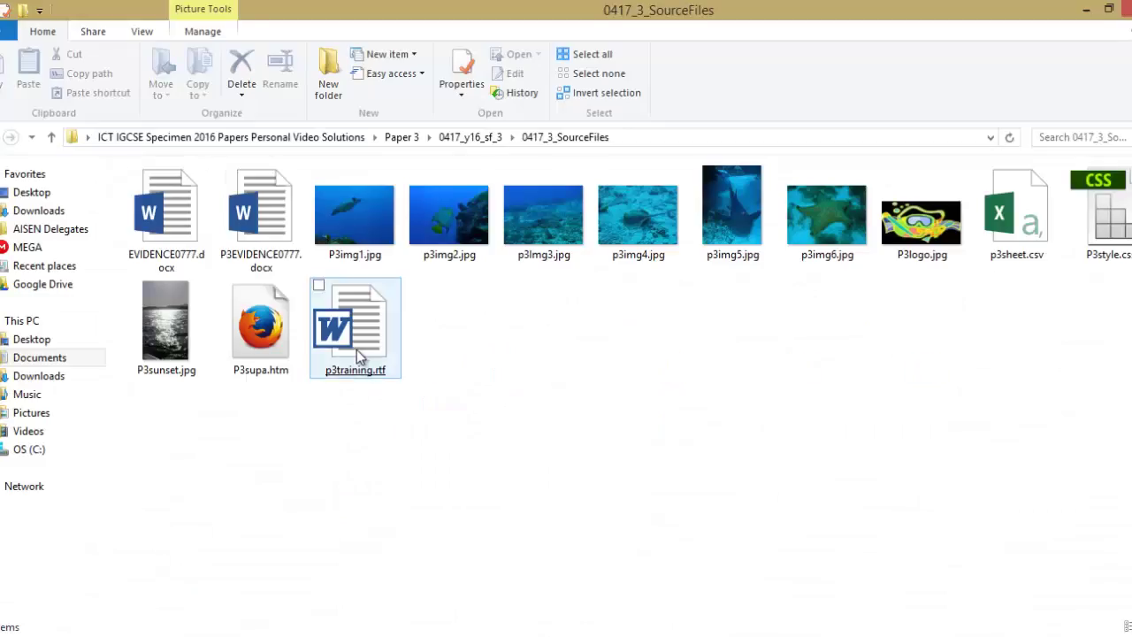
{"action": "double_click", "coordinate": [999, 245]}
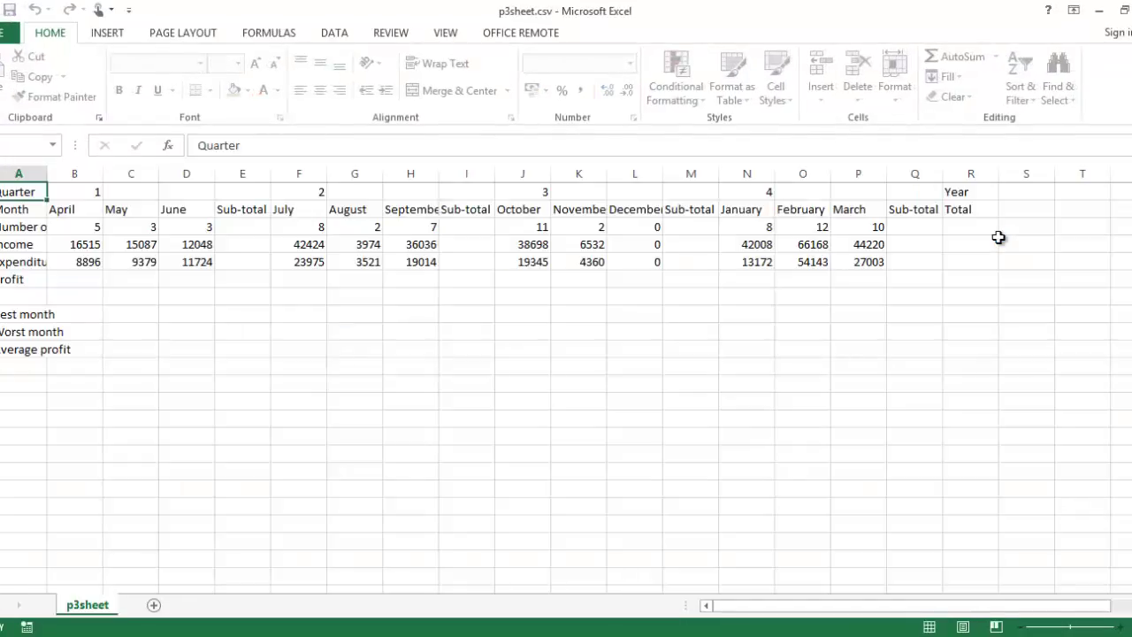
- Following the naming instruction in the exam paper PDF, save the p3sheet spreadsheet as Excel Workbook NG777_0777.xlsx in the 0417_3_SourceFiles folder
{"action": "key", "text": "alt+Tab"}
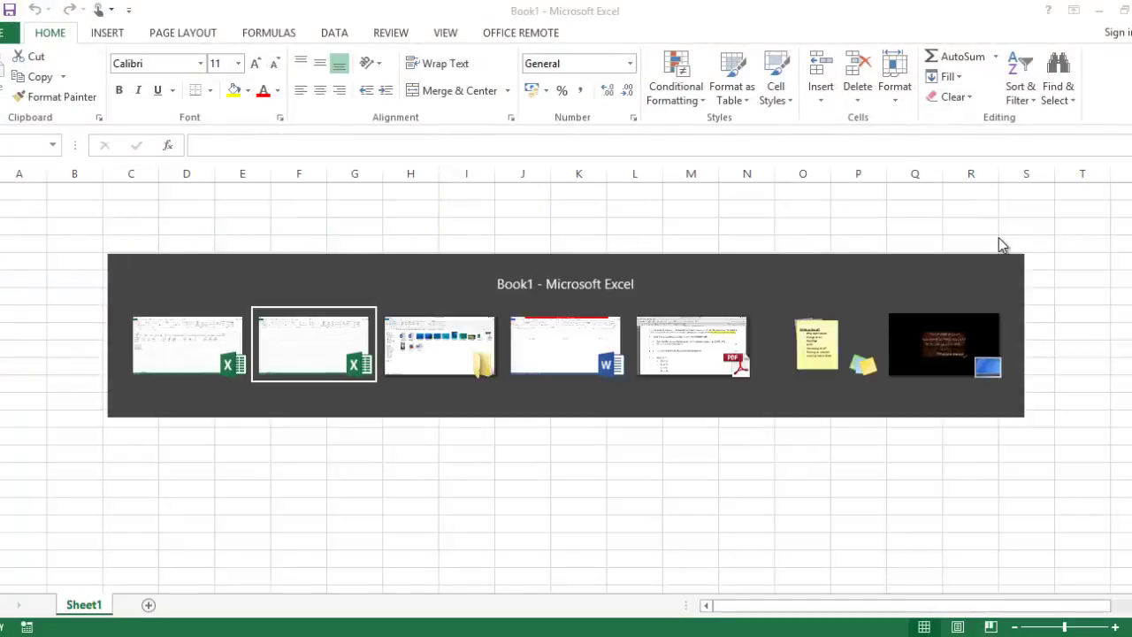
{"action": "key", "text": "alt+Tab"}
{"action": "key", "text": "alt+Tab"}
{"action": "key", "text": "alt+Tab"}
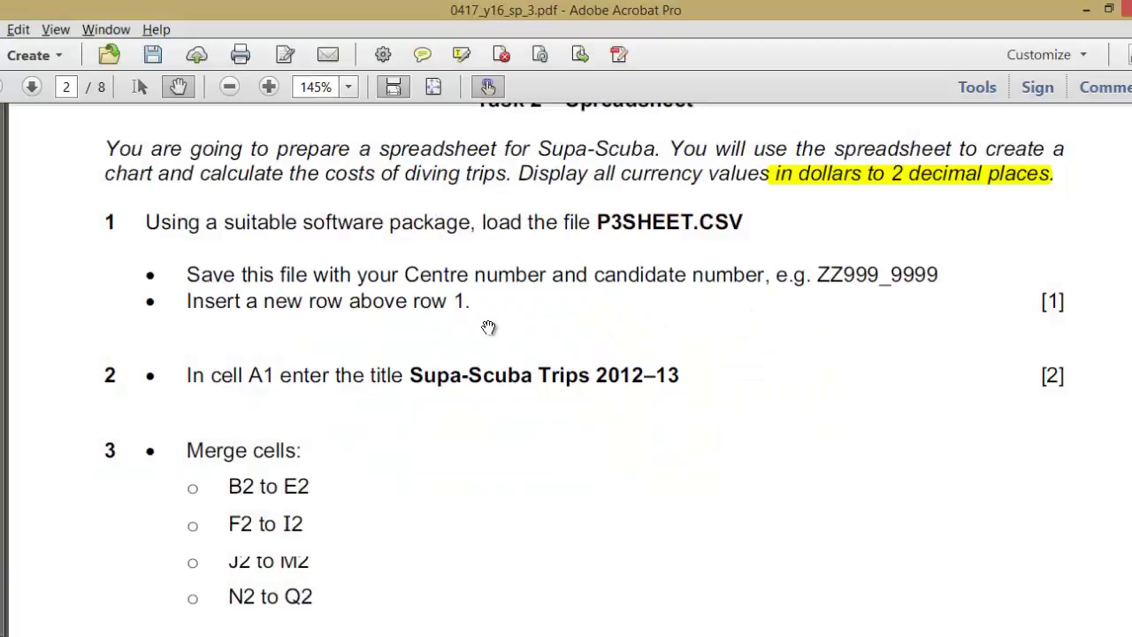
{"action": "scroll", "coordinate": [489, 327], "scroll_direction": "down", "scroll_amount": 2}
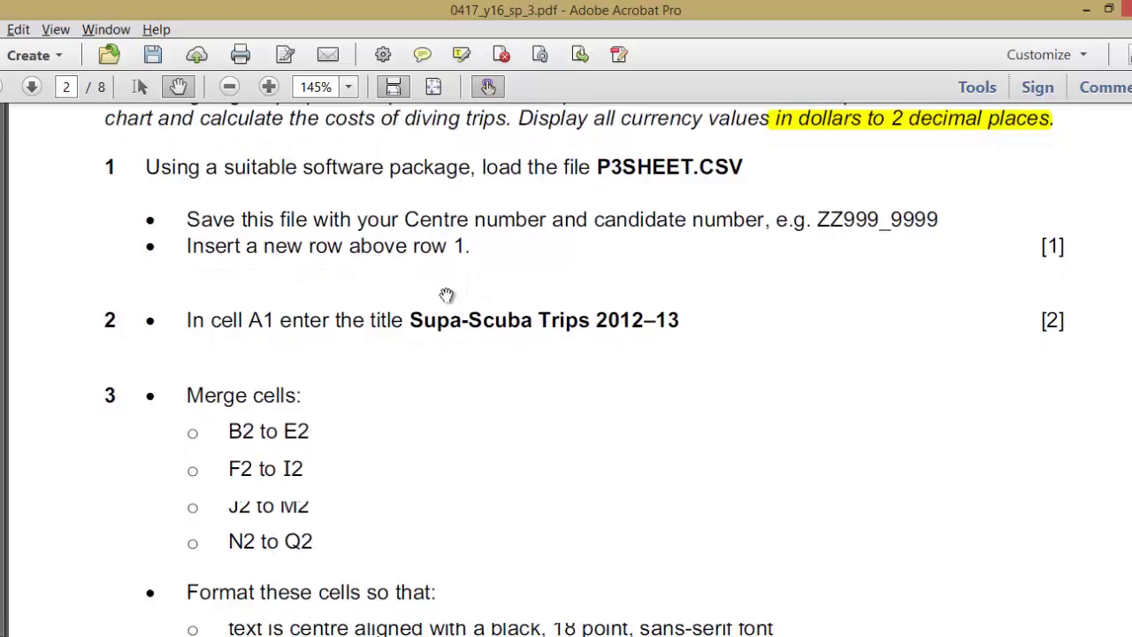
{"action": "key", "text": "alt+Tab"}
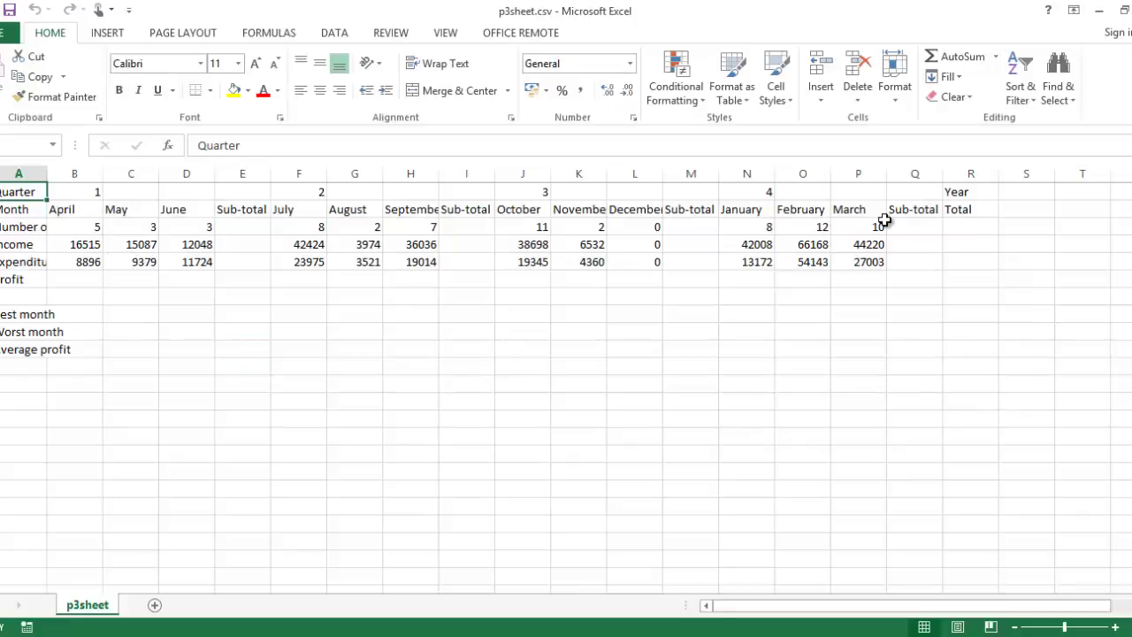
{"action": "left_click", "coordinate": [9, 32]}
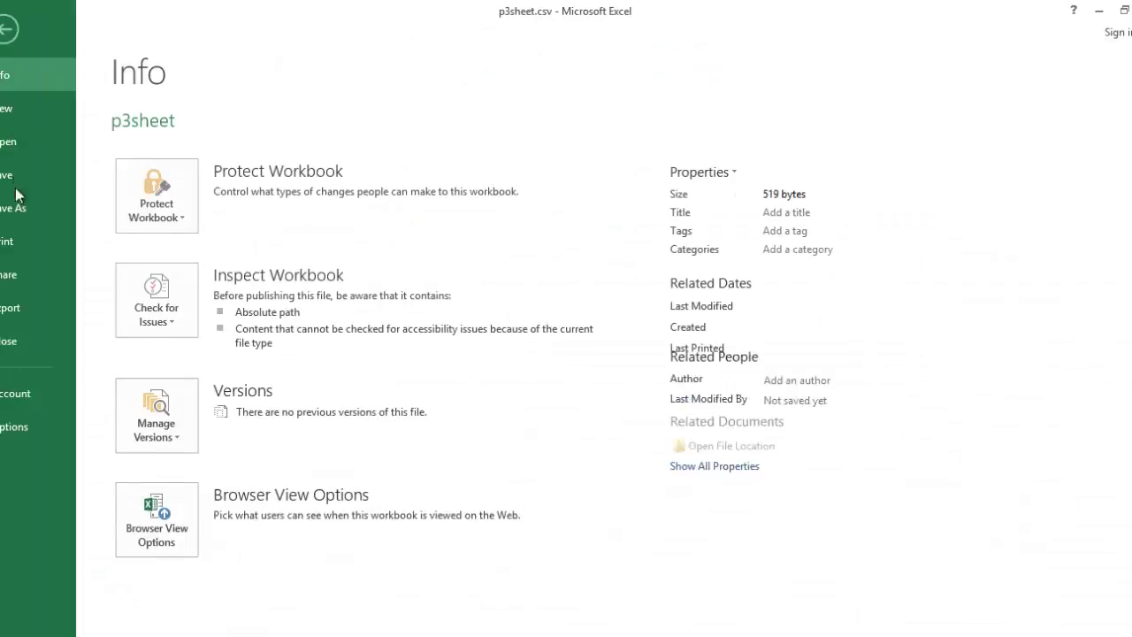
{"action": "left_click", "coordinate": [24, 211]}
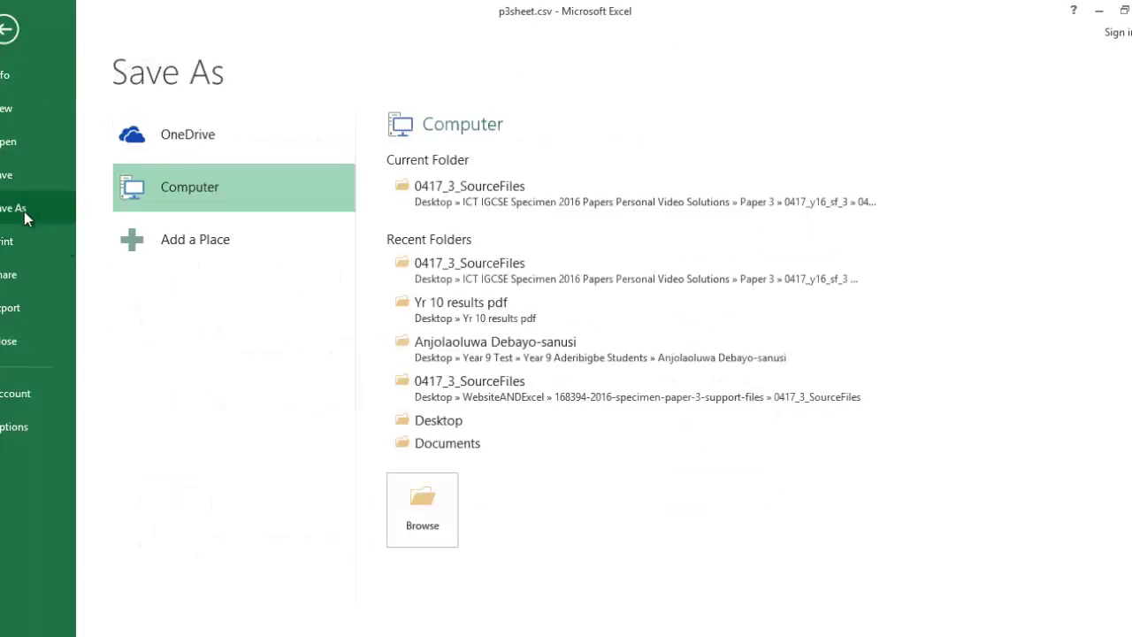
{"action": "left_click", "coordinate": [501, 198]}
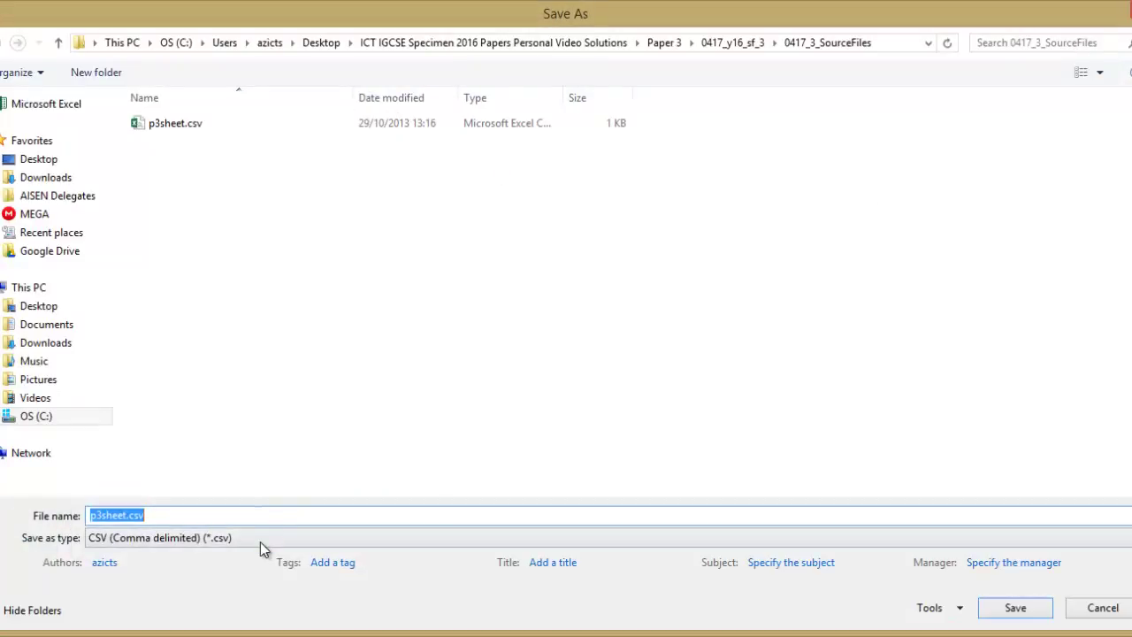
{"action": "left_click", "coordinate": [261, 544]}
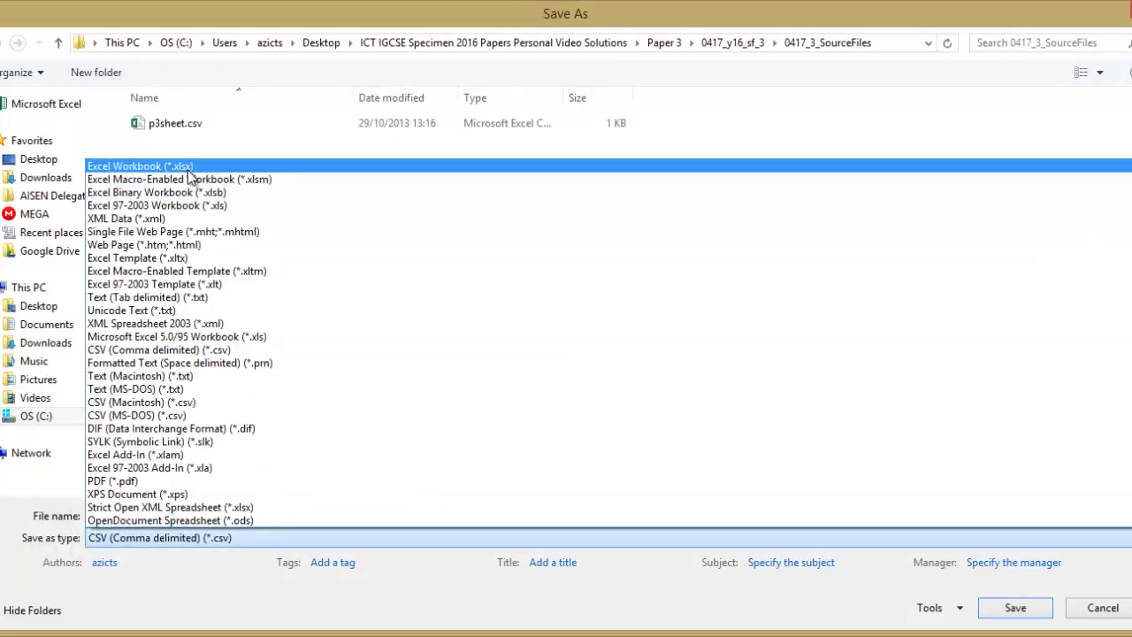
{"action": "left_click", "coordinate": [188, 169]}
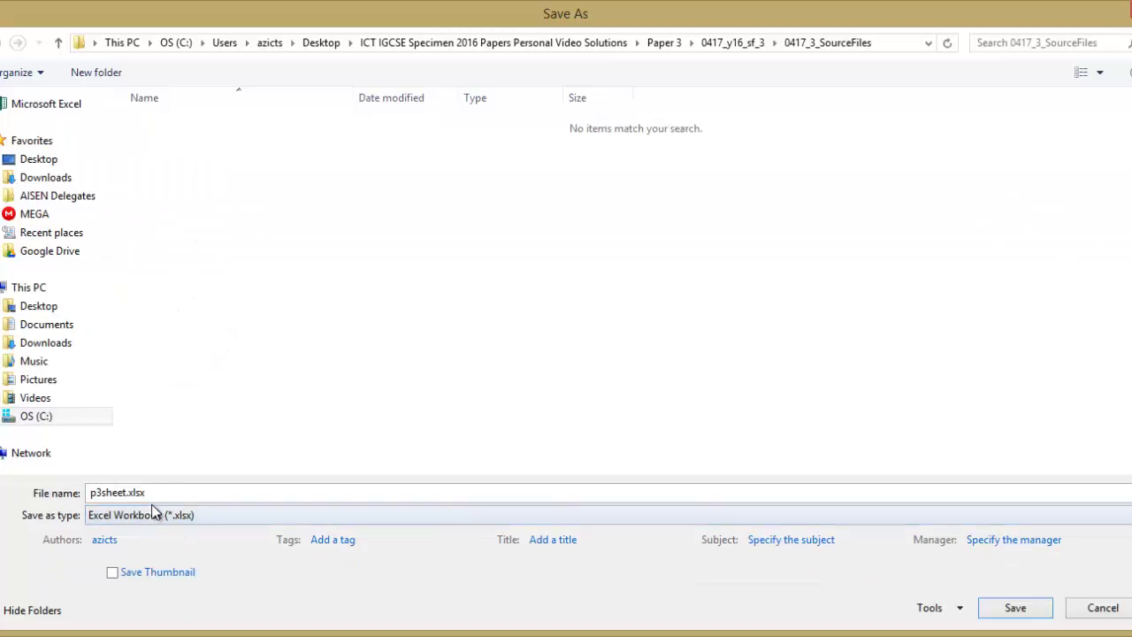
{"action": "left_click", "coordinate": [126, 491]}
{"action": "left_click", "coordinate": [126, 492]}
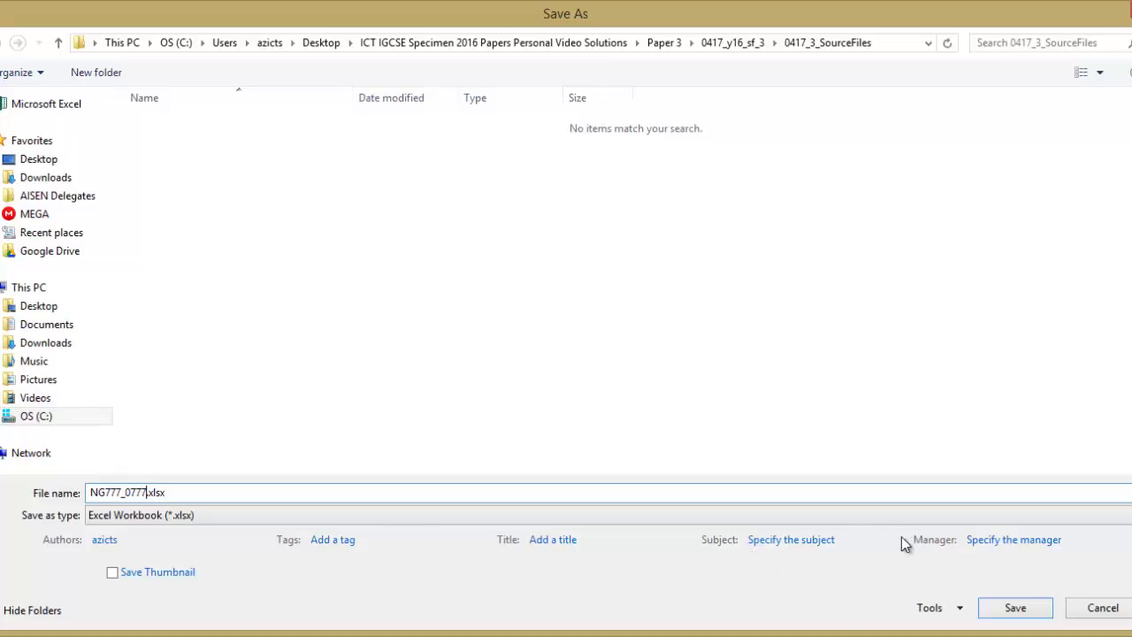
{"action": "left_click", "coordinate": [1013, 608]}
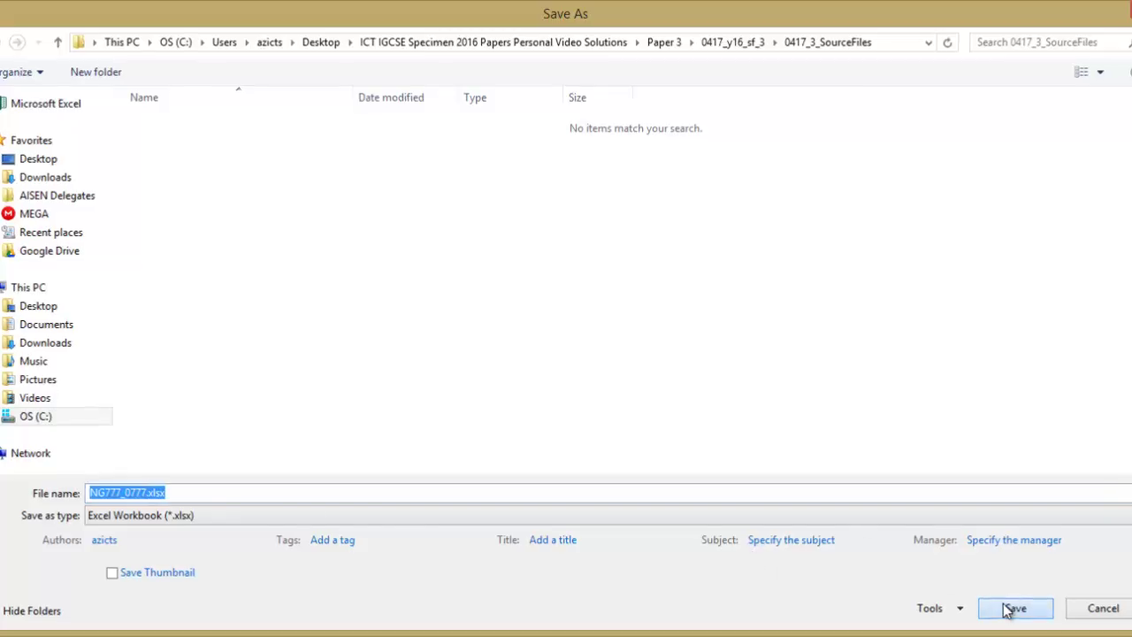
- Check the exam paper's next instruction and insert a new row above row 1 in the Excel sheet
{"action": "key", "text": "alt+Tab"}
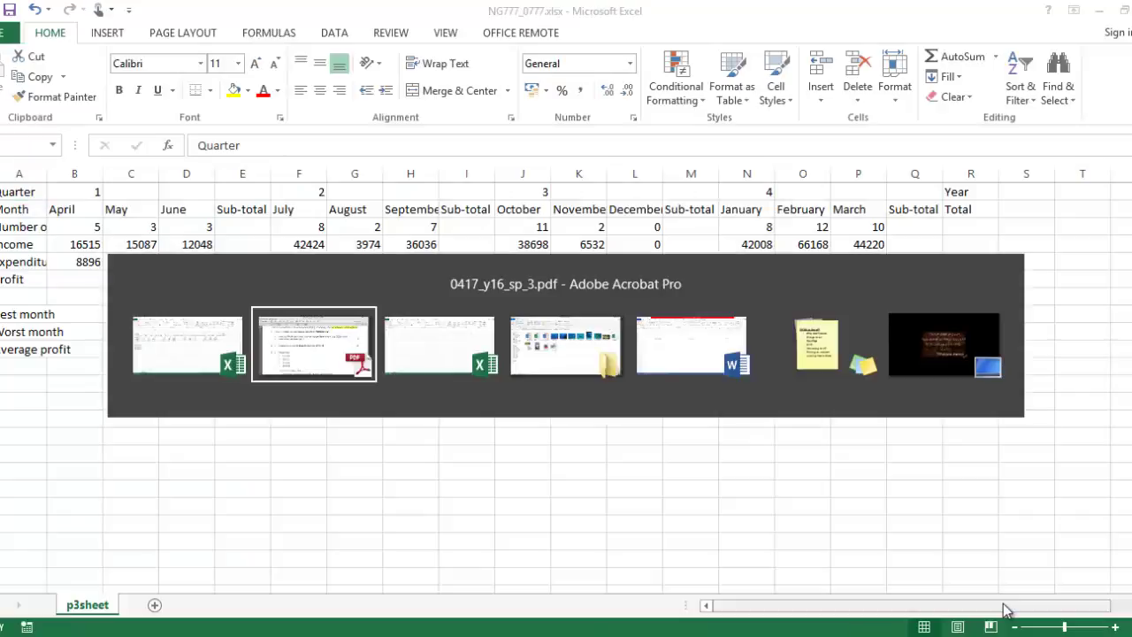
{"action": "left_click_drag", "start_coordinate": [523, 483], "coordinate": [521, 370]}
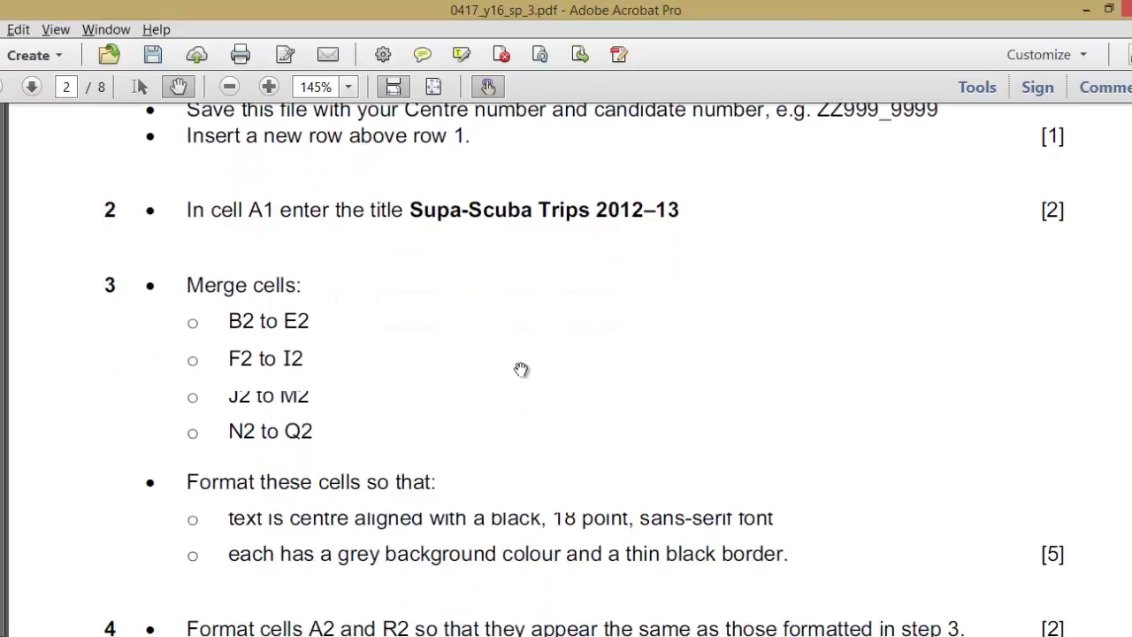
{"action": "key", "text": "alt+Tab"}
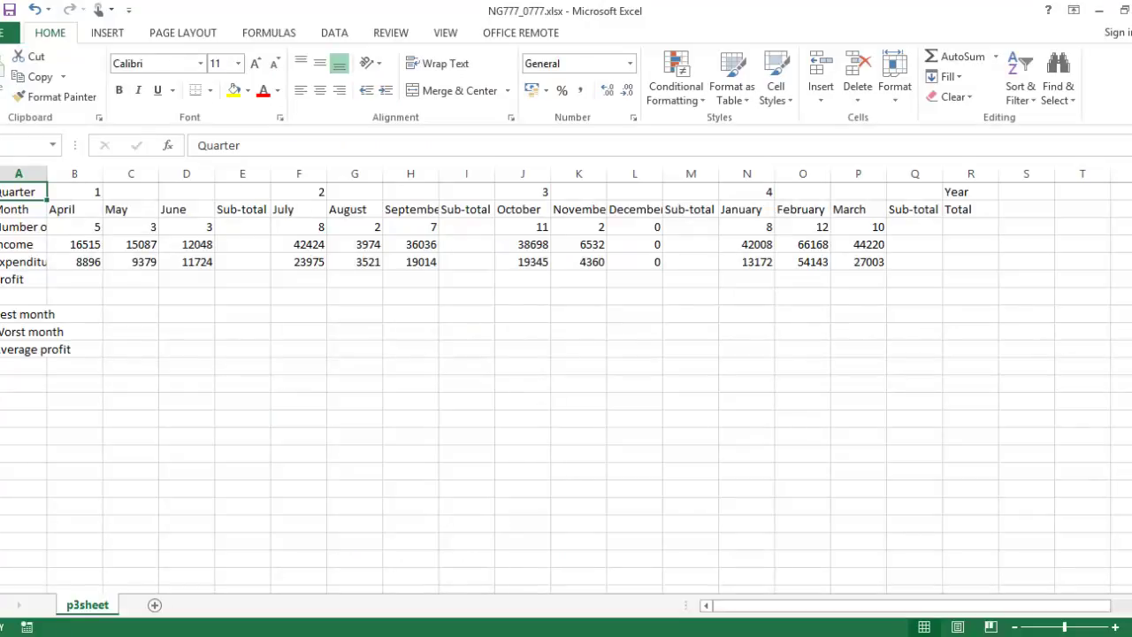
{"action": "key", "text": "shift+space"}
{"action": "key", "text": "shift+F10"}
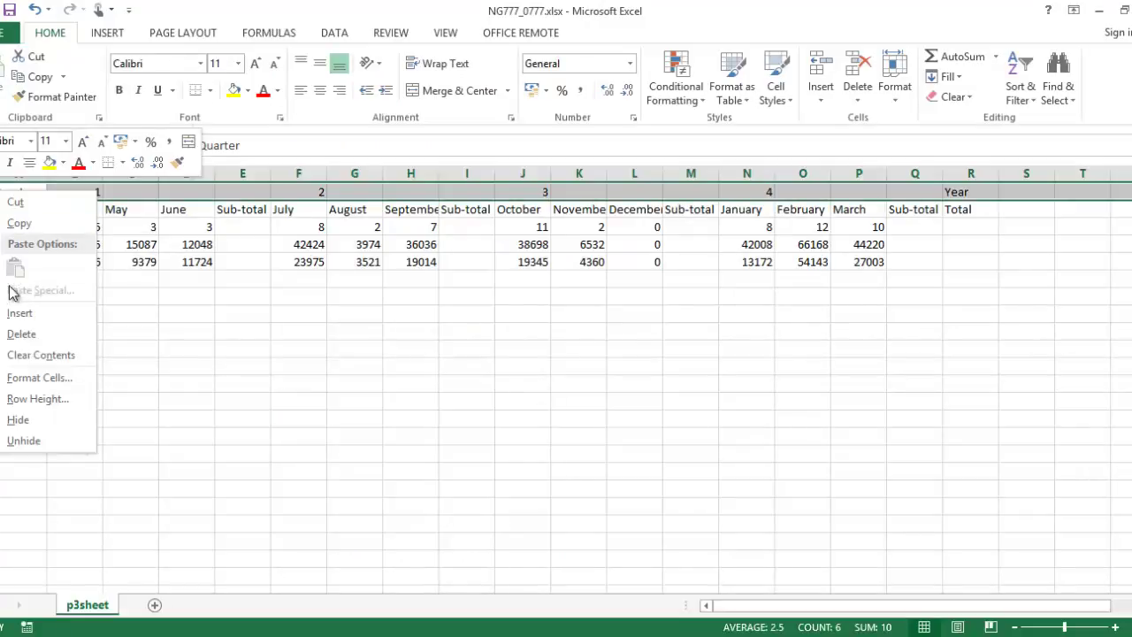
{"action": "left_click", "coordinate": [18, 313]}
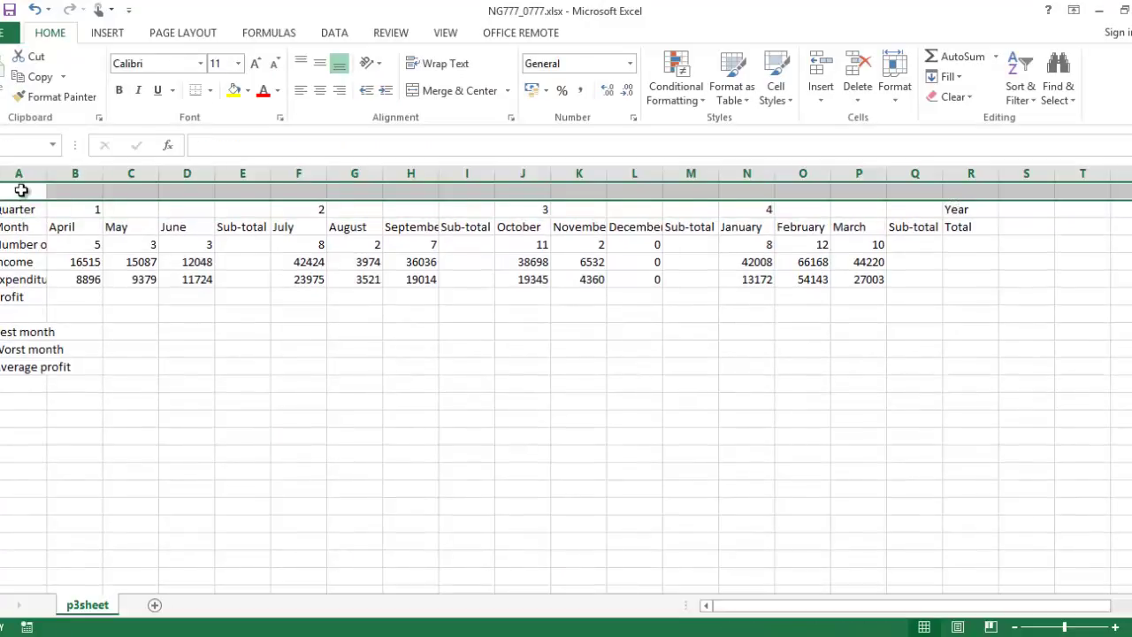
- Enter the title "Supa-Scuba Trip 2012-13" in cell A1, consulting the exam paper PDF for the wording
{"action": "type", "text": "Supa-S"}
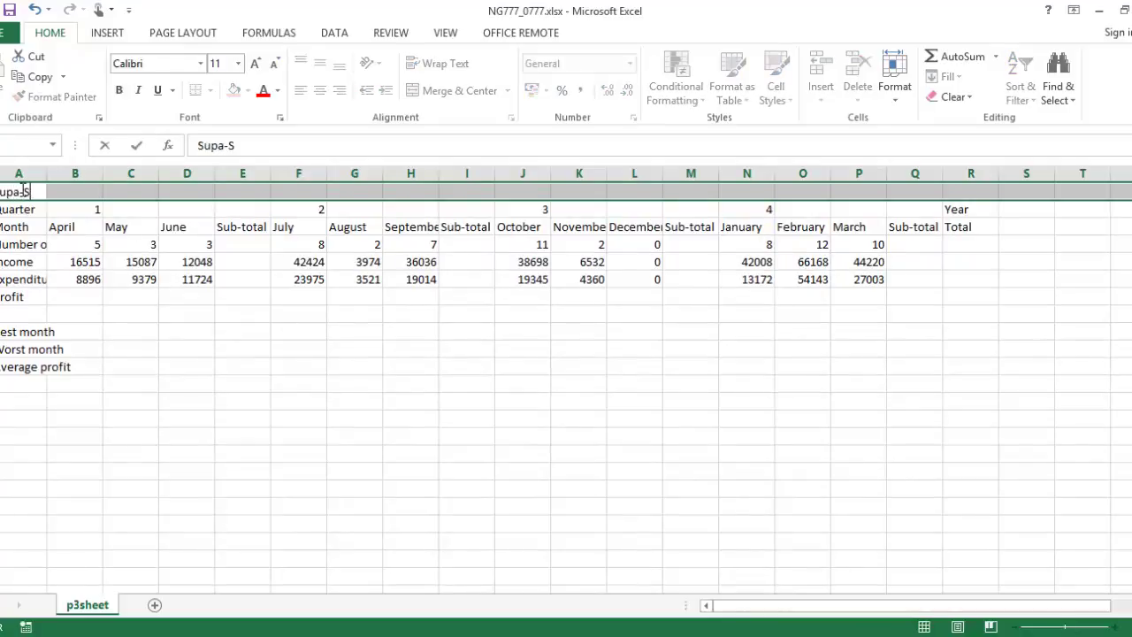
{"action": "type", "text": "cuba Trip 20"}
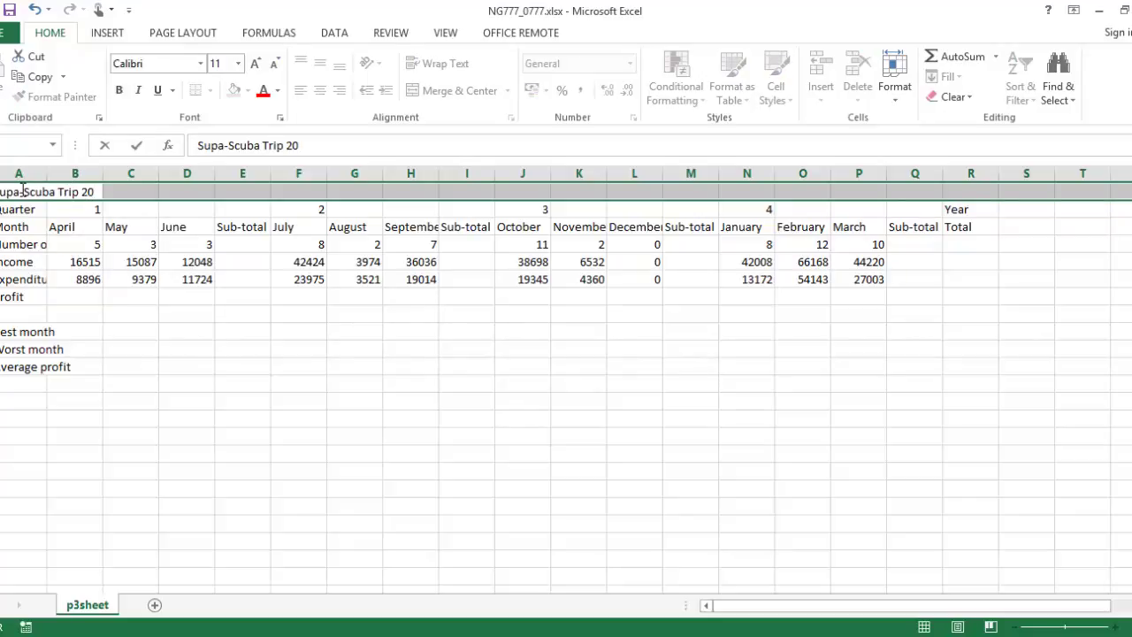
{"action": "key", "text": "alt+Tab"}
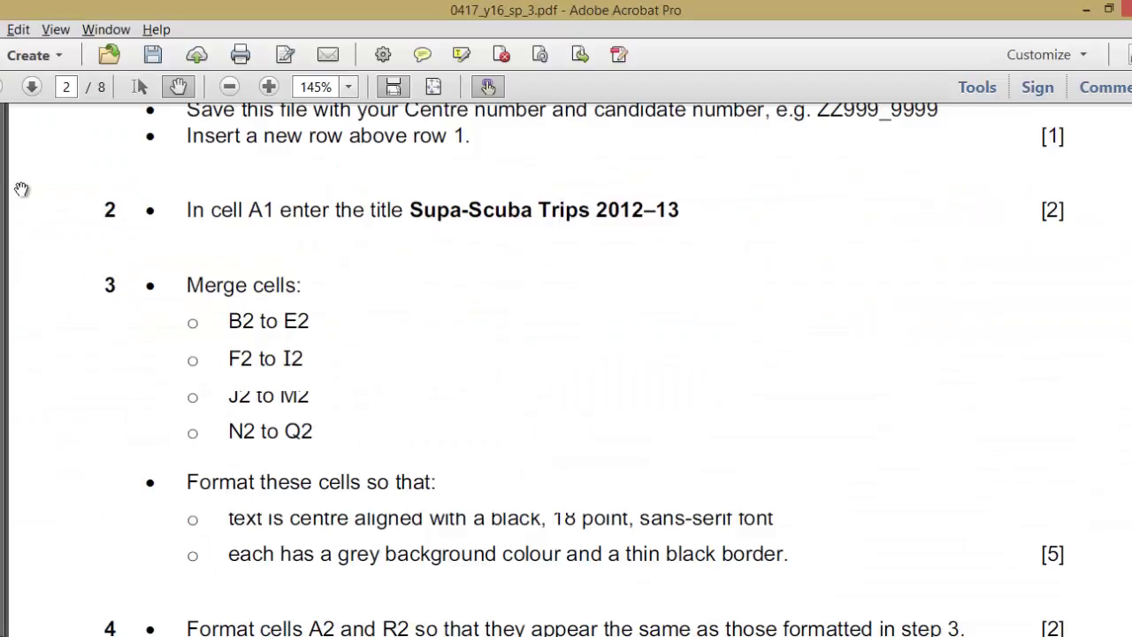
{"action": "key", "text": "alt+Tab"}
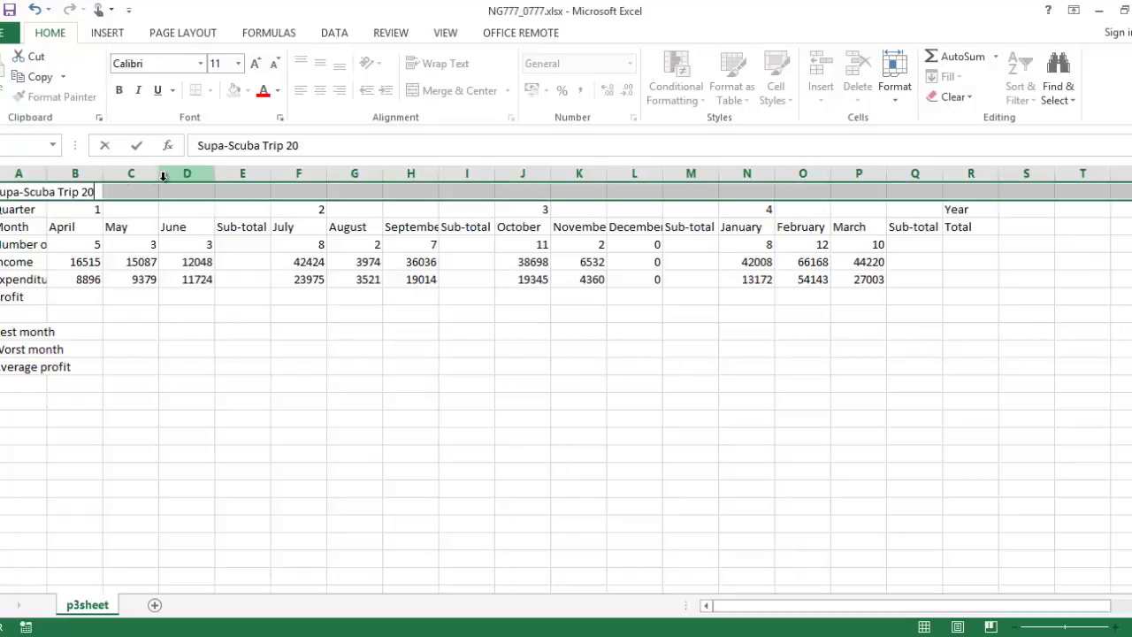
{"action": "type", "text": "12-13"}
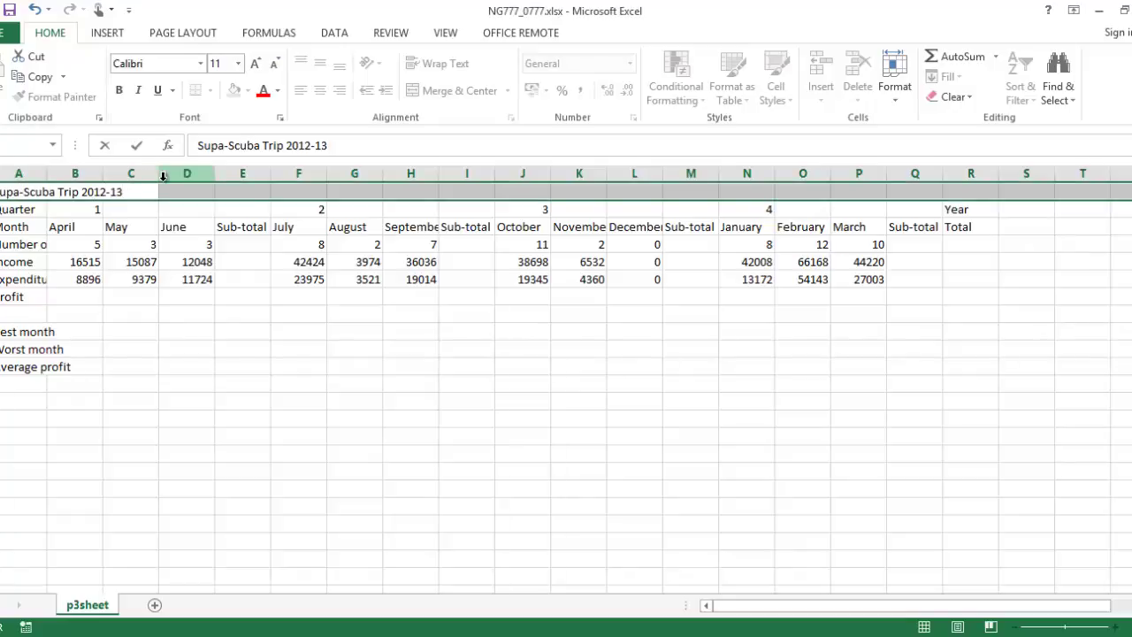
- Compare the title with the exam paper PDF and correct "Trip" to "Trips" in cell A1
{"action": "key", "text": "alt+Tab"}
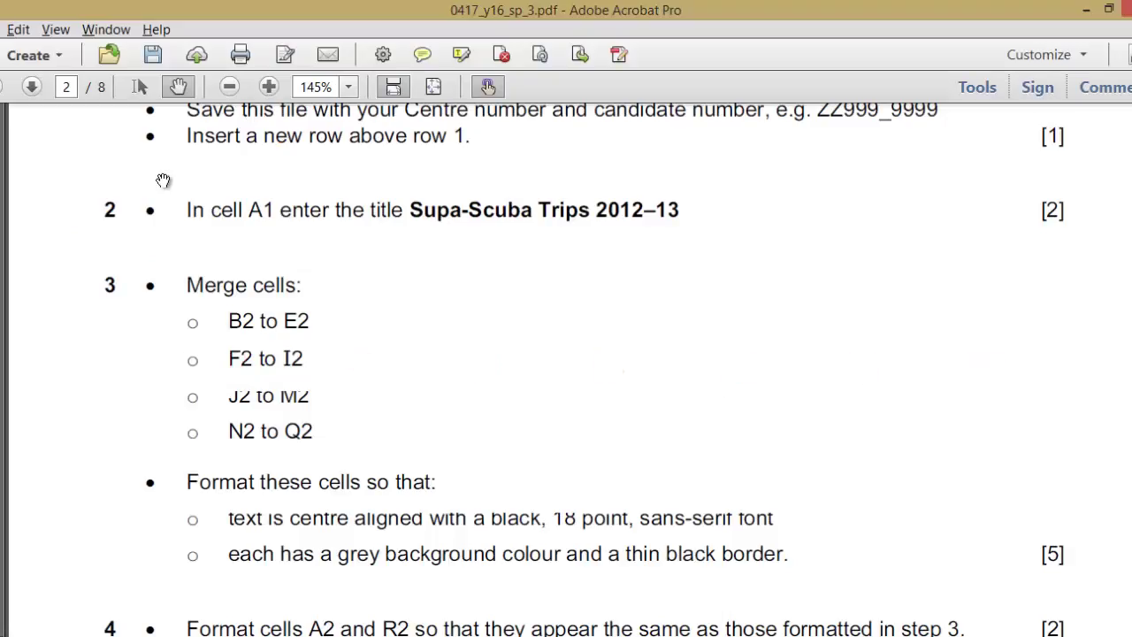
{"action": "key", "text": "alt+Tab"}
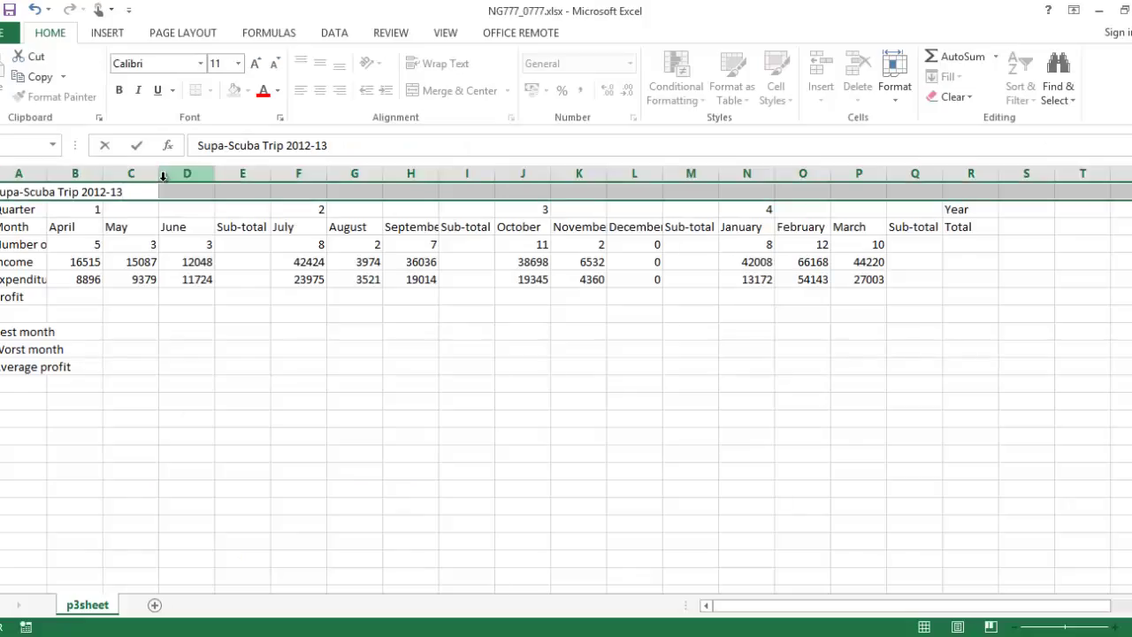
{"action": "key", "text": "alt+Tab"}
{"action": "key", "text": "alt+Tab"}
{"action": "key", "text": "alt+Tab"}
{"action": "key", "text": "alt+Tab"}
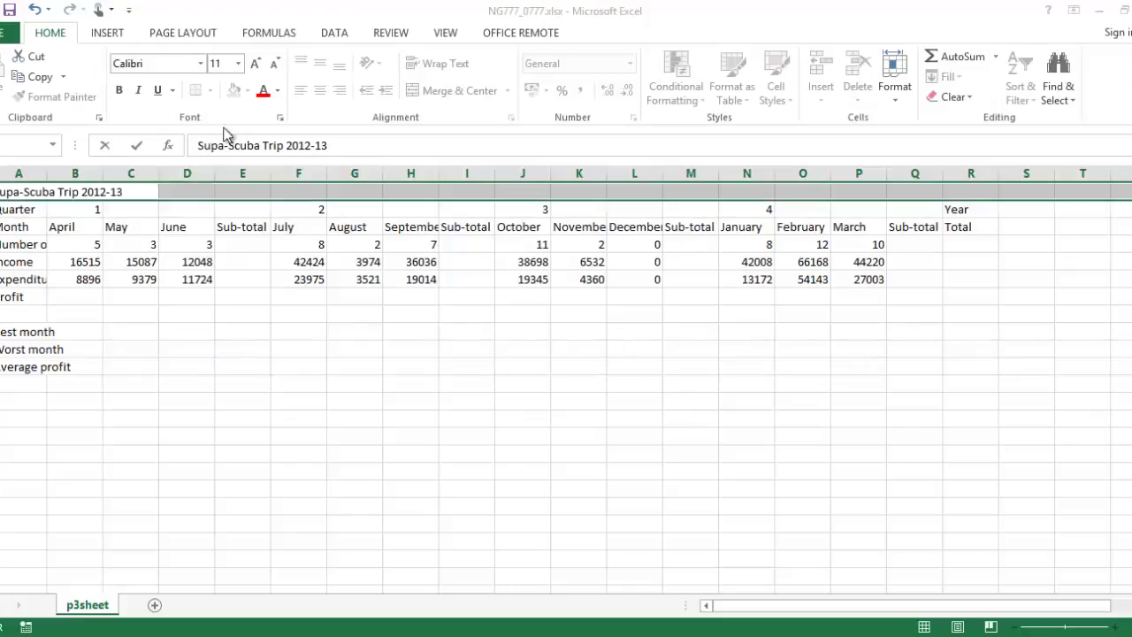
{"action": "left_click", "coordinate": [282, 144]}
{"action": "type", "text": "s"}
{"action": "key", "text": "Return"}
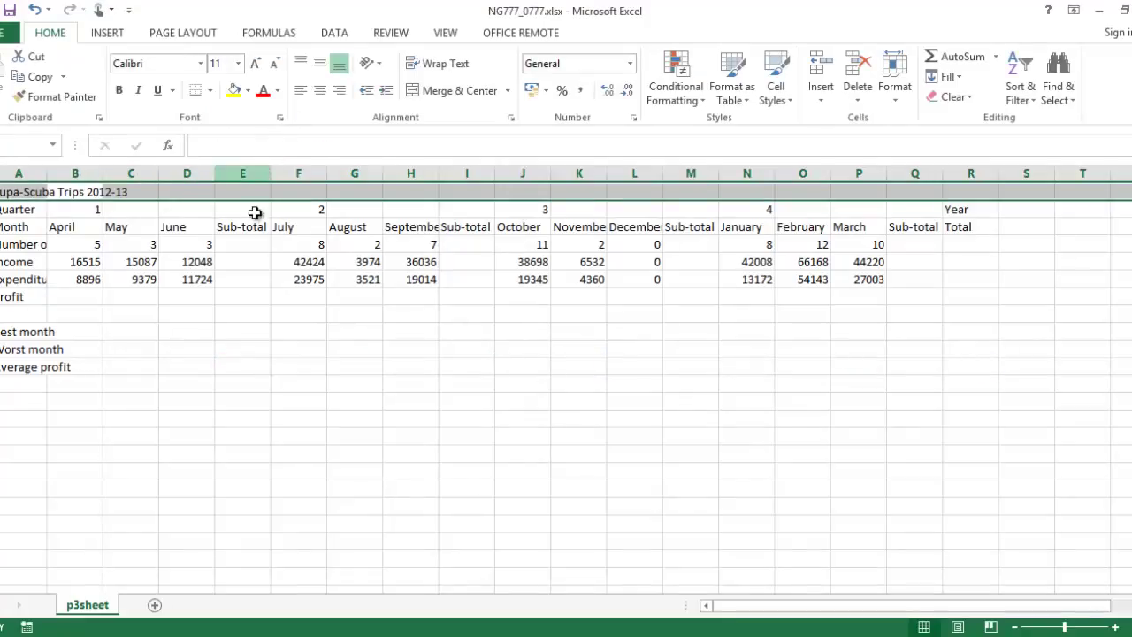
- Merge and centre the title across cells A1 to R1 and align it vertically in the middle
{"action": "left_click", "coordinate": [253, 284]}
{"action": "left_click", "coordinate": [28, 192]}
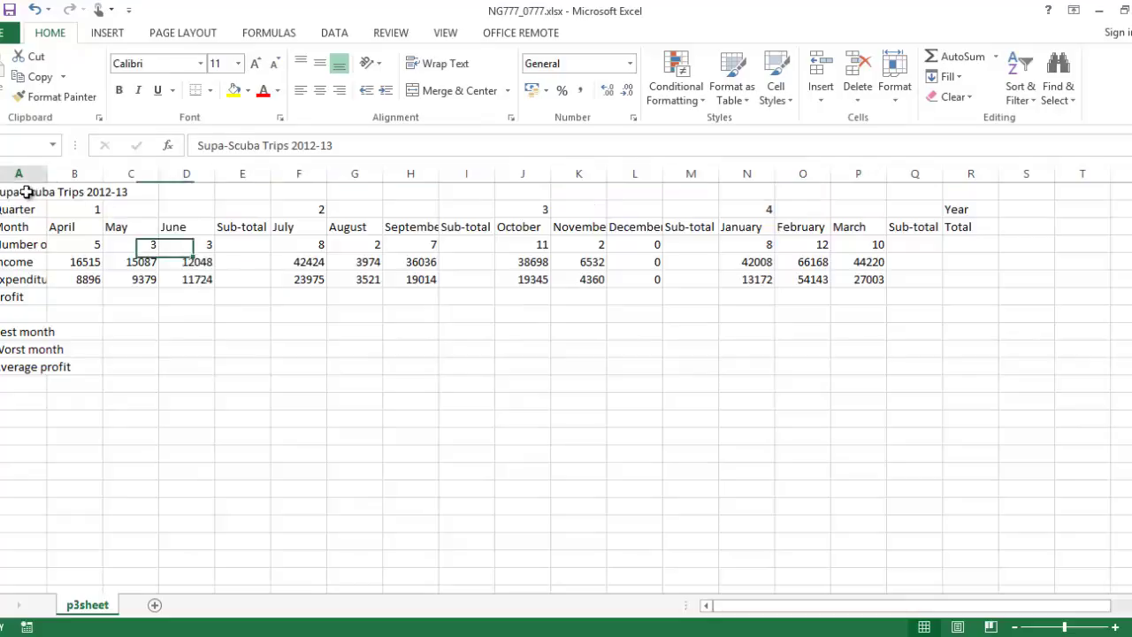
{"action": "key", "text": "shift+Right"}
{"action": "key", "text": "shift+Right"}
{"action": "key", "text": "shift+Right"}
{"action": "key", "text": "shift+Right"}
{"action": "key", "text": "shift+Right"}
{"action": "key", "text": "shift+Right"}
{"action": "key", "text": "shift+Right"}
{"action": "key", "text": "shift+Right"}
{"action": "key", "text": "shift+Right"}
{"action": "key", "text": "shift+Right"}
{"action": "key", "text": "shift+Right"}
{"action": "key", "text": "shift+Right"}
{"action": "key", "text": "shift+Right"}
{"action": "key", "text": "shift+Right"}
{"action": "key", "text": "shift+Right"}
{"action": "key", "text": "shift+Right"}
{"action": "key", "text": "shift+Right"}
{"action": "key", "text": "shift+Right"}
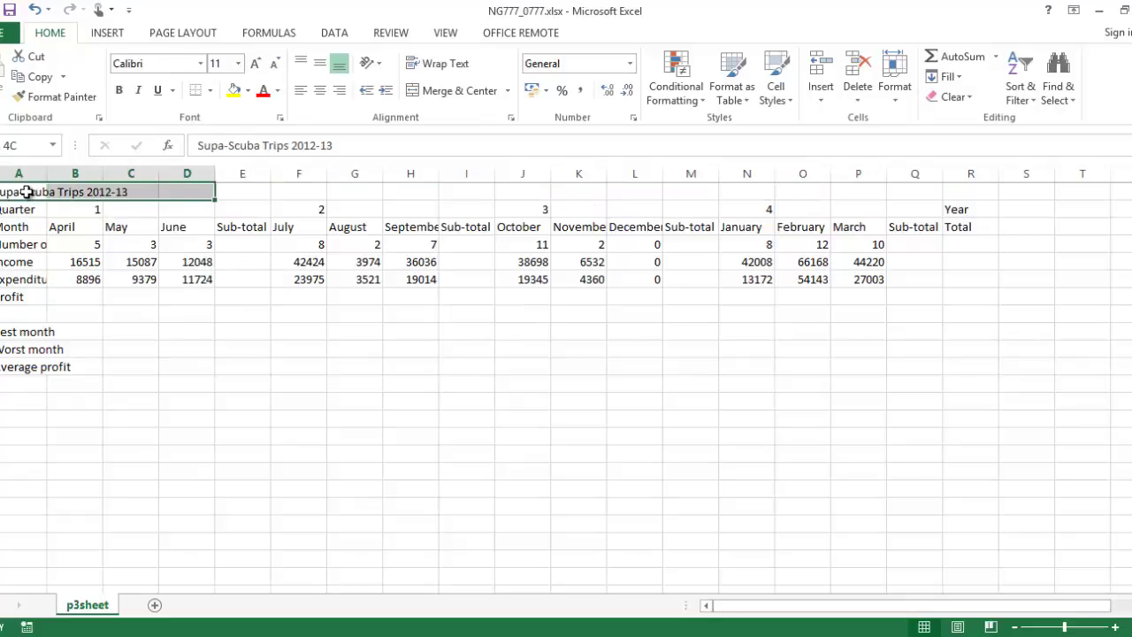
{"action": "key", "text": "shift+Right"}
{"action": "key", "text": "shift+Left"}
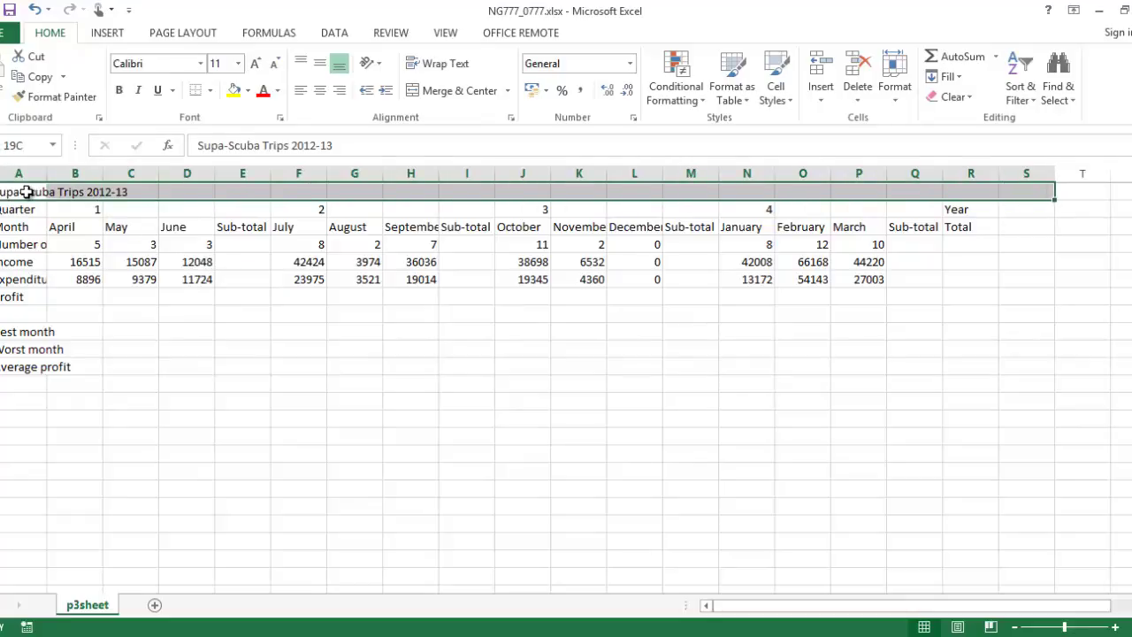
{"action": "key", "text": "shift+Left"}
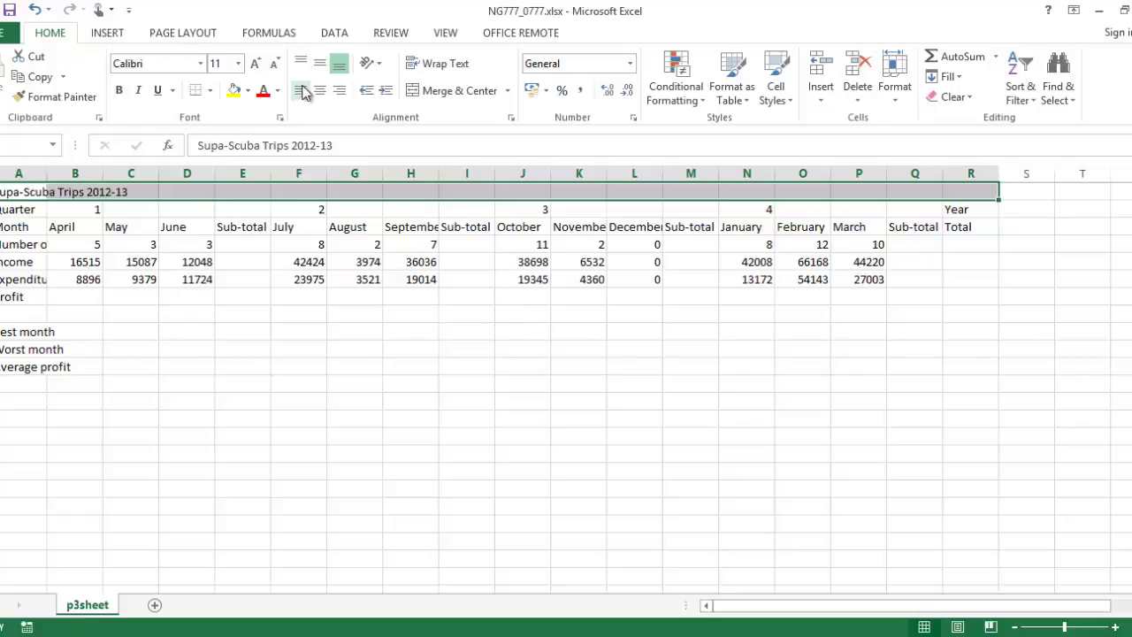
{"action": "left_click", "coordinate": [450, 92]}
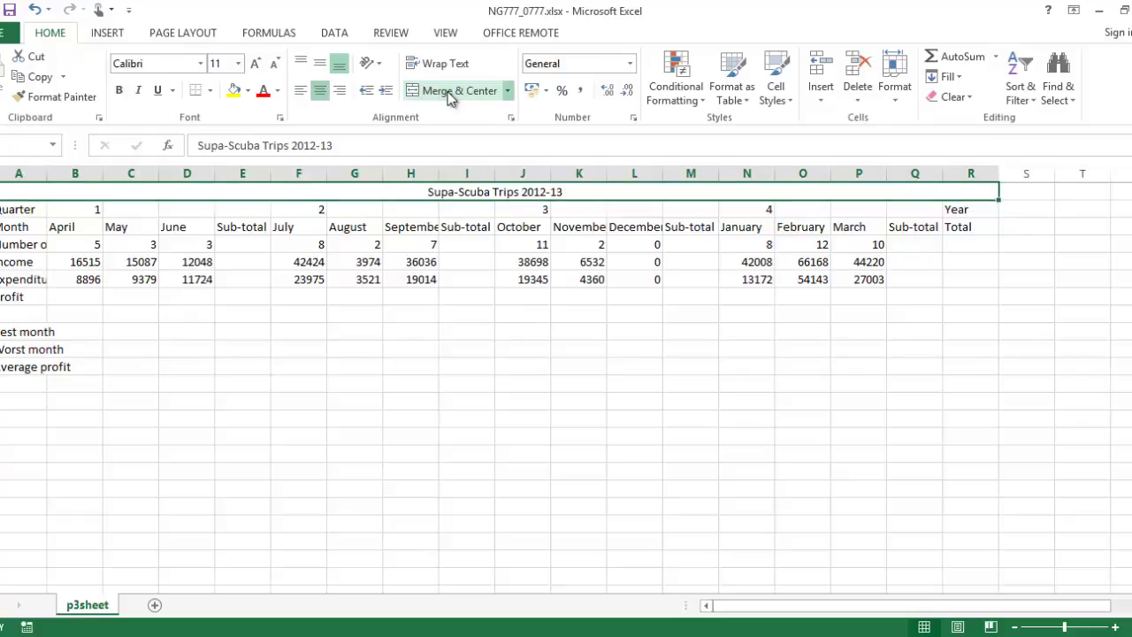
{"action": "left_click", "coordinate": [322, 65]}
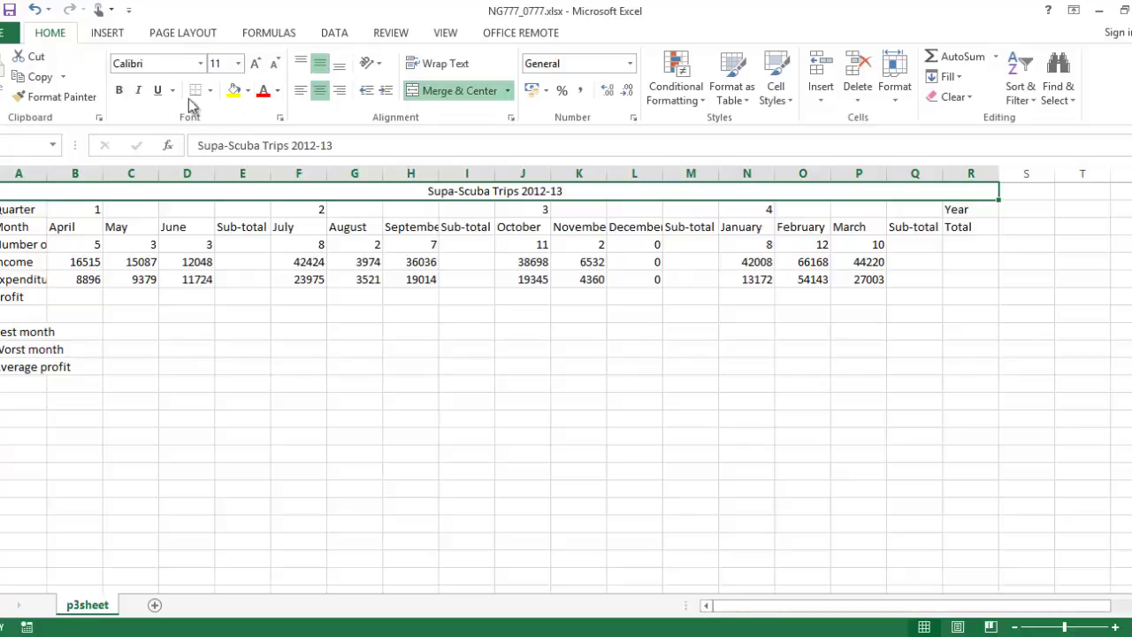
- Make the merged title in row 1 bold and set its font size to 20
{"action": "left_click", "coordinate": [120, 91]}
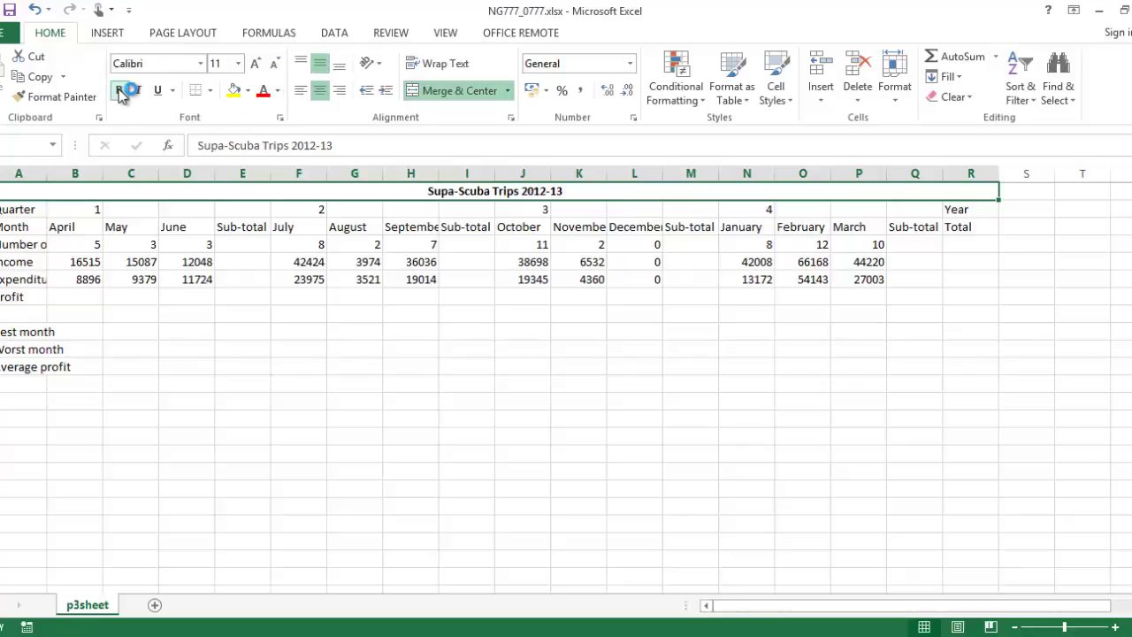
{"action": "left_click", "coordinate": [239, 64]}
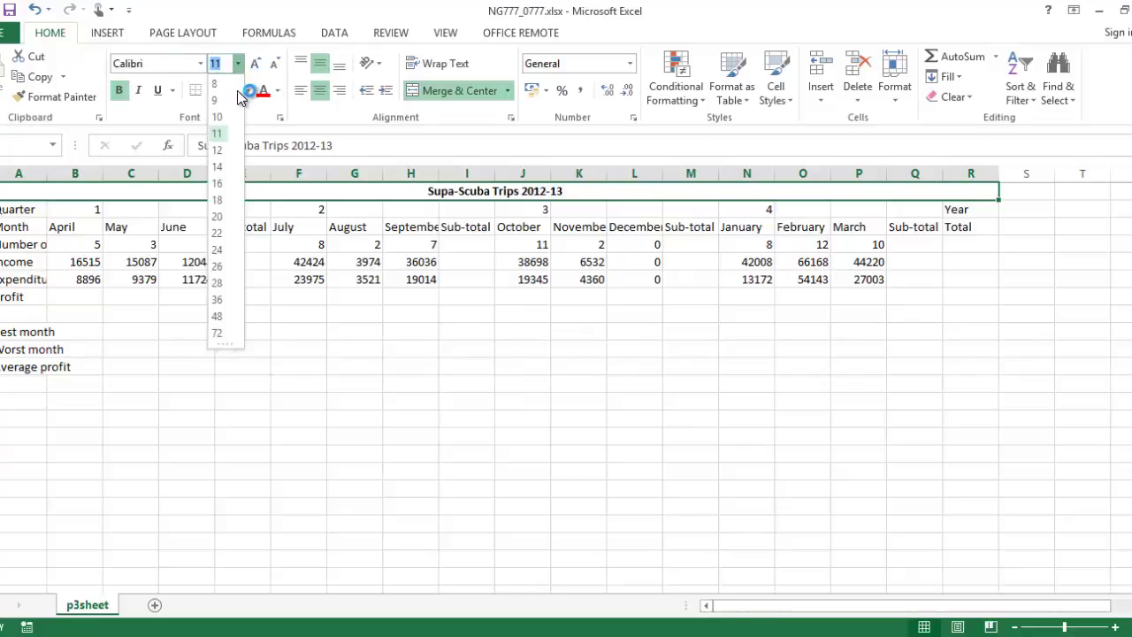
{"action": "left_click", "coordinate": [223, 216]}
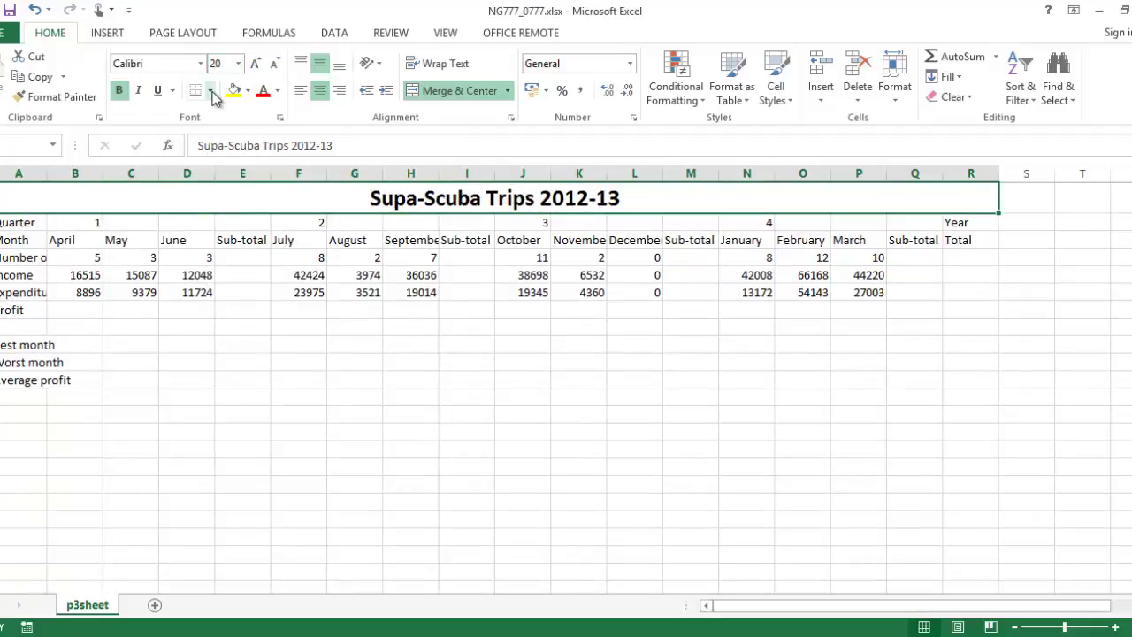
- Give the merged title cell a light grey fill and a thick box border
{"action": "left_click", "coordinate": [248, 92]}
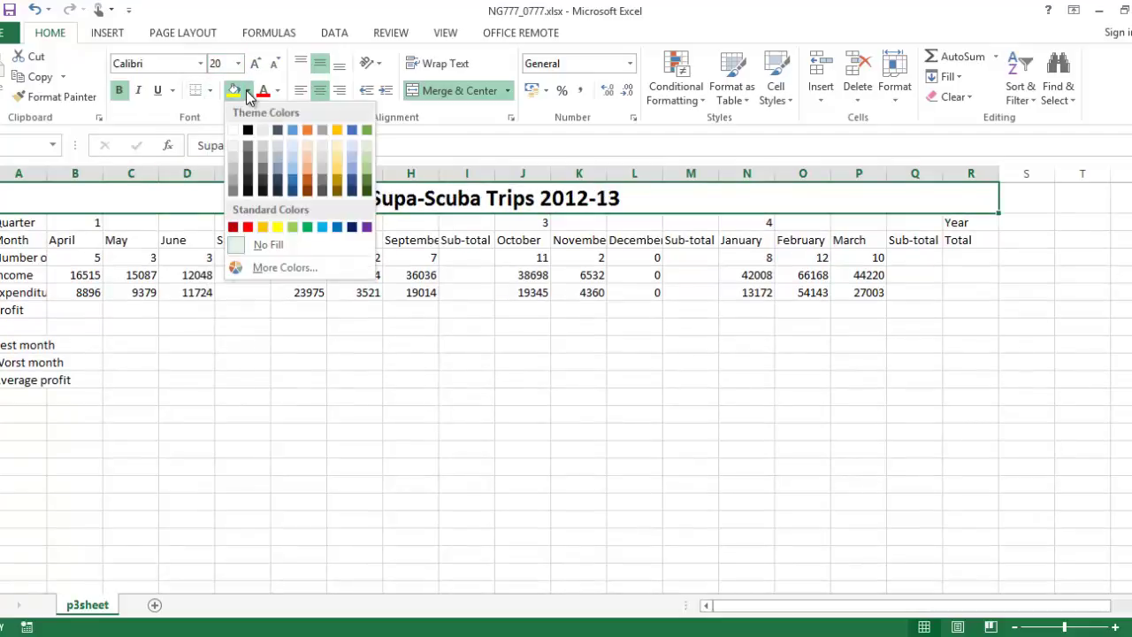
{"action": "left_click", "coordinate": [231, 159]}
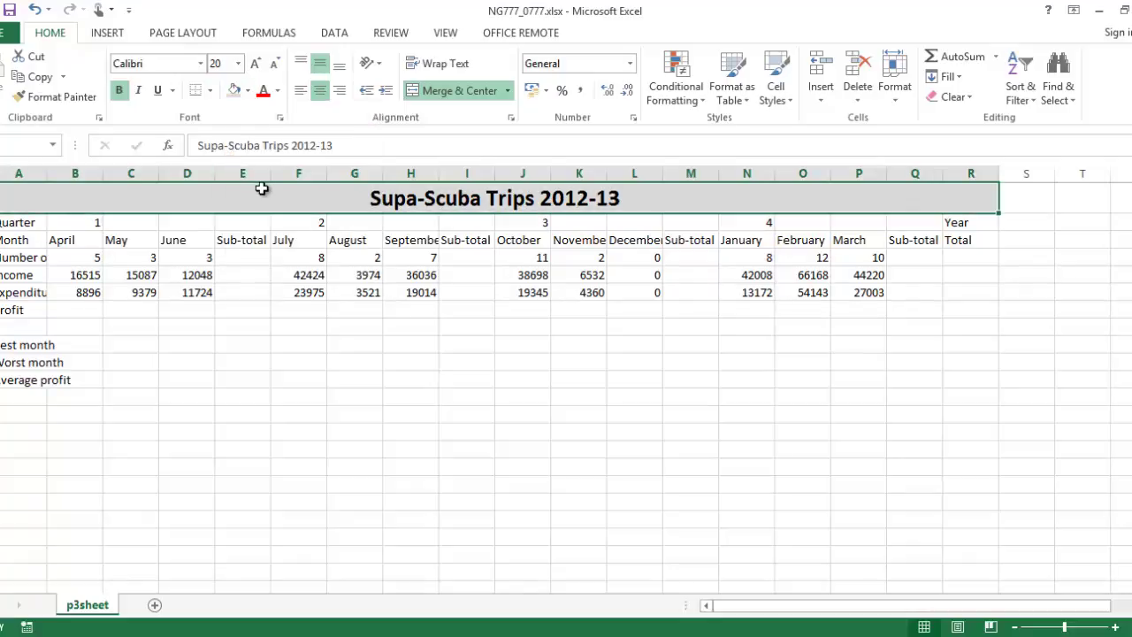
{"action": "left_click", "coordinate": [211, 91]}
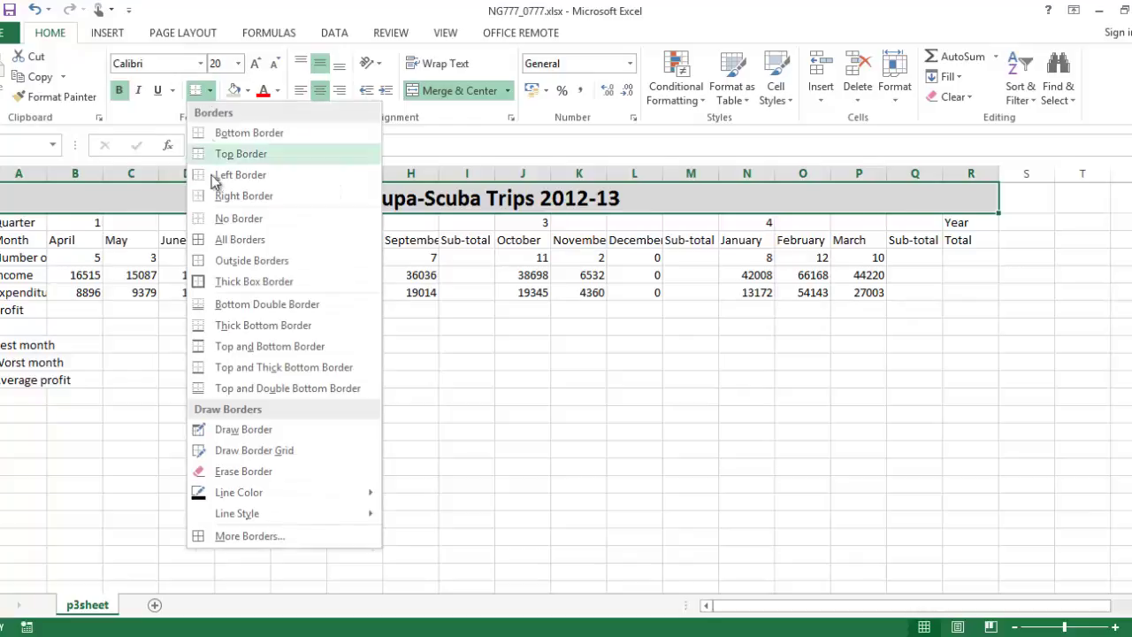
{"action": "left_click", "coordinate": [226, 280]}
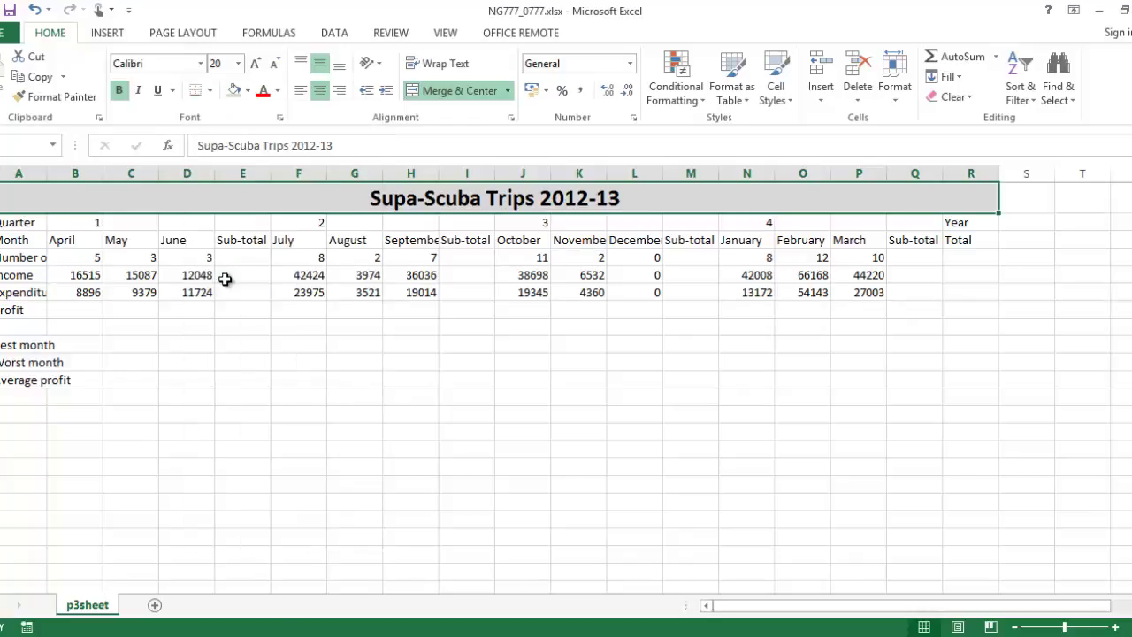
{"action": "left_click", "coordinate": [312, 325]}
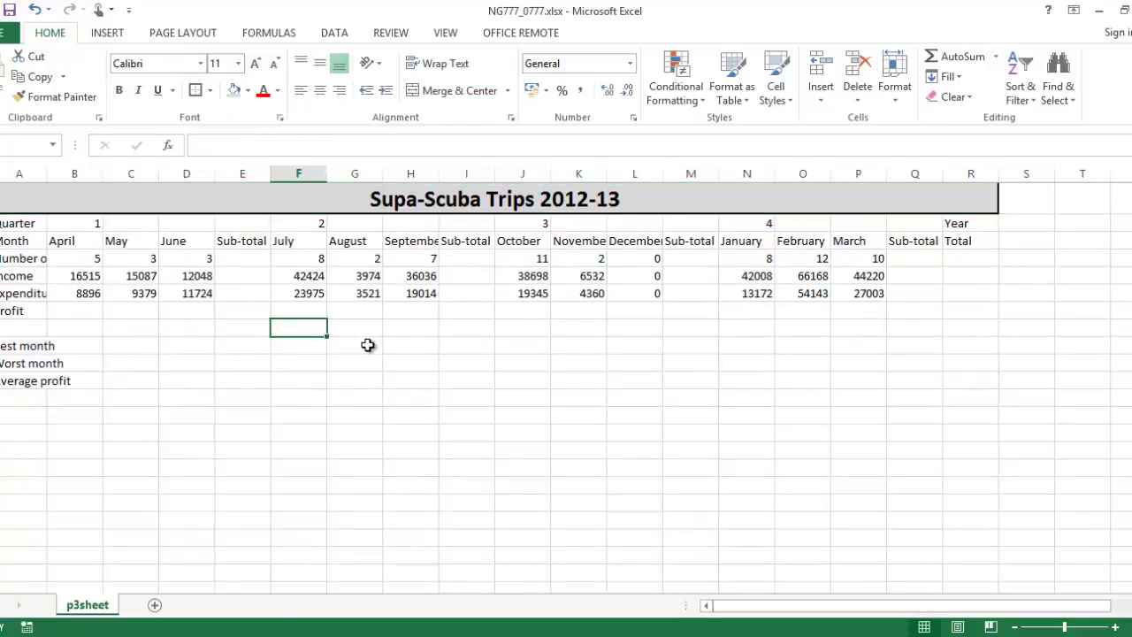
{"action": "scroll", "coordinate": [379, 339], "scroll_direction": "up", "scroll_amount": 1}
{"action": "scroll", "coordinate": [380, 339], "scroll_direction": "down", "scroll_amount": 1}
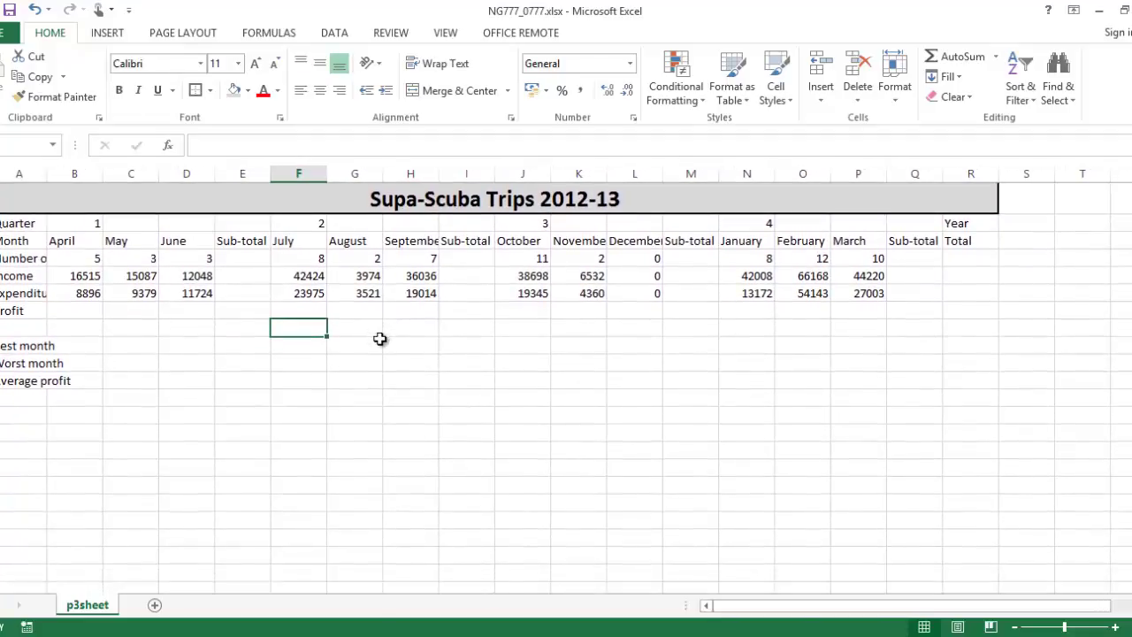
{"action": "left_click", "coordinate": [352, 205]}
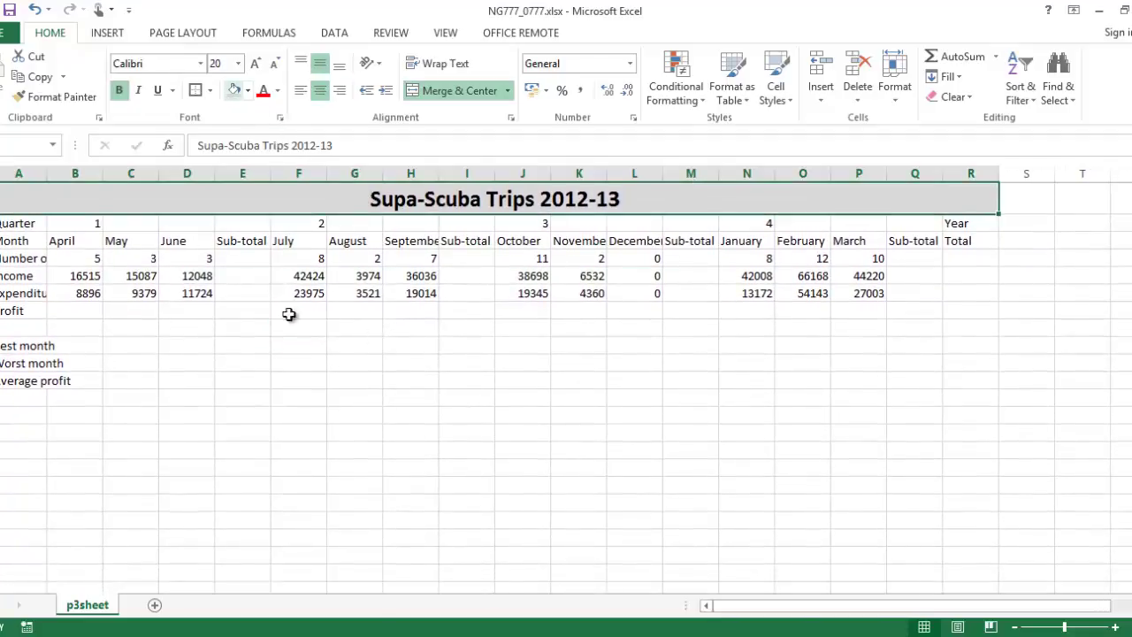
{"action": "left_click", "coordinate": [301, 366]}
- Check the merge instructions in the exam paper PDF, then merge and centre cells B2 to E2 in the spreadsheet
{"action": "key", "text": "alt+Tab"}
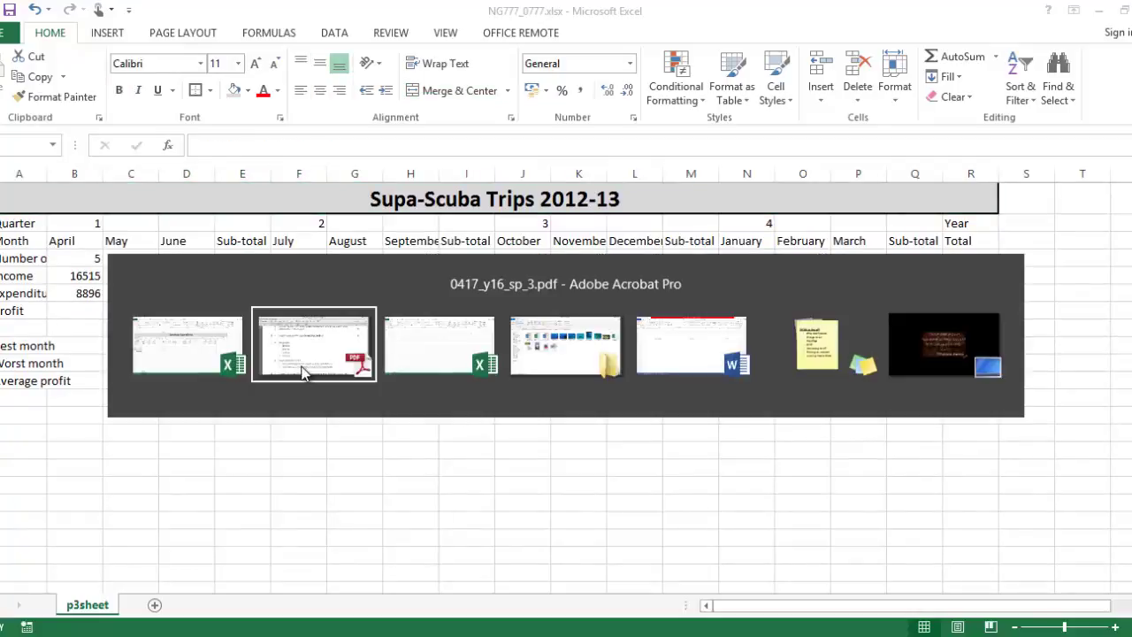
{"action": "left_click_drag", "start_coordinate": [301, 366], "coordinate": [300, 320]}
{"action": "key", "text": "alt+Tab"}
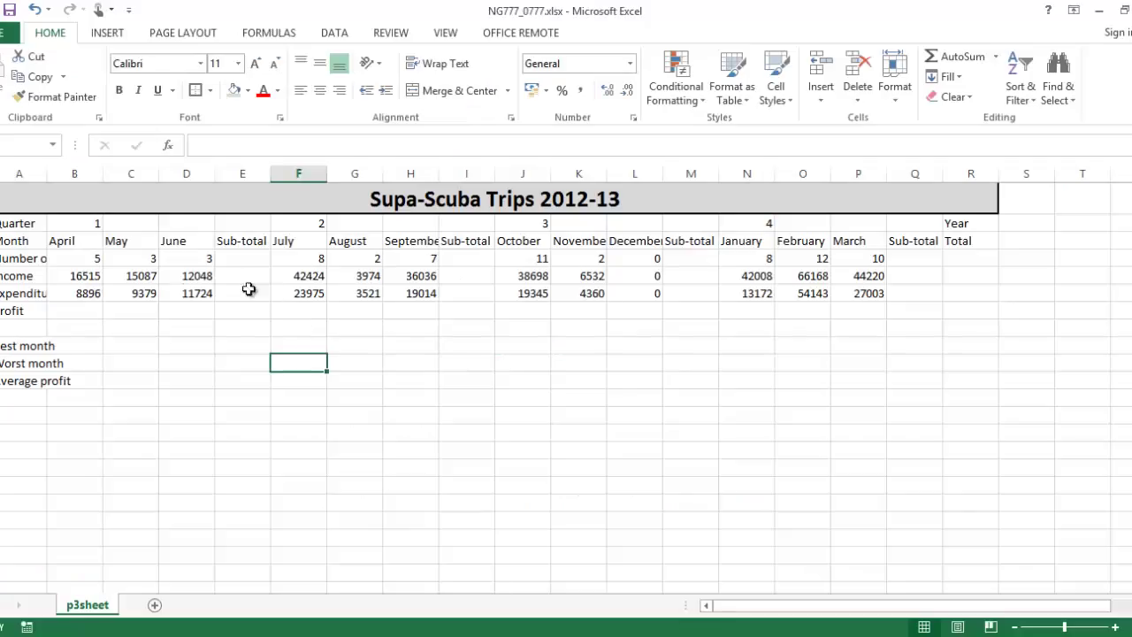
{"action": "left_click", "coordinate": [81, 223]}
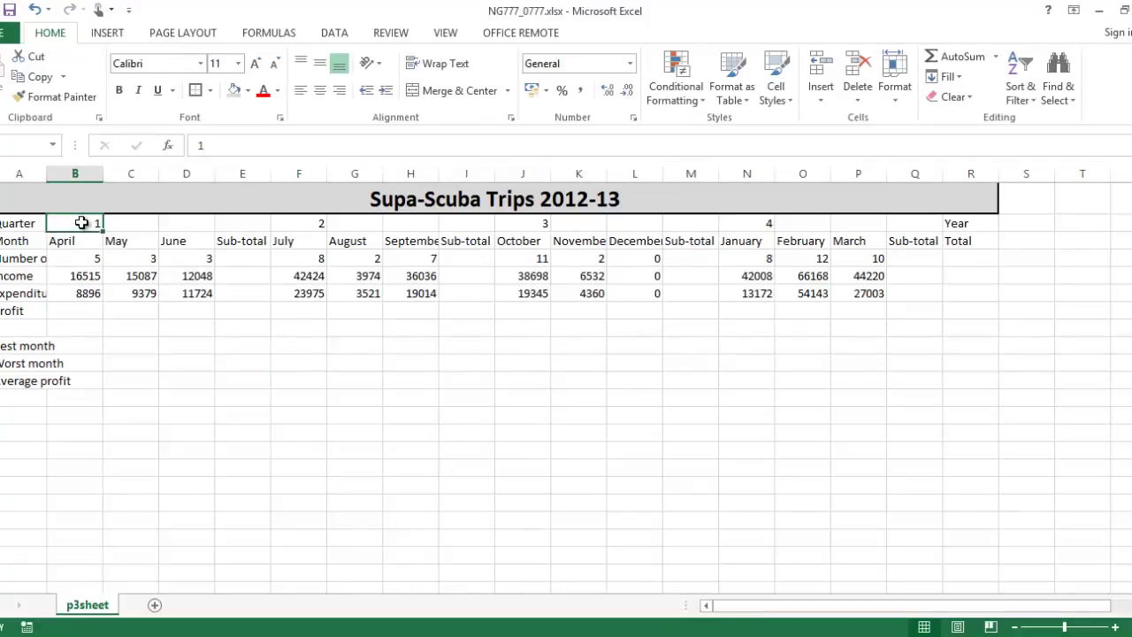
{"action": "left_click", "coordinate": [15, 144]}
{"action": "type", "text": "B2:E2"}
{"action": "key", "text": "Return"}
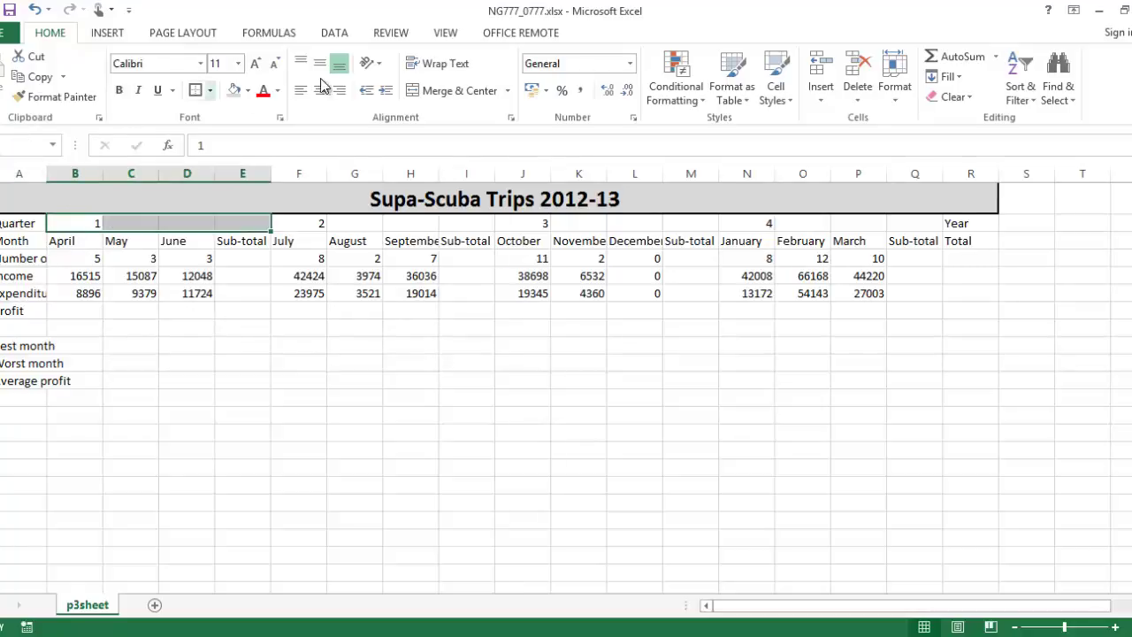
{"action": "left_click", "coordinate": [419, 97]}
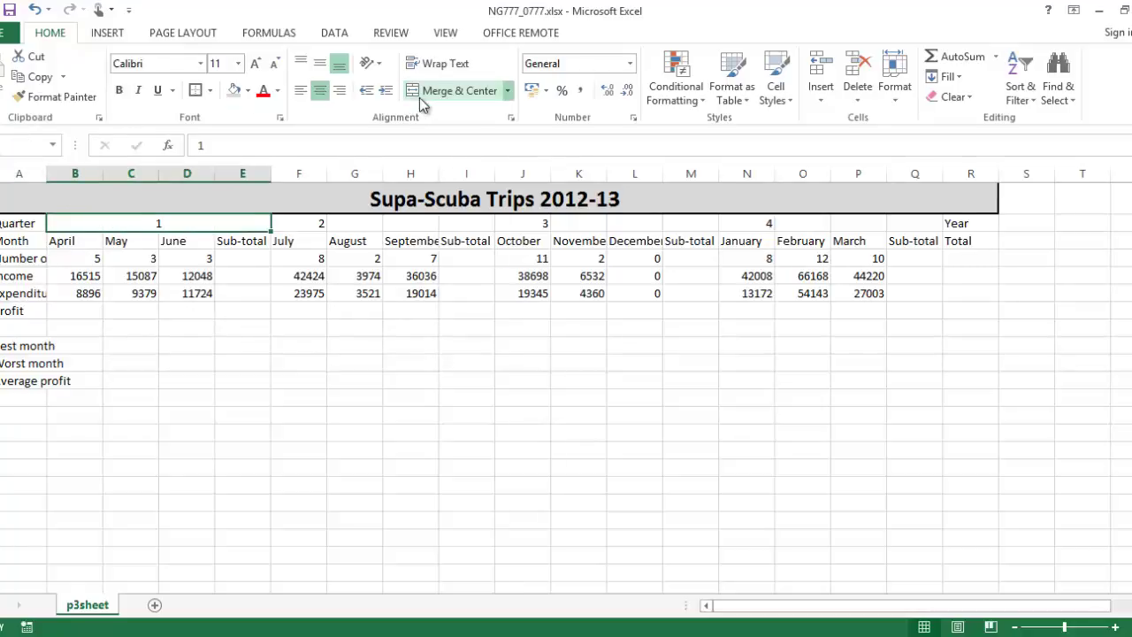
- Read the exam paper's text formatting requirements and set the font size of merged cell B2:E2 to 18 point
{"action": "key", "text": "alt+Tab"}
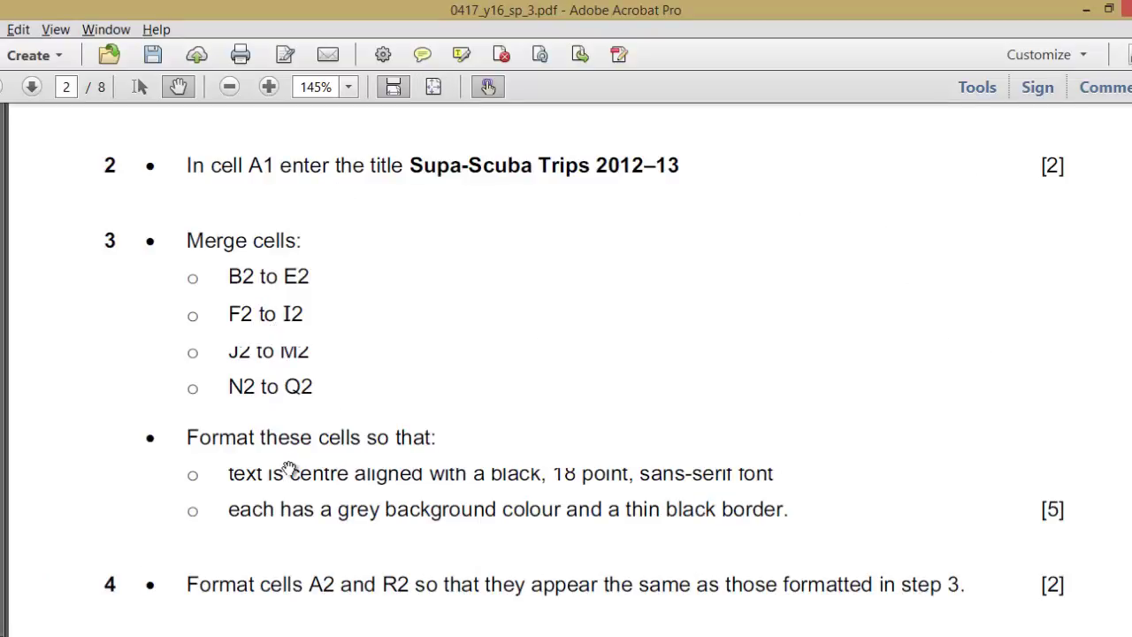
{"action": "scroll", "coordinate": [285, 435], "scroll_direction": "down", "scroll_amount": 1}
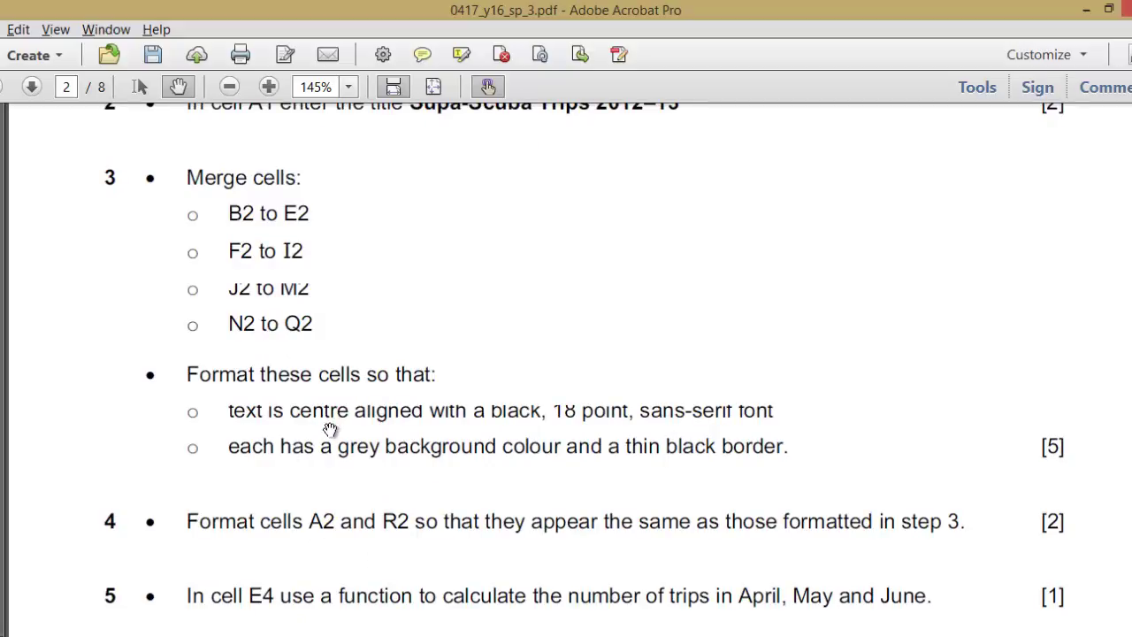
{"action": "key", "text": "alt+Tab"}
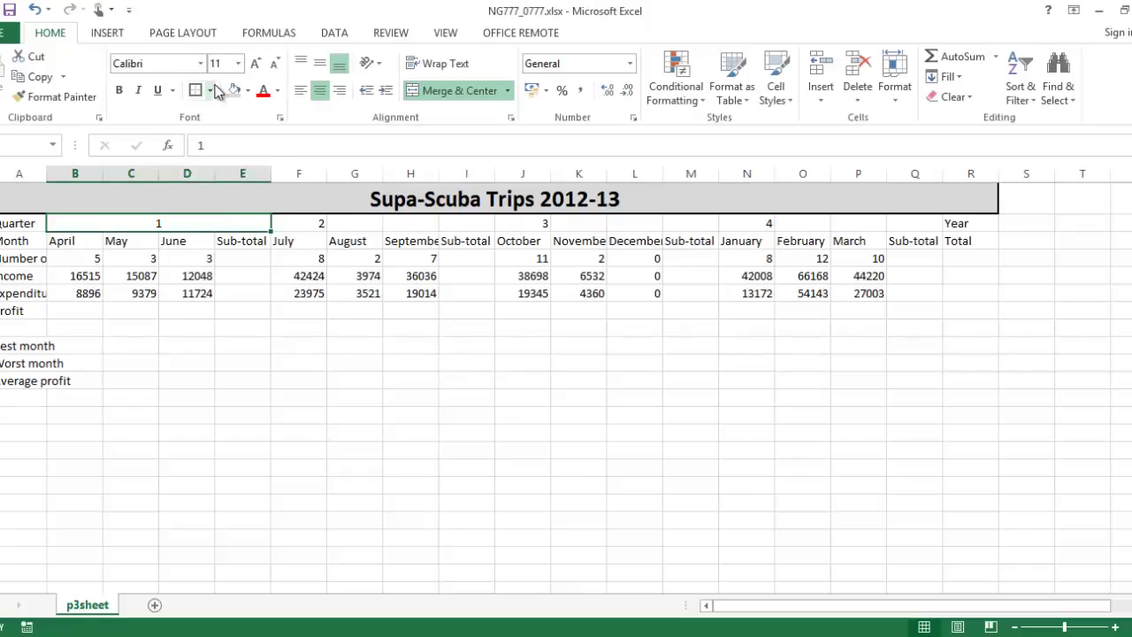
{"action": "left_click", "coordinate": [220, 67]}
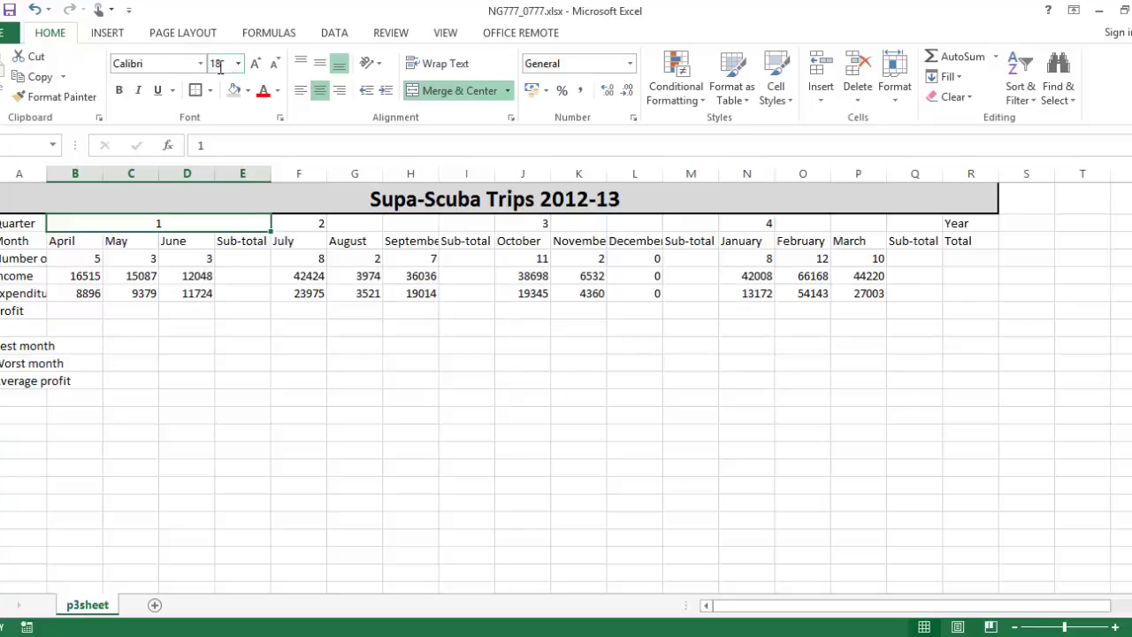
{"action": "key", "text": "Return"}
- Check the exam paper's background and border requirements, then give merged cell B2:E2 thin outside borders and a grey fill
{"action": "key", "text": "alt+Tab"}
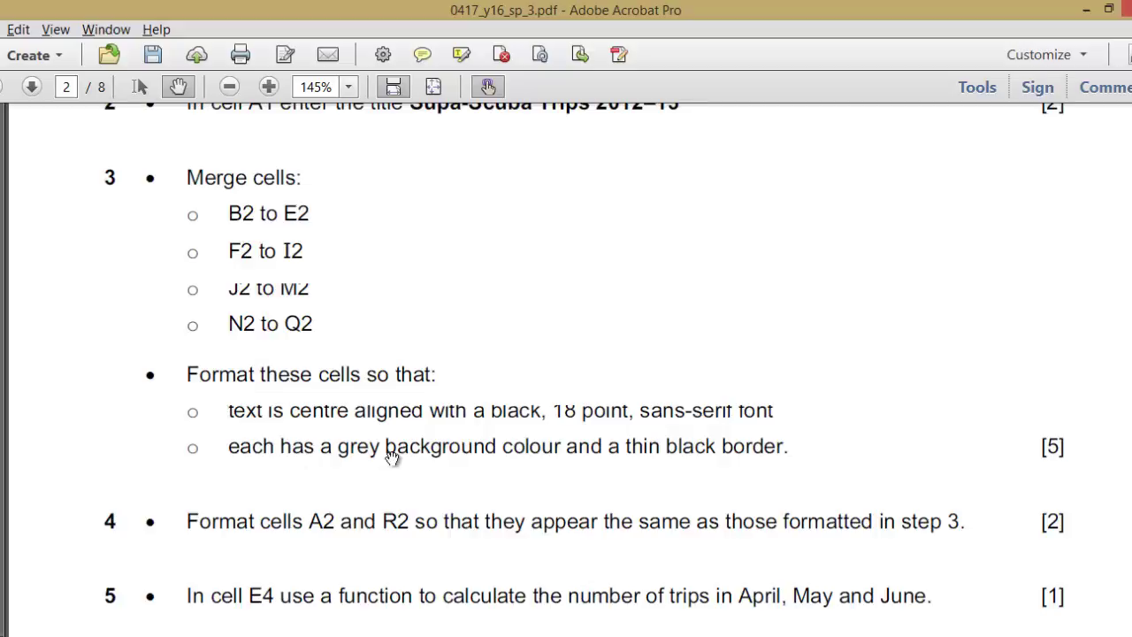
{"action": "key", "text": "alt+Tab"}
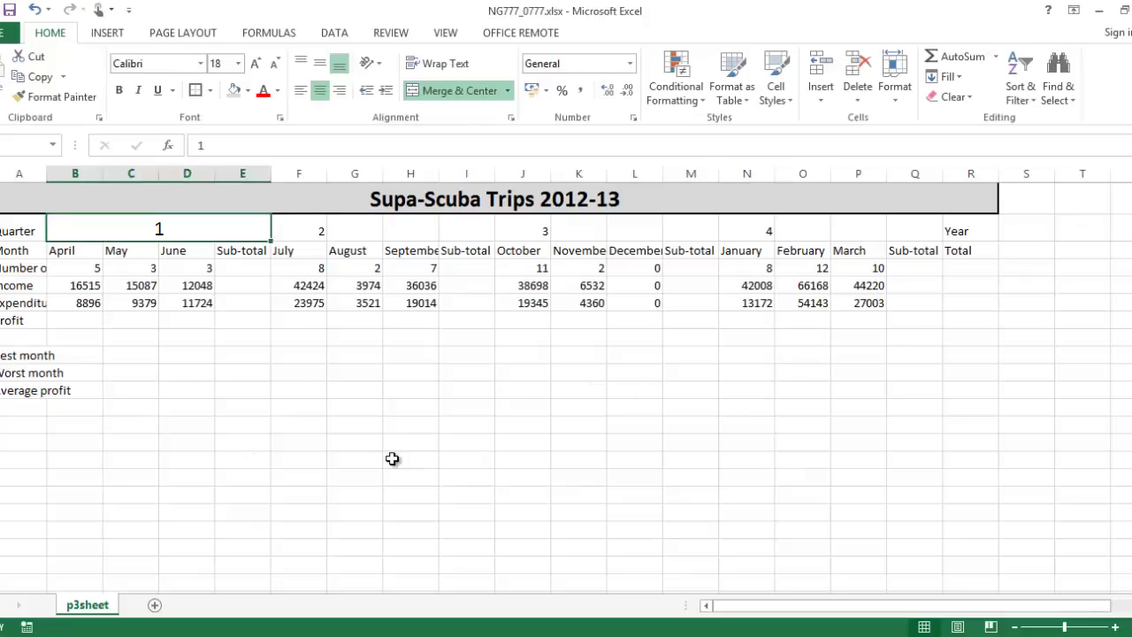
{"action": "left_click", "coordinate": [210, 90]}
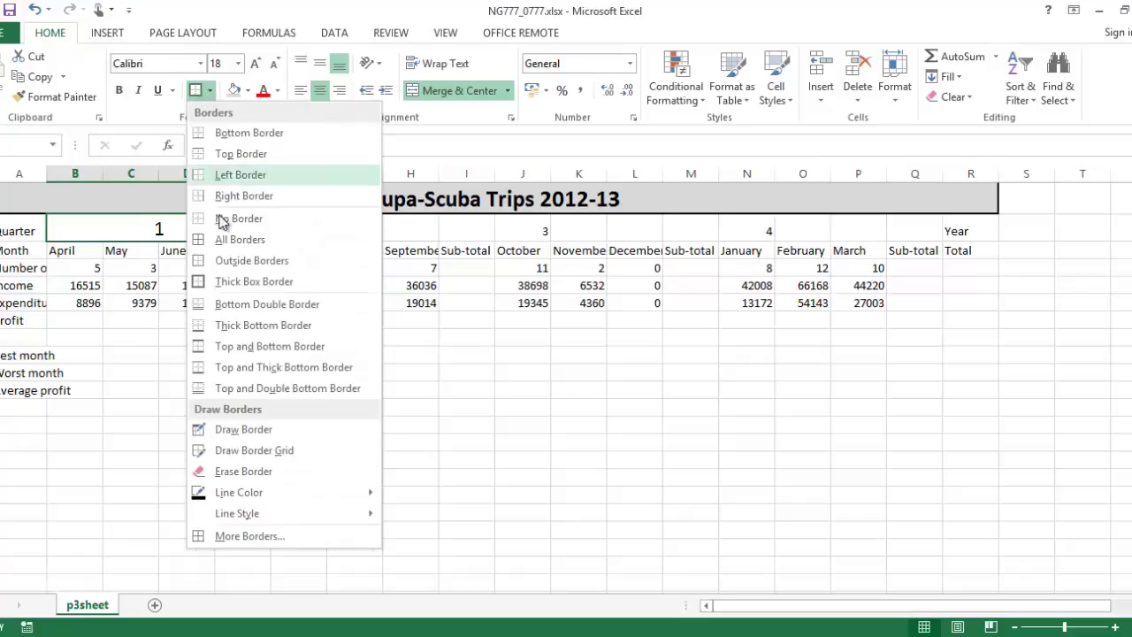
{"action": "left_click", "coordinate": [228, 256]}
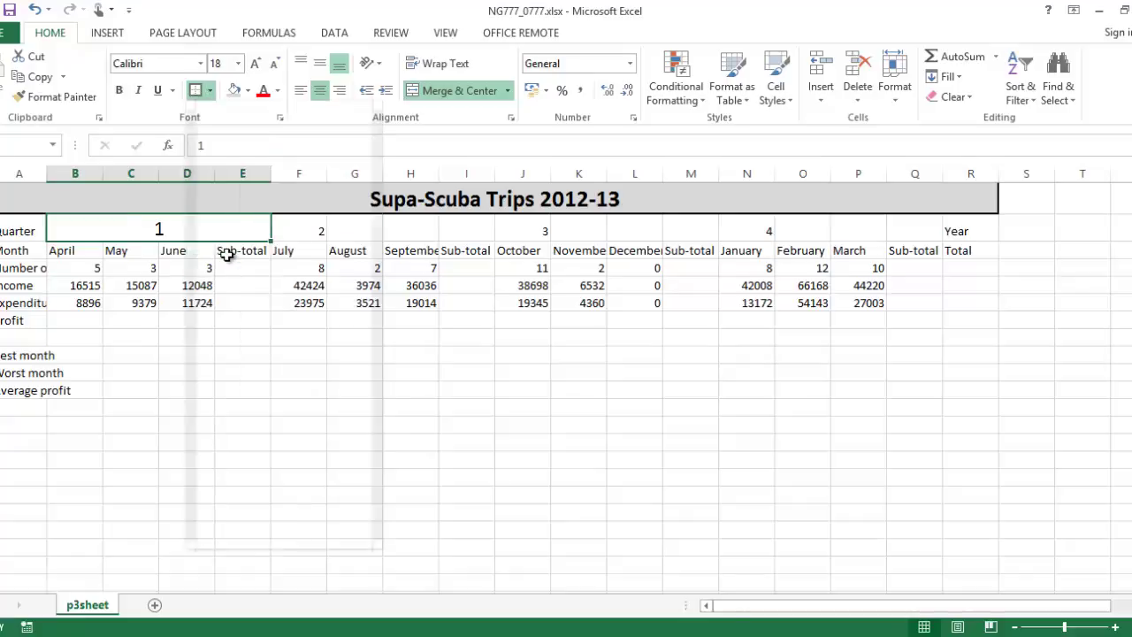
{"action": "left_click", "coordinate": [248, 93]}
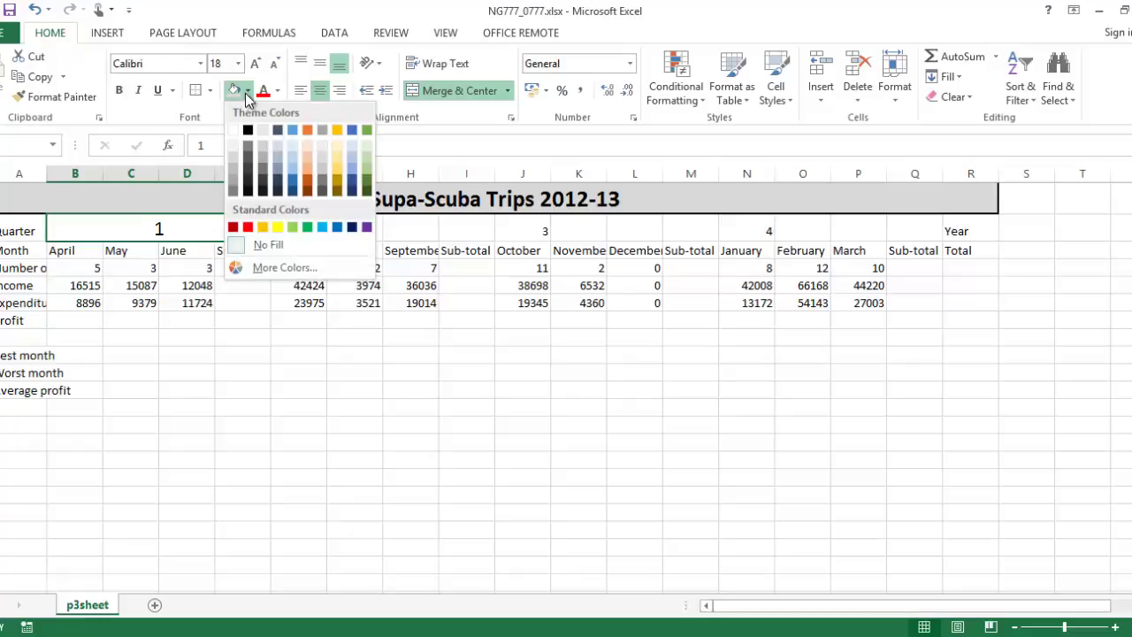
{"action": "left_click", "coordinate": [232, 170]}
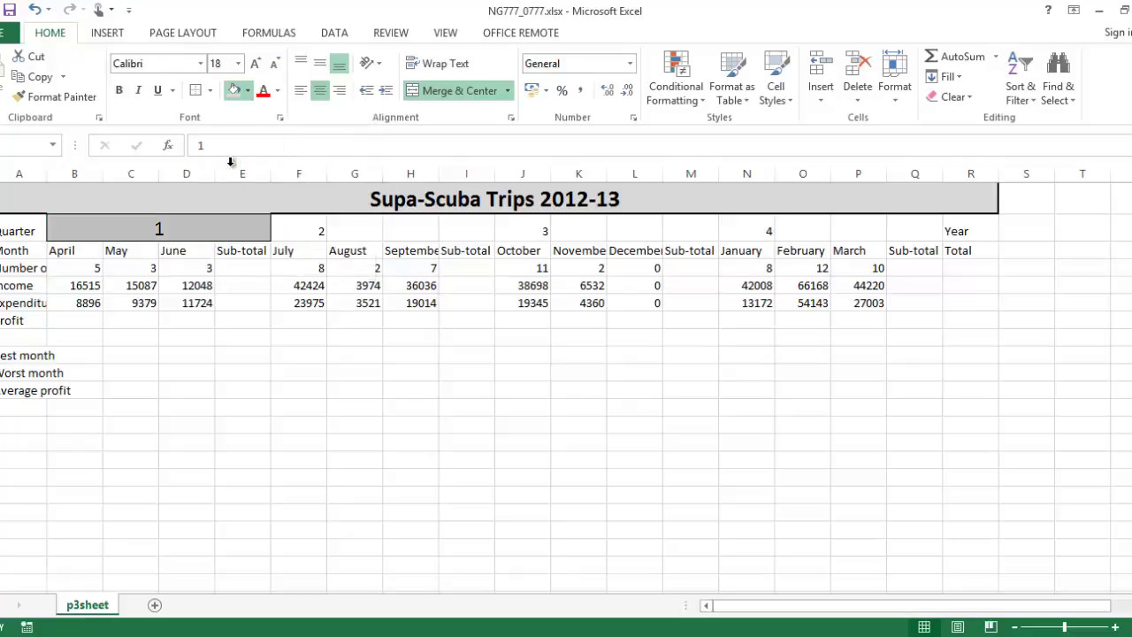
{"action": "left_click", "coordinate": [241, 373]}
- Copy the formatting of merged cell B2:E2 onto F2:I2, J2:M2 and N2:Q2 with Format Painter
{"action": "left_click", "coordinate": [298, 226]}
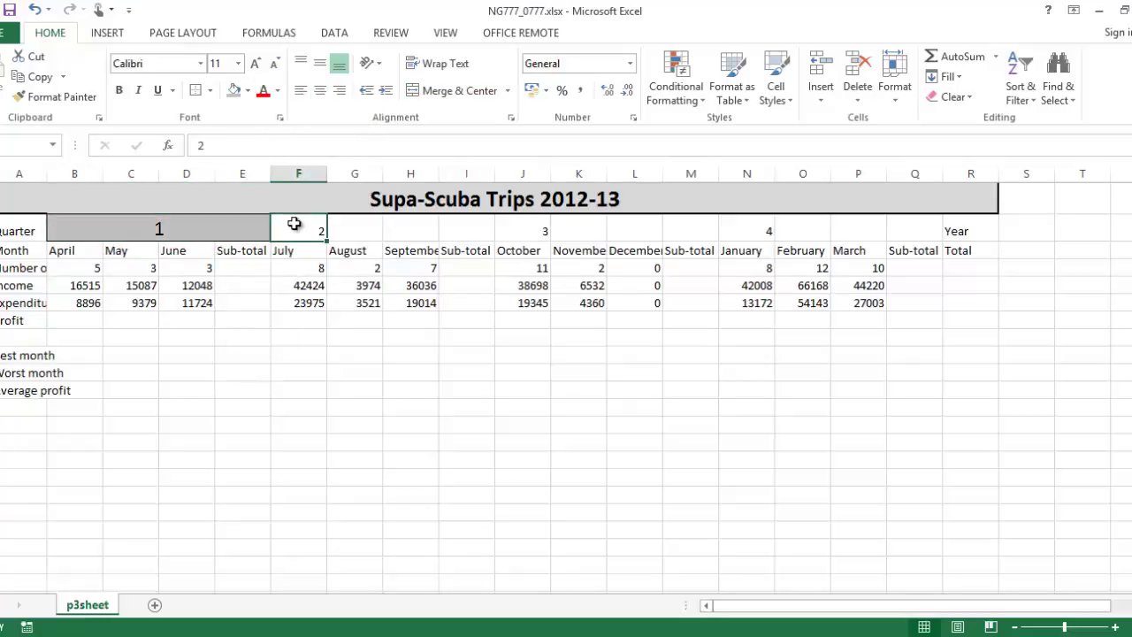
{"action": "left_click", "coordinate": [194, 232]}
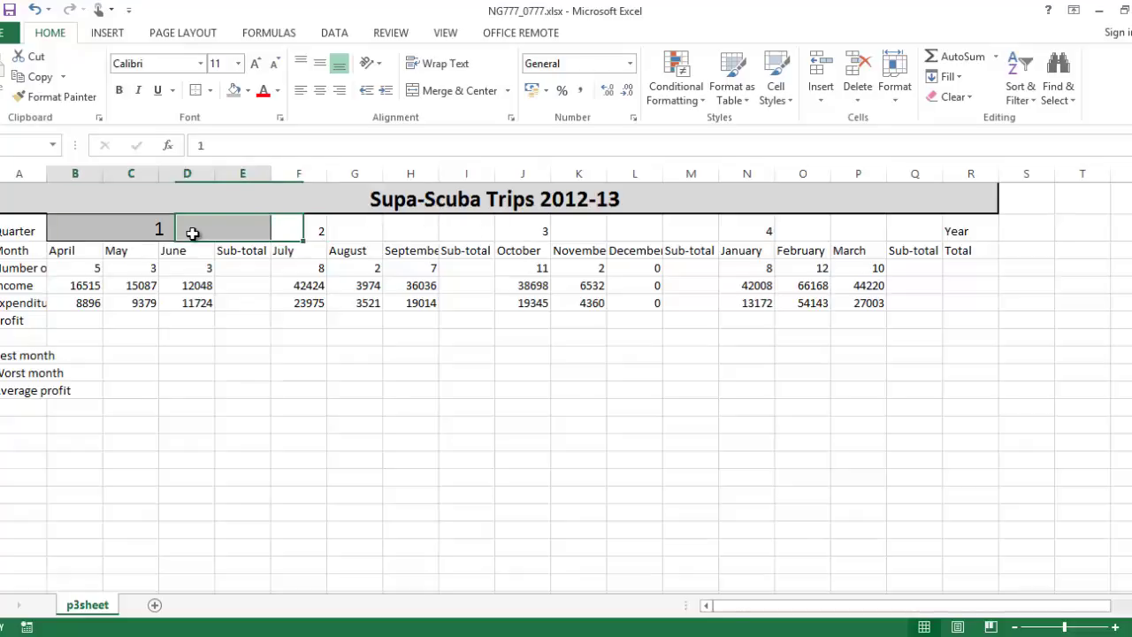
{"action": "left_click", "coordinate": [37, 97]}
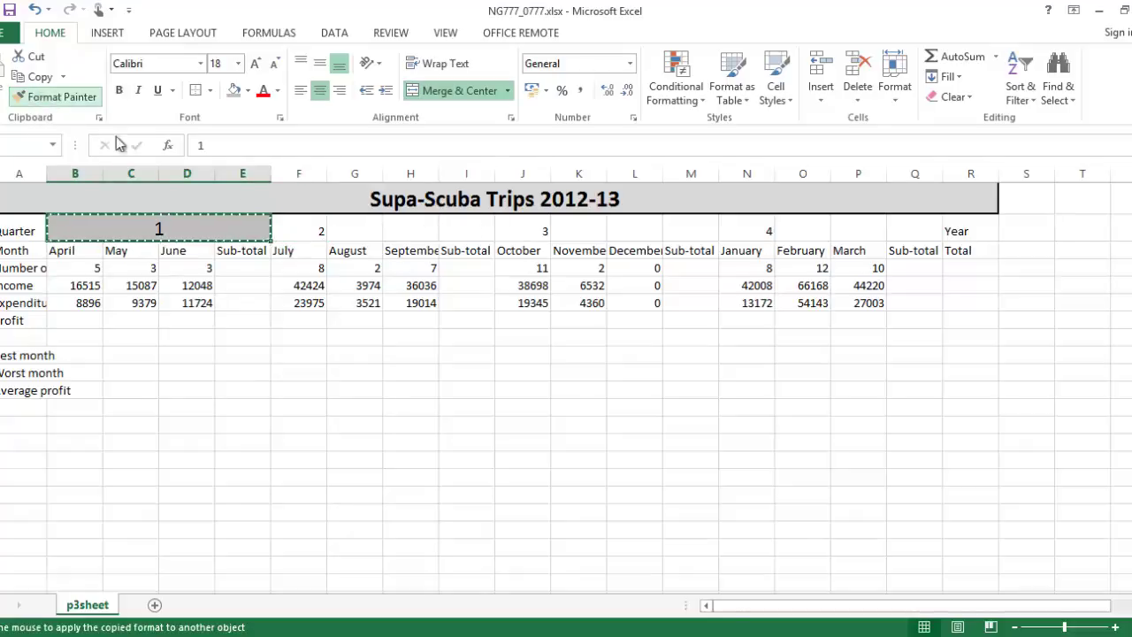
{"action": "left_click", "coordinate": [303, 228]}
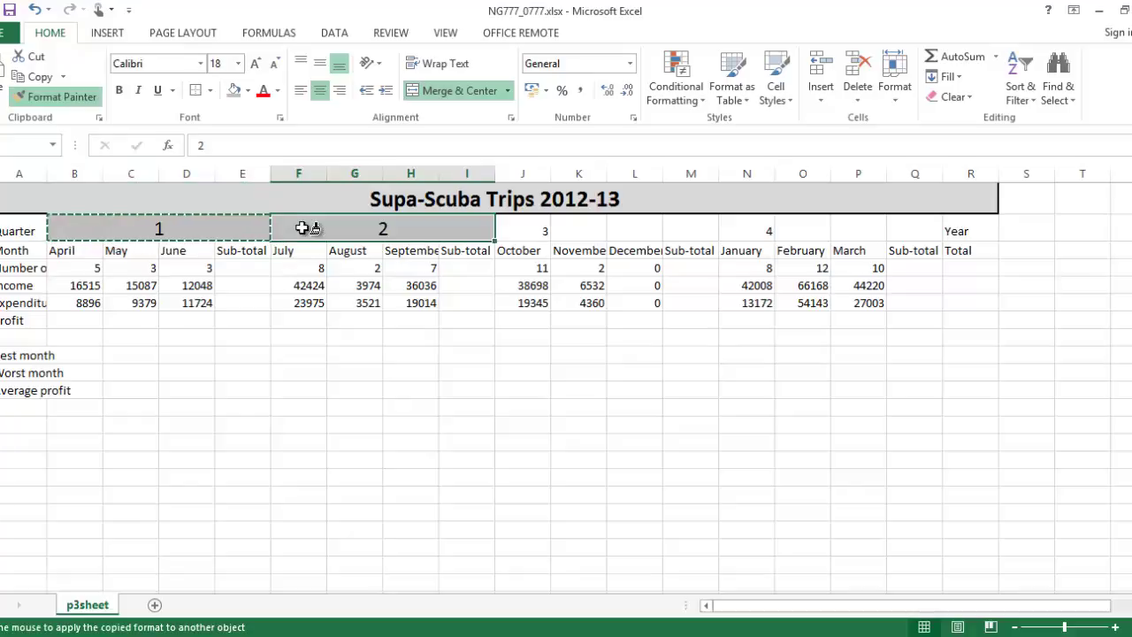
{"action": "left_click", "coordinate": [532, 229]}
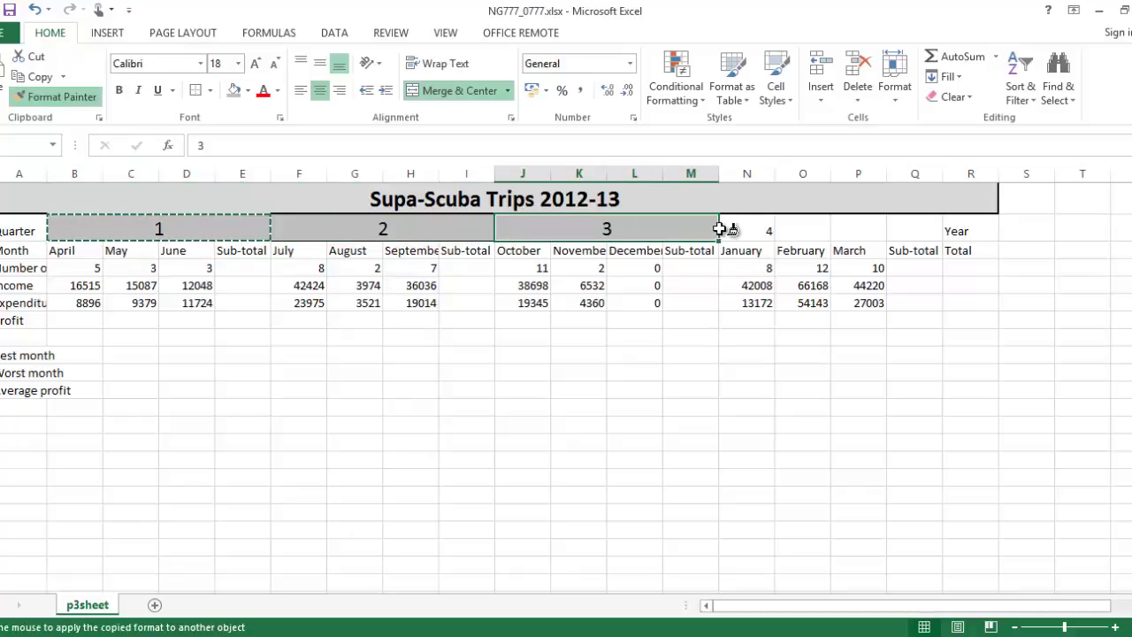
{"action": "left_click", "coordinate": [758, 231]}
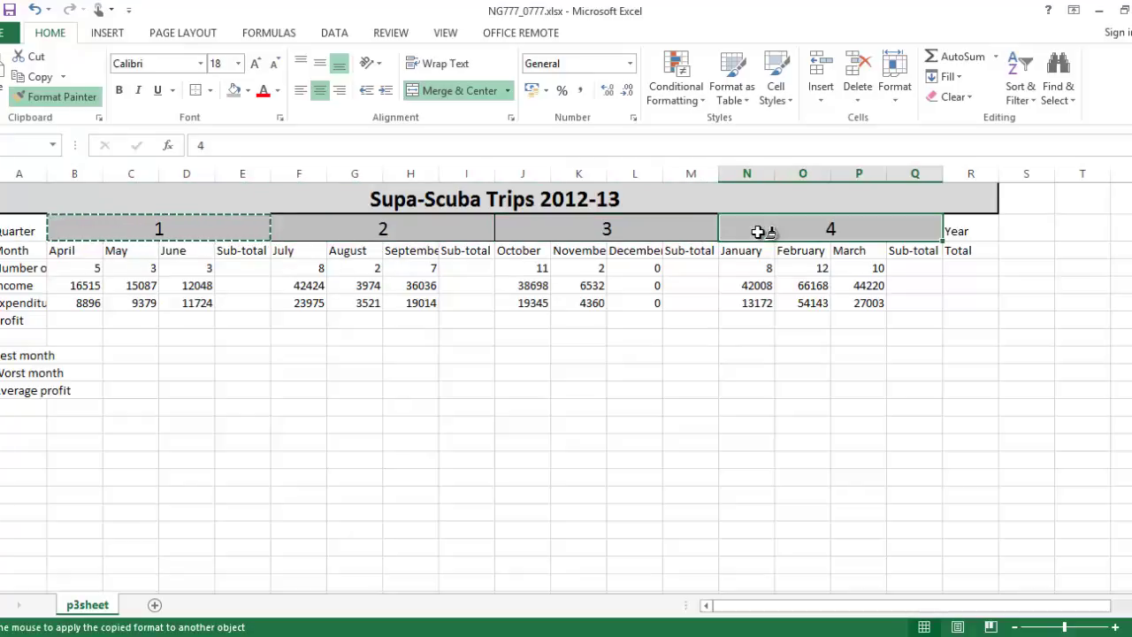
{"action": "key", "text": "Escape"}
- Read task 4 in the exam paper, then format A2 with 18 point text, grey fill and middle alignment, and copy its format to R2
{"action": "key", "text": "alt+Tab"}
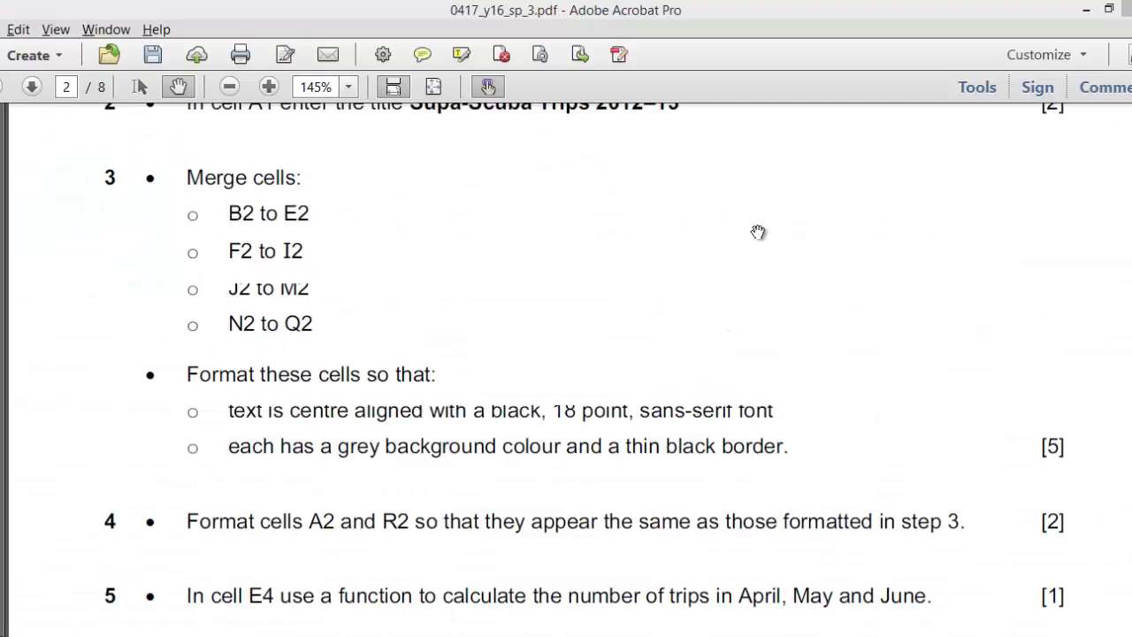
{"action": "scroll", "coordinate": [365, 528], "scroll_direction": "down", "scroll_amount": 3}
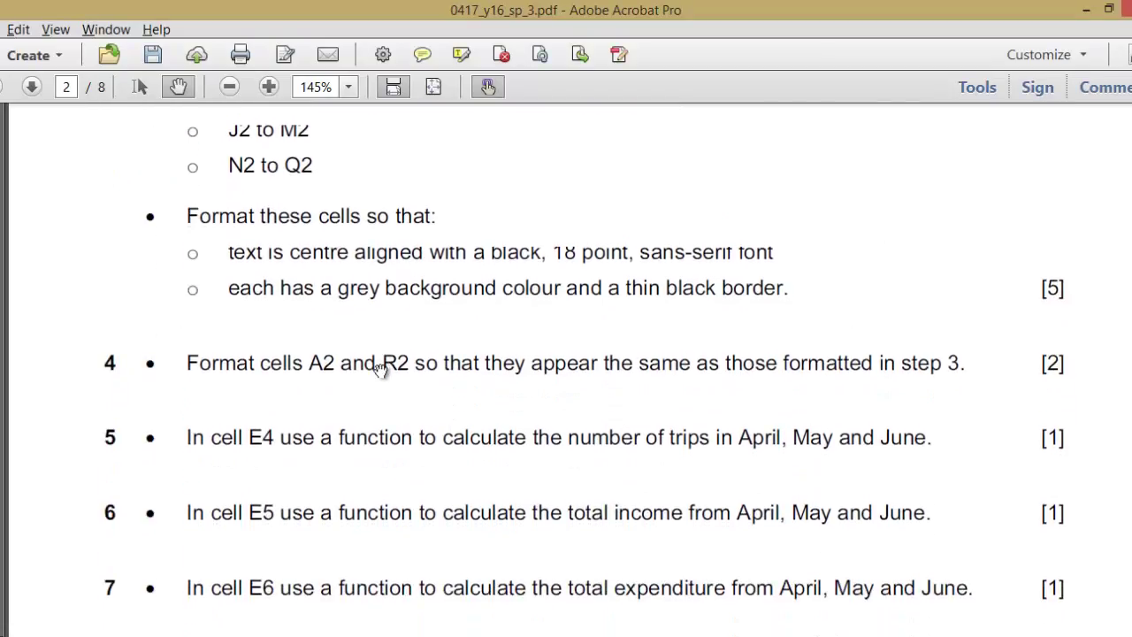
{"action": "key", "text": "alt+Tab"}
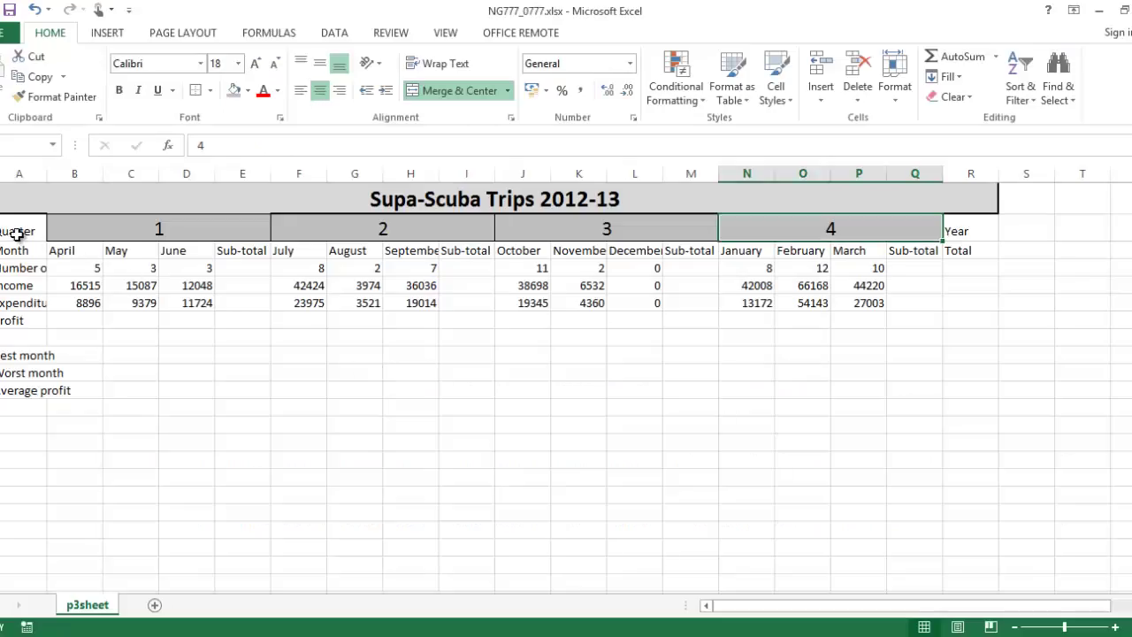
{"action": "left_click", "coordinate": [16, 232]}
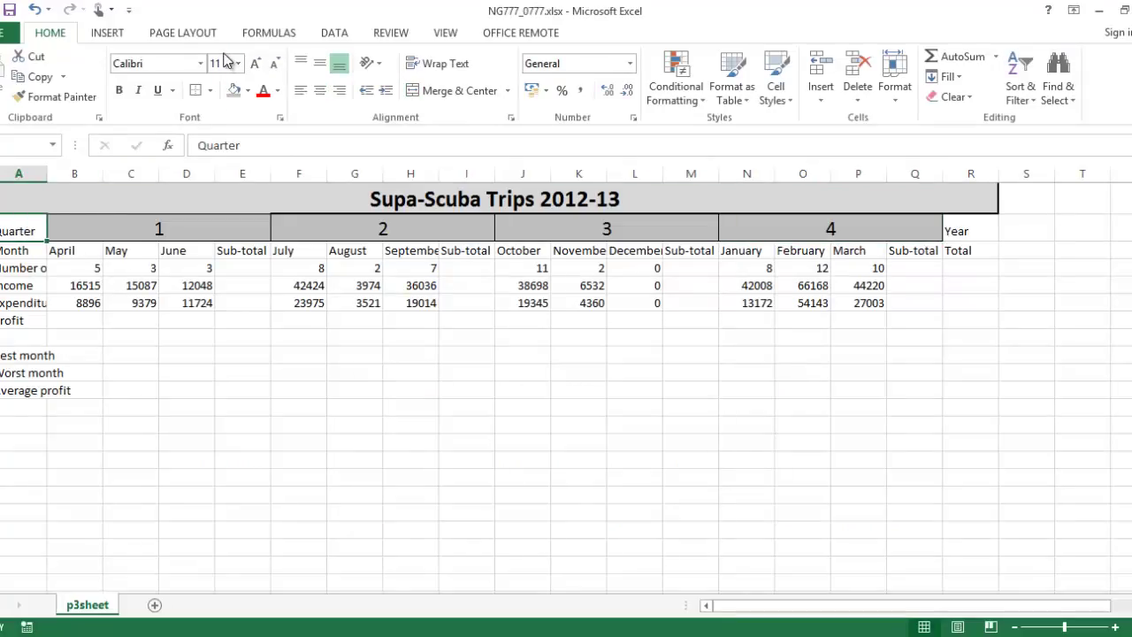
{"action": "left_click", "coordinate": [224, 60]}
{"action": "key", "text": "Return"}
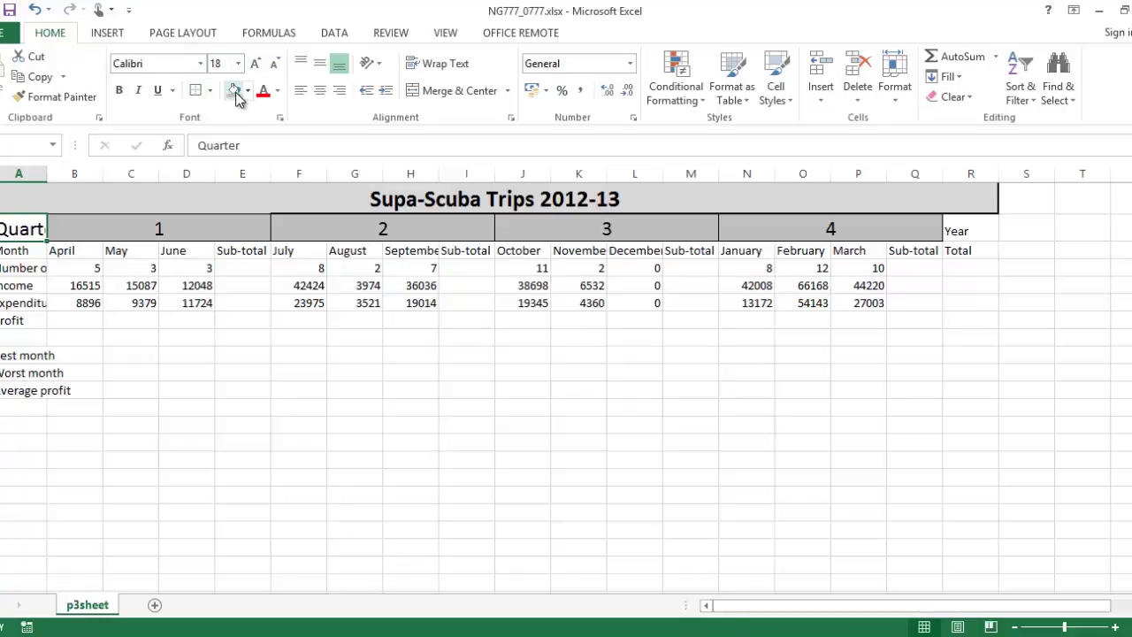
{"action": "left_click", "coordinate": [236, 92]}
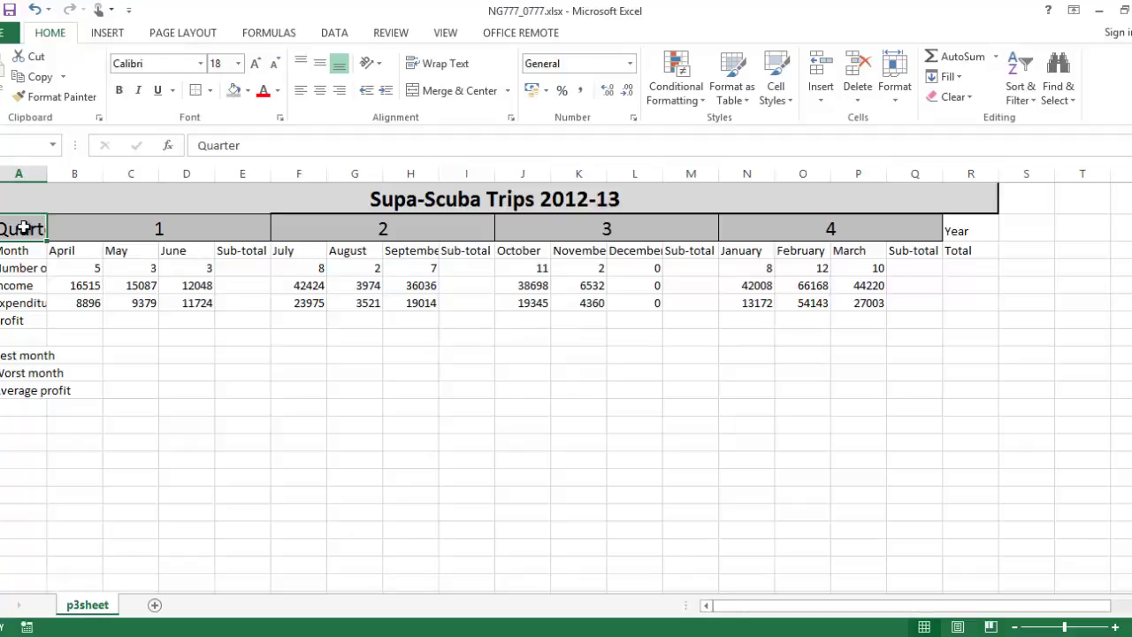
{"action": "left_click", "coordinate": [321, 64]}
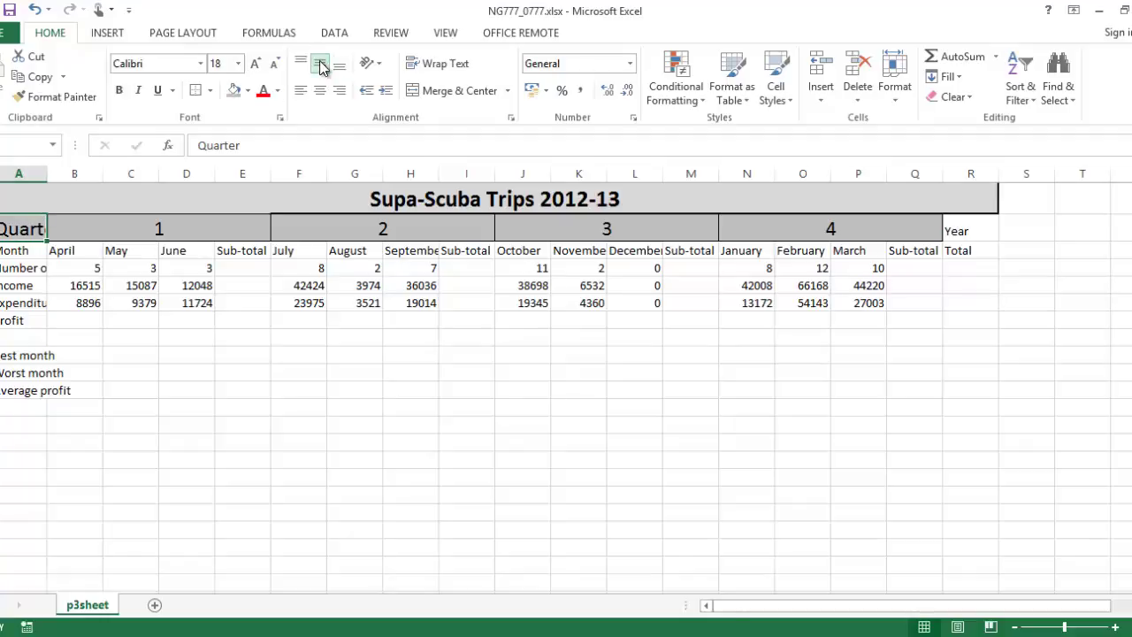
{"action": "left_click", "coordinate": [44, 98]}
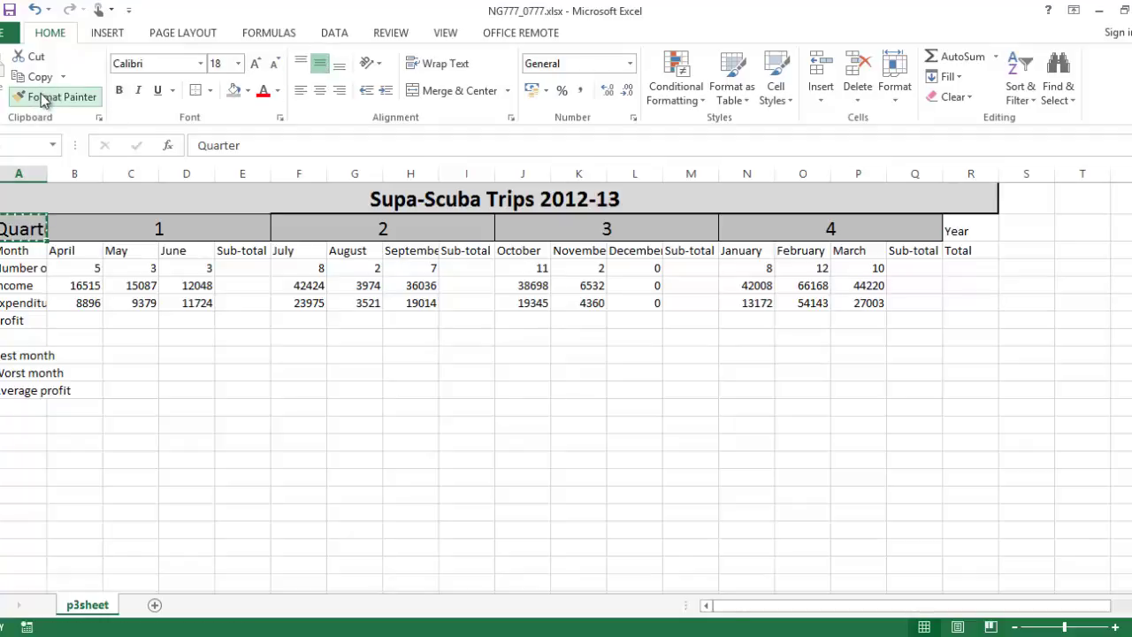
{"action": "left_click", "coordinate": [966, 232]}
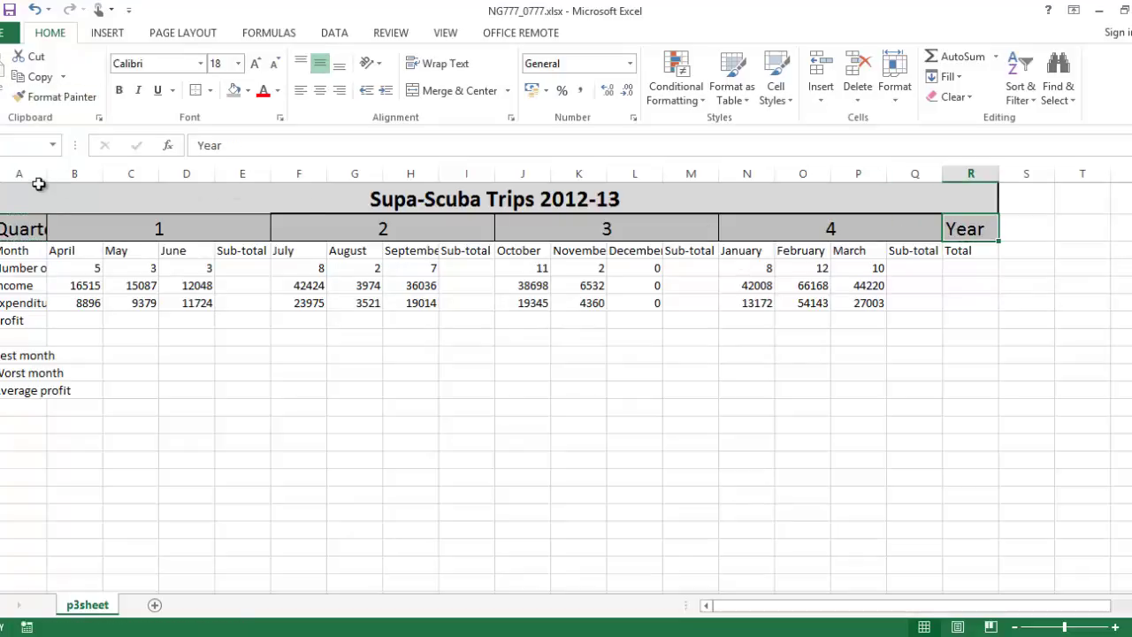
- Autofit the width of all columns in the sheet to their contents
{"action": "key", "text": "ctrl+a"}
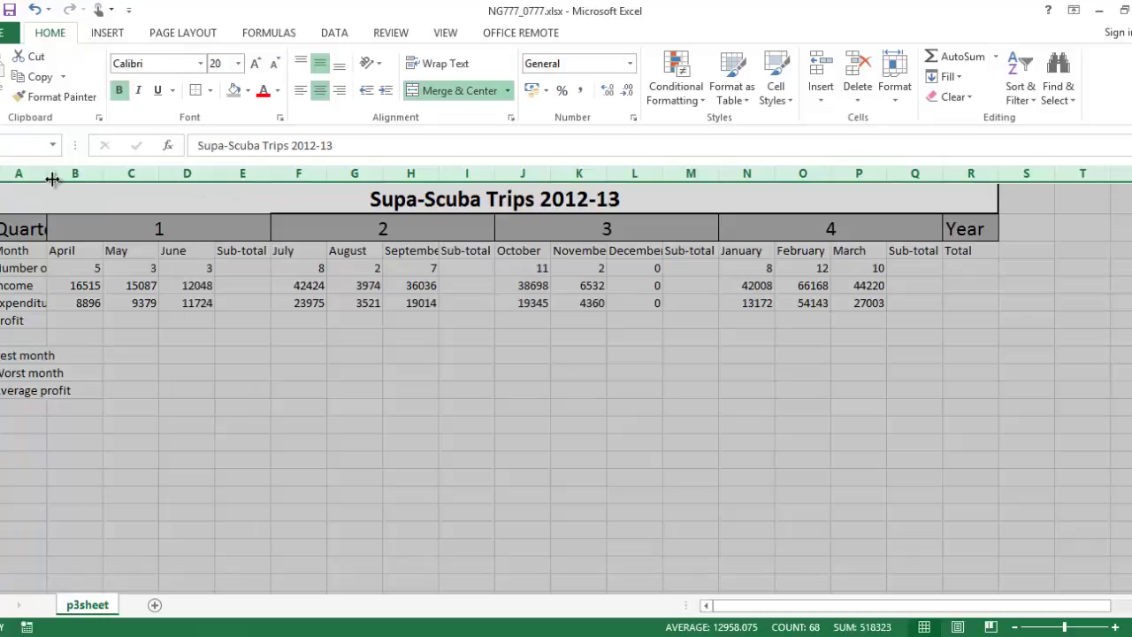
{"action": "double_click", "coordinate": [47, 175]}
{"action": "left_click", "coordinate": [257, 371]}
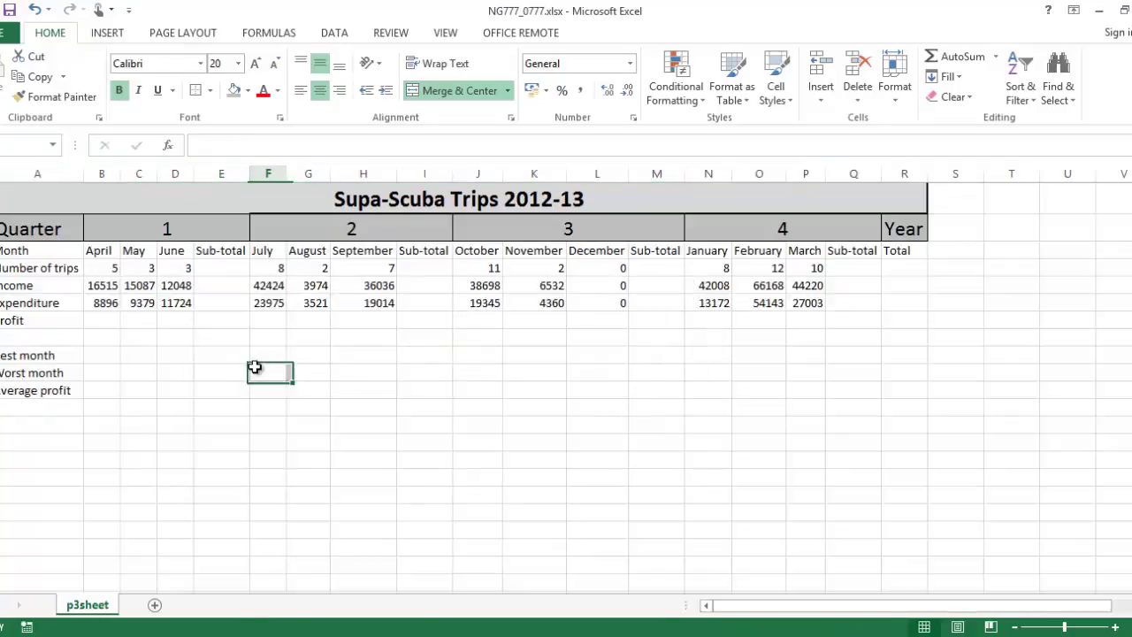
- Read tasks 5 to 8 in the exam paper, then enter =SUM(B4:D4) in cell E4 of the spreadsheet
{"action": "key", "text": "alt+Tab"}
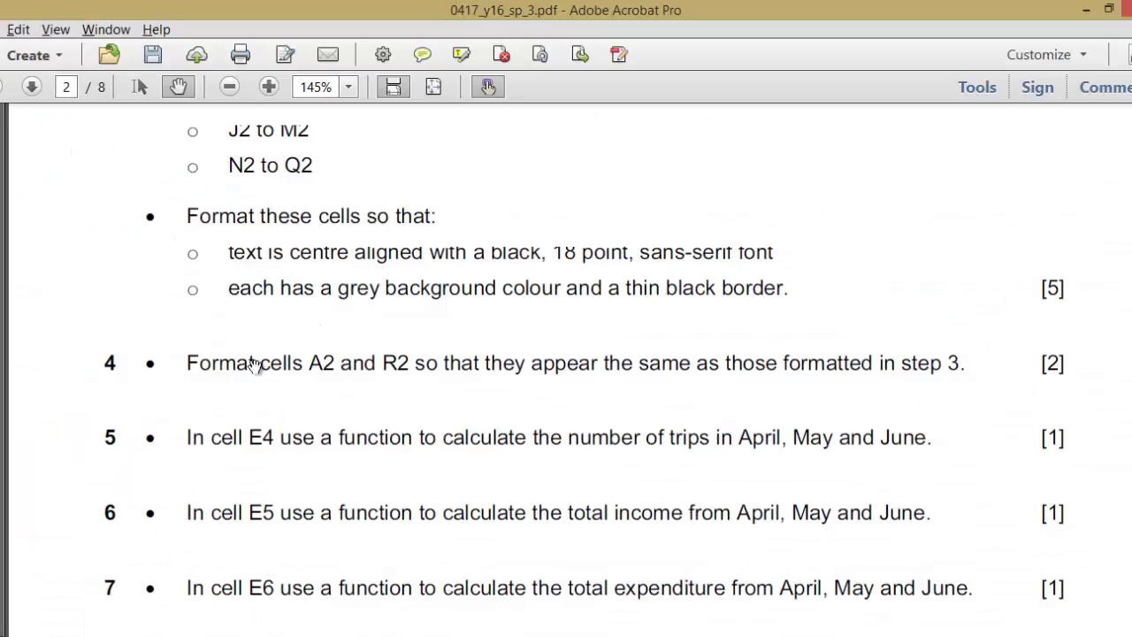
{"action": "left_click_drag", "start_coordinate": [252, 364], "coordinate": [259, 152]}
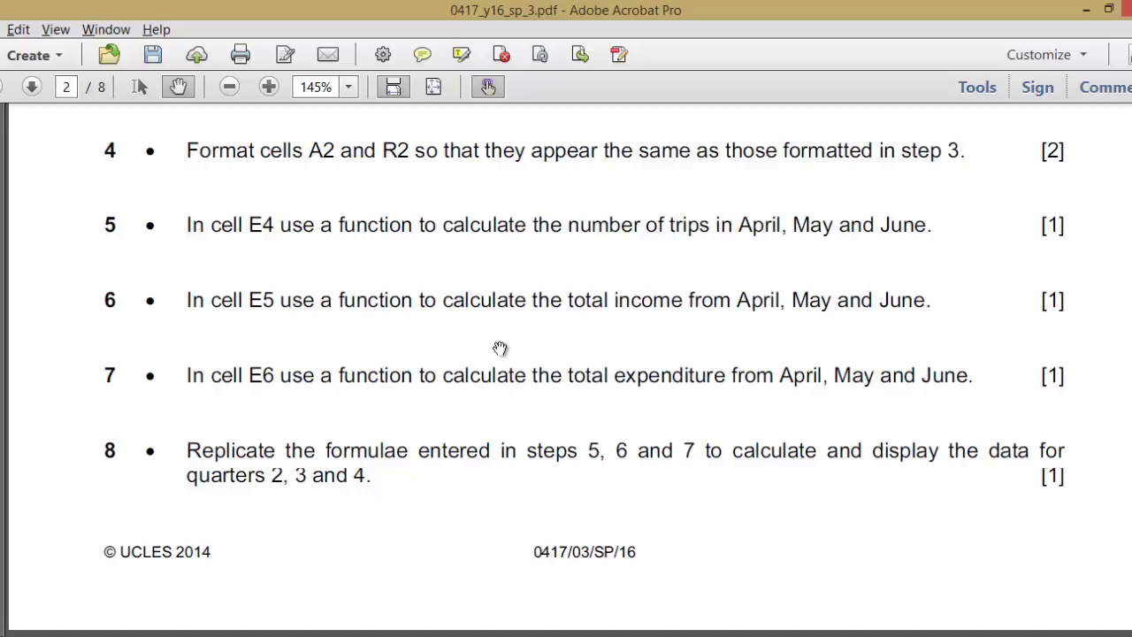
{"action": "key", "text": "alt+Tab"}
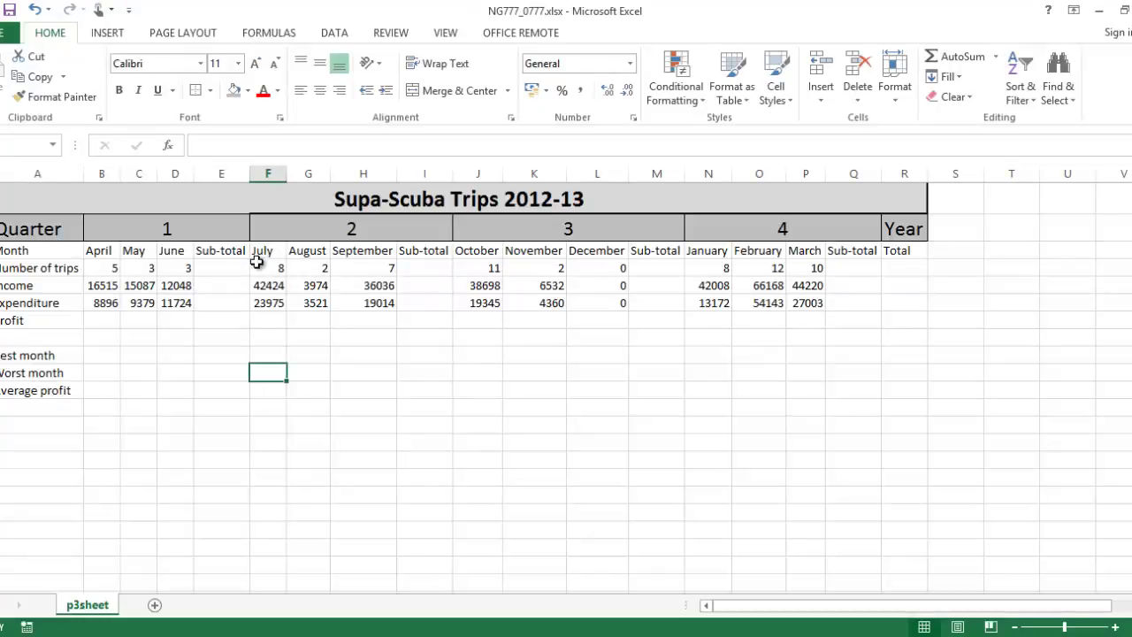
{"action": "left_click", "coordinate": [225, 267]}
{"action": "type", "text": "=SUM"}
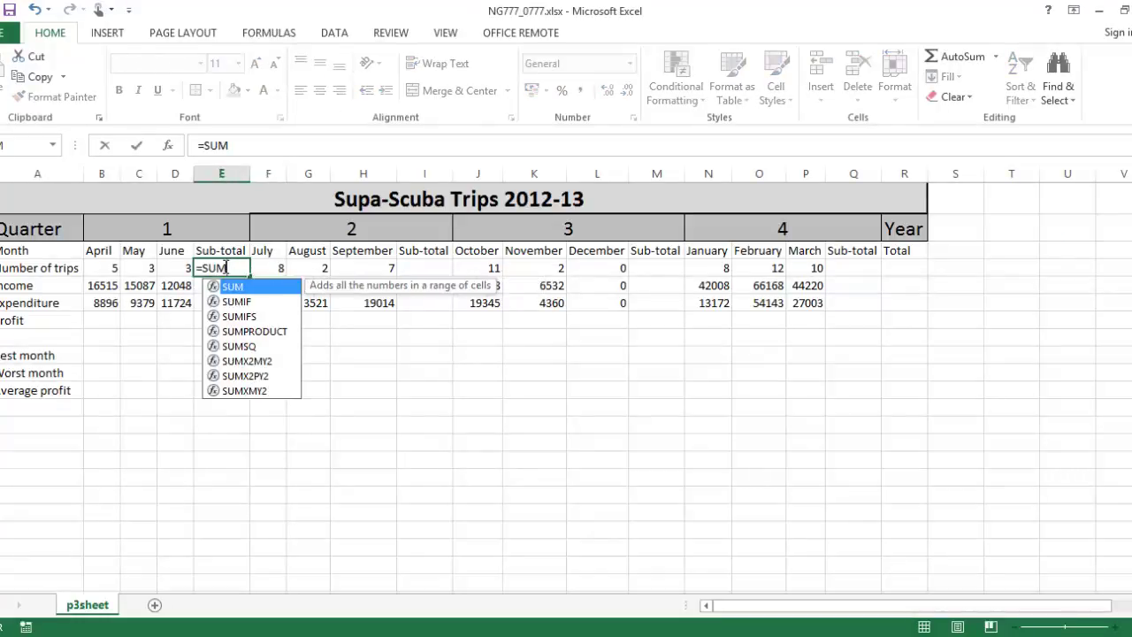
{"action": "type", "text": "("}
{"action": "left_click", "coordinate": [100, 268]}
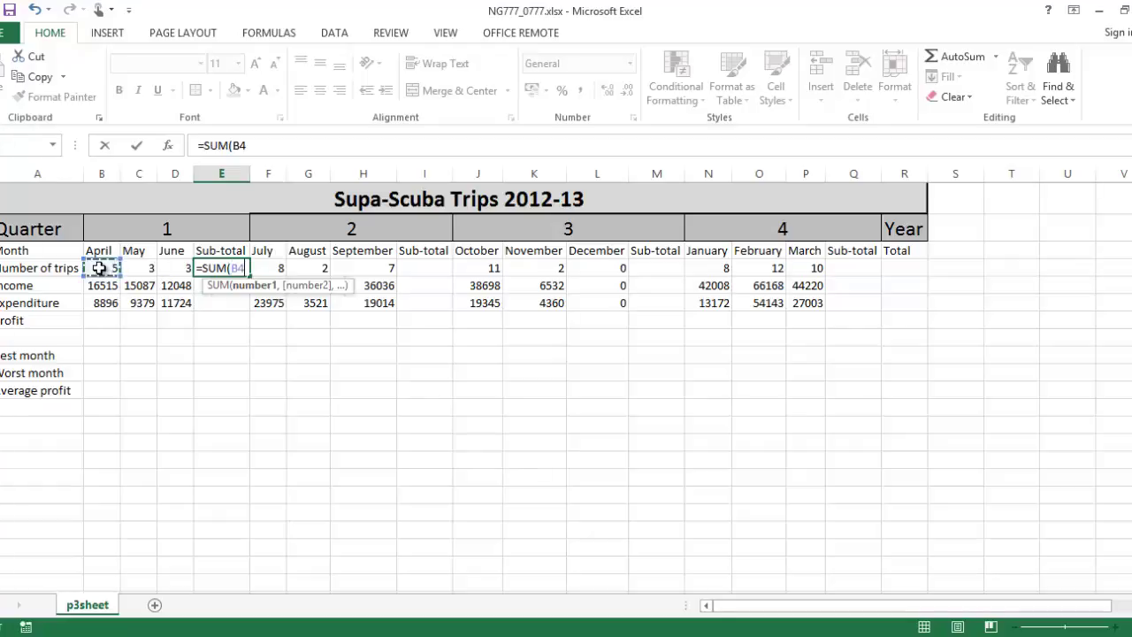
{"action": "left_click_drag", "start_coordinate": [99, 268], "coordinate": [173, 268]}
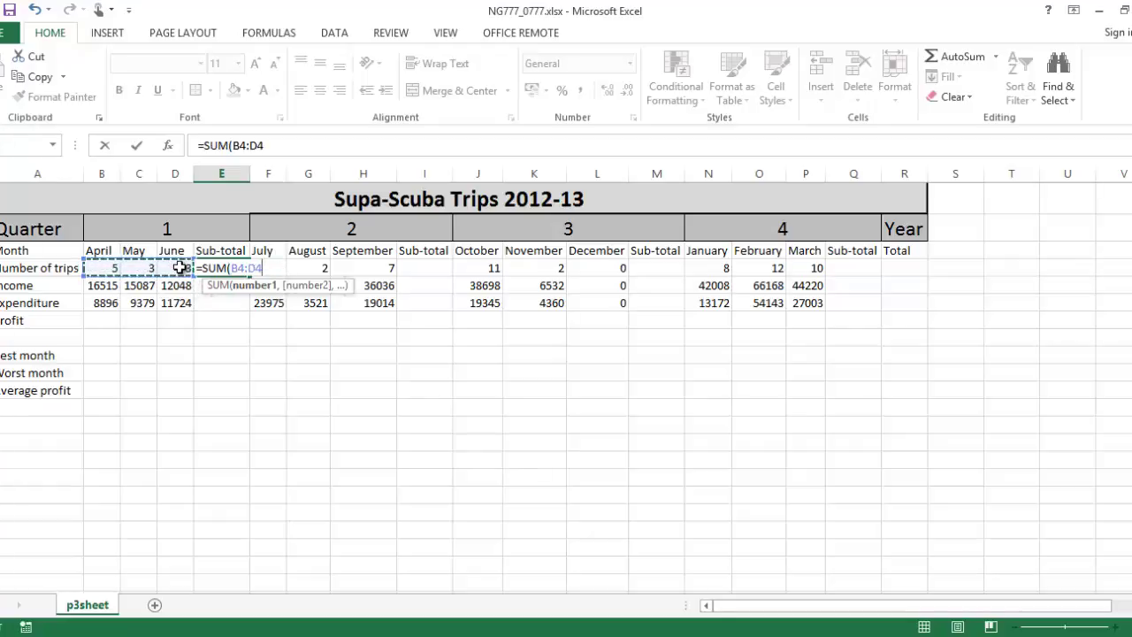
{"action": "key", "text": "Return"}
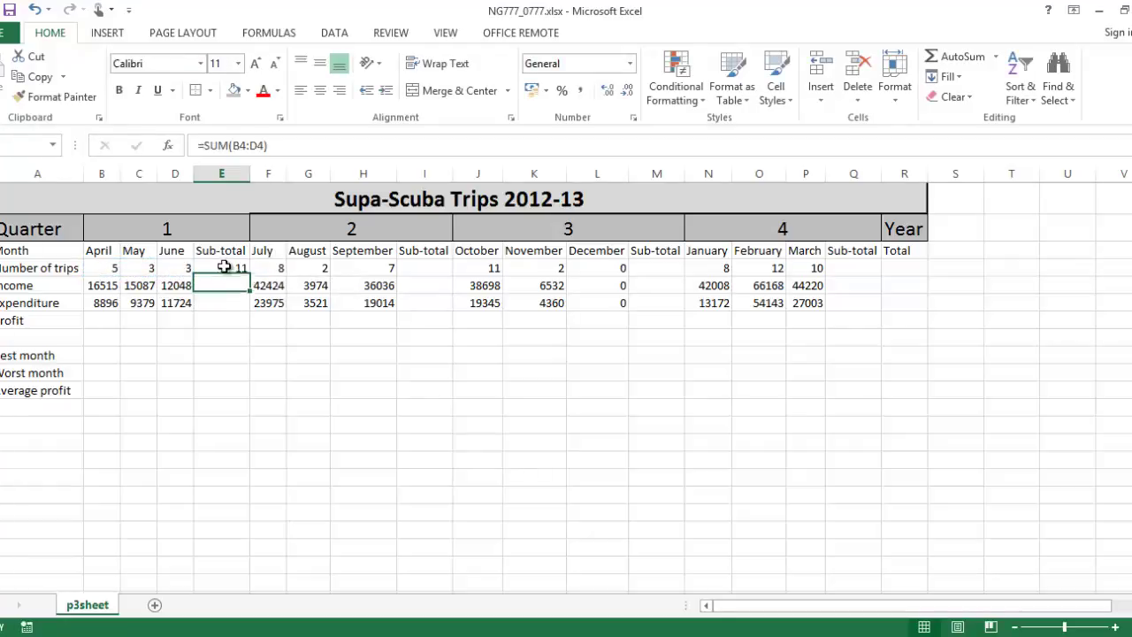
- Fill the SUM formula from E4 down to the income and expenditure rows in E5 and E6
{"action": "left_click", "coordinate": [225, 267]}
{"action": "left_click_drag", "start_coordinate": [251, 277], "coordinate": [229, 301]}
{"action": "left_click", "coordinate": [228, 299]}
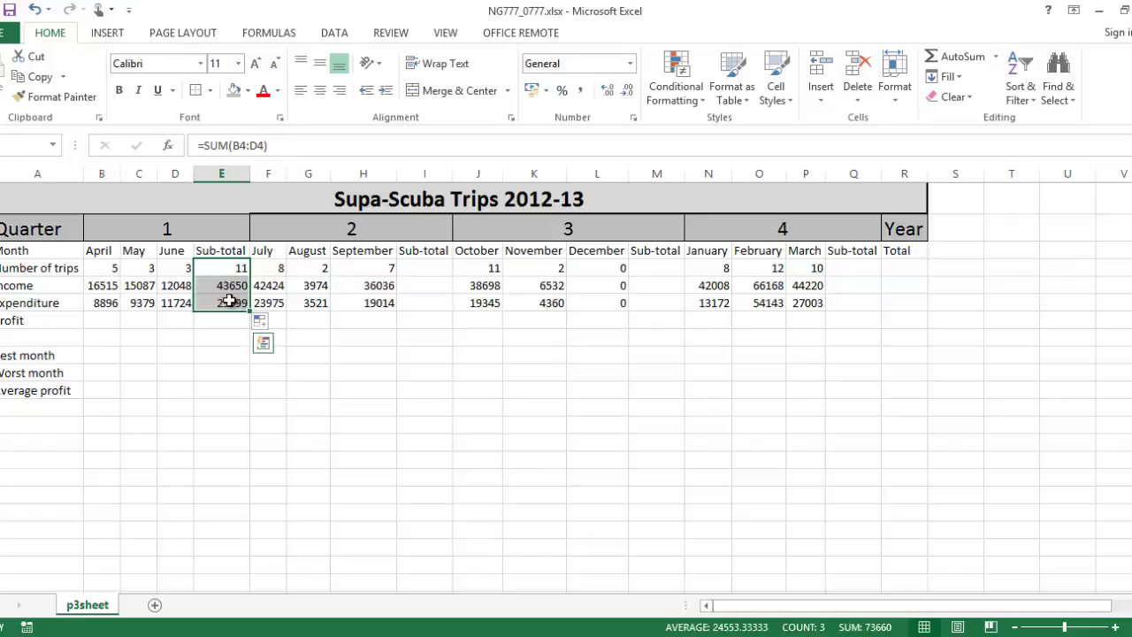
- Copy the sub-total formulas in E4:E6 into the sub-total columns for quarters 2, 3 and 4, starting at I4, M4 and Q4
{"action": "key", "text": "ctrl+c"}
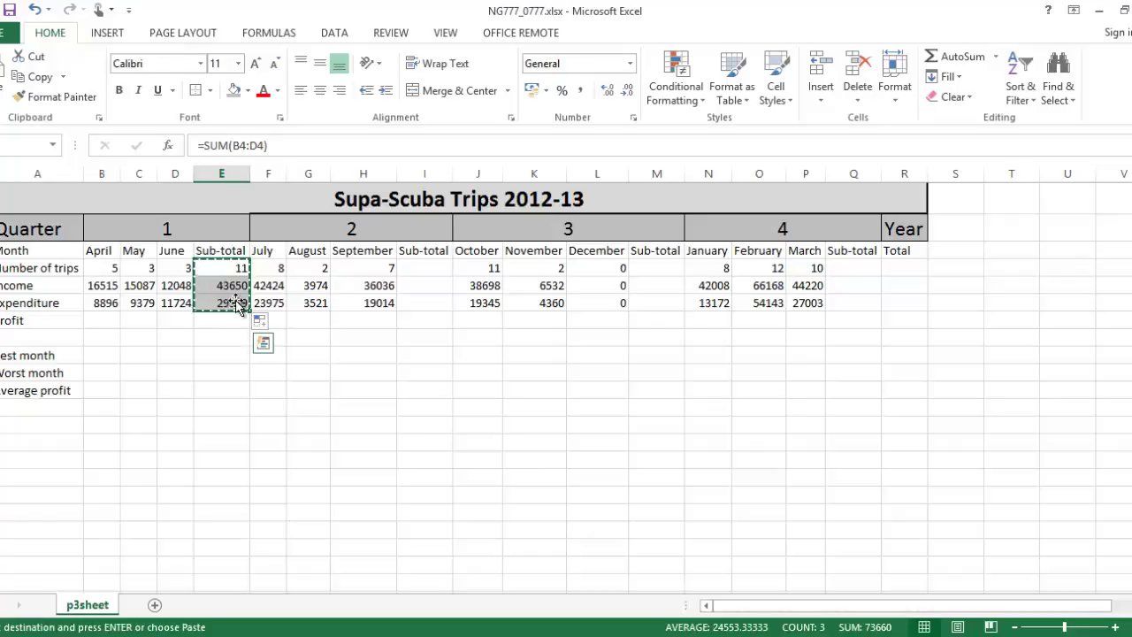
{"action": "left_click", "coordinate": [426, 268]}
{"action": "key", "text": "ctrl+v"}
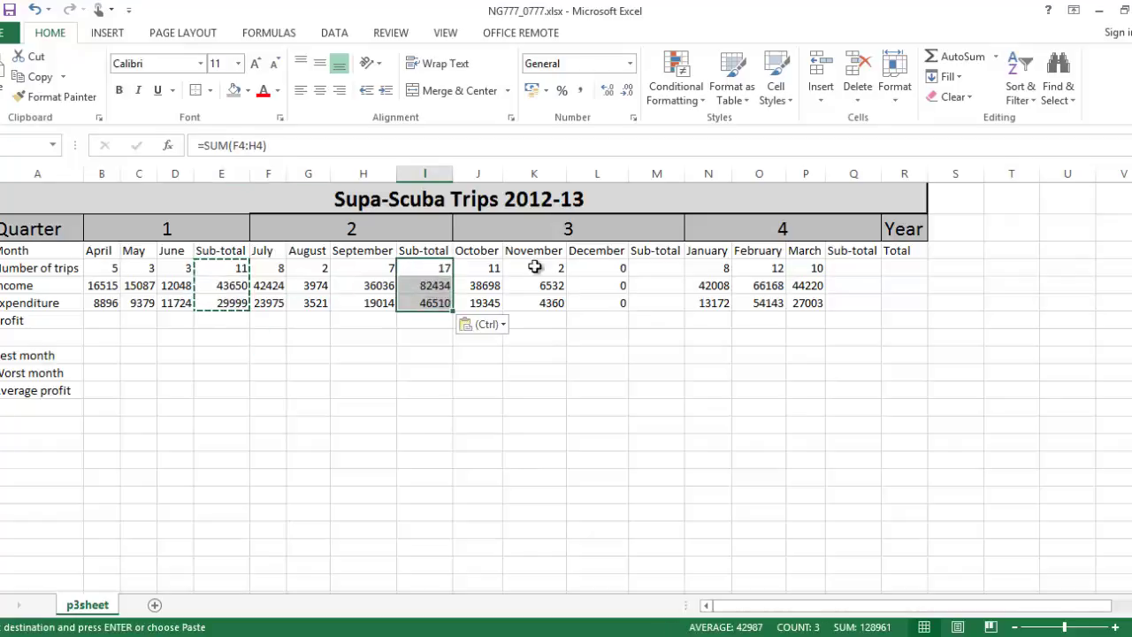
{"action": "left_click", "coordinate": [646, 267]}
{"action": "key", "text": "ctrl+v"}
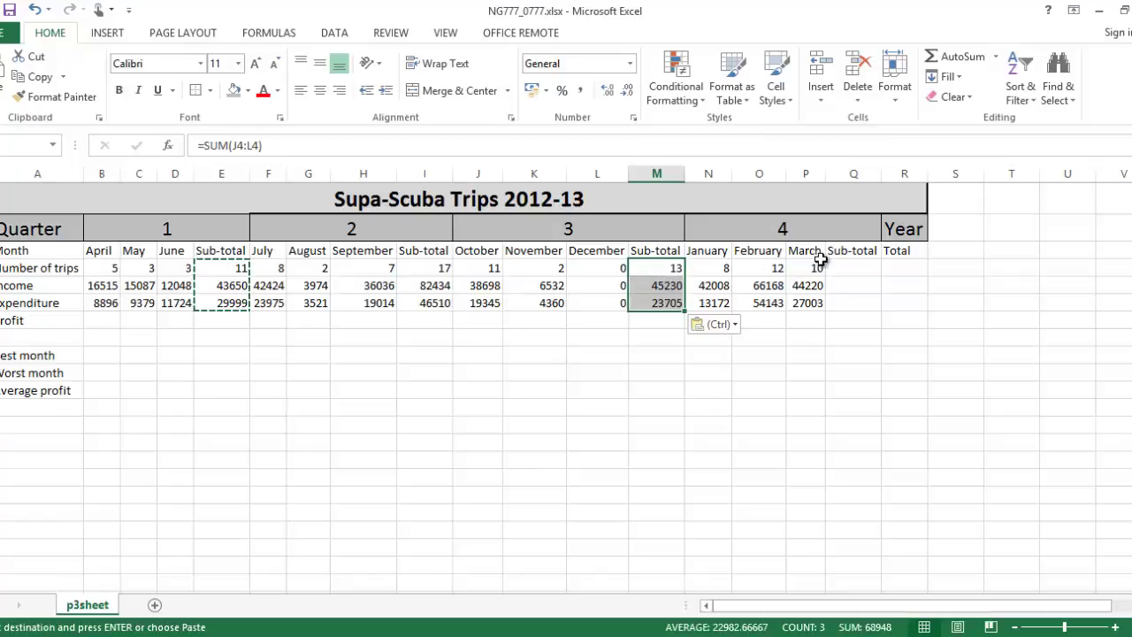
{"action": "left_click", "coordinate": [844, 267]}
{"action": "key", "text": "ctrl+v"}
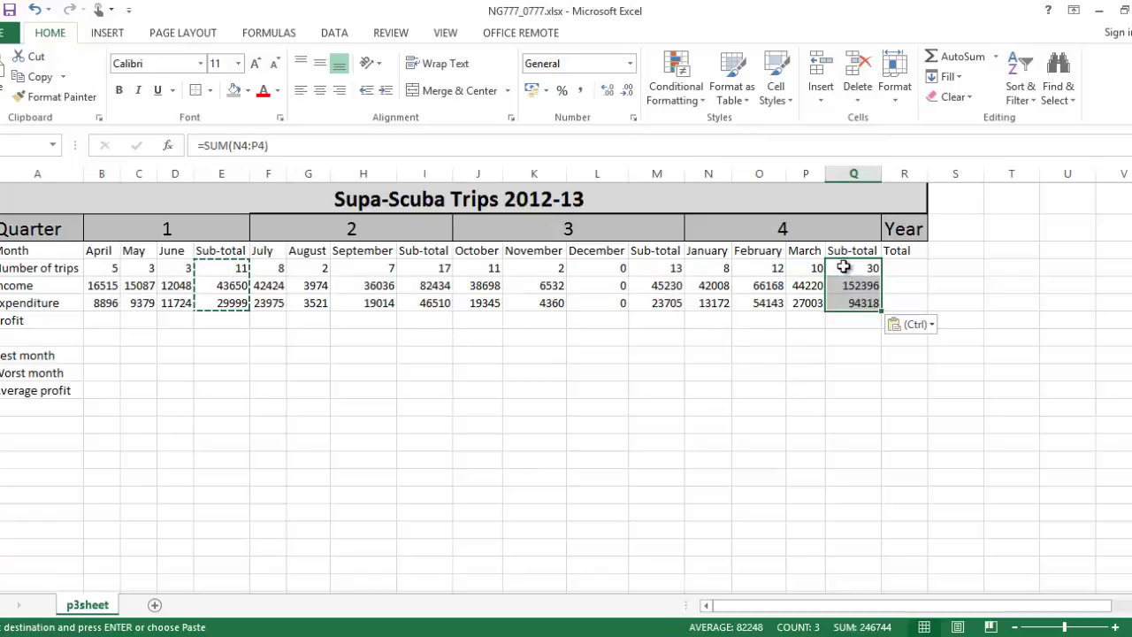
- Read tasks 9 and 10 in the exam paper, then enter =B5-B6 in cell B7 of the spreadsheet for April's profit
{"action": "key", "text": "alt+Tab"}
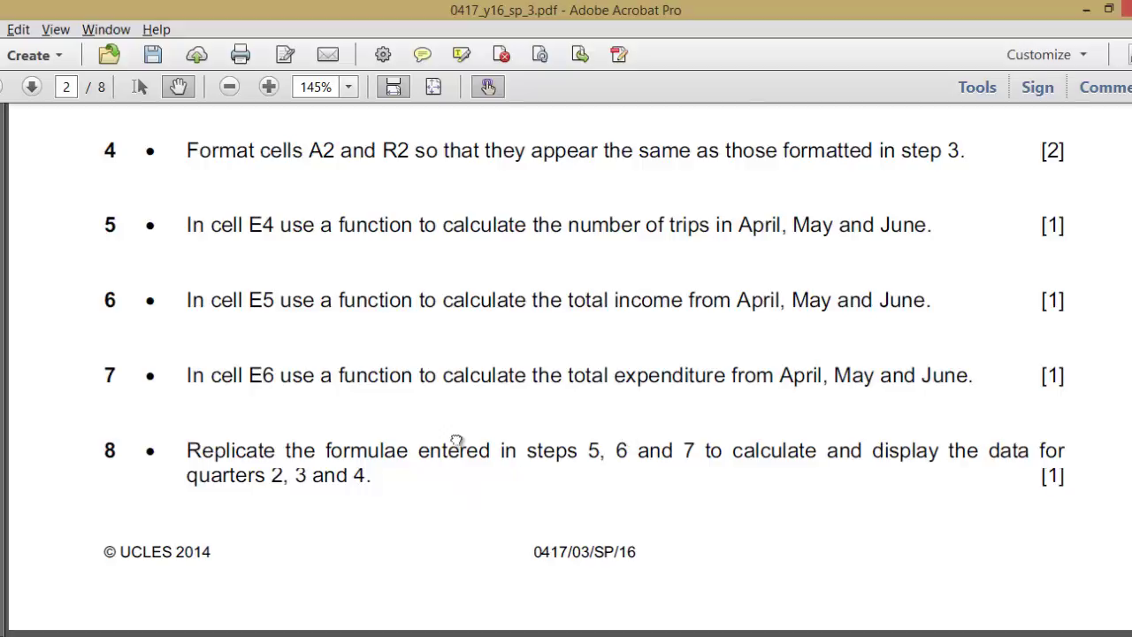
{"action": "scroll", "coordinate": [456, 441], "scroll_direction": "down", "scroll_amount": 3}
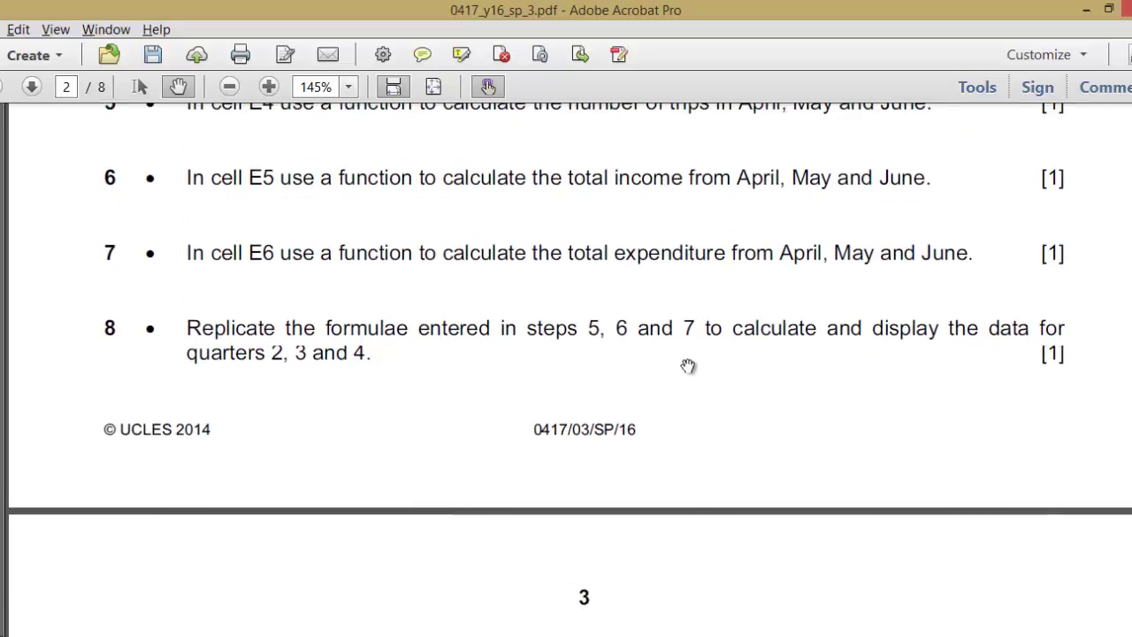
{"action": "scroll", "coordinate": [686, 354], "scroll_direction": "down", "scroll_amount": 3}
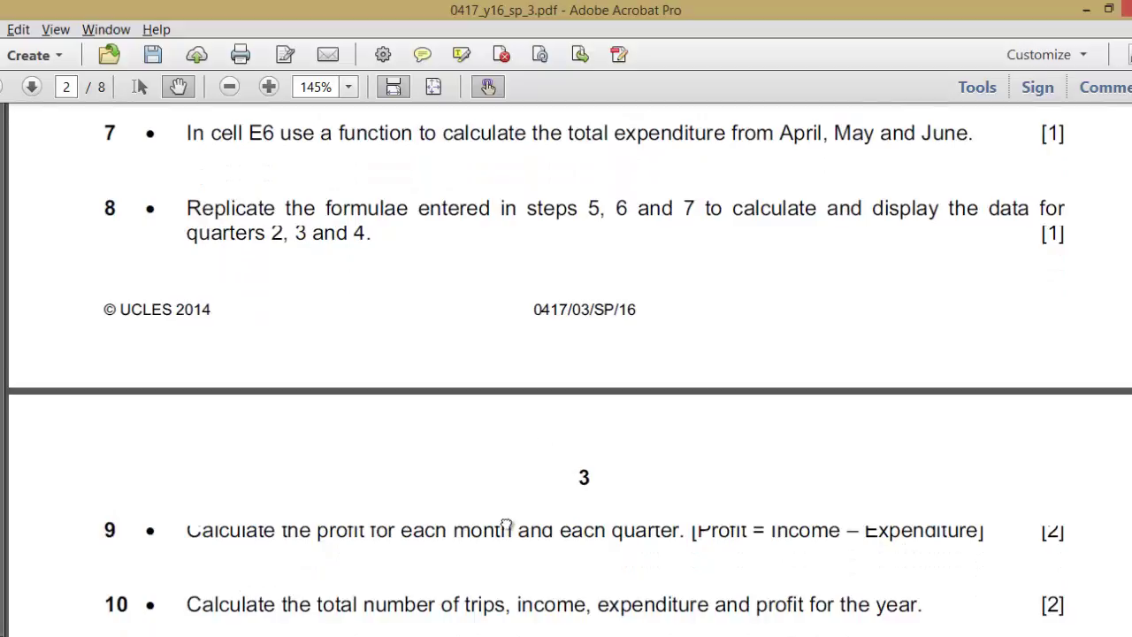
{"action": "scroll", "coordinate": [506, 525], "scroll_direction": "down", "scroll_amount": 5}
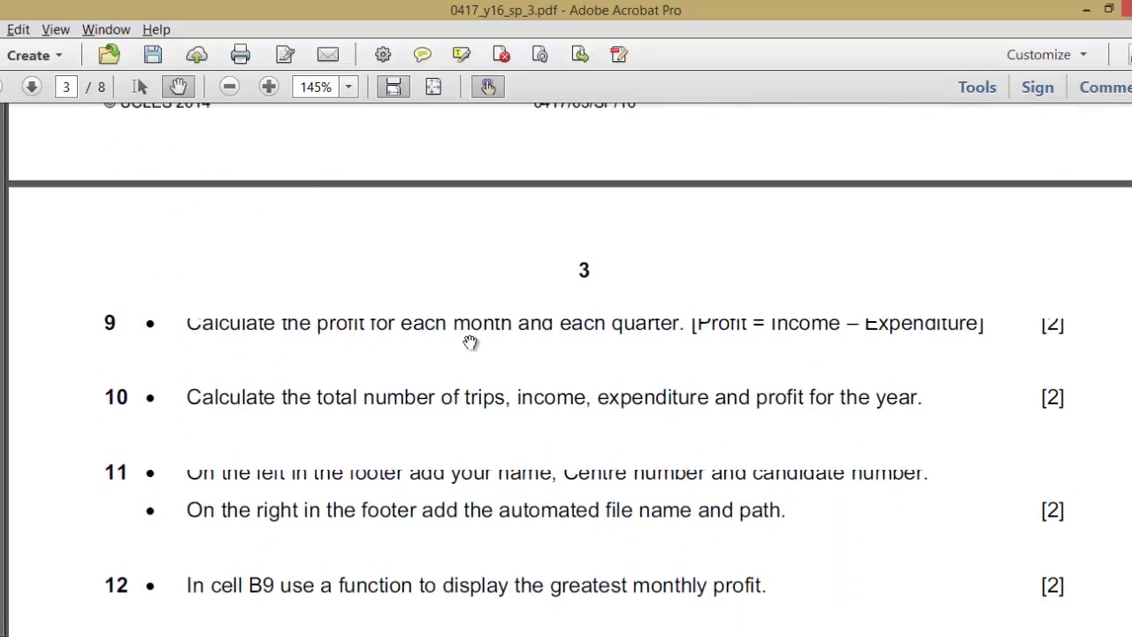
{"action": "key", "text": "alt+Tab"}
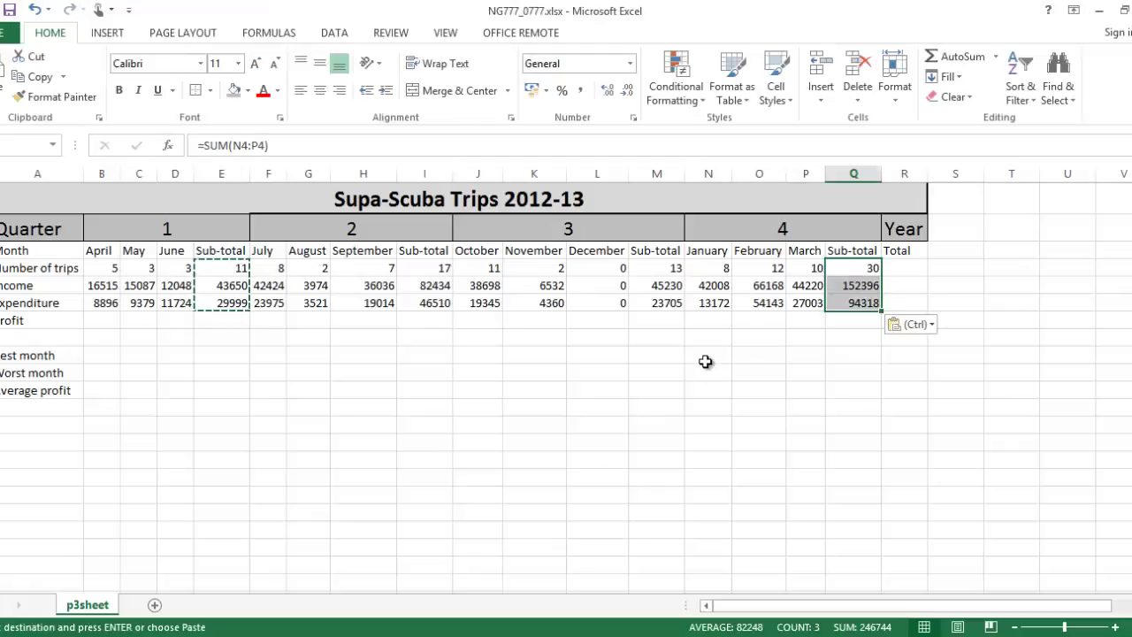
{"action": "key", "text": "Escape"}
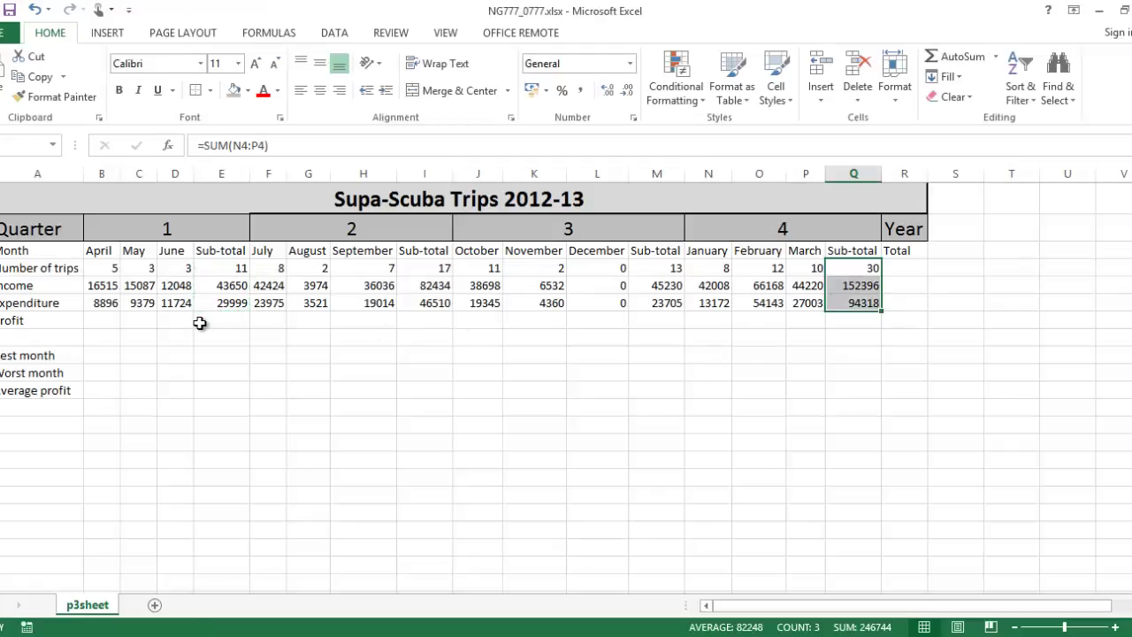
{"action": "left_click", "coordinate": [106, 321]}
{"action": "type", "text": "="}
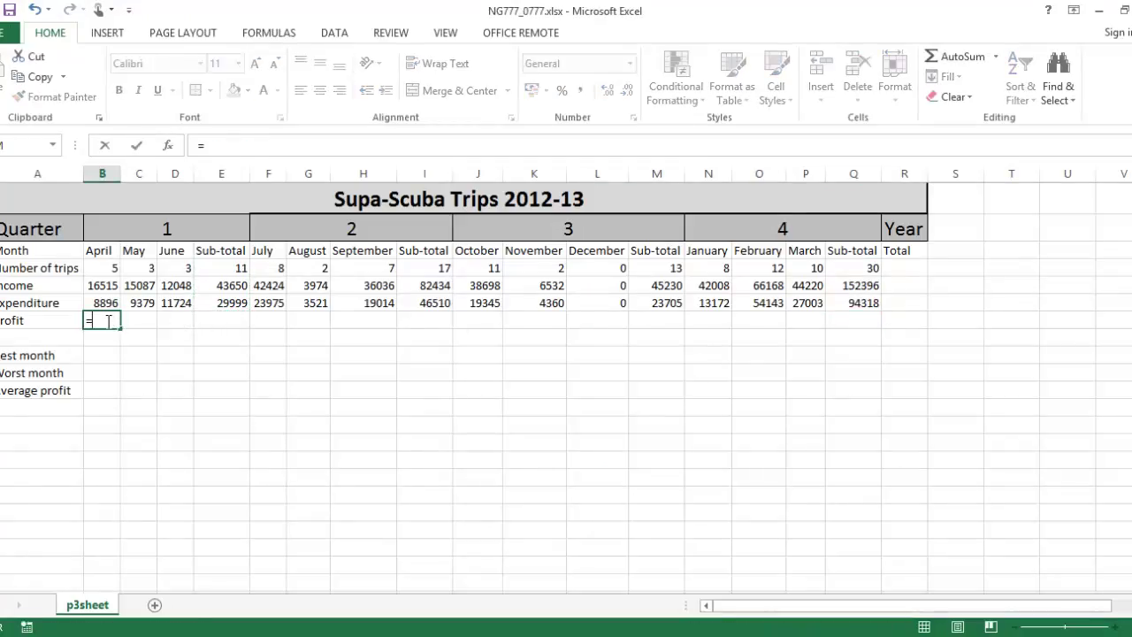
{"action": "left_click", "coordinate": [110, 281]}
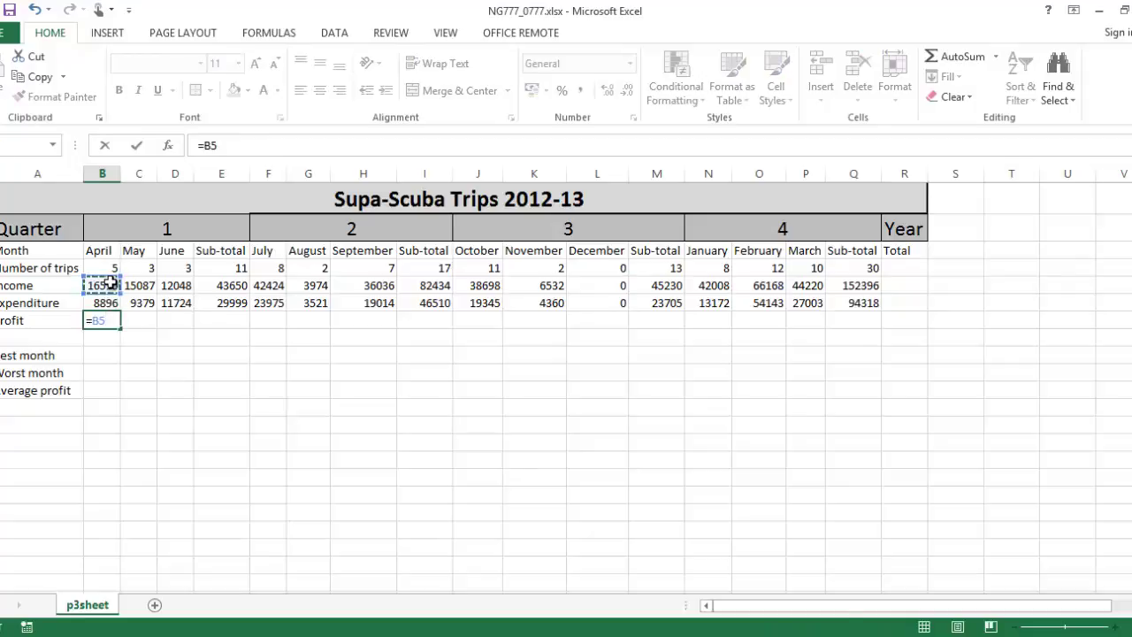
{"action": "left_click", "coordinate": [110, 303]}
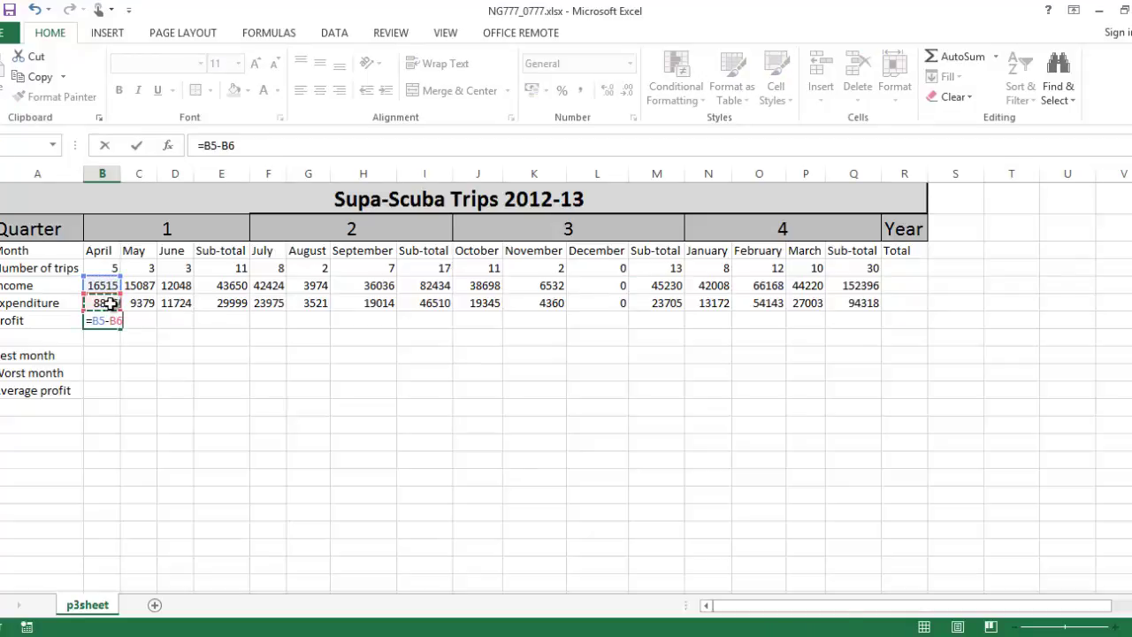
{"action": "key", "text": "Return"}
- Copy the profit formula from B7 across the profit row through the year total column, up to R7
{"action": "left_click", "coordinate": [108, 318]}
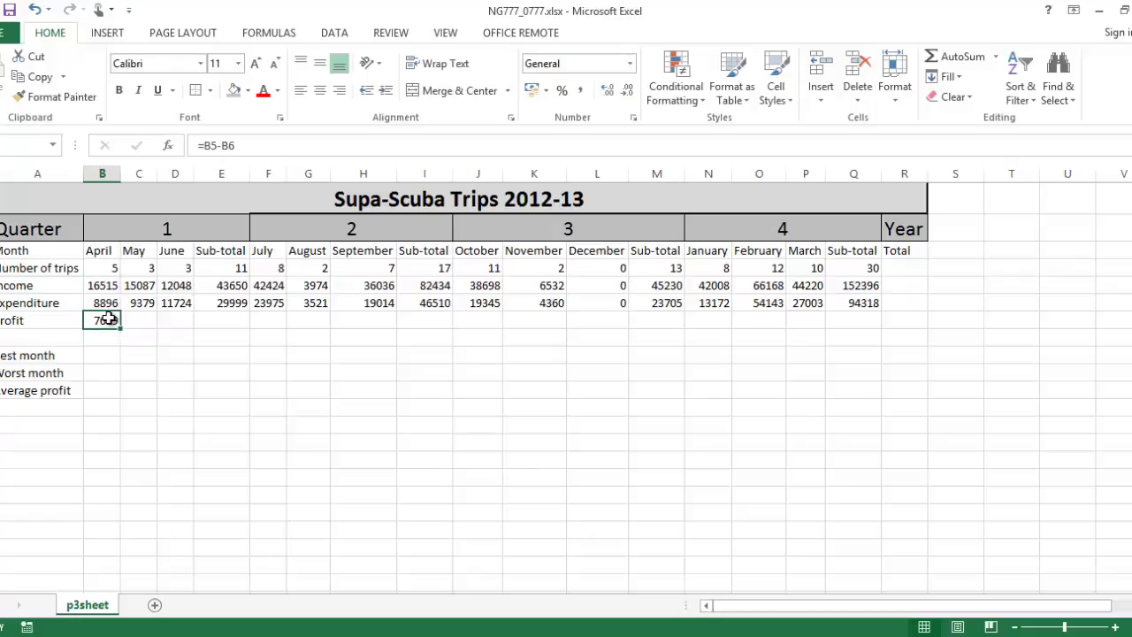
{"action": "key", "text": "ctrl+c"}
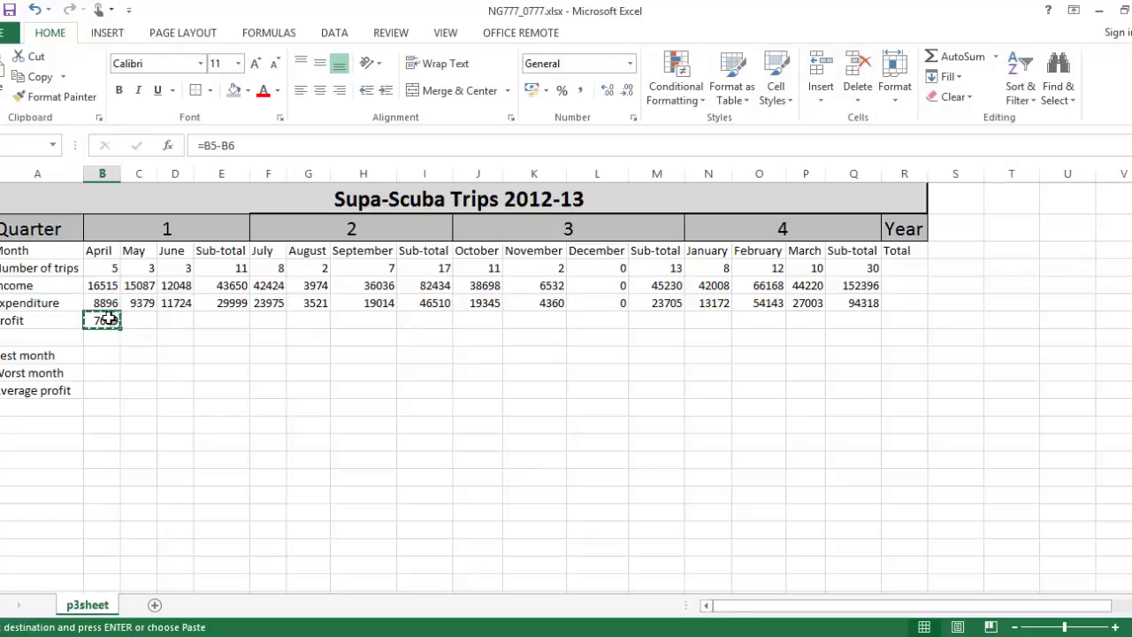
{"action": "key", "text": "shift+Right"}
{"action": "key", "text": "shift+Right"}
{"action": "key", "text": "shift+Right"}
{"action": "key", "text": "shift+Right"}
{"action": "key", "text": "shift+Right"}
{"action": "key", "text": "shift+Right"}
{"action": "key", "text": "shift+Right"}
{"action": "key", "text": "shift+Right"}
{"action": "key", "text": "shift+Right"}
{"action": "key", "text": "shift+Right"}
{"action": "key", "text": "shift+Right"}
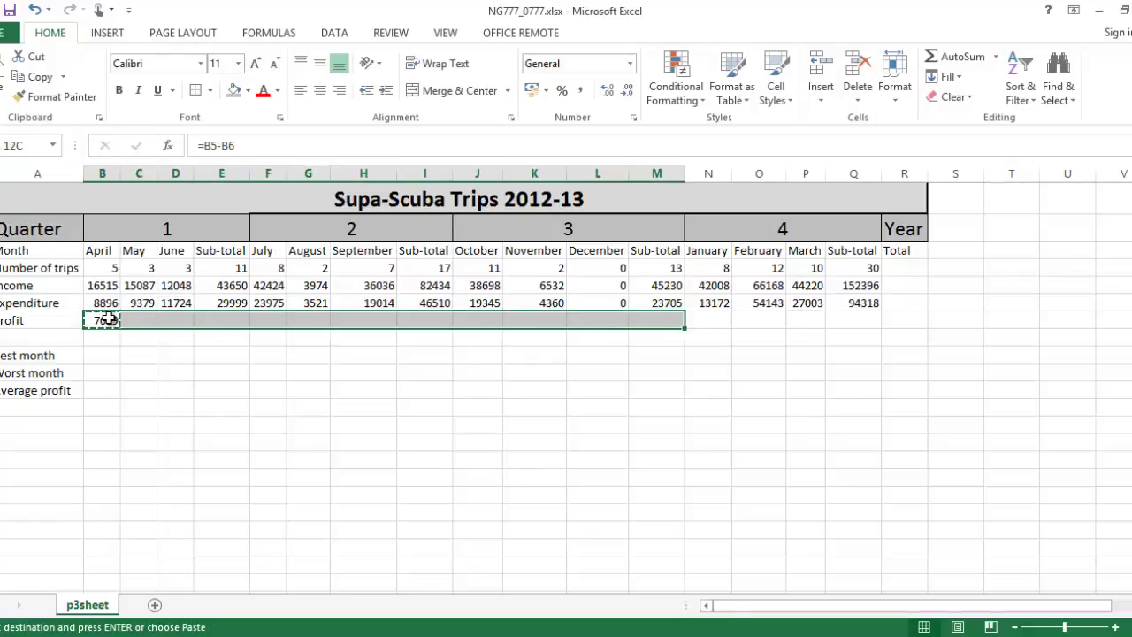
{"action": "key", "text": "shift+Right"}
{"action": "key", "text": "shift+Right"}
{"action": "key", "text": "shift+Right"}
{"action": "key", "text": "shift+Right"}
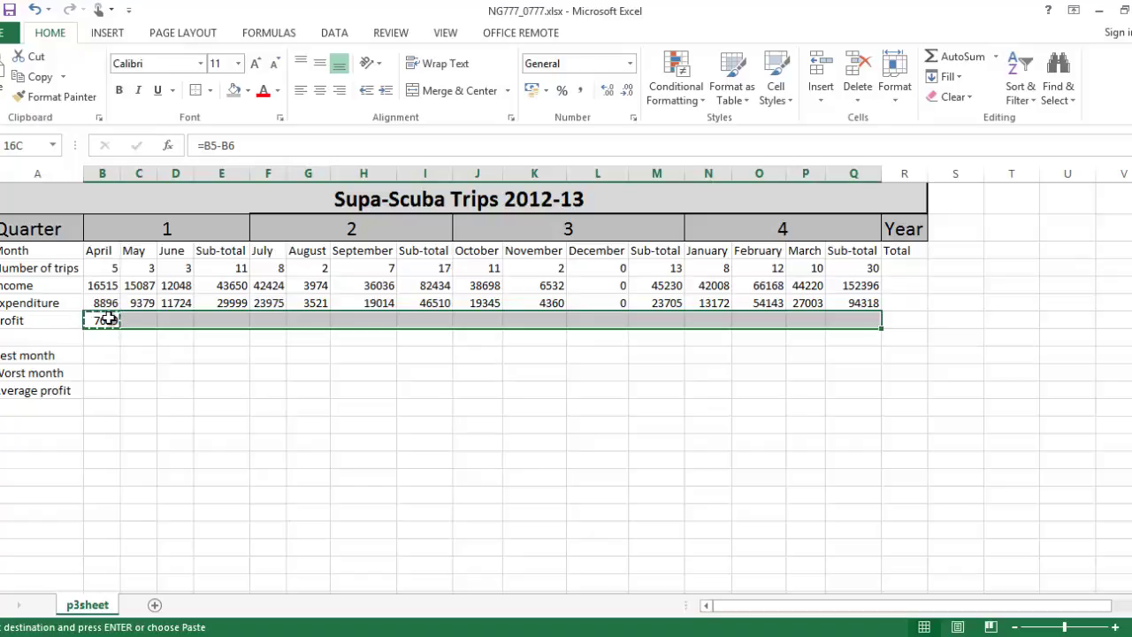
{"action": "key", "text": "shift+Right"}
{"action": "key", "text": "Return"}
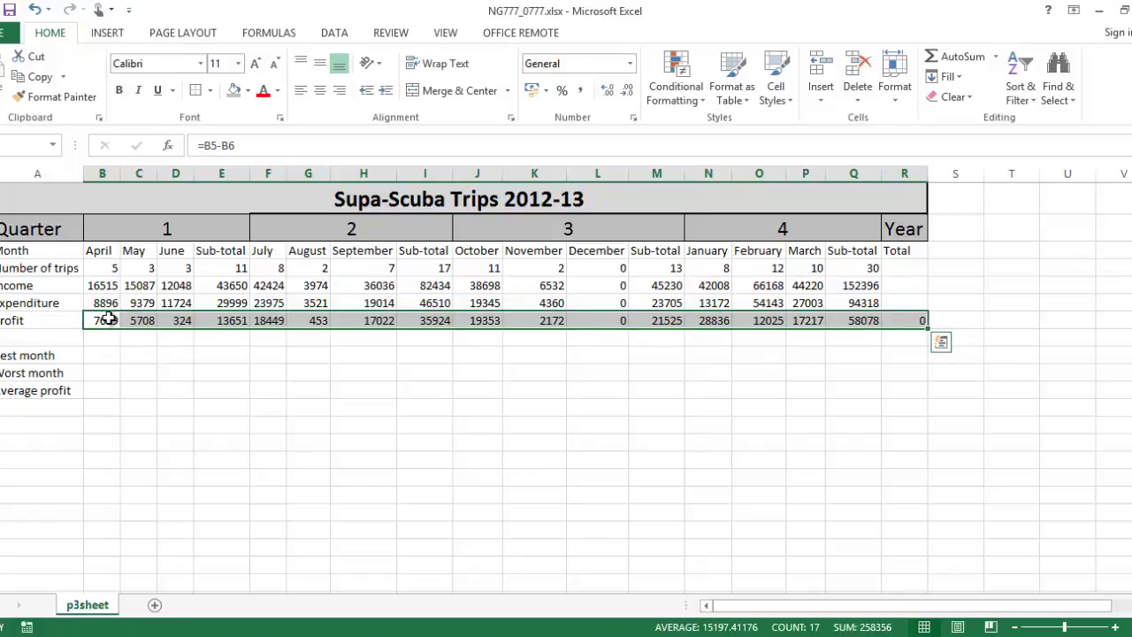
{"action": "left_click", "coordinate": [301, 407]}
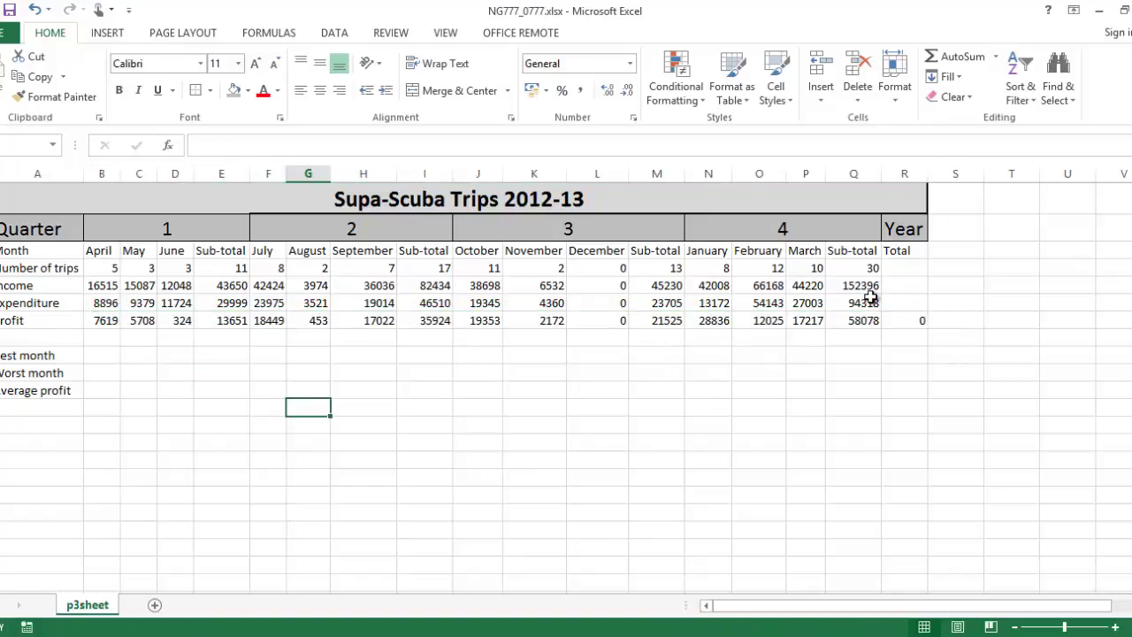
- Enter =SUM(E4,I4,M4,Q4) in cell R4 to total the number of trips for the year
{"action": "left_click", "coordinate": [908, 271]}
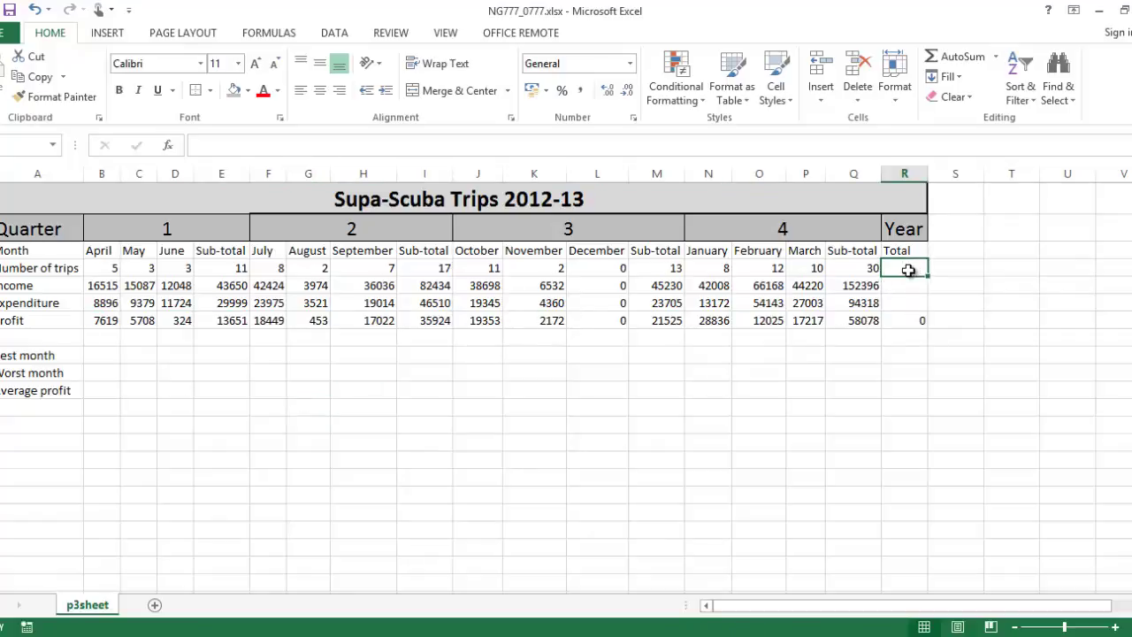
{"action": "type", "text": "="}
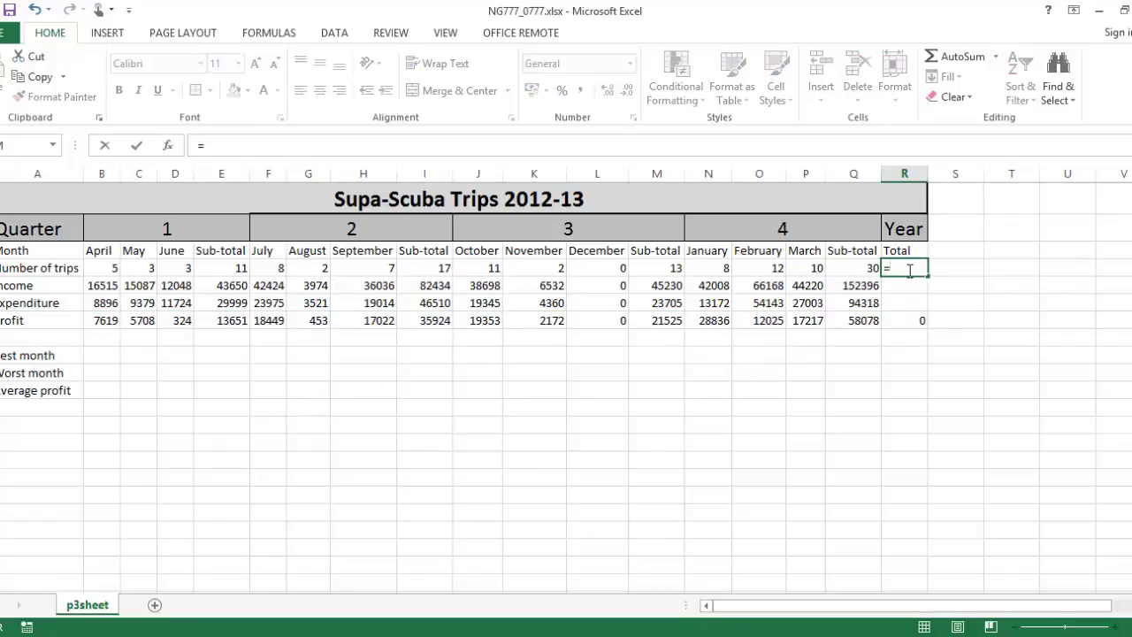
{"action": "type", "text": "SUM("}
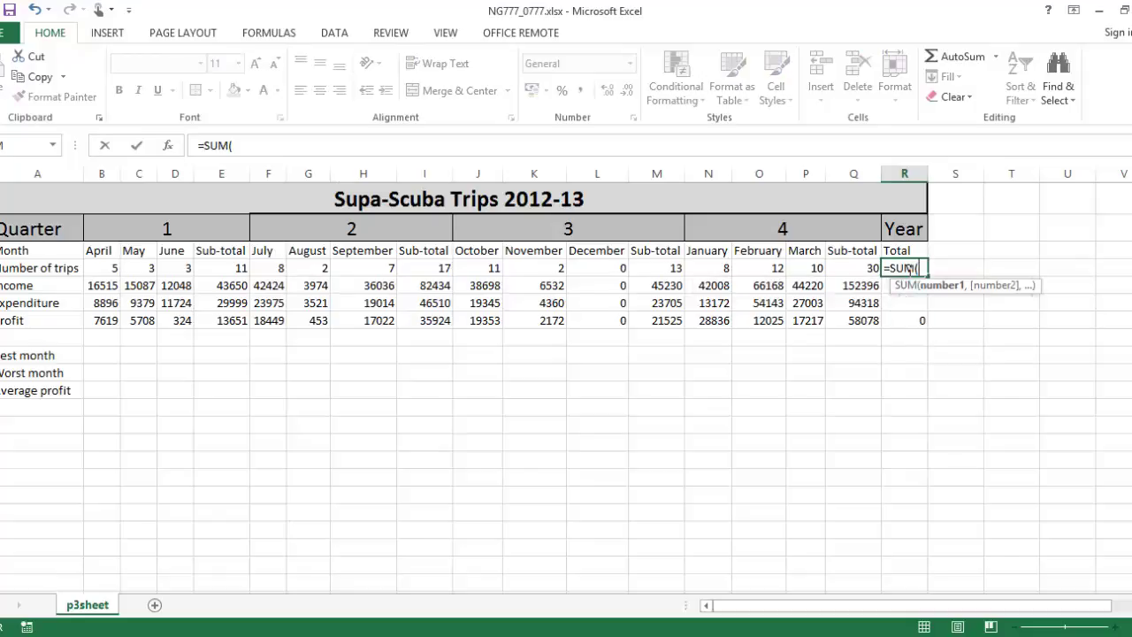
{"action": "left_click", "coordinate": [226, 269]}
{"action": "type", "text": ","}
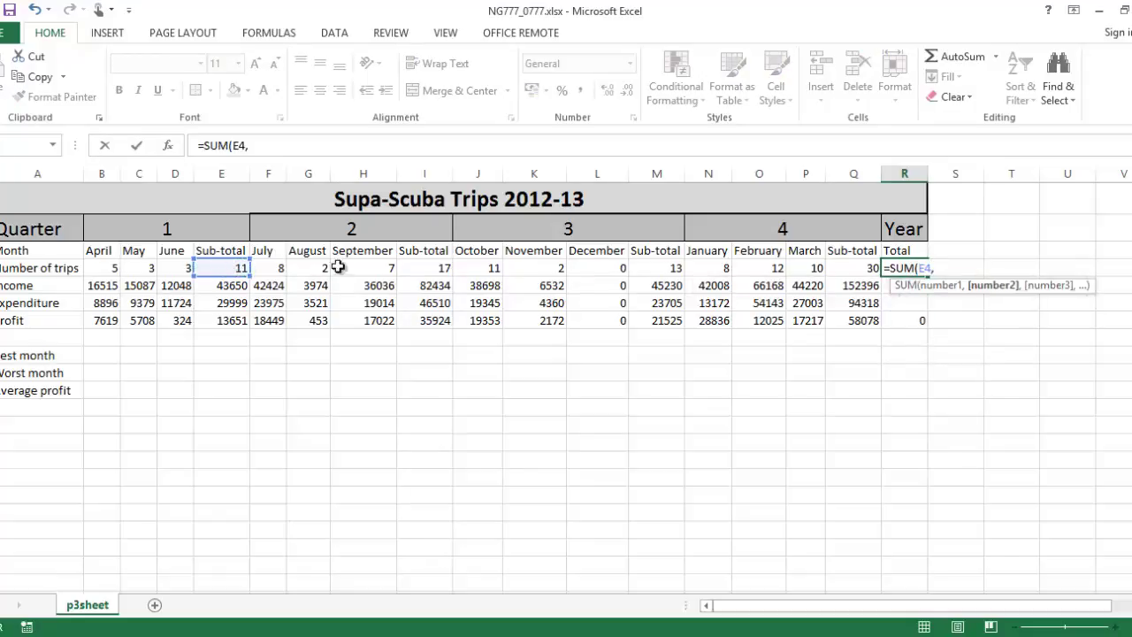
{"action": "left_click", "coordinate": [417, 269]}
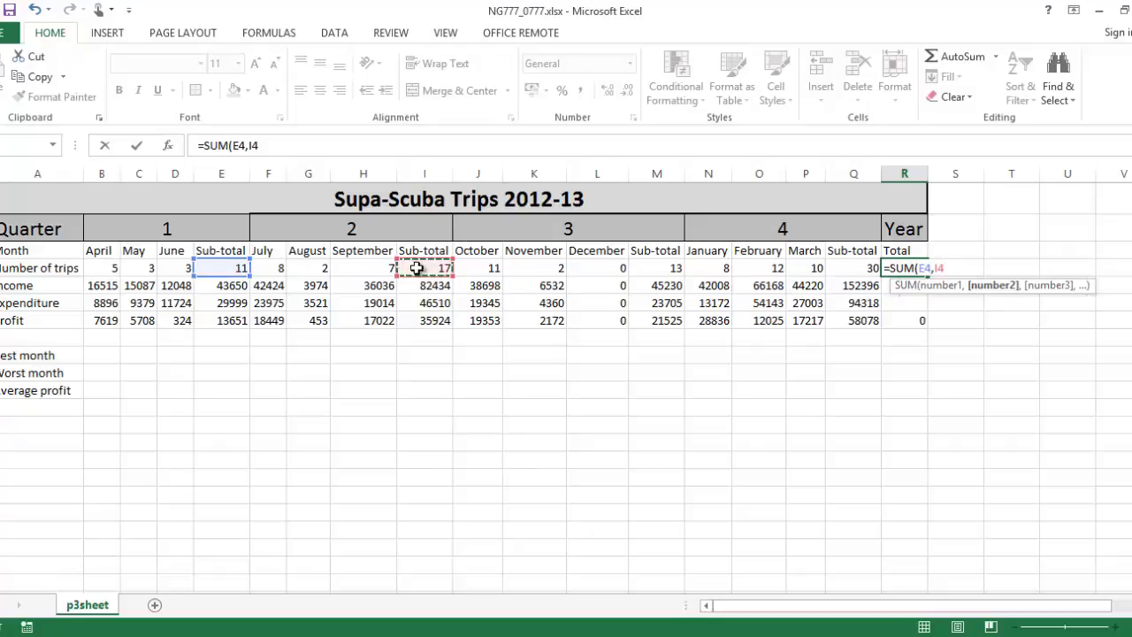
{"action": "type", "text": ","}
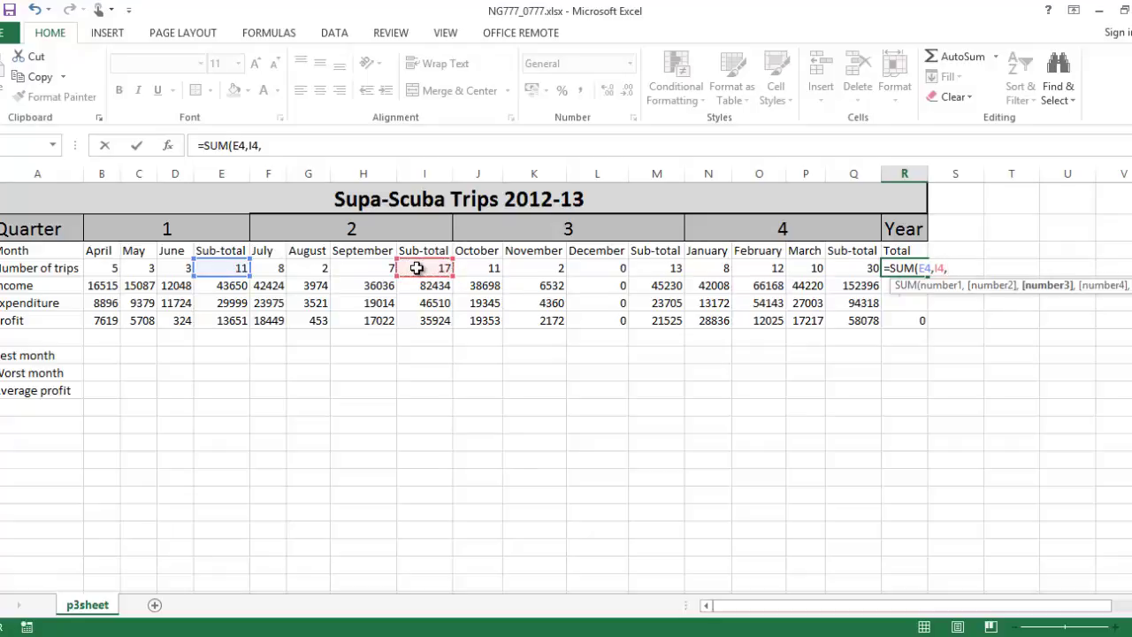
{"action": "left_click", "coordinate": [660, 269]}
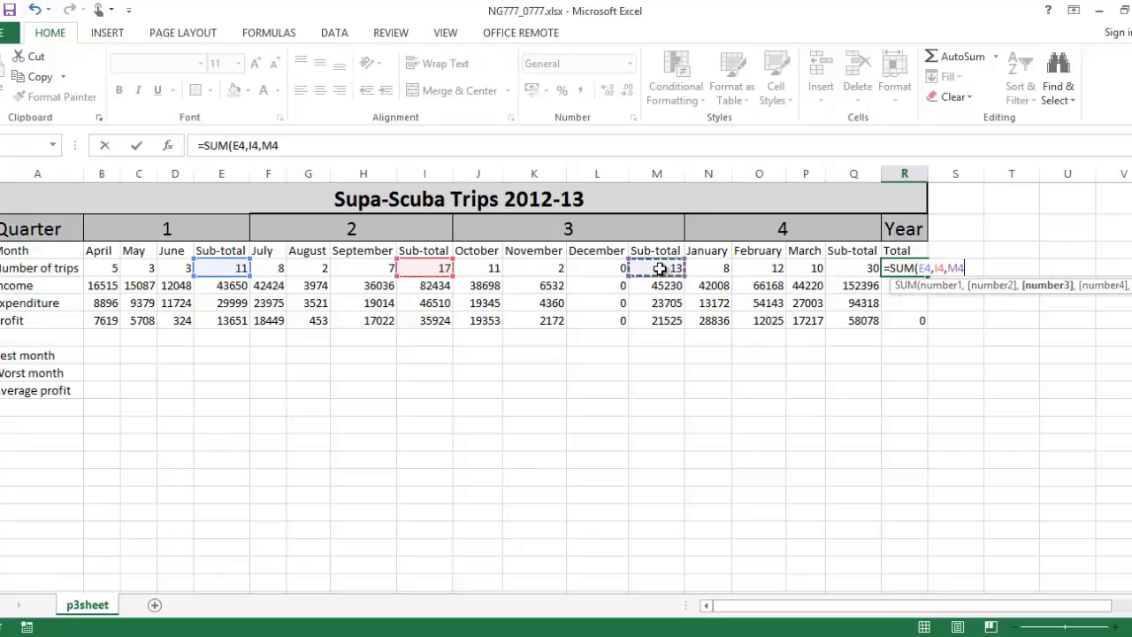
{"action": "type", "text": ","}
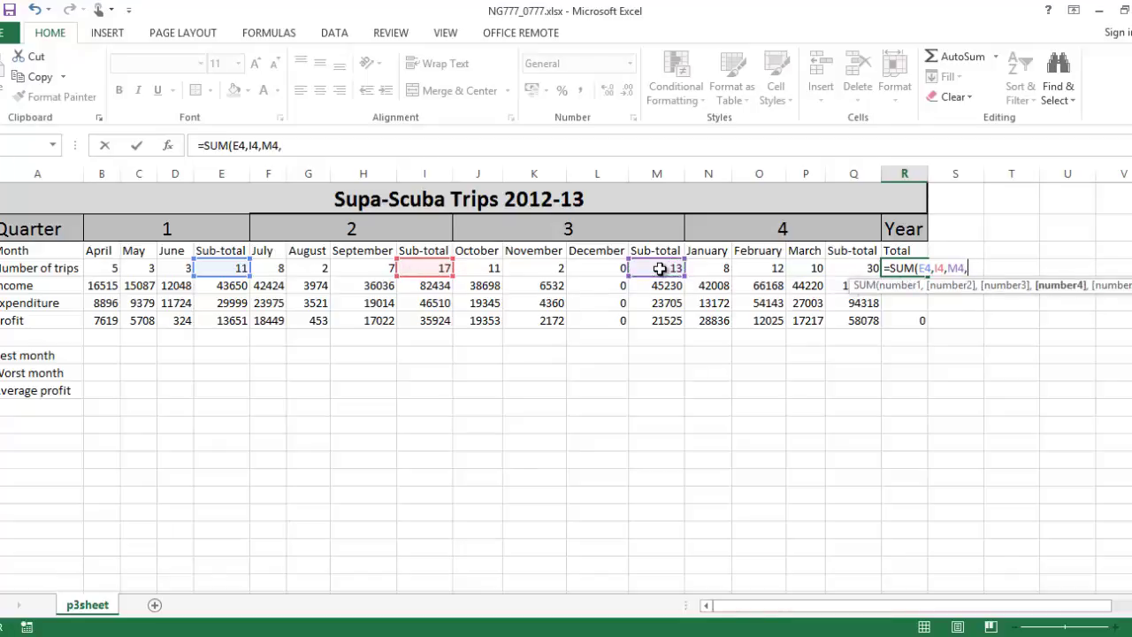
{"action": "left_click", "coordinate": [854, 265]}
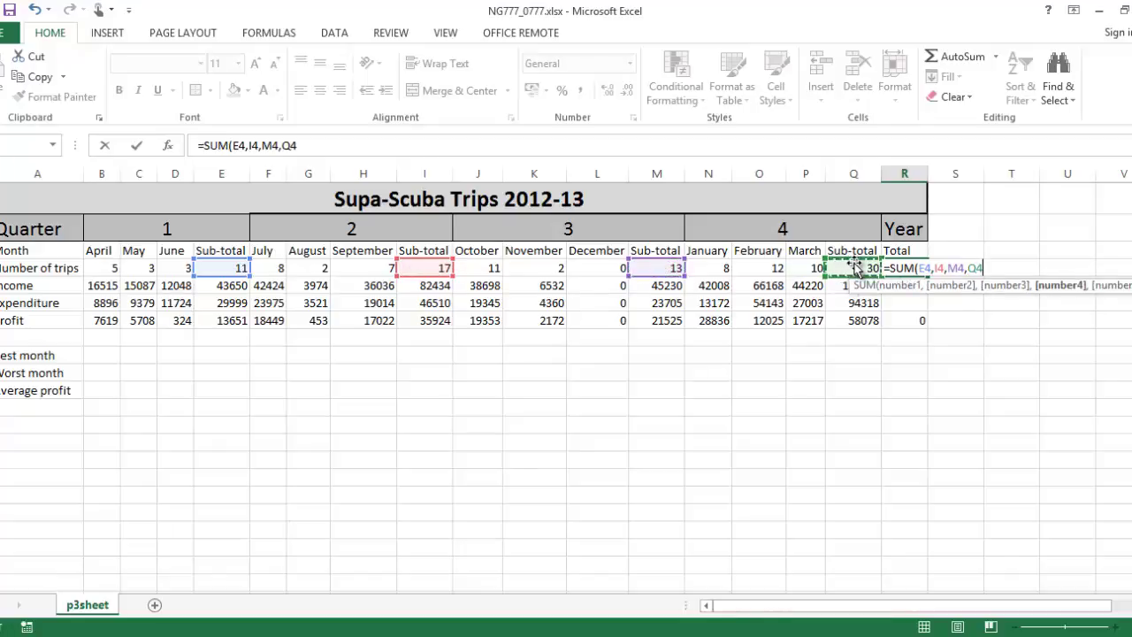
{"action": "key", "text": "Return"}
- Fill the year total formula from R4 down to the income and expenditure rows in R5 and R6
{"action": "left_click", "coordinate": [906, 267]}
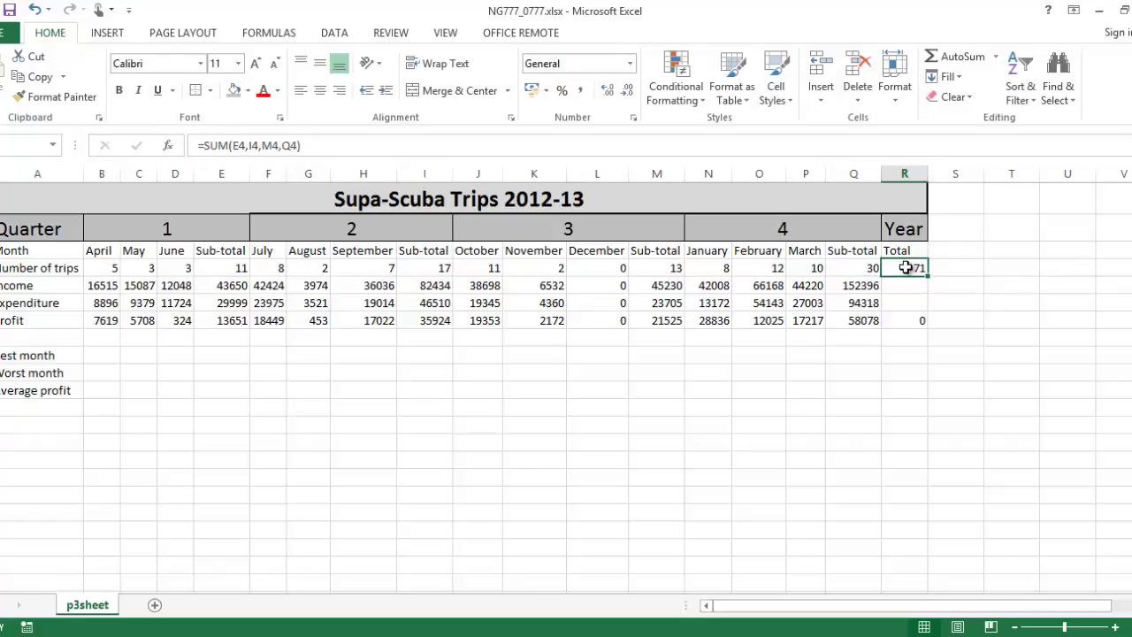
{"action": "left_click_drag", "start_coordinate": [929, 275], "coordinate": [928, 310]}
{"action": "left_click", "coordinate": [908, 356]}
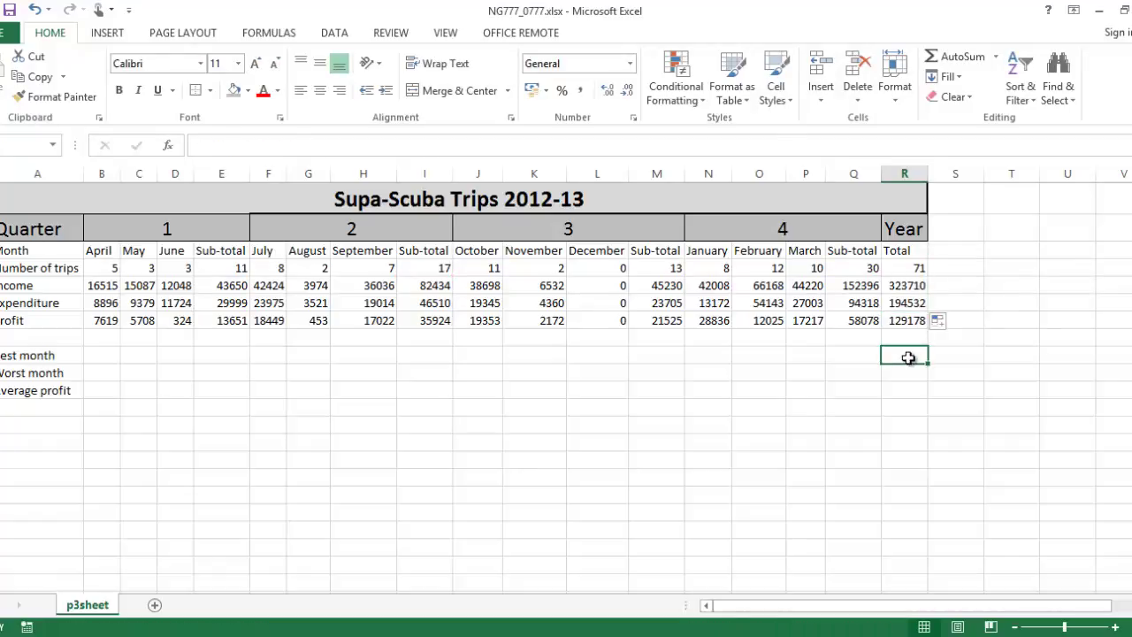
- Read task 11 in the exam paper, then enter the candidate's name, centre number and candidate number in the left section of the worksheet footer
{"action": "key", "text": "alt+Tab"}
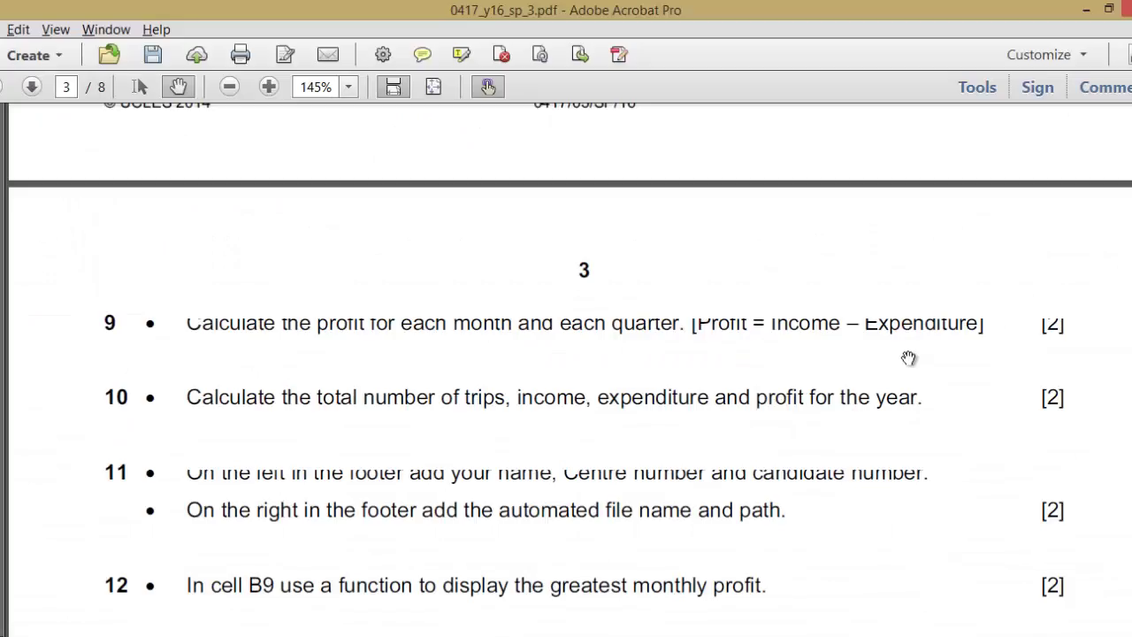
{"action": "scroll", "coordinate": [909, 357], "scroll_direction": "down", "scroll_amount": 4}
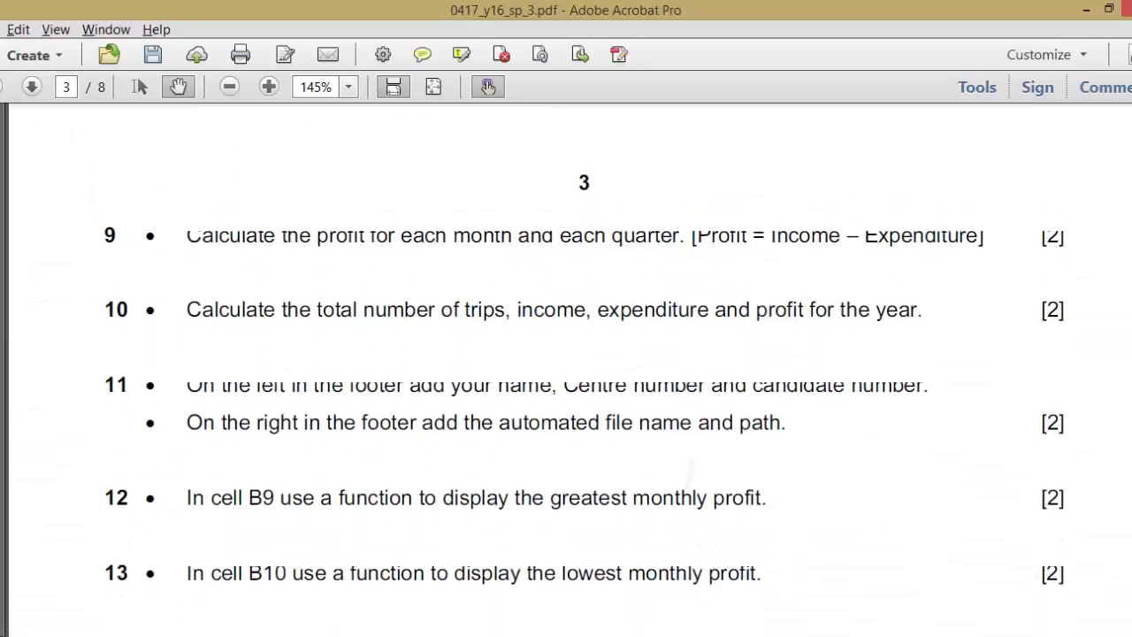
{"action": "scroll", "coordinate": [909, 357], "scroll_direction": "down", "scroll_amount": 5}
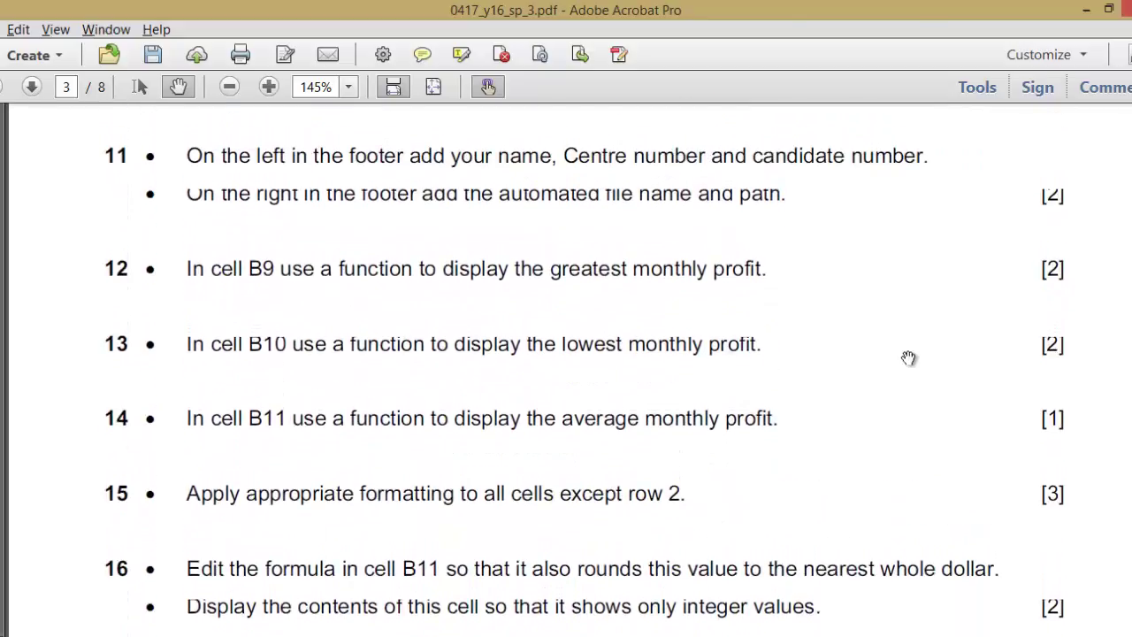
{"action": "key", "text": "alt+Tab"}
{"action": "left_click", "coordinate": [906, 355]}
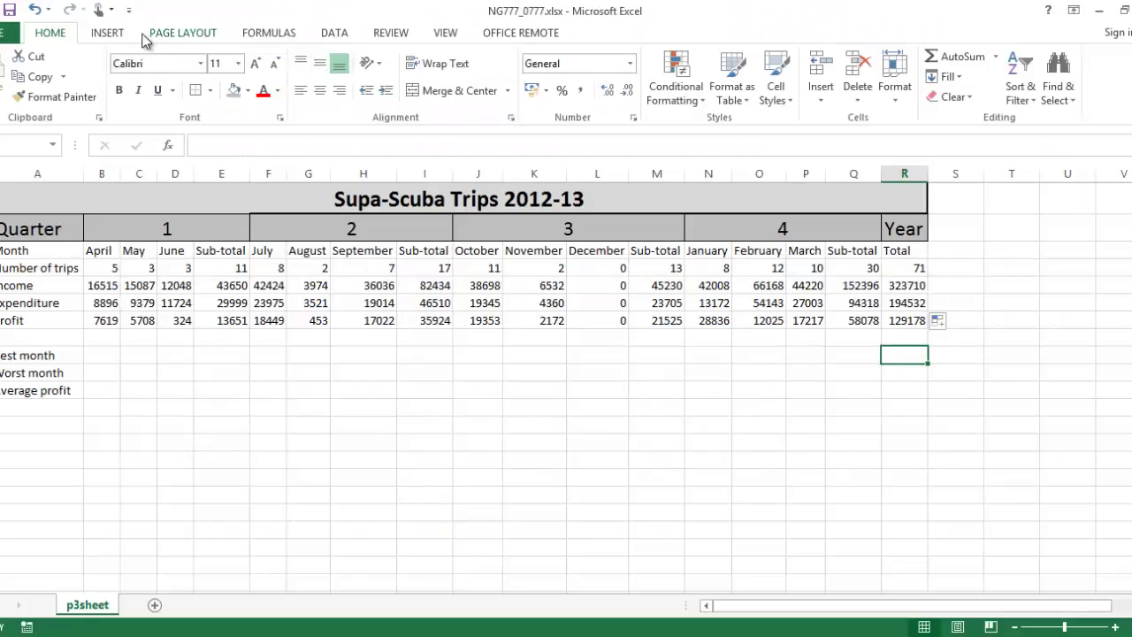
{"action": "left_click", "coordinate": [107, 33]}
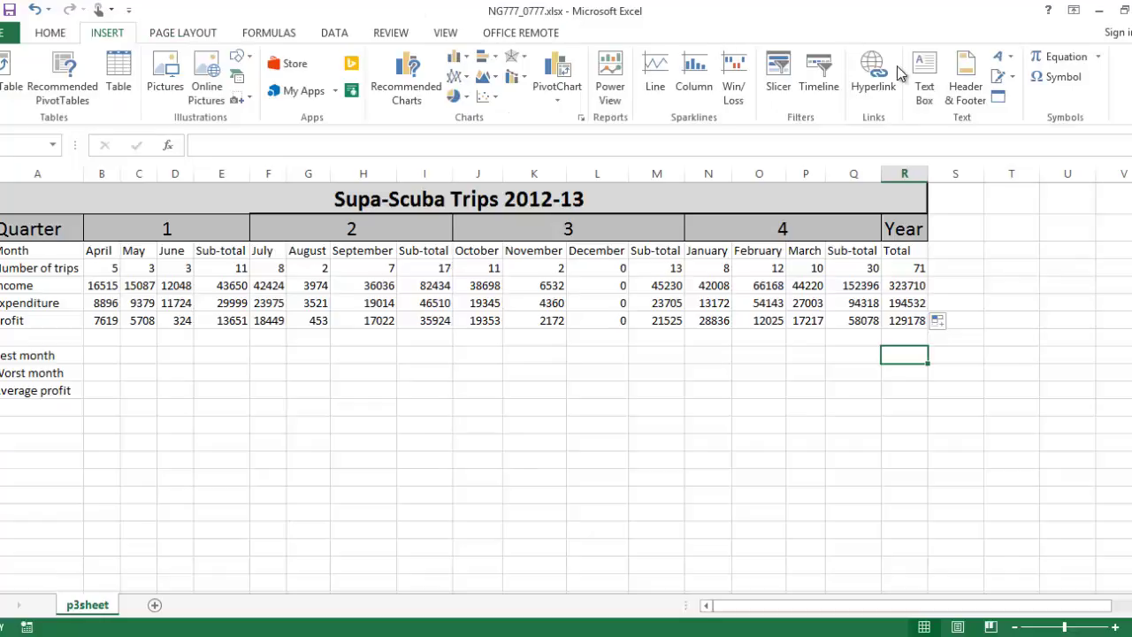
{"action": "left_click", "coordinate": [966, 89]}
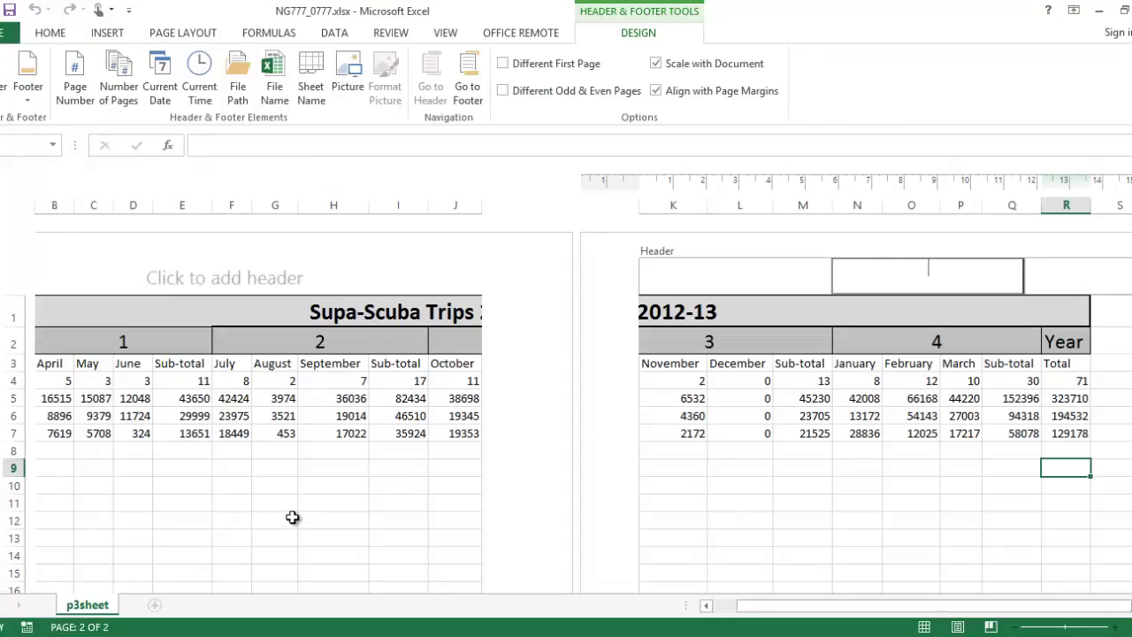
{"action": "scroll", "coordinate": [292, 517], "scroll_direction": "down", "scroll_amount": 15}
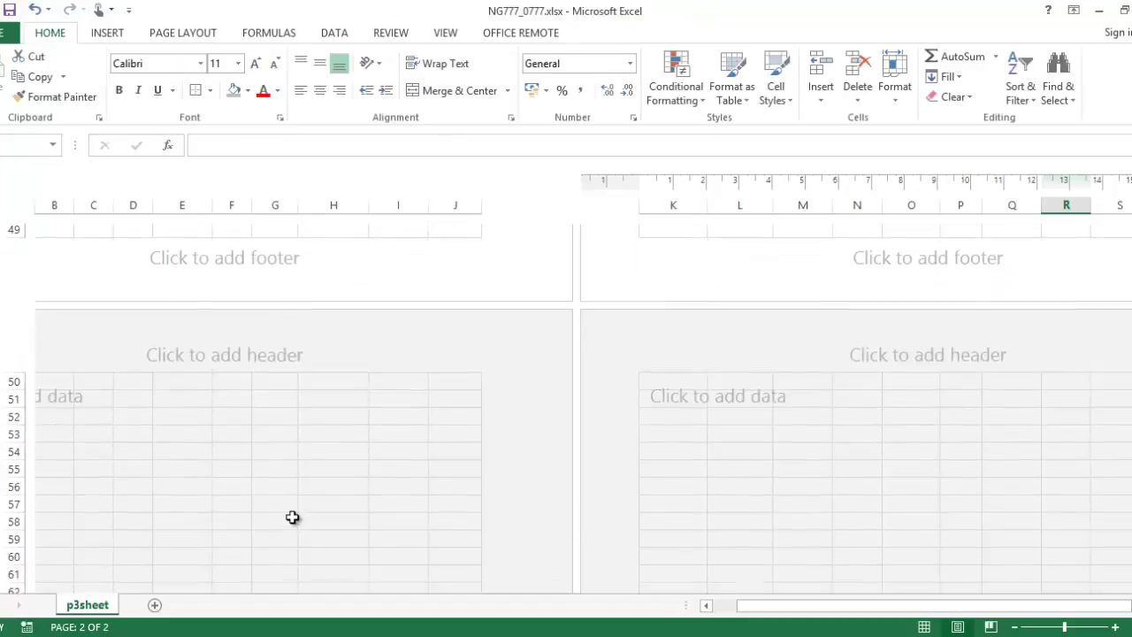
{"action": "scroll", "coordinate": [291, 517], "scroll_direction": "up", "scroll_amount": 2}
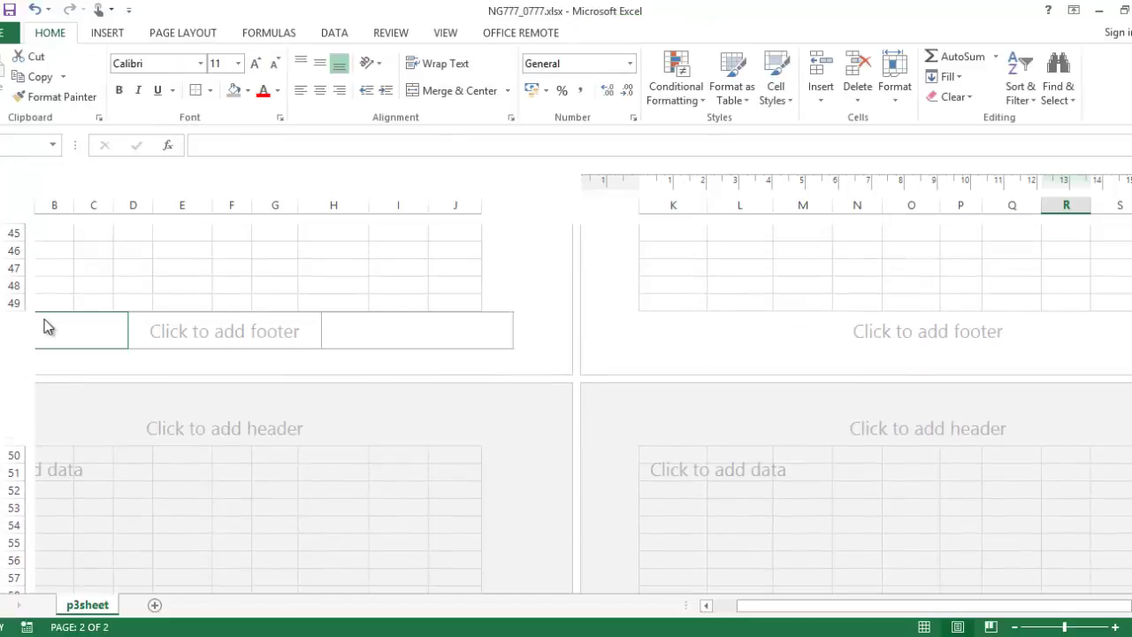
{"action": "left_click", "coordinate": [46, 324]}
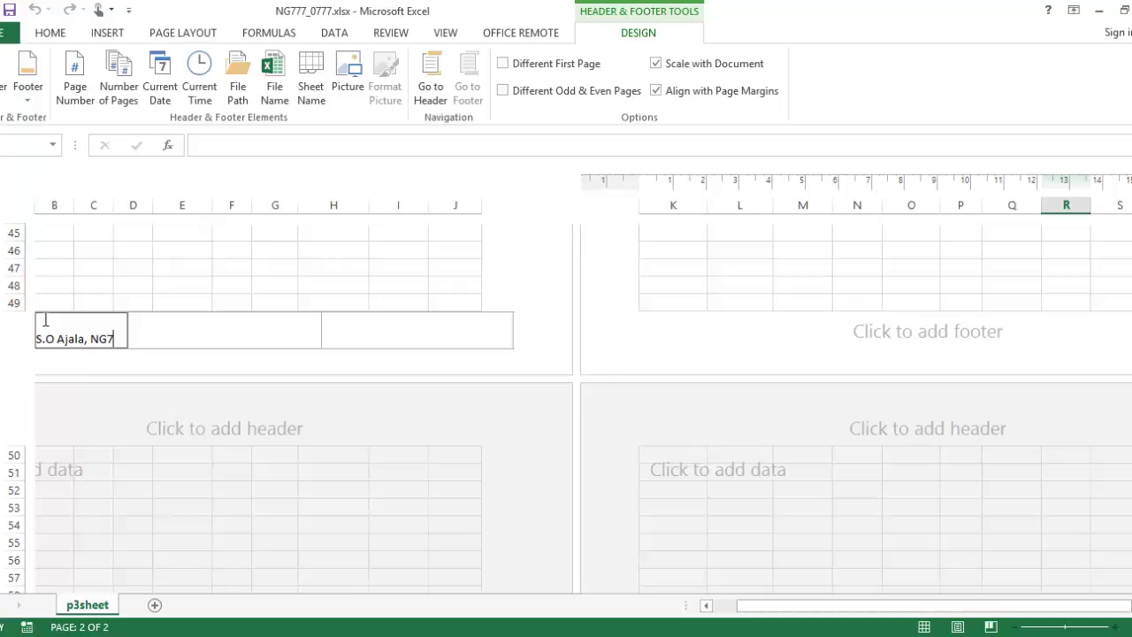
{"action": "type", "text": ",0777"}
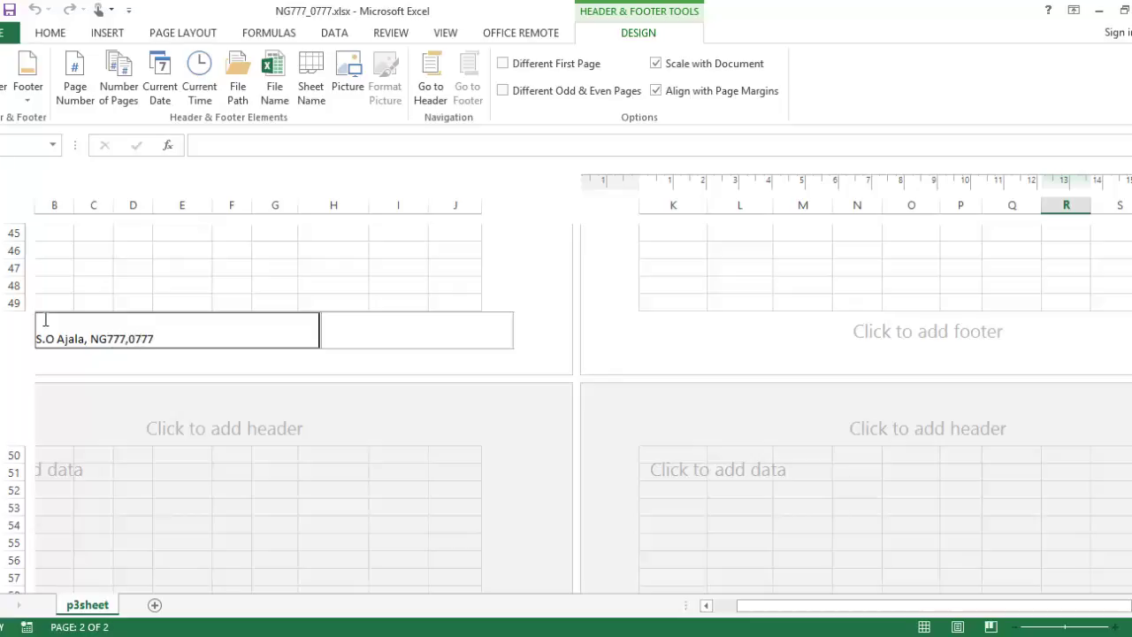
- Add the automated file path and file name to the right section of the footer, checking the requirement in the exam paper
{"action": "key", "text": "Tab"}
{"action": "key", "text": "Tab"}
{"action": "key", "text": "alt+Tab"}
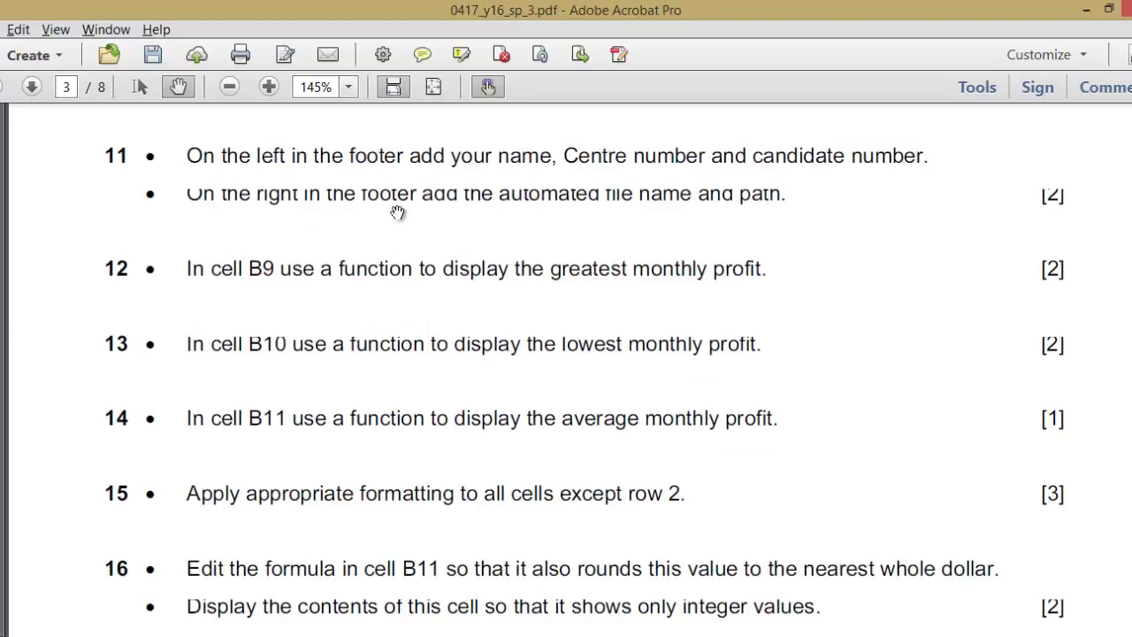
{"action": "key", "text": "alt+Tab"}
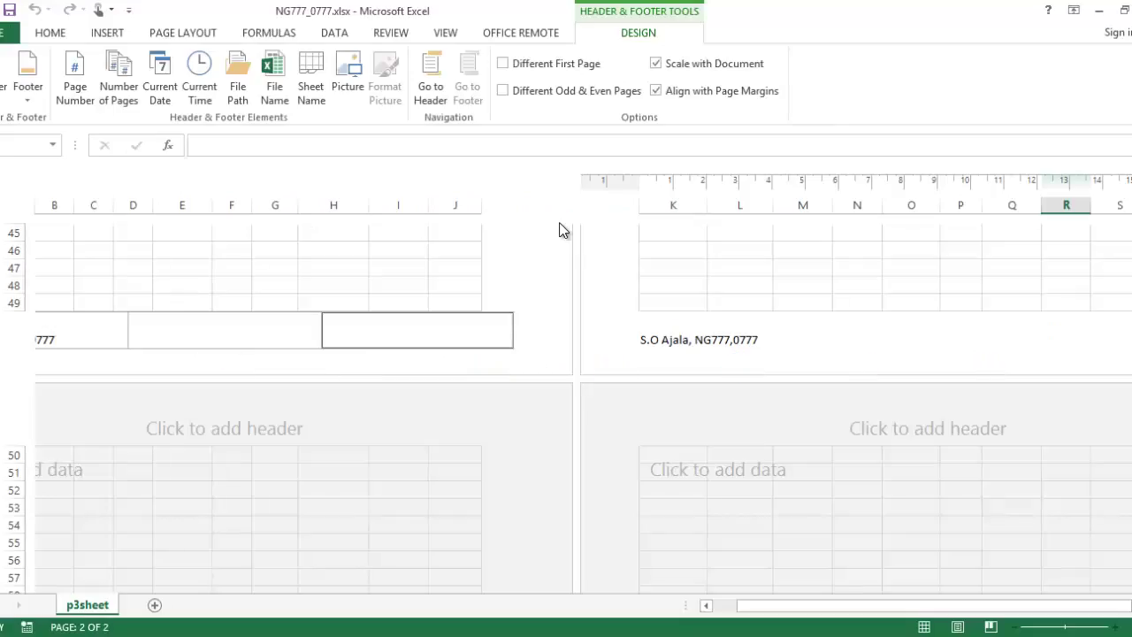
{"action": "left_click", "coordinate": [243, 81]}
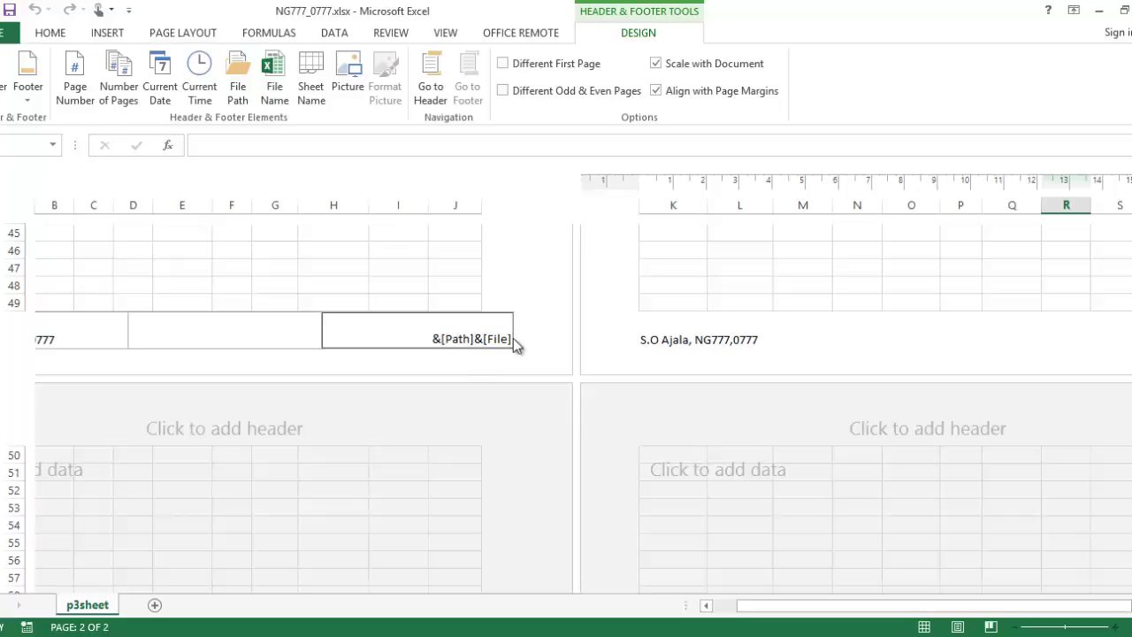
{"action": "key", "text": "alt+Tab"}
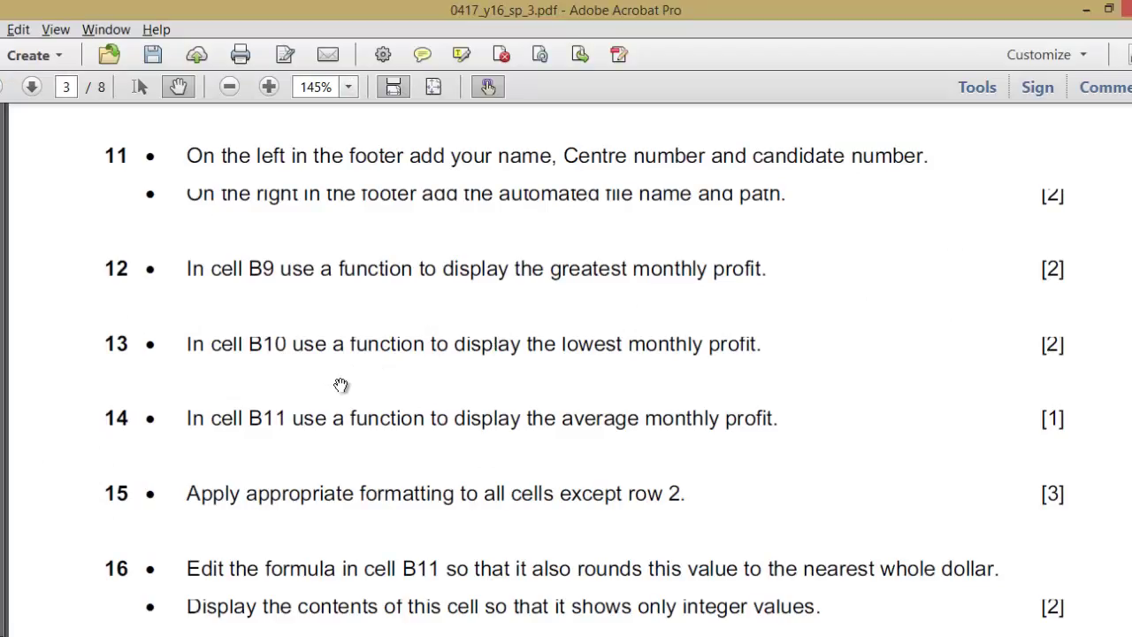
{"action": "key", "text": "alt+Tab"}
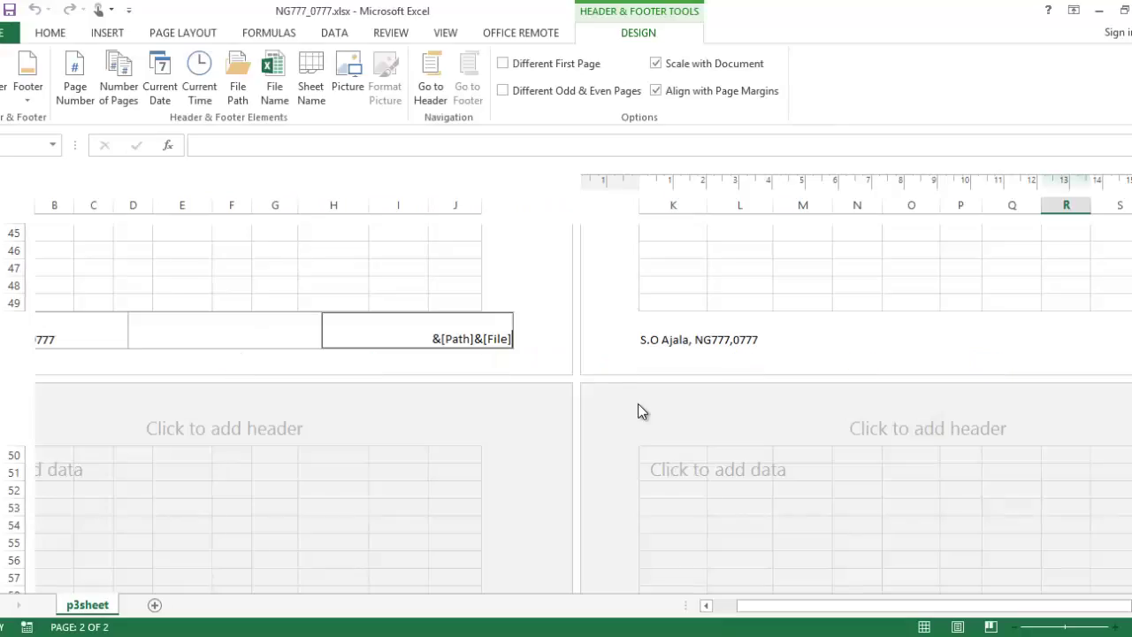
{"action": "left_click", "coordinate": [408, 281]}
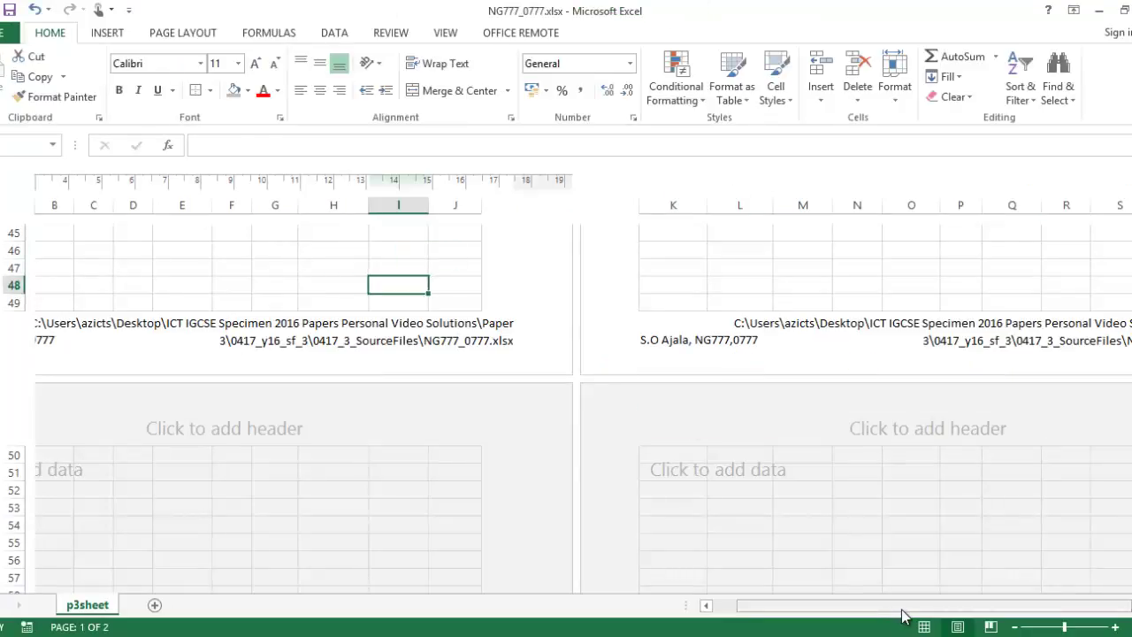
- Check the path field in the right footer section, then return to Normal view at the beginning of the worksheet
{"action": "left_click", "coordinate": [372, 338]}
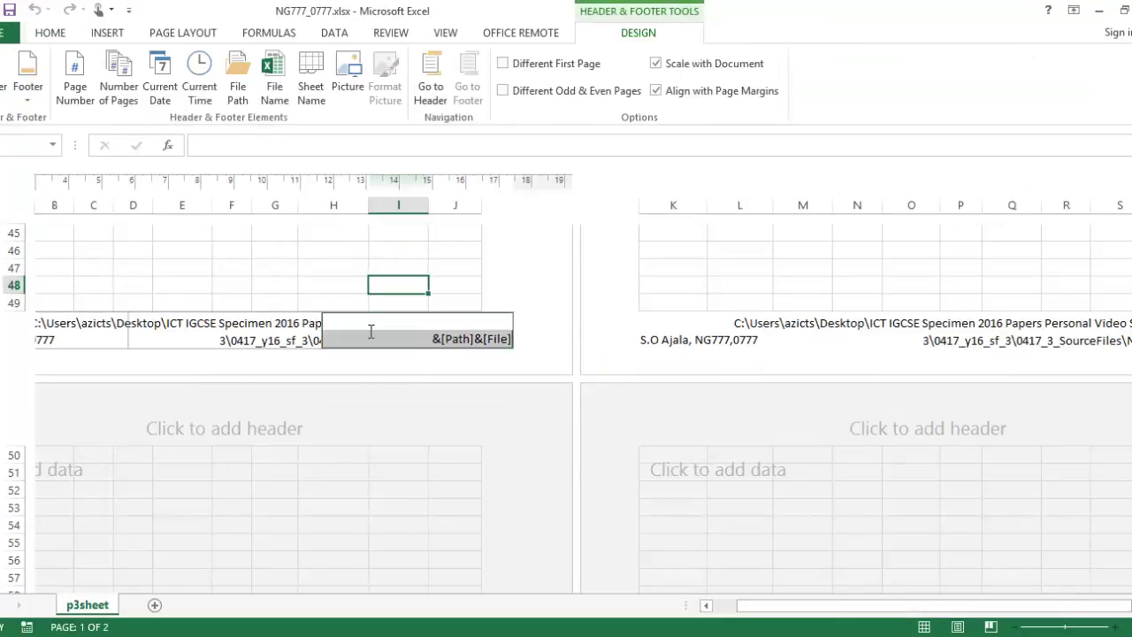
{"action": "left_click", "coordinate": [712, 507]}
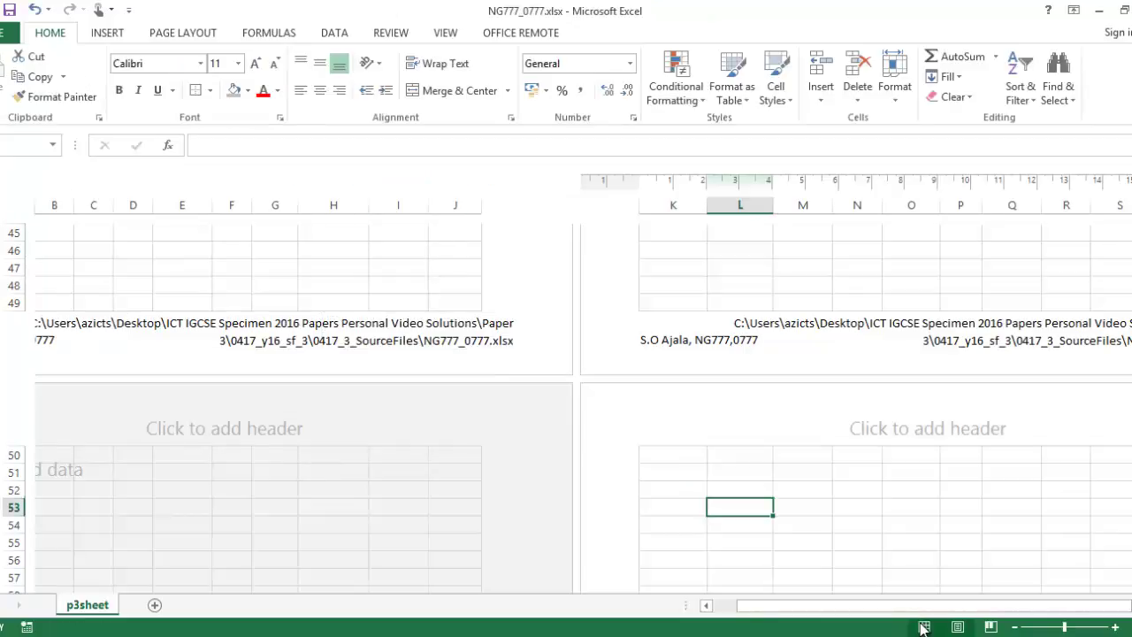
{"action": "left_click", "coordinate": [923, 627]}
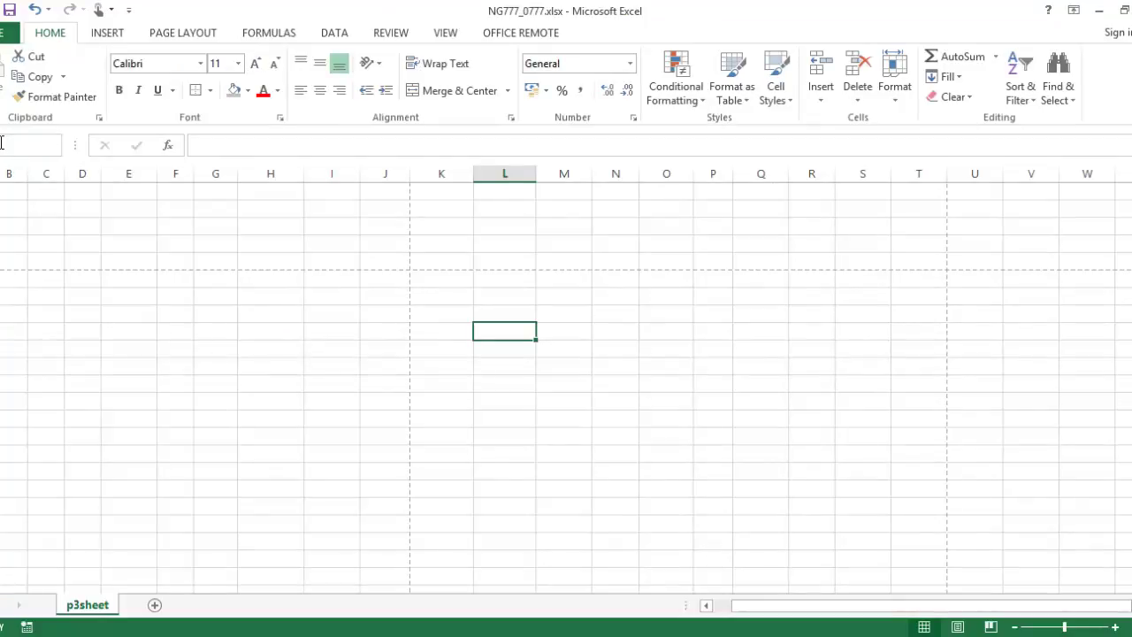
{"action": "key", "text": "ctrl+Home"}
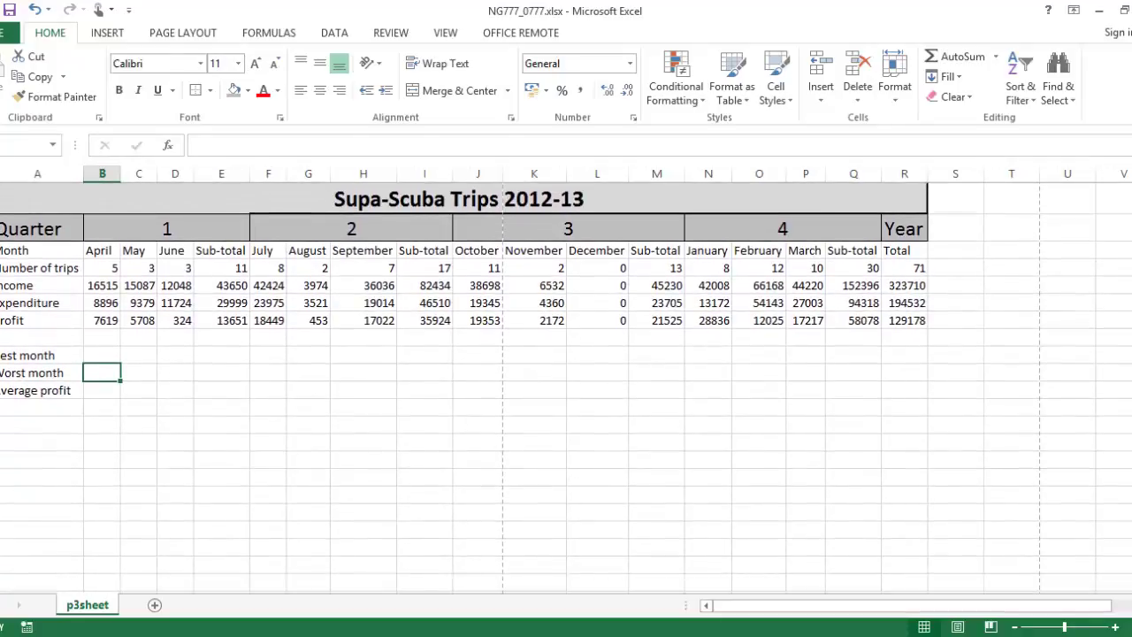
- Read tasks 12 to 14 in the exam paper, then build =MAX(B7:D7,F7:H7,J7:L7,N7:P7) in cell B9 for the greatest monthly profit
{"action": "key", "text": "alt+Tab"}
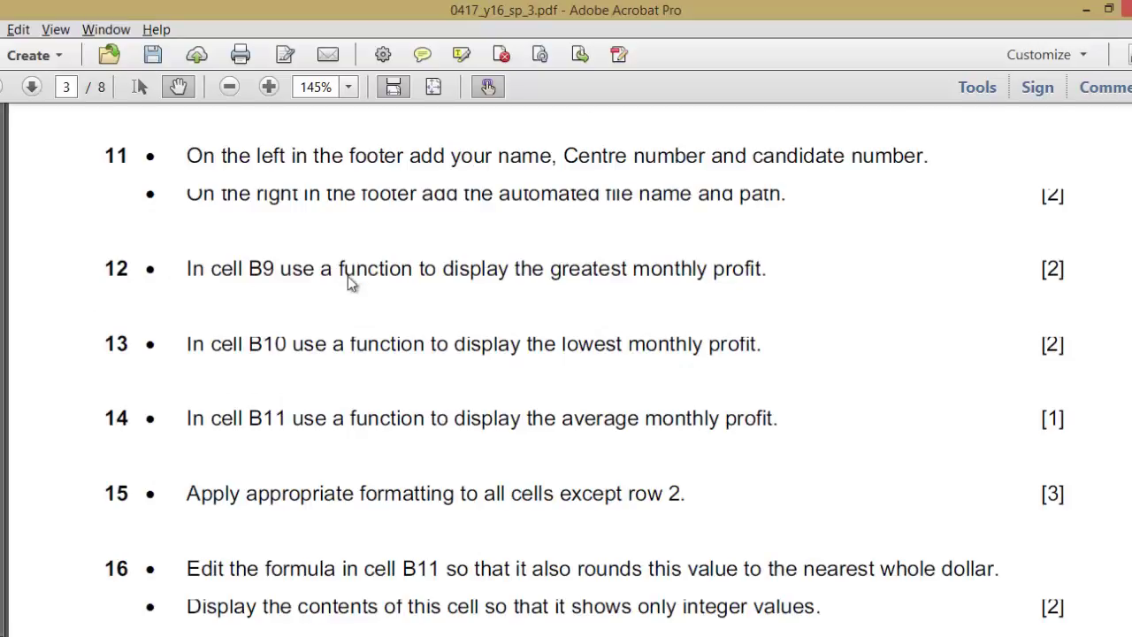
{"action": "key", "text": "alt+Tab"}
{"action": "key", "text": "alt+Tab"}
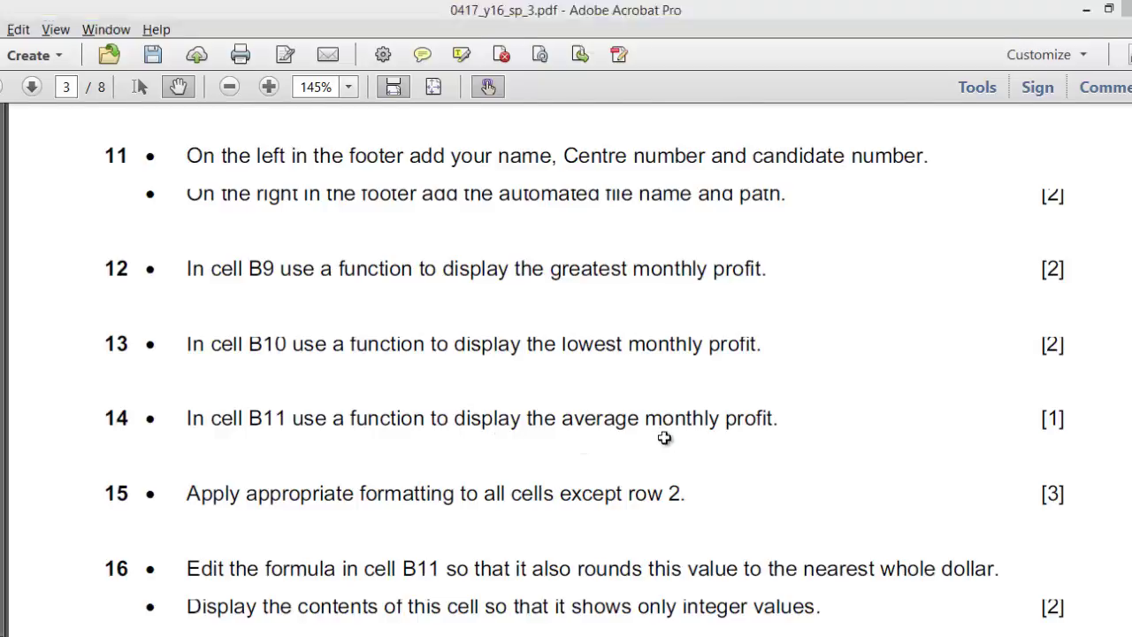
{"action": "key", "text": "alt+Tab"}
{"action": "left_click", "coordinate": [92, 353]}
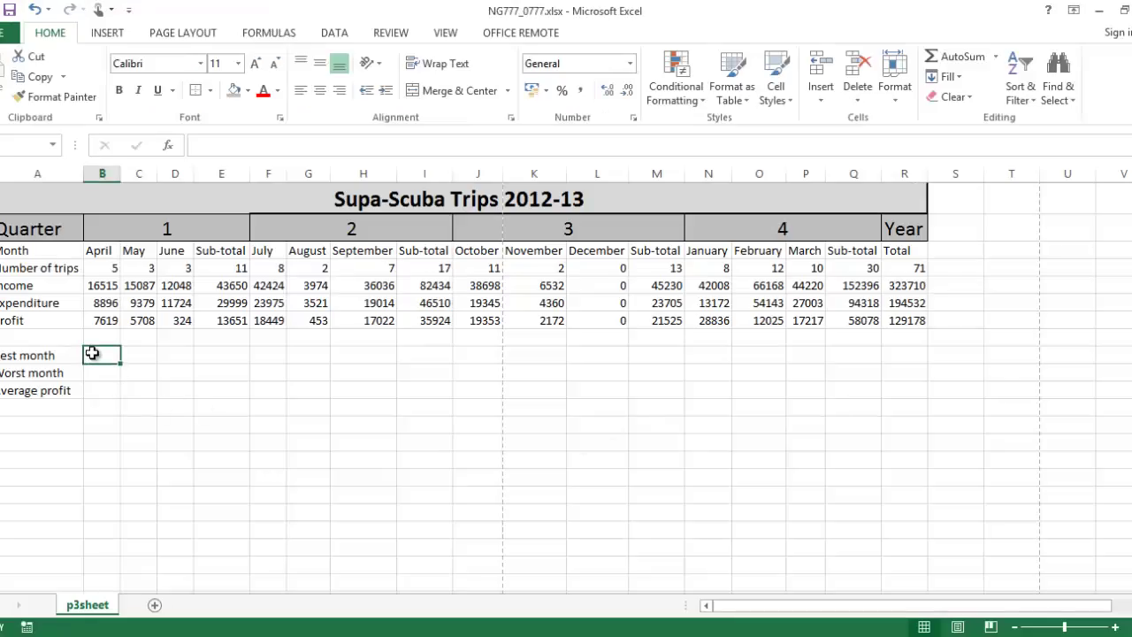
{"action": "type", "text": "=MA"}
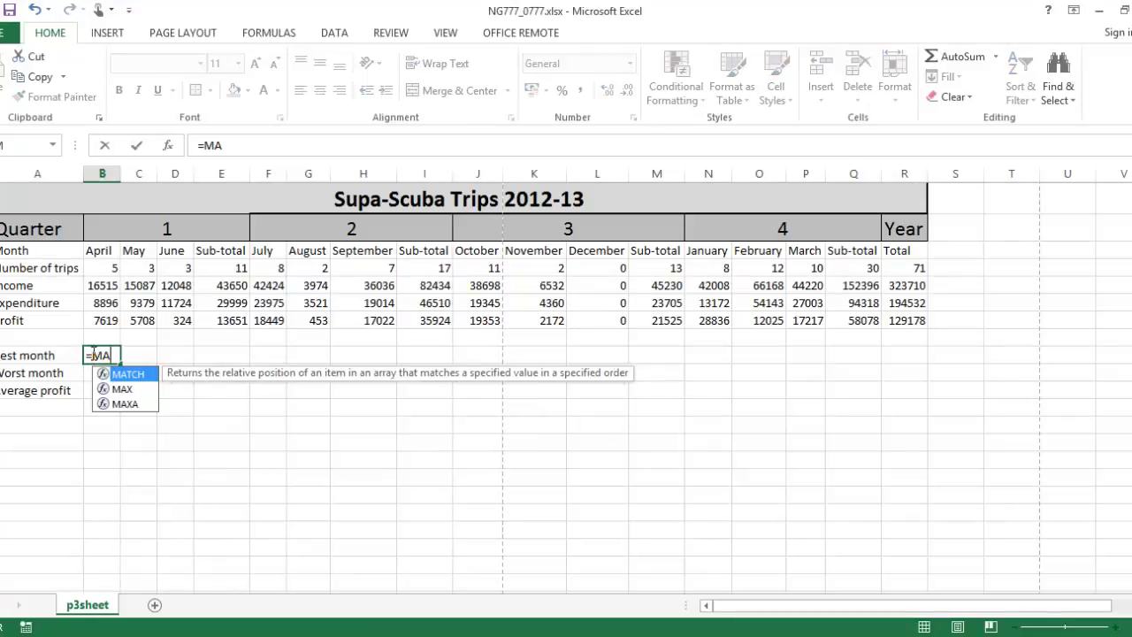
{"action": "type", "text": "X("}
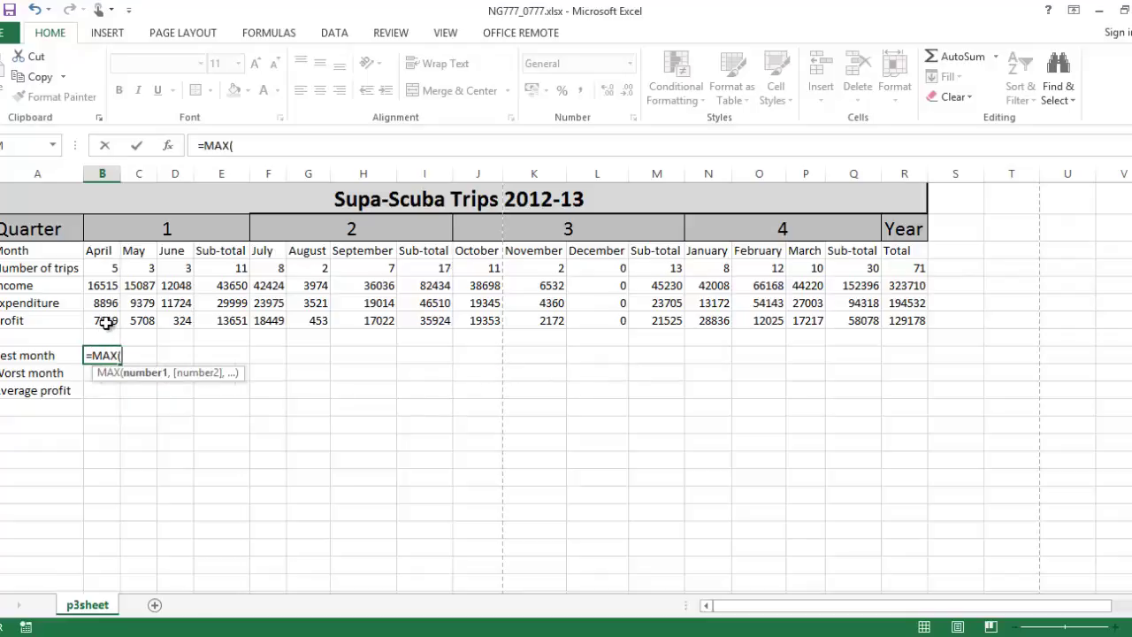
{"action": "left_click_drag", "start_coordinate": [105, 322], "coordinate": [181, 327]}
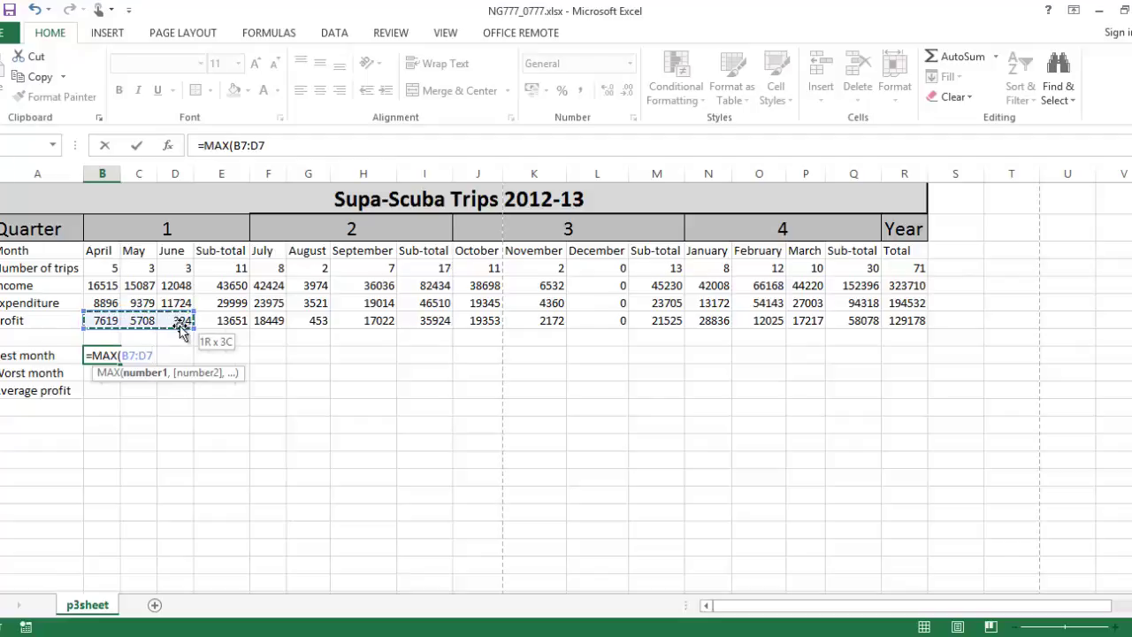
{"action": "type", "text": ","}
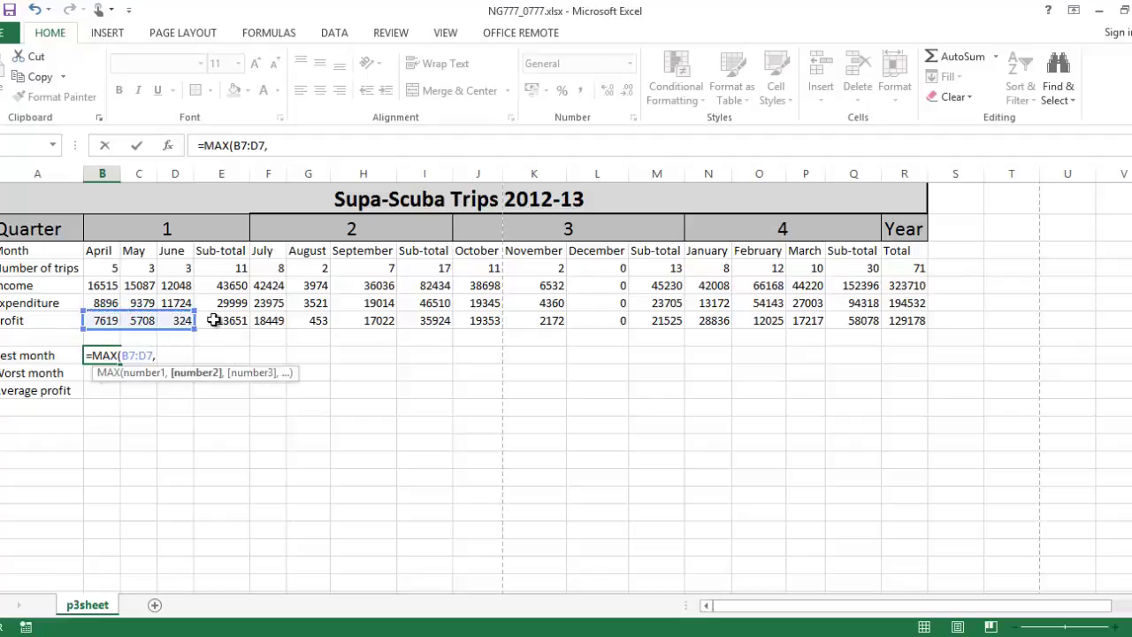
{"action": "left_click_drag", "start_coordinate": [268, 319], "coordinate": [361, 329]}
{"action": "type", "text": ","}
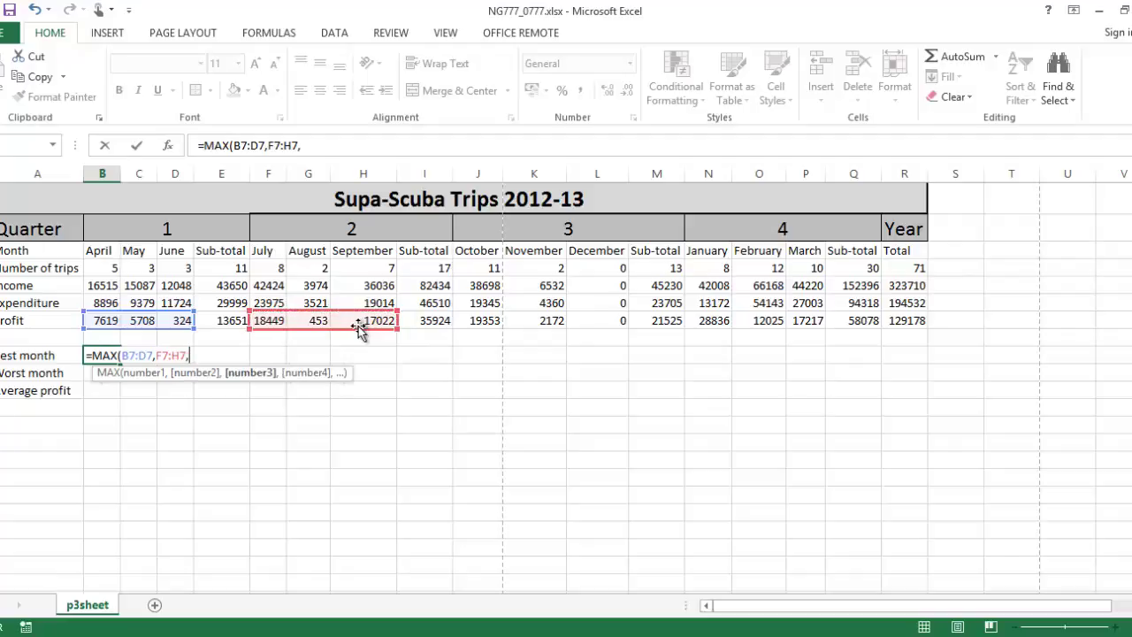
{"action": "left_click", "coordinate": [480, 320]}
{"action": "left_click_drag", "start_coordinate": [480, 320], "coordinate": [609, 320]}
{"action": "type", "text": ","}
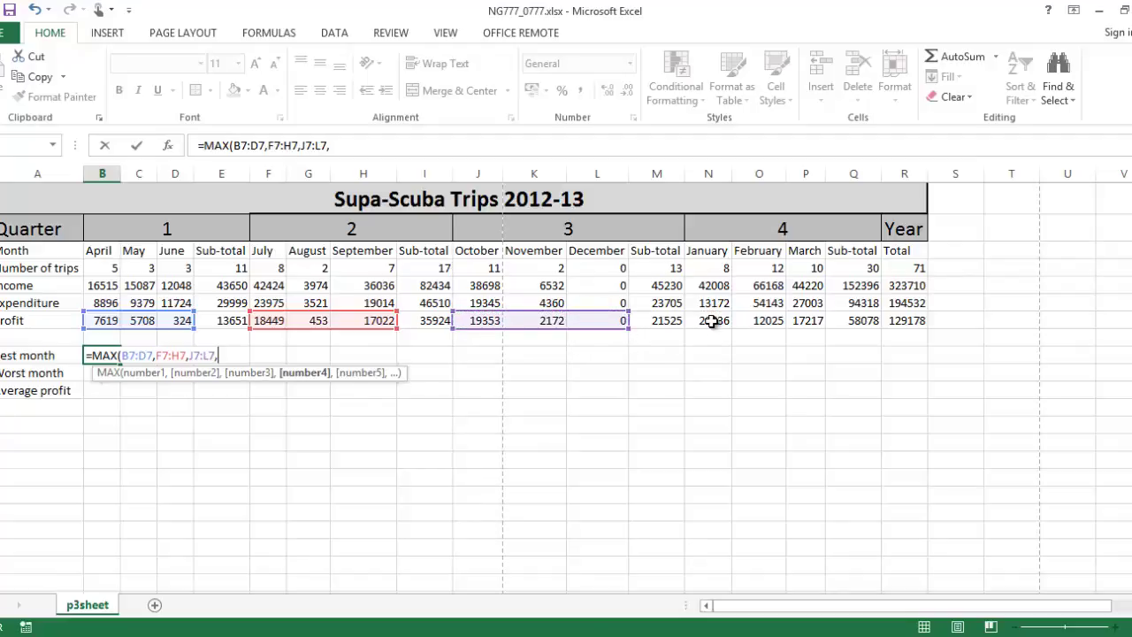
{"action": "left_click_drag", "start_coordinate": [713, 321], "coordinate": [805, 329]}
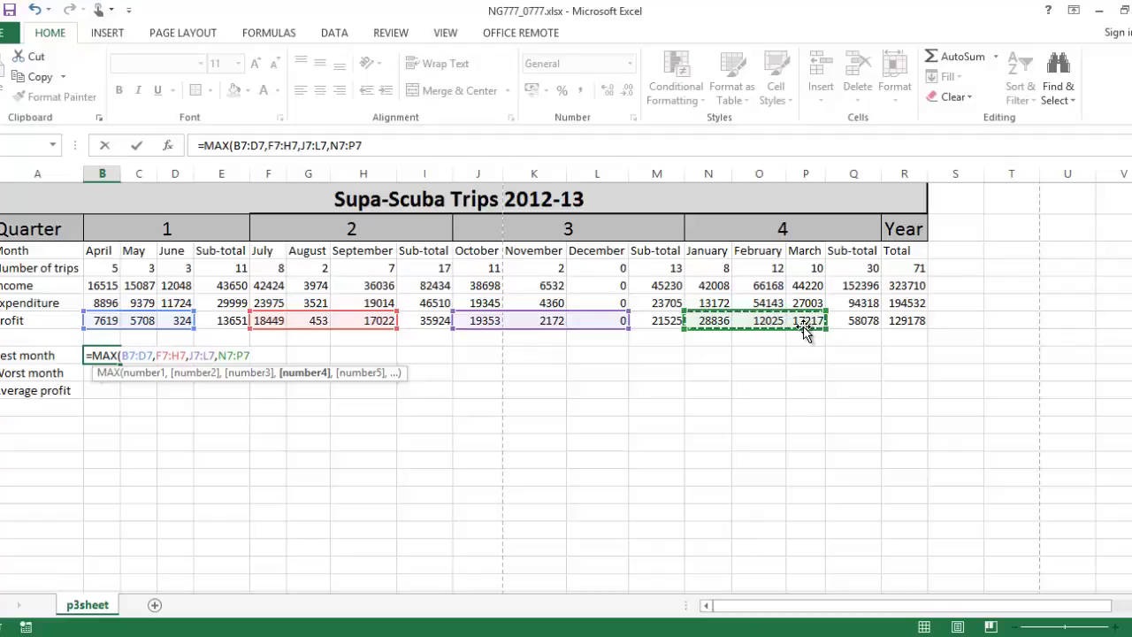
- Make the B9 formula's ranges absolute, completing it as =MAX($B$7:$D$7,$F$7:$H$7,$J$7:$L$7,$N$7:$P$7), and reselect the cell
{"action": "key", "text": "F4"}
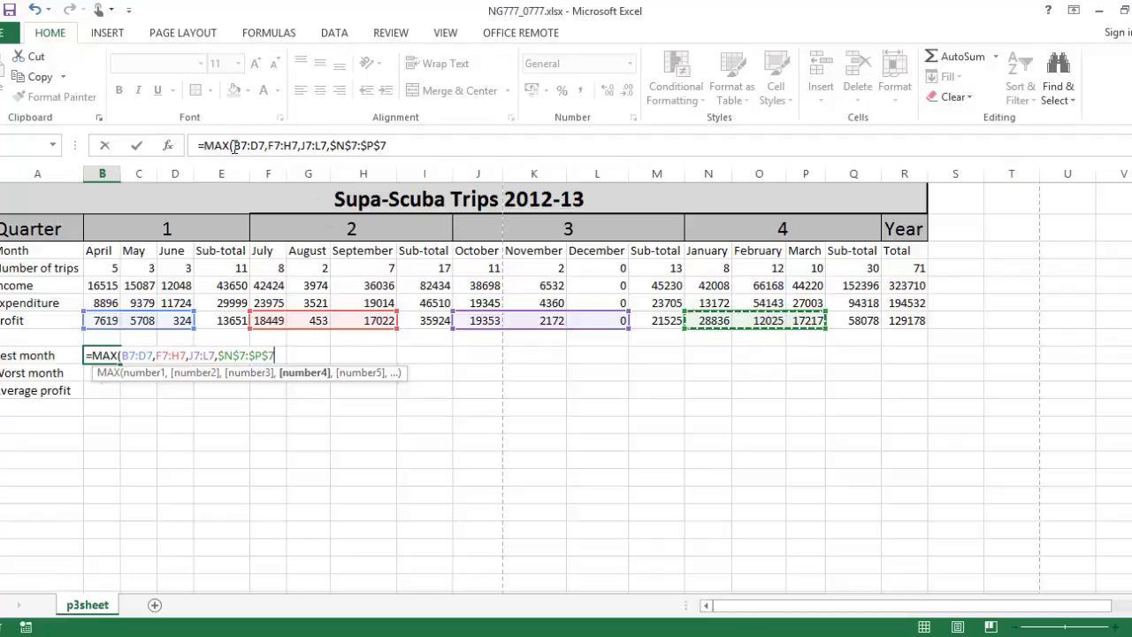
{"action": "left_click_drag", "start_coordinate": [235, 145], "coordinate": [329, 149]}
{"action": "key", "text": "F4"}
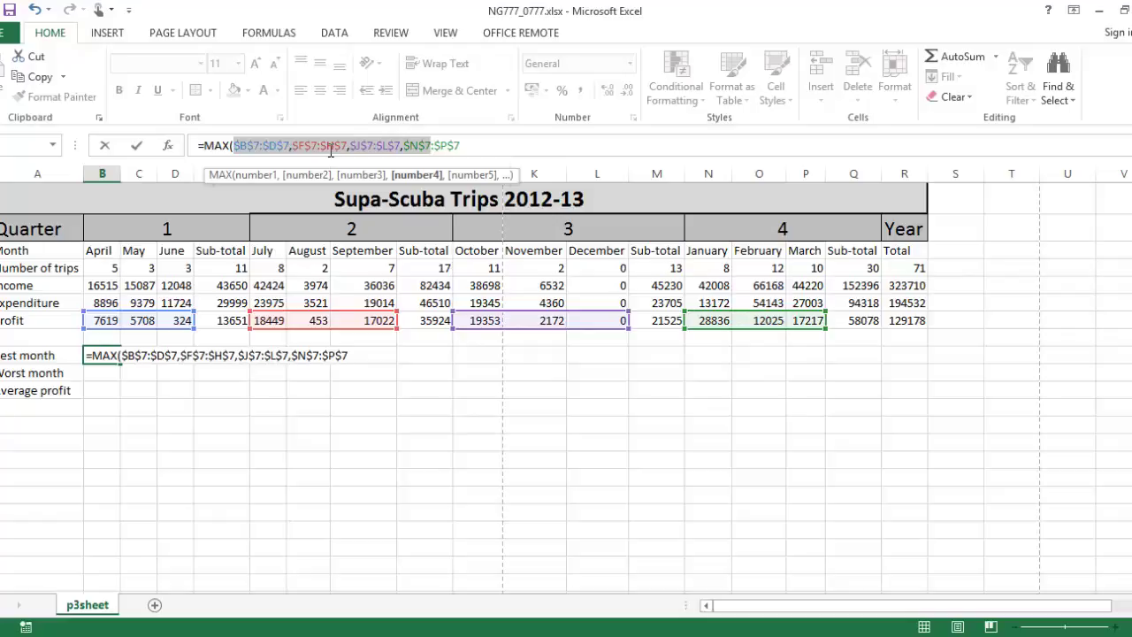
{"action": "left_click", "coordinate": [469, 142]}
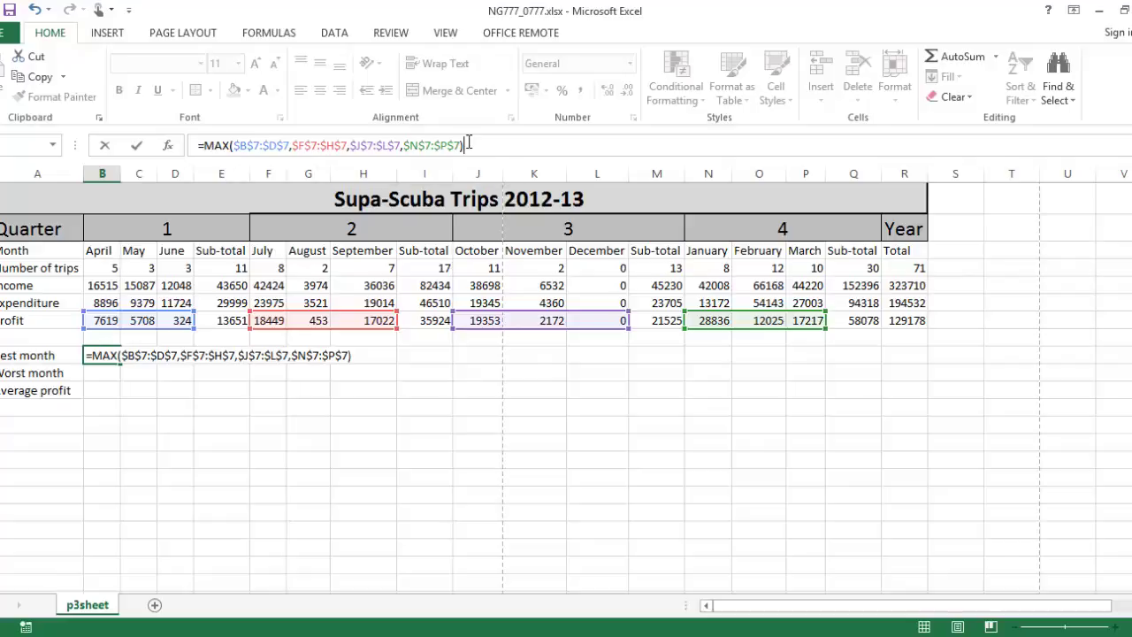
{"action": "key", "text": "Return"}
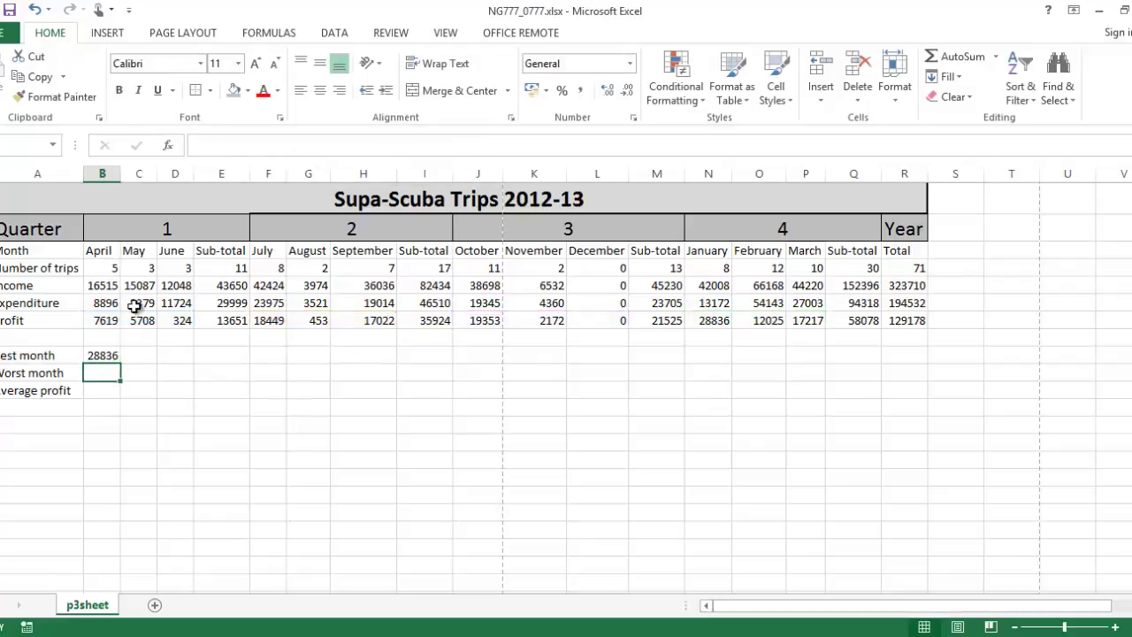
{"action": "left_click", "coordinate": [107, 357]}
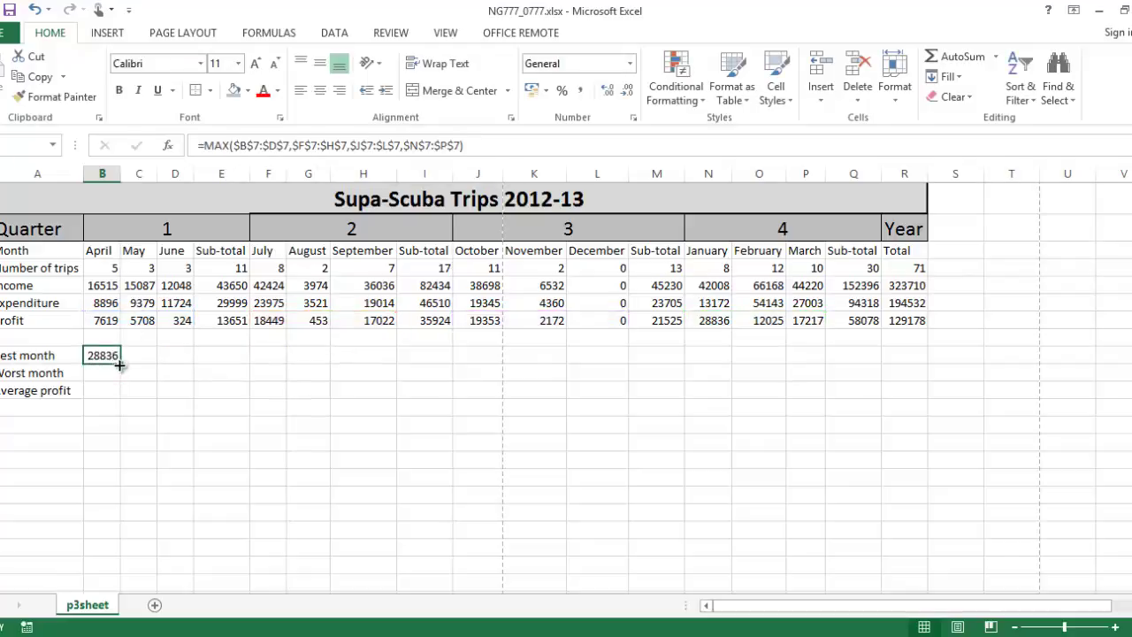
- Copy the B9 formula down through B11, and change the function in B10 to MIN for the worst month
{"action": "left_click_drag", "start_coordinate": [121, 364], "coordinate": [106, 391]}
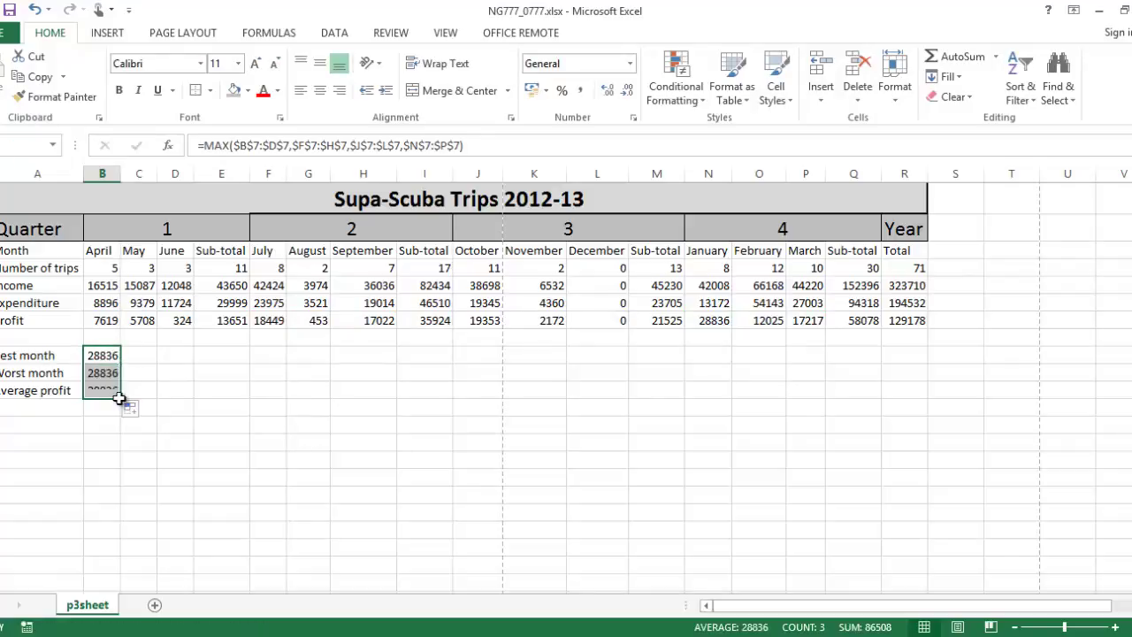
{"action": "left_click", "coordinate": [102, 374]}
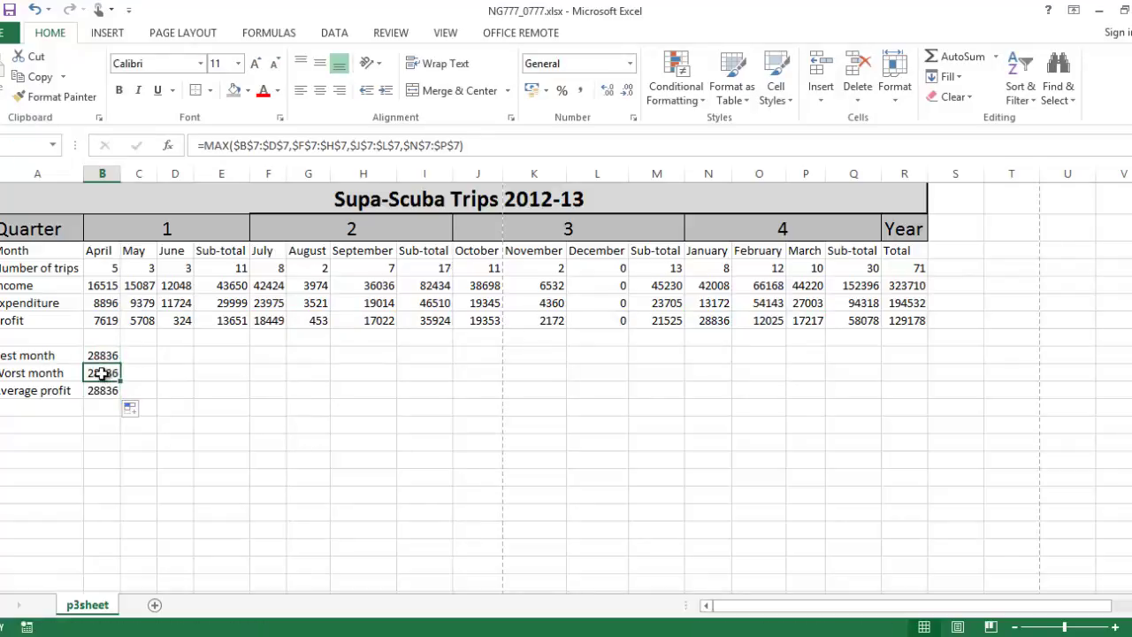
{"action": "left_click", "coordinate": [232, 147]}
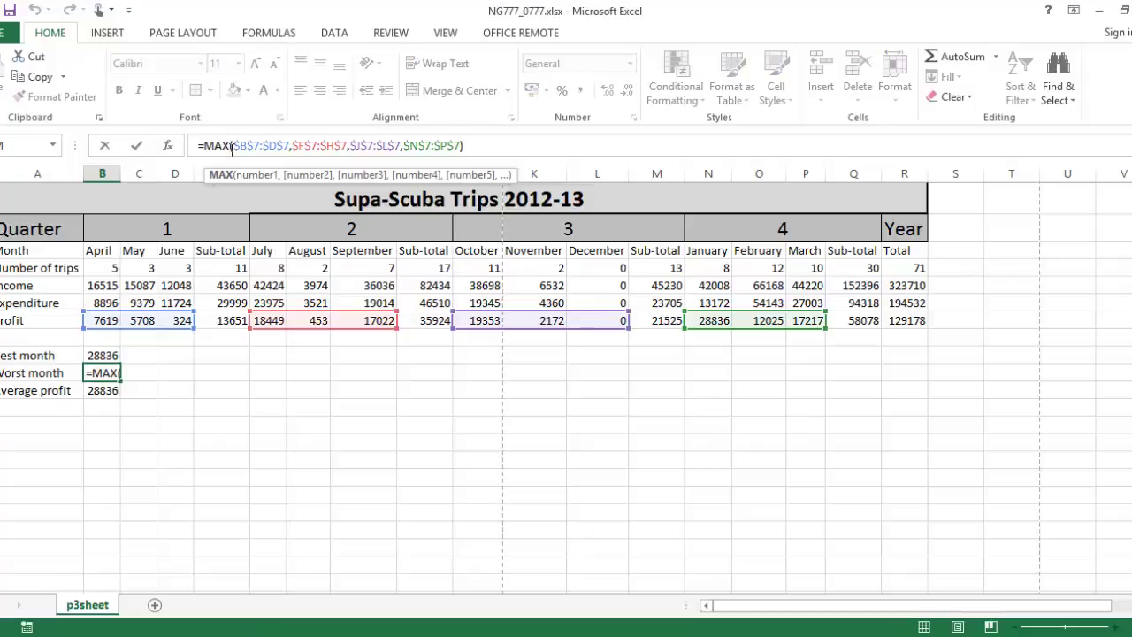
{"action": "key", "text": "BackSpace"}
{"action": "key", "text": "BackSpace"}
{"action": "type", "text": "IN"}
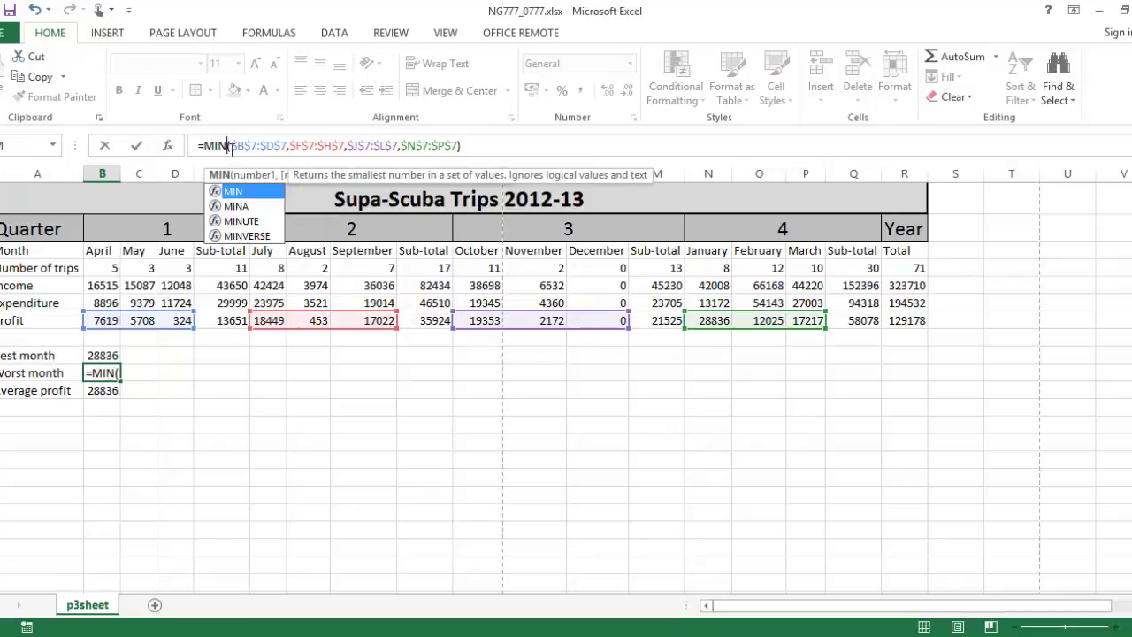
{"action": "key", "text": "Return"}
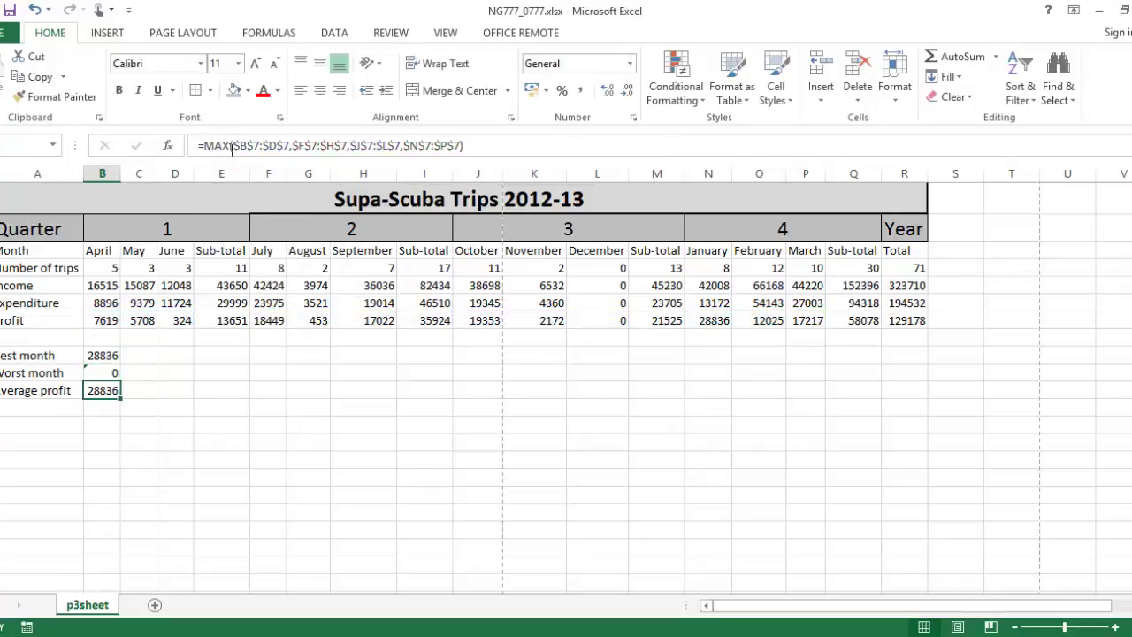
- Replace the MAX function in cell B11 with AVERAGE, keeping the same absolute ranges for the average monthly profit
{"action": "left_click", "coordinate": [230, 144]}
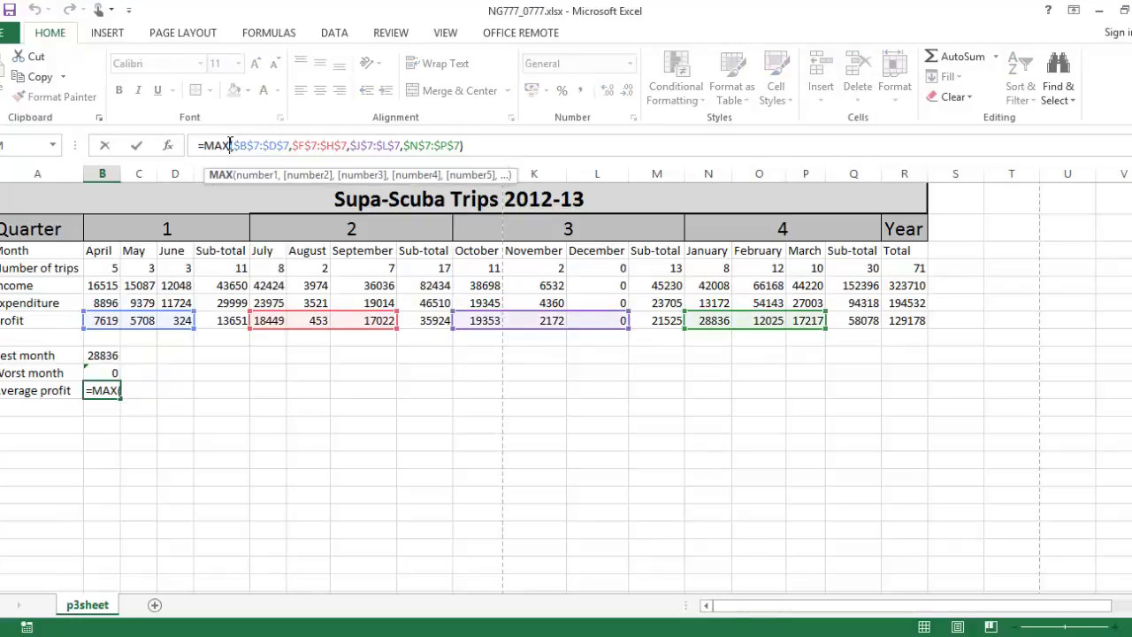
{"action": "key", "text": "BackSpace"}
{"action": "key", "text": "BackSpace"}
{"action": "key", "text": "BackSpace"}
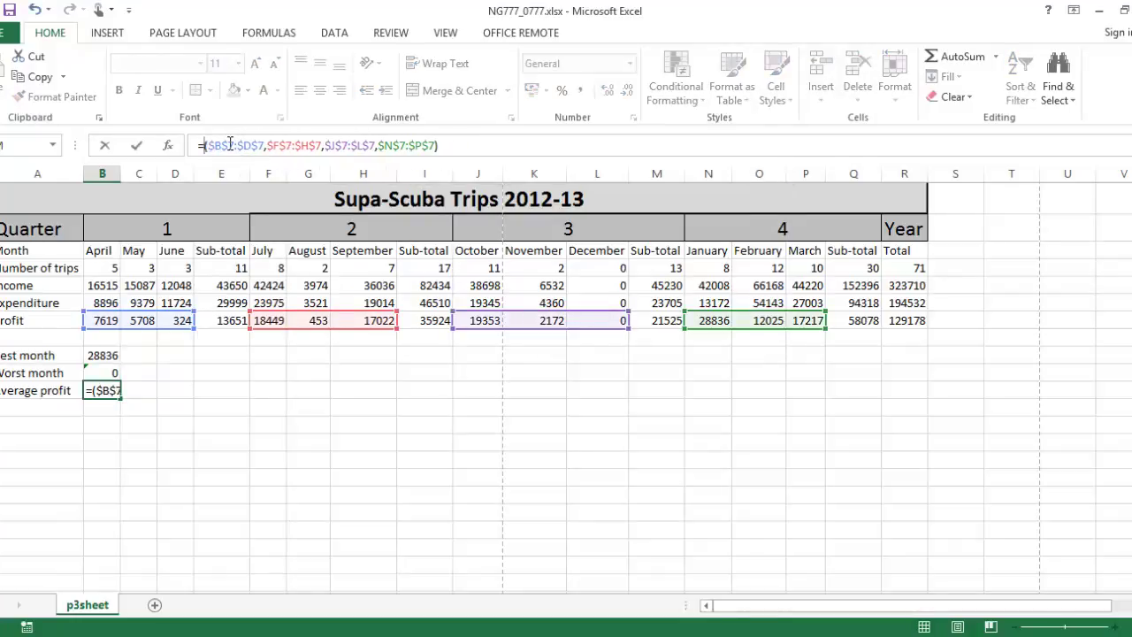
{"action": "type", "text": "AVERAGE"}
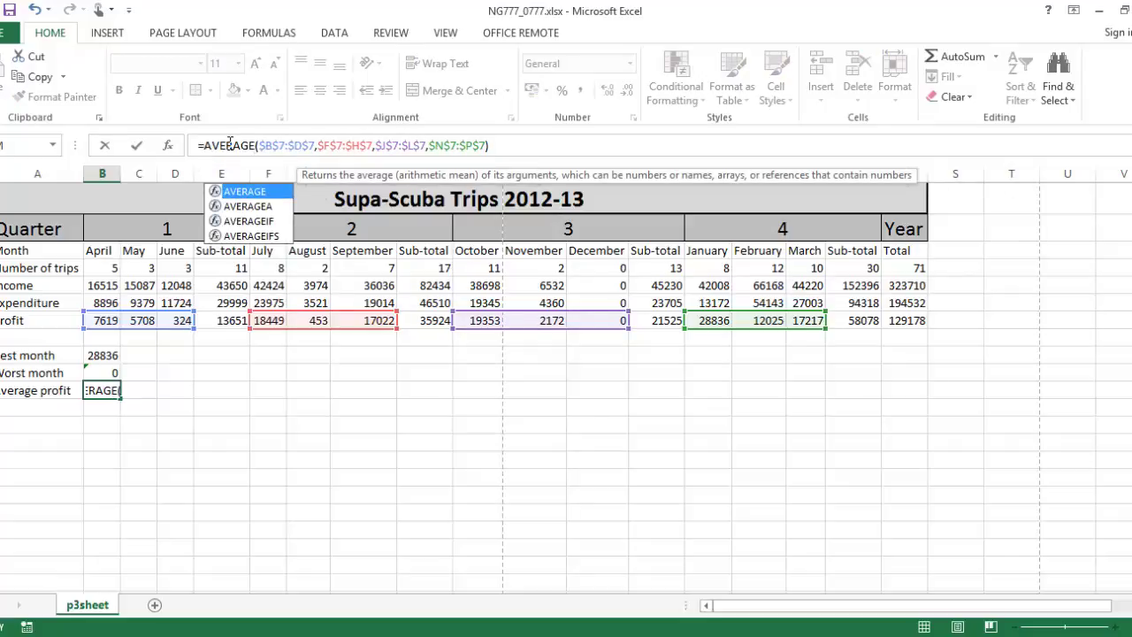
{"action": "key", "text": "Return"}
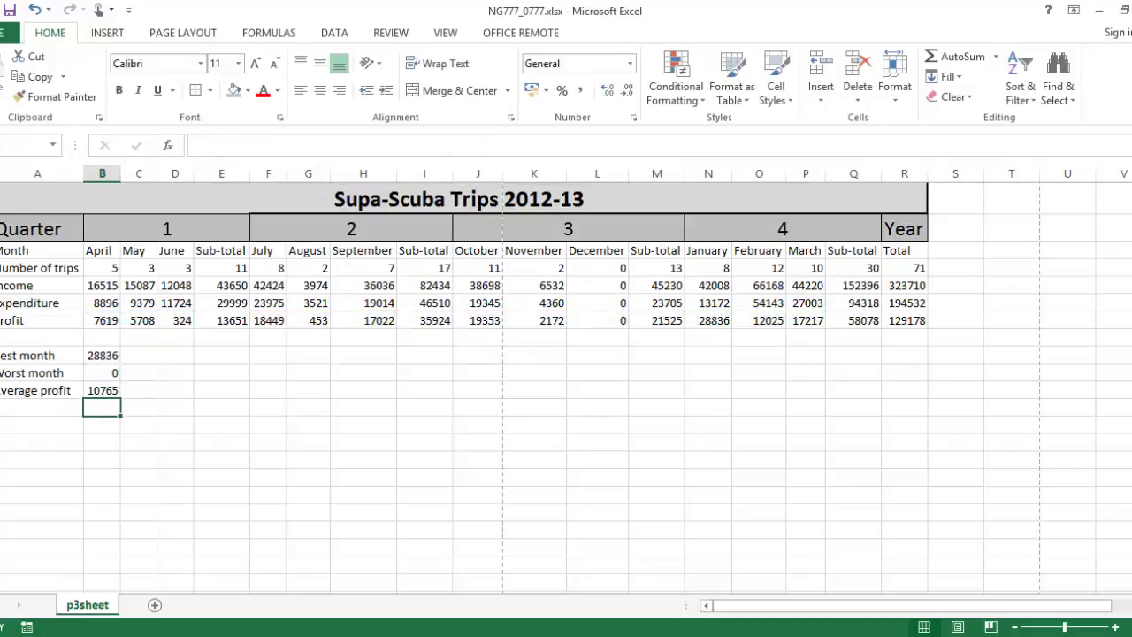
- Autofit the column widths across the whole worksheet
{"action": "left_click", "coordinate": [2, 170]}
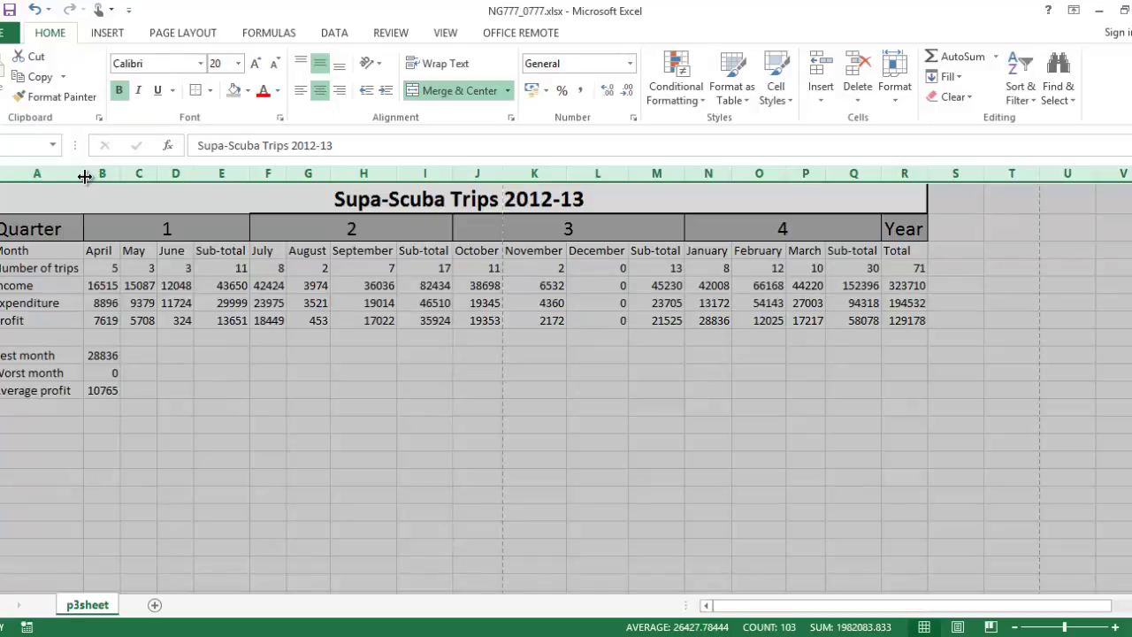
{"action": "double_click", "coordinate": [84, 176]}
{"action": "left_click", "coordinate": [262, 390]}
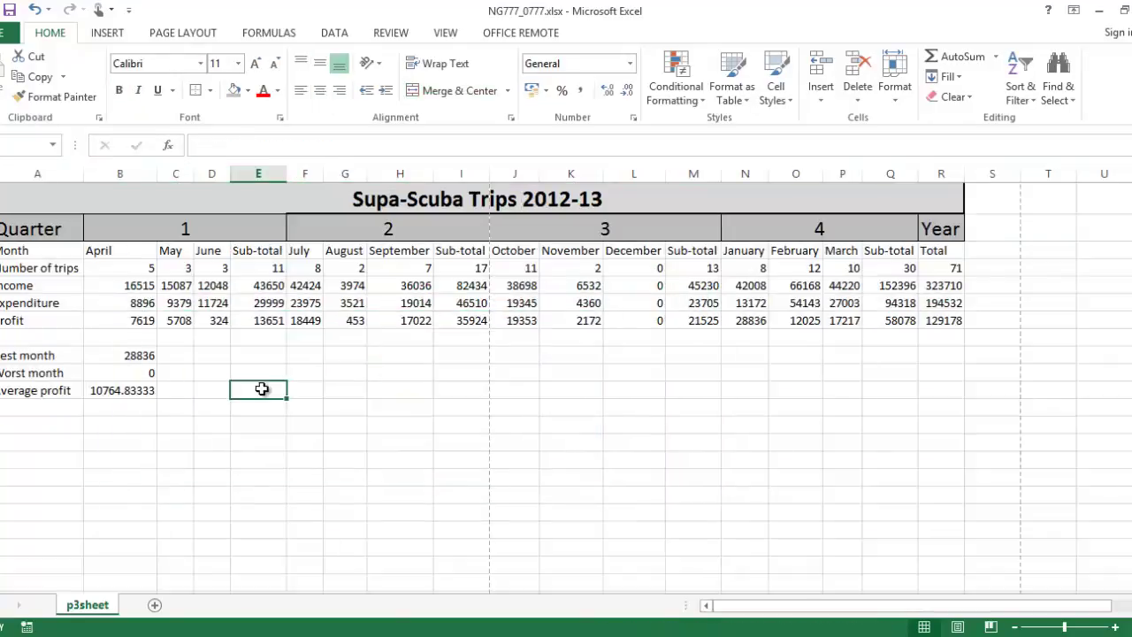
- Read task 15 in the exam paper, then format April's income in cell B5 as Currency with the $ English (United States) symbol and 2 decimal places
{"action": "key", "text": "alt+Tab"}
{"action": "scroll", "coordinate": [295, 444], "scroll_direction": "down", "scroll_amount": 1}
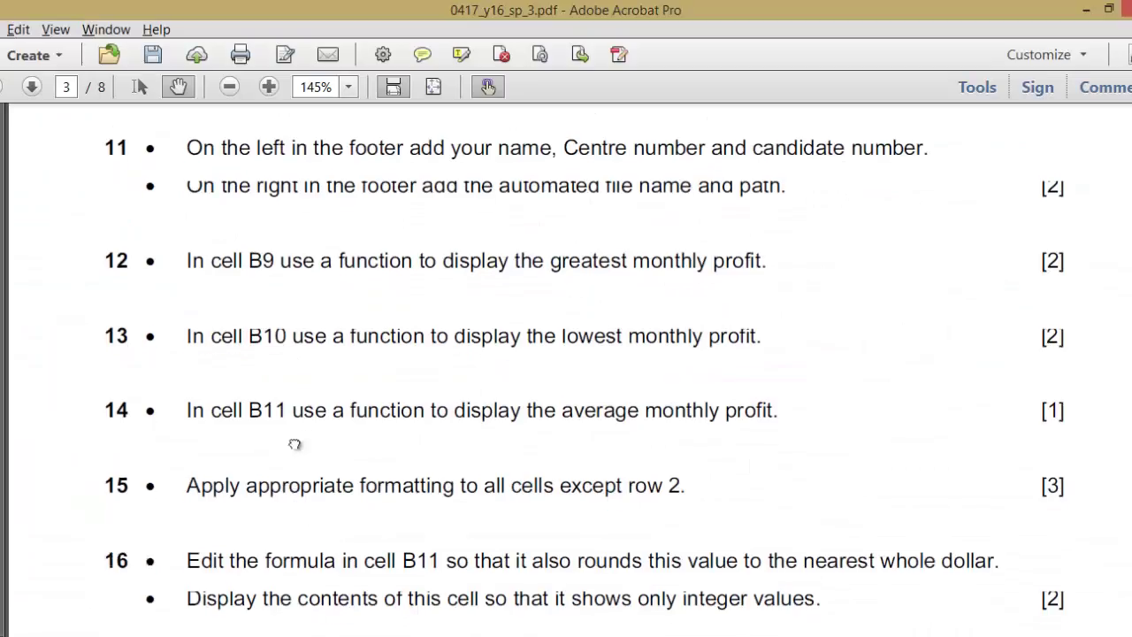
{"action": "scroll", "coordinate": [295, 444], "scroll_direction": "down", "scroll_amount": 2}
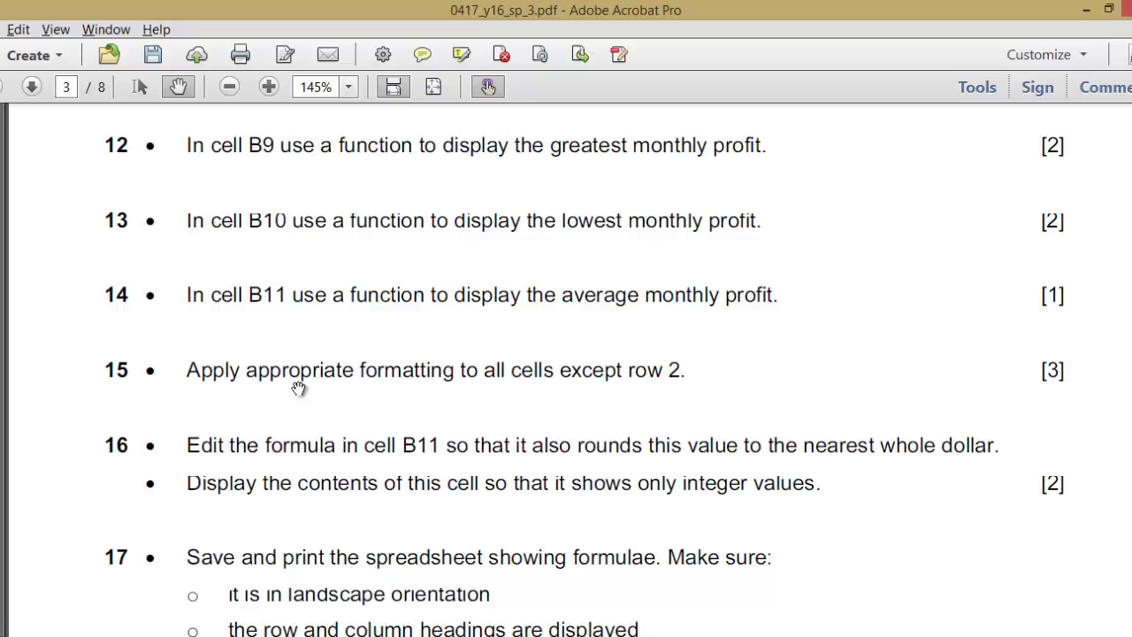
{"action": "key", "text": "alt+Tab"}
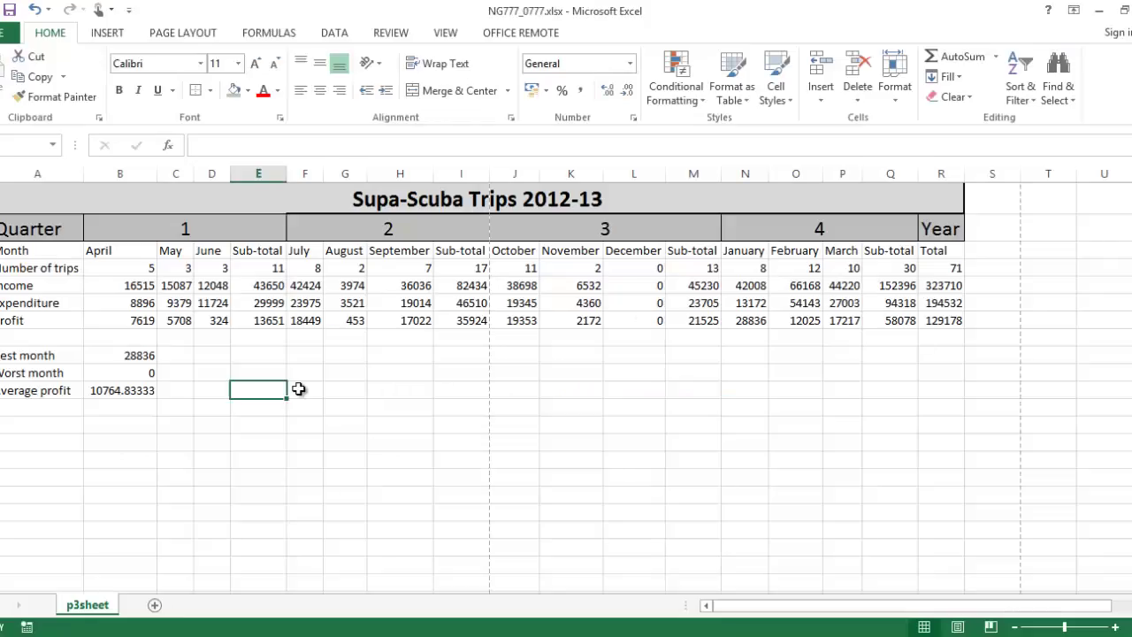
{"action": "left_click", "coordinate": [143, 286]}
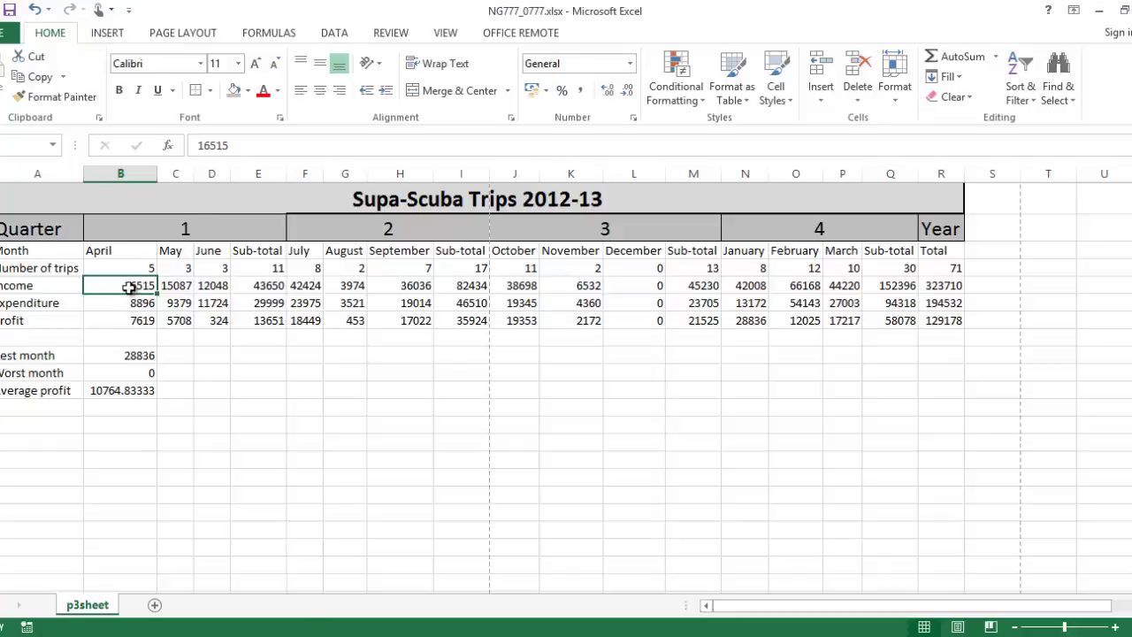
{"action": "right_click", "coordinate": [129, 287]}
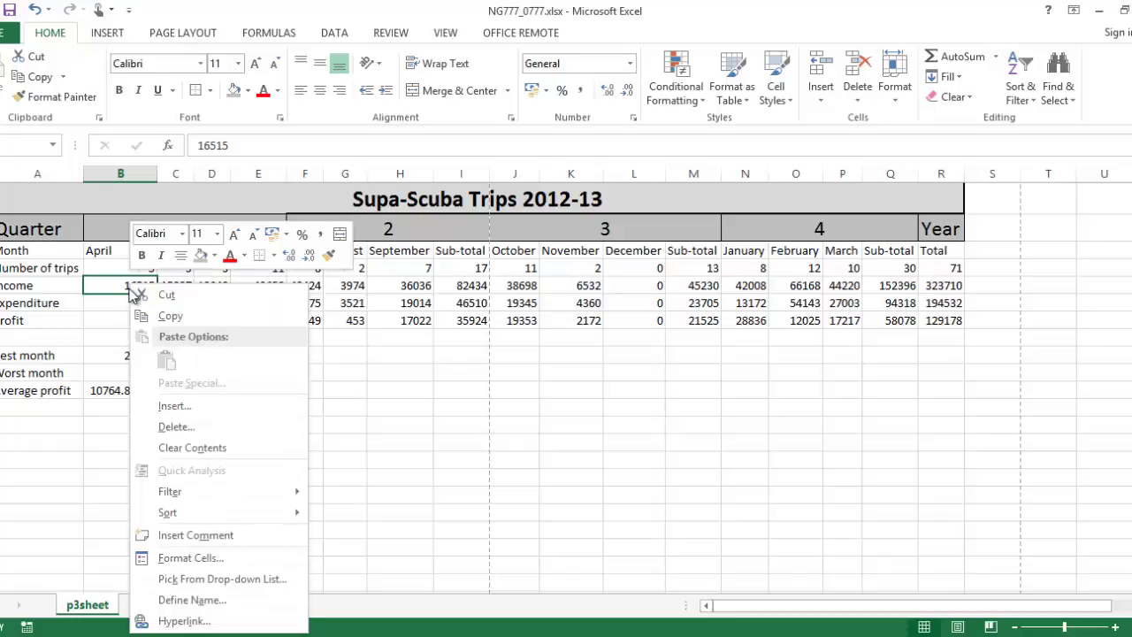
{"action": "left_click", "coordinate": [188, 559]}
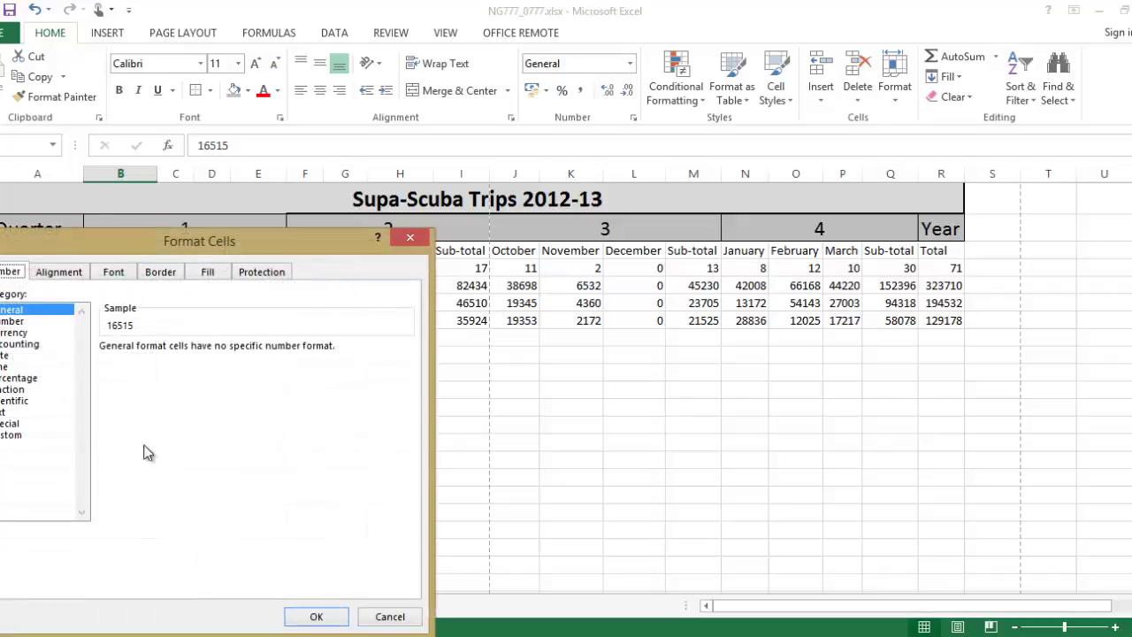
{"action": "left_click", "coordinate": [14, 333]}
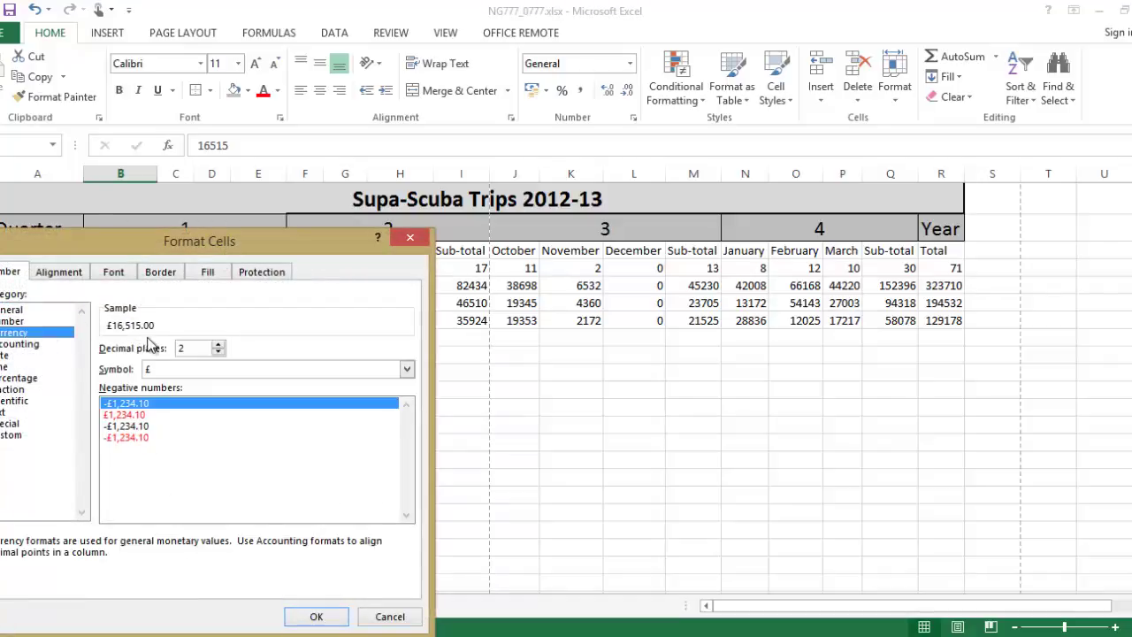
{"action": "left_click", "coordinate": [406, 369]}
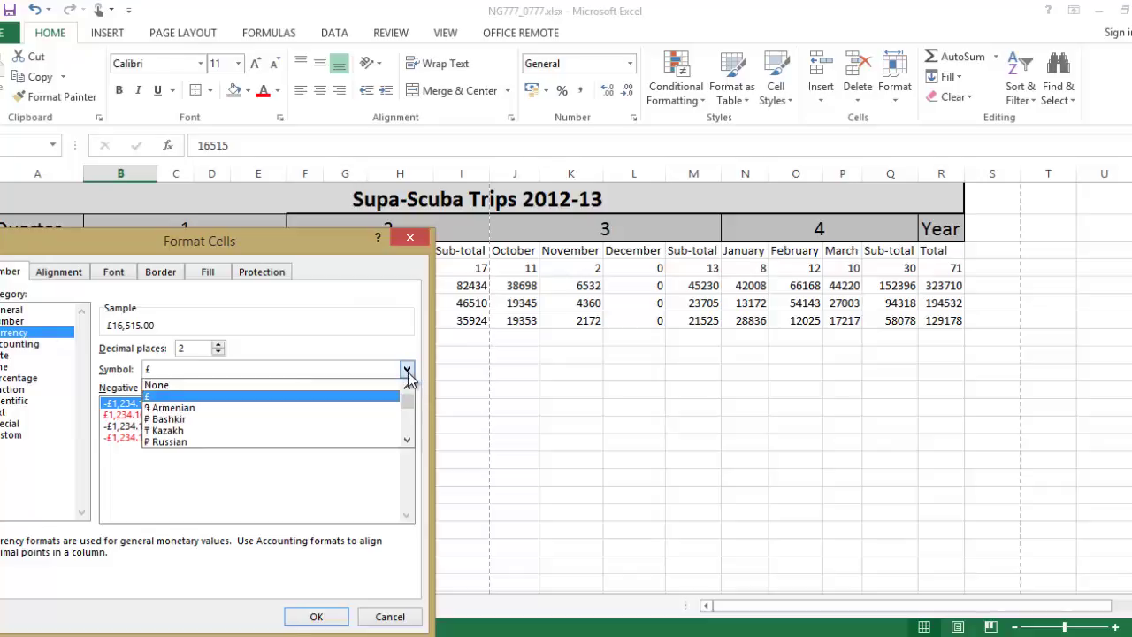
{"action": "left_click", "coordinate": [407, 443]}
{"action": "left_click", "coordinate": [407, 442]}
{"action": "left_click", "coordinate": [406, 443]}
{"action": "left_click", "coordinate": [407, 442]}
{"action": "left_click", "coordinate": [407, 443]}
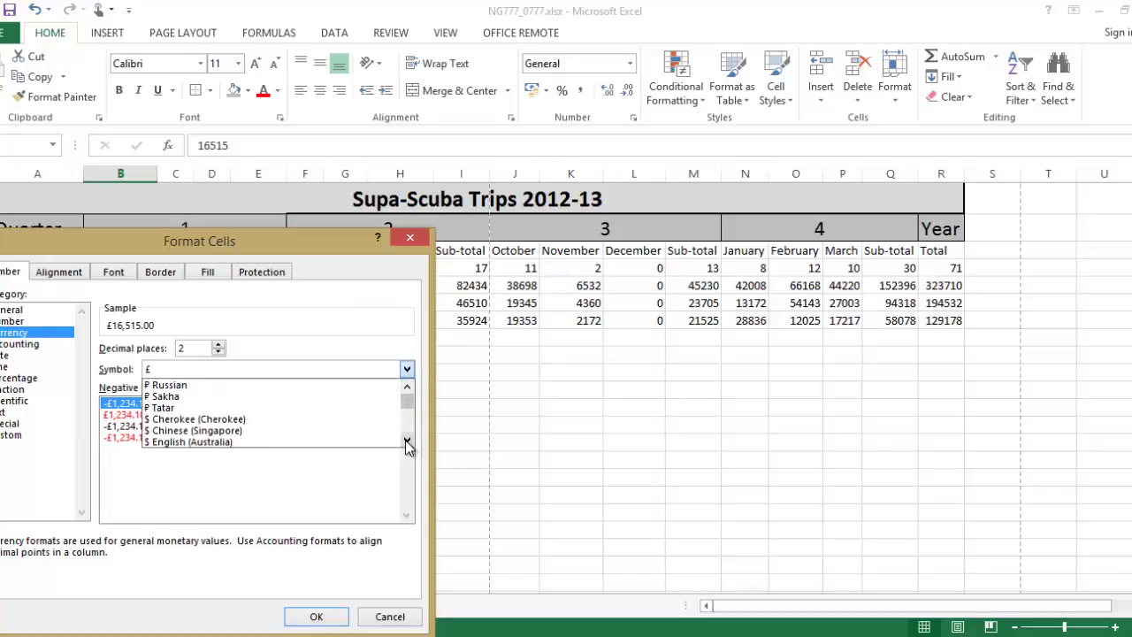
{"action": "left_click", "coordinate": [407, 442]}
{"action": "left_click", "coordinate": [407, 442]}
{"action": "left_click", "coordinate": [407, 442]}
{"action": "left_click", "coordinate": [407, 443]}
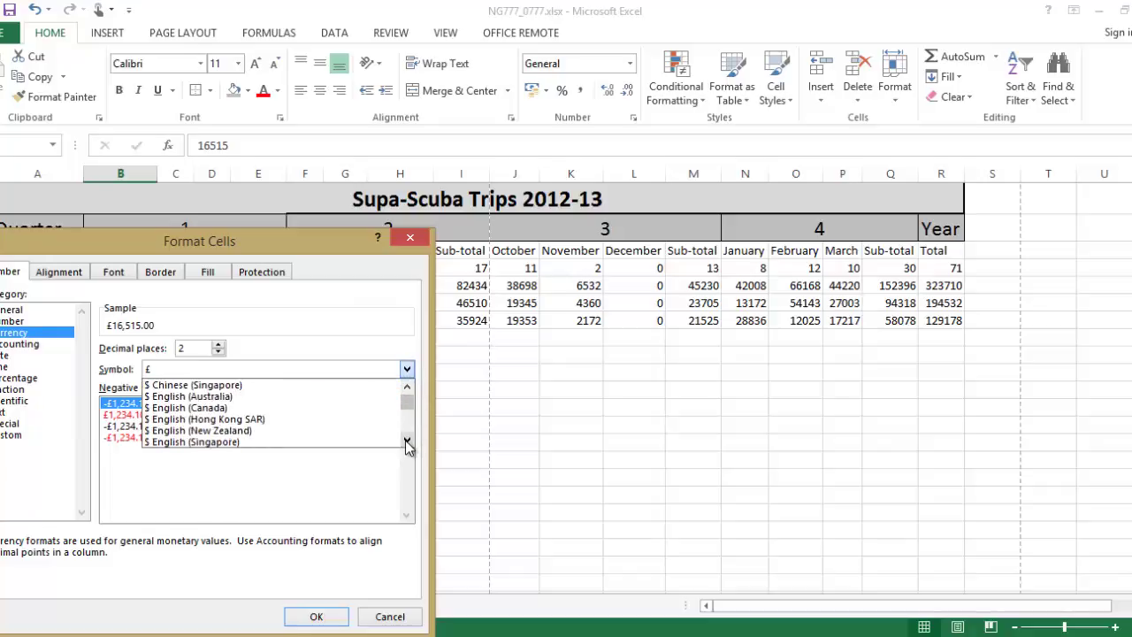
{"action": "left_click", "coordinate": [406, 443]}
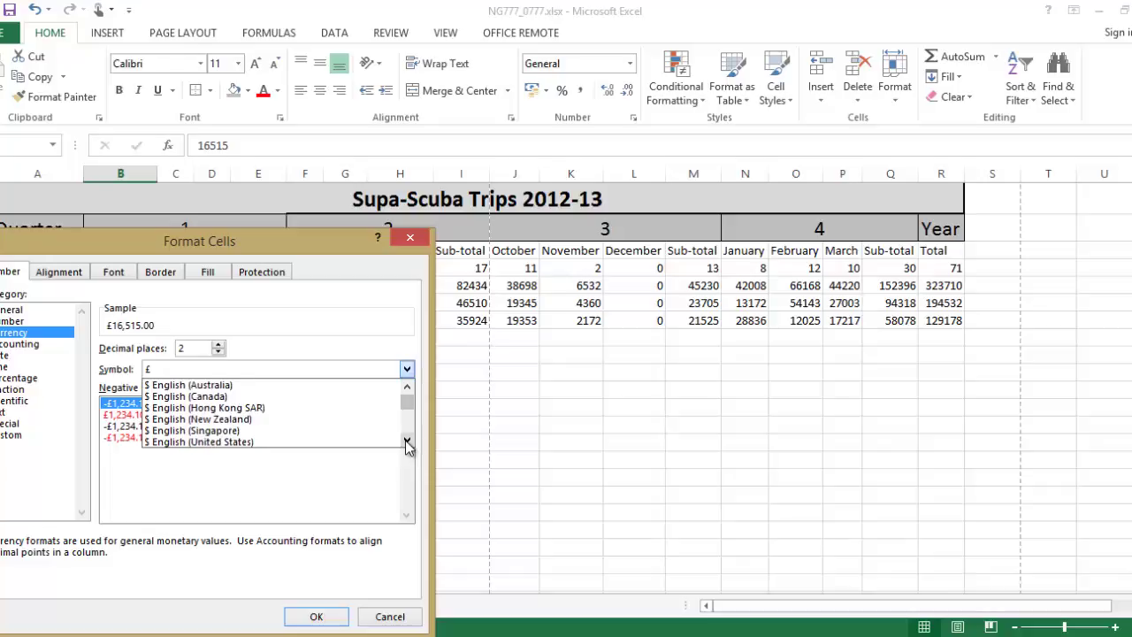
{"action": "left_click", "coordinate": [312, 441]}
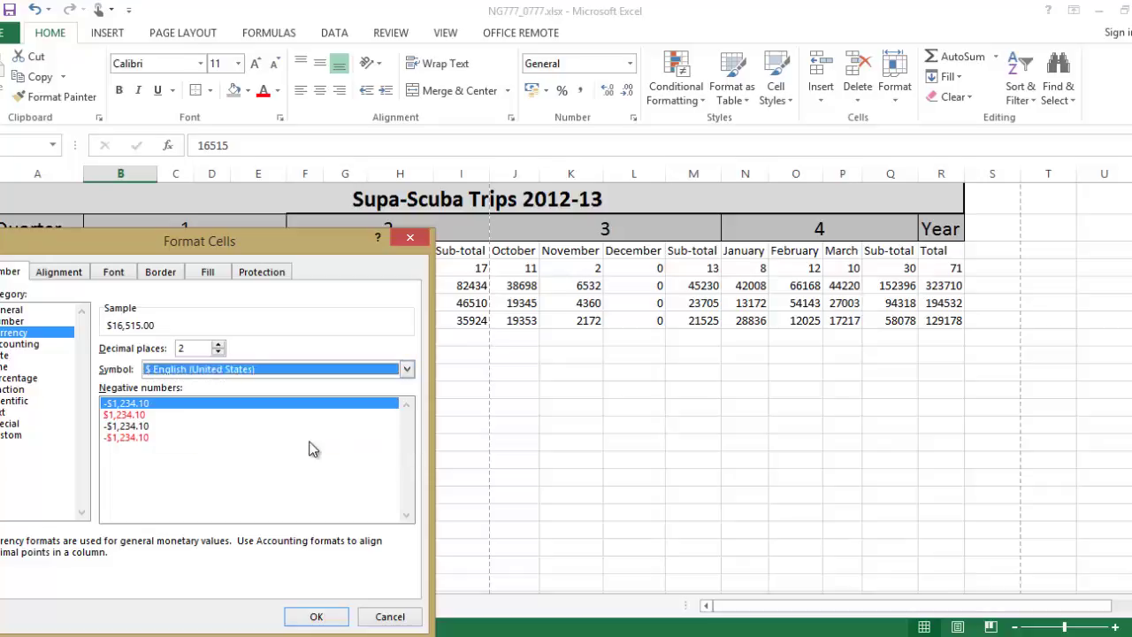
{"action": "left_click", "coordinate": [316, 616]}
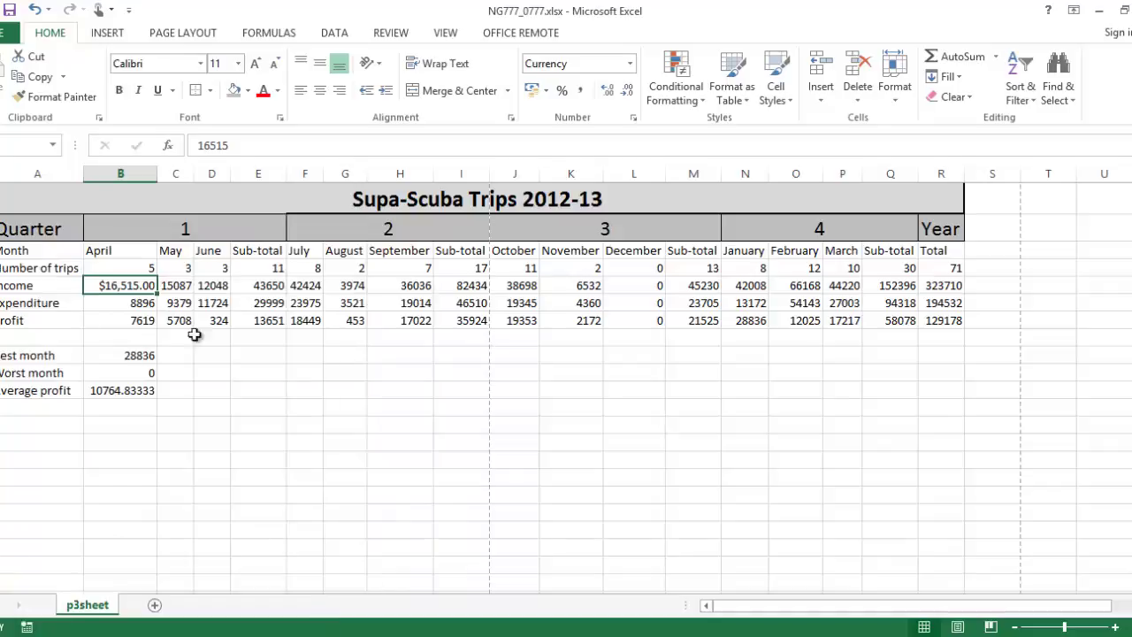
- Copy April income's currency format with Format Painter to the remaining income, expenditure and profit cells through column R, plus B9:B10
{"action": "left_click", "coordinate": [58, 98]}
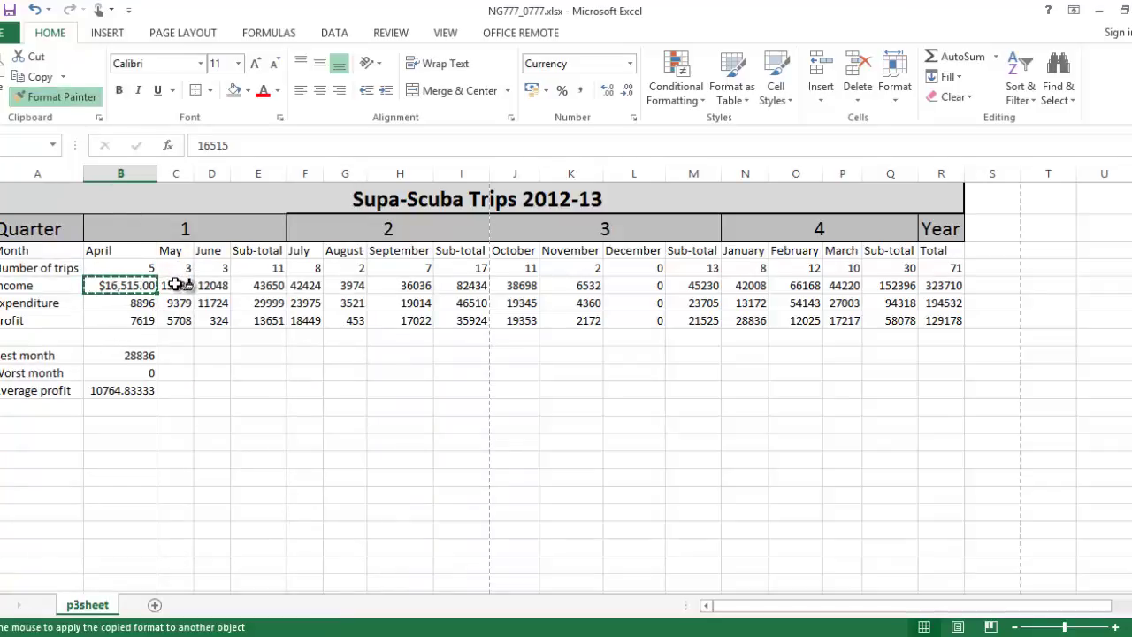
{"action": "mouse_move", "coordinate": [176, 284]}
{"action": "left_mouse_down"}
{"action": "mouse_move", "coordinate": [212, 328]}
{"action": "mouse_move", "coordinate": [826, 332]}
{"action": "mouse_move", "coordinate": [889, 329]}
{"action": "mouse_move", "coordinate": [942, 305]}
{"action": "mouse_move", "coordinate": [956, 322]}
{"action": "left_mouse_up"}
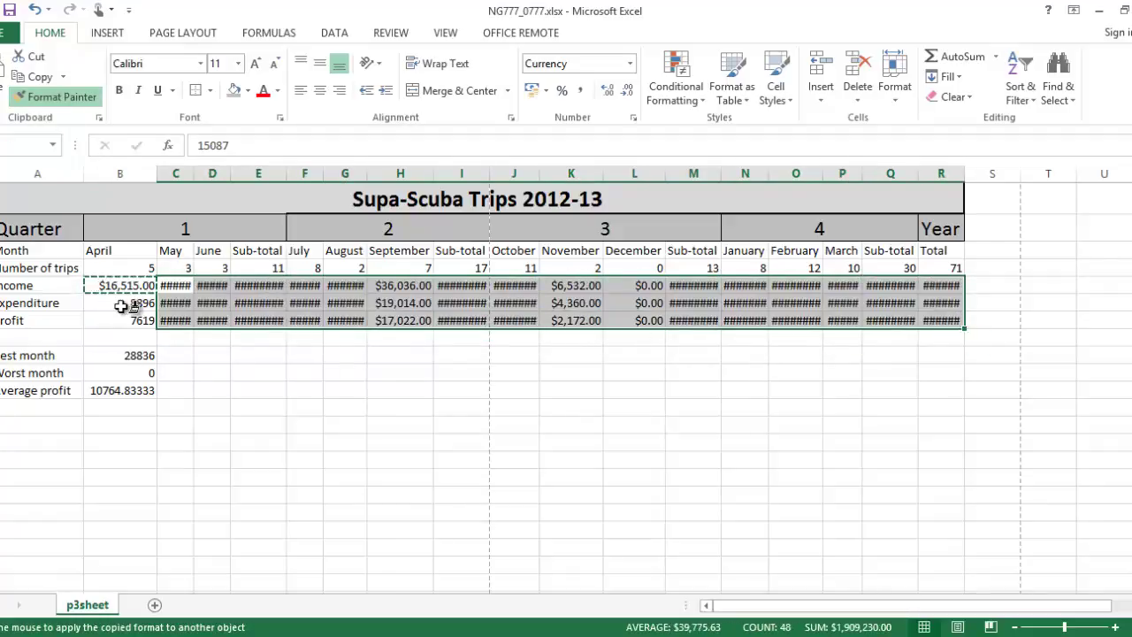
{"action": "left_click_drag", "start_coordinate": [122, 306], "coordinate": [124, 375]}
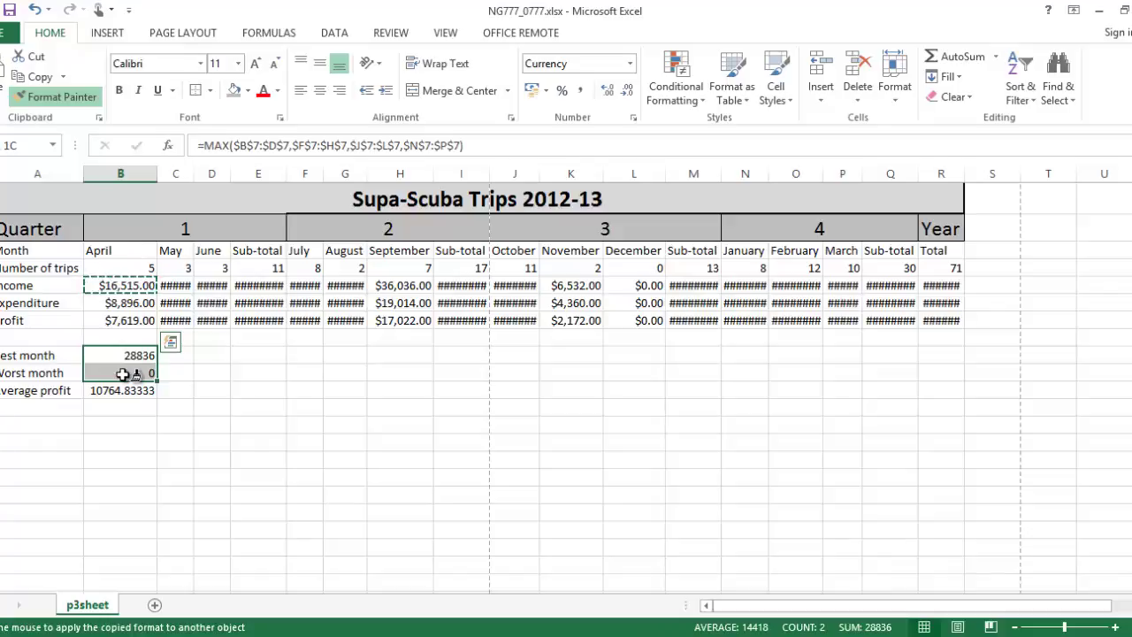
{"action": "left_click_drag", "start_coordinate": [124, 374], "coordinate": [123, 374]}
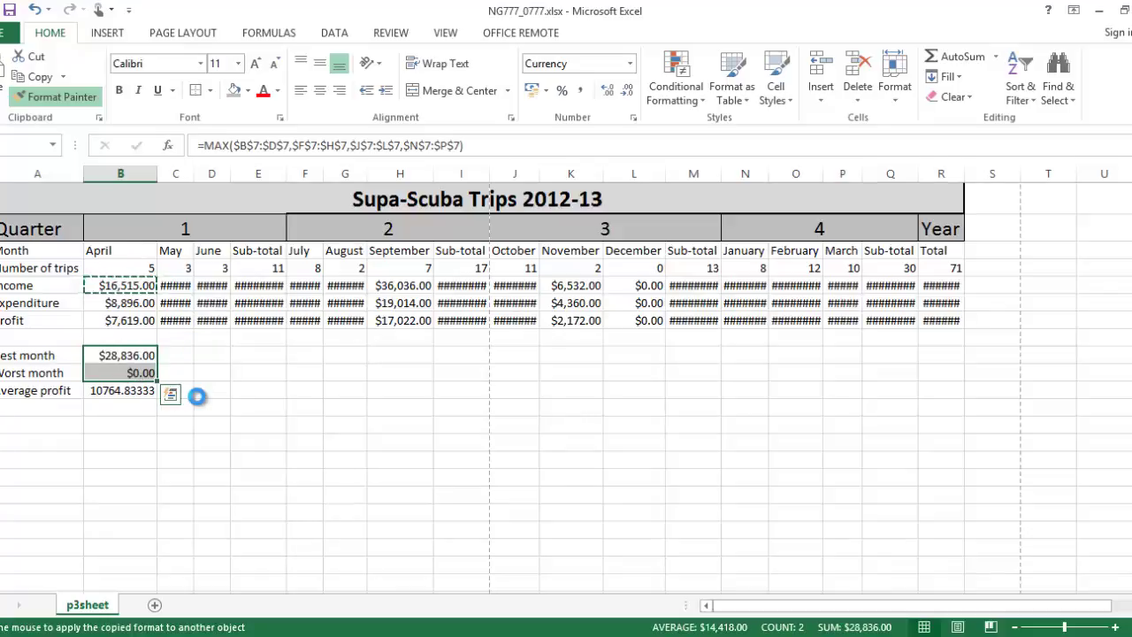
{"action": "key", "text": "Escape"}
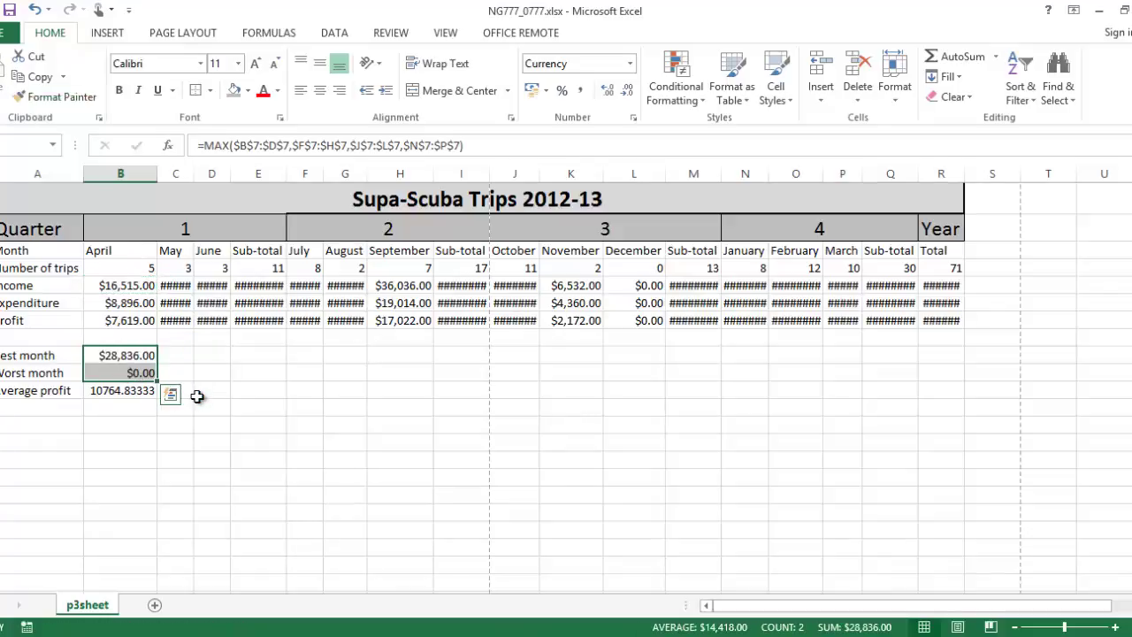
- Autofit all worksheet columns again to fit the currency amounts, and clear the full-sheet selection
{"action": "left_click", "coordinate": [186, 285]}
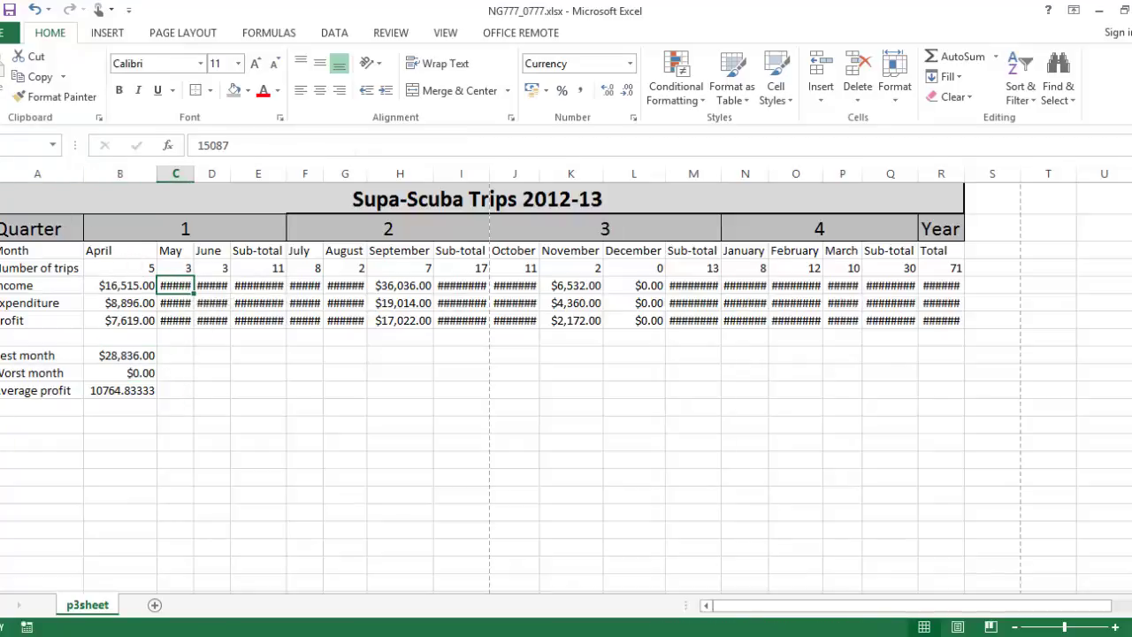
{"action": "left_click", "coordinate": [1, 173]}
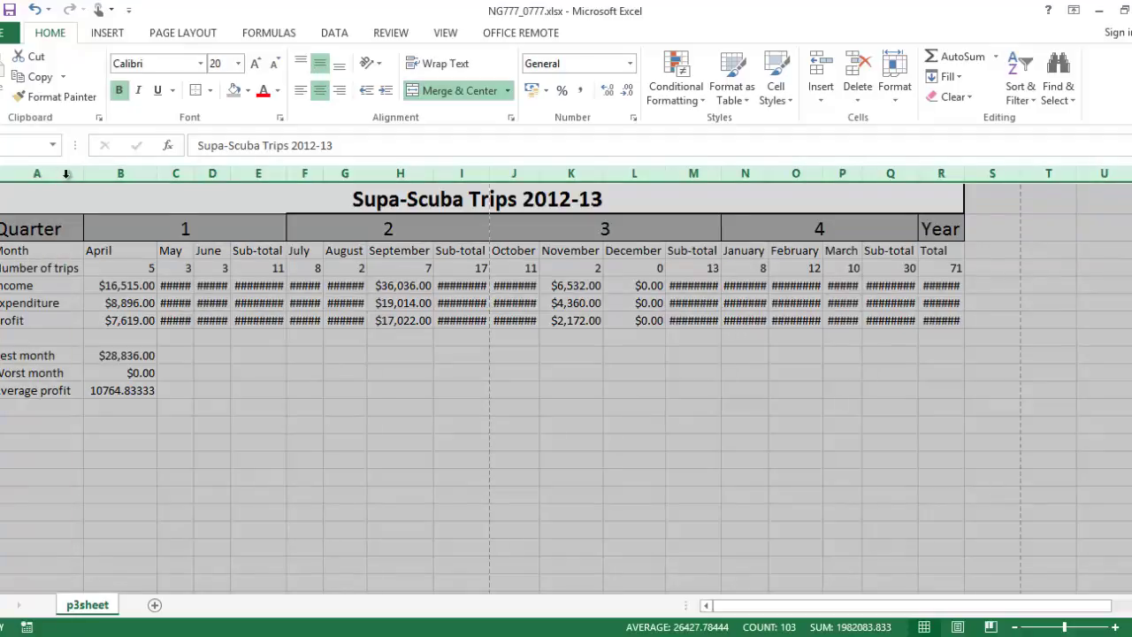
{"action": "double_click", "coordinate": [84, 178]}
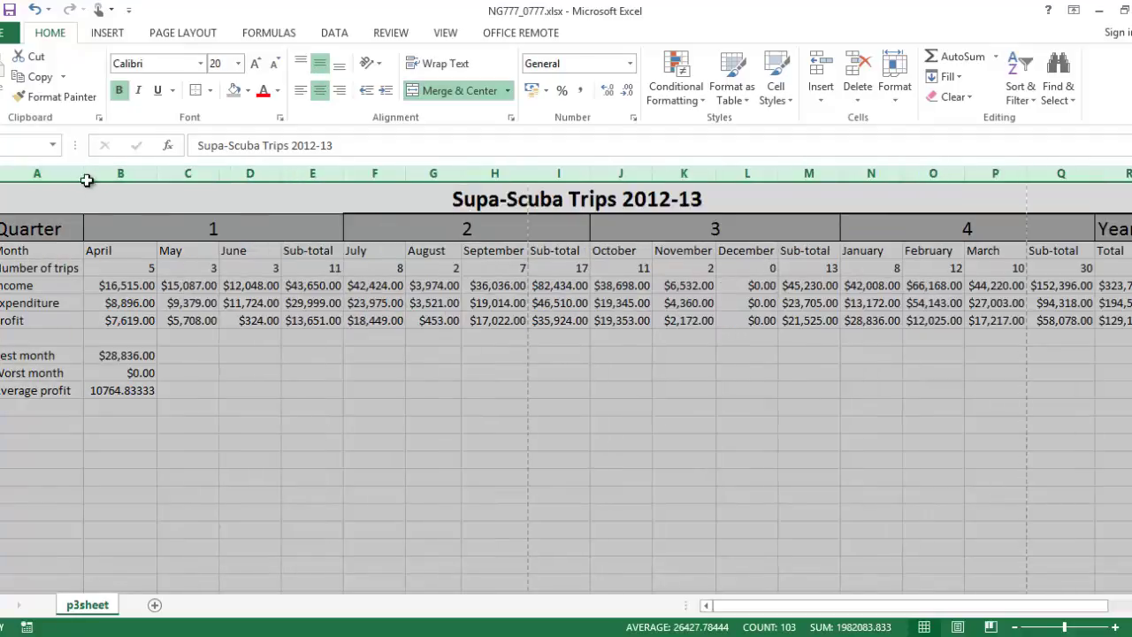
{"action": "left_click", "coordinate": [692, 347]}
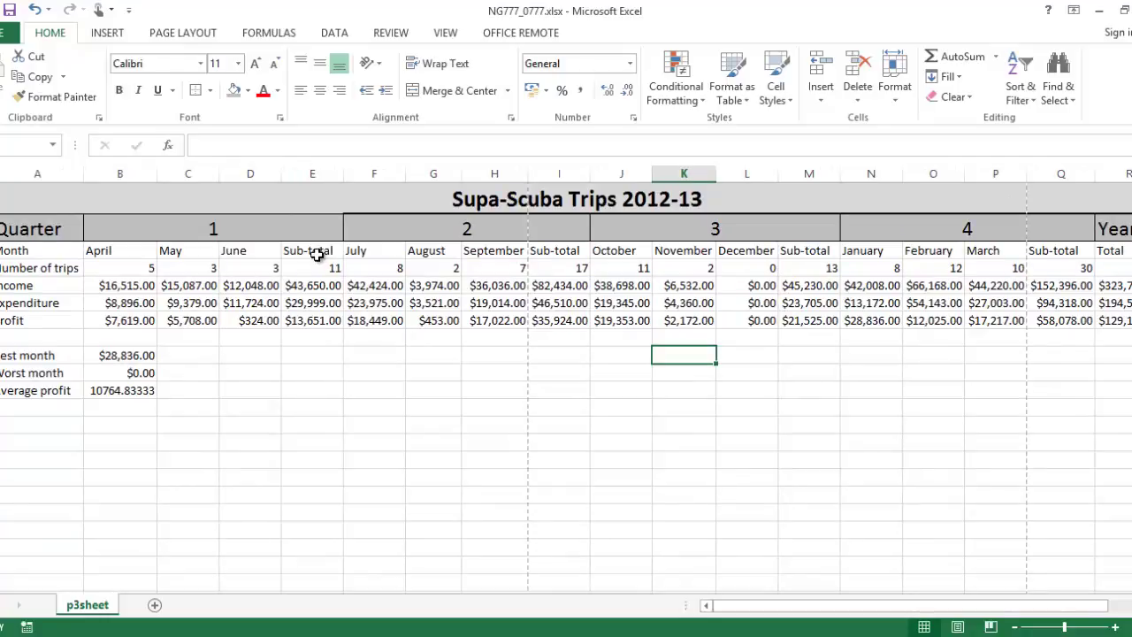
- Read task 16 in the exam paper, then choose the Currency number format for the average profit in cell B11
{"action": "key", "text": "alt+Tab"}
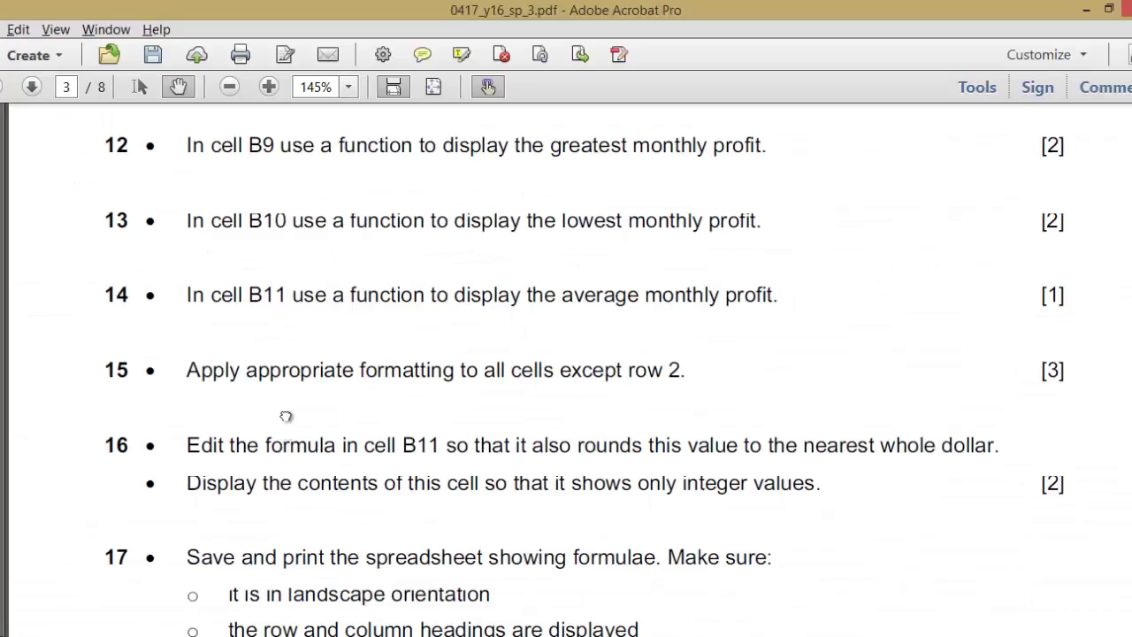
{"action": "scroll", "coordinate": [286, 416], "scroll_direction": "down", "scroll_amount": 2}
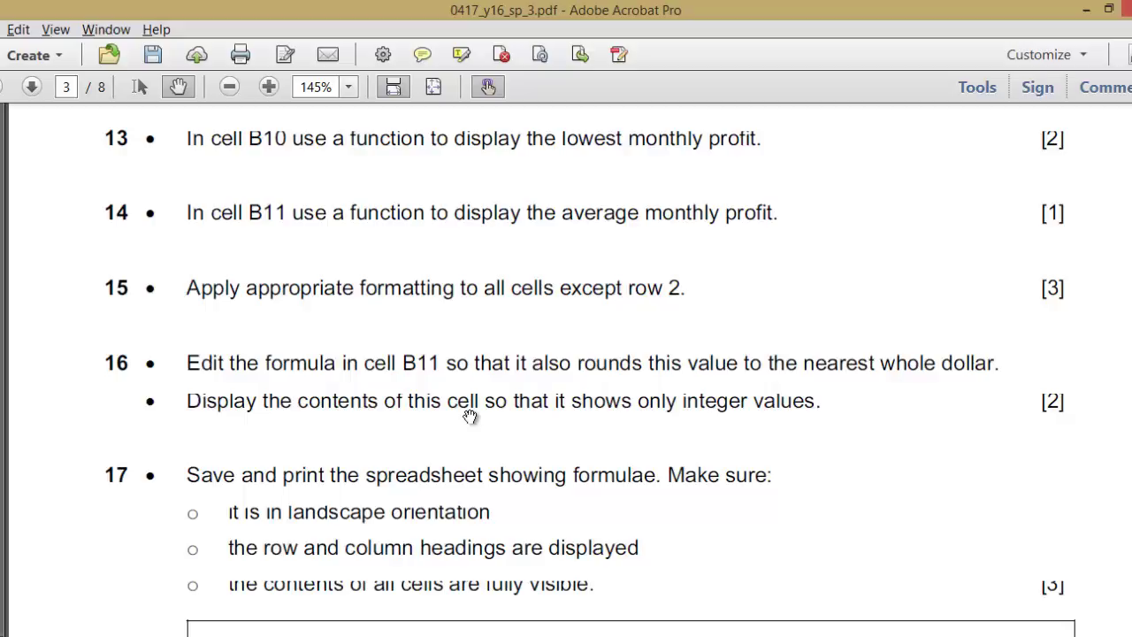
{"action": "key", "text": "alt+Tab"}
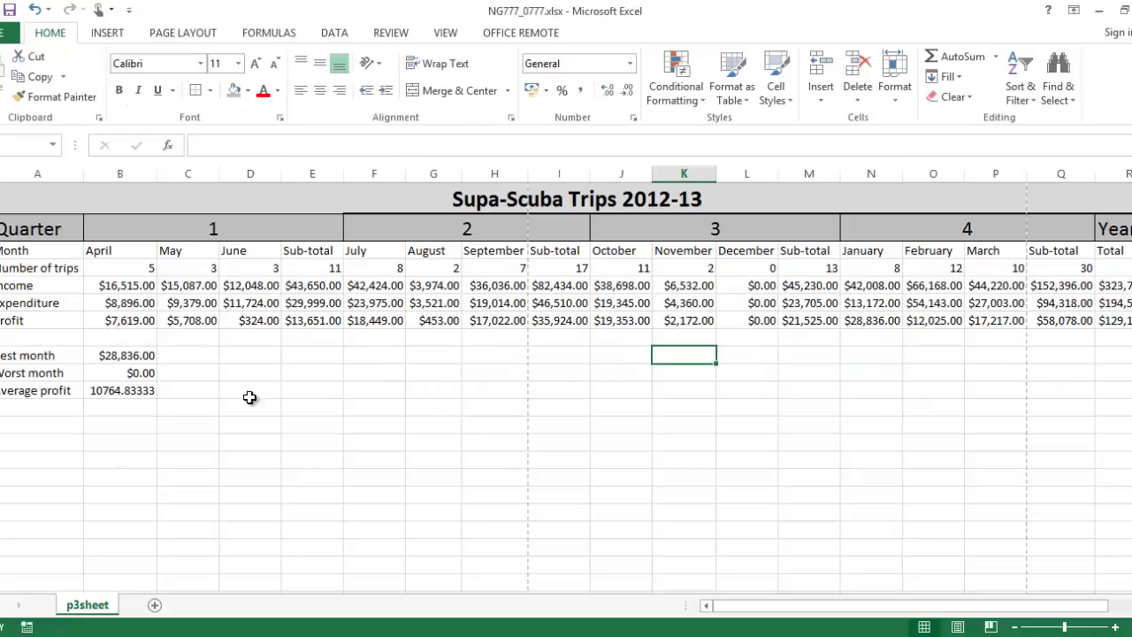
{"action": "left_click", "coordinate": [133, 392]}
{"action": "right_click", "coordinate": [131, 395]}
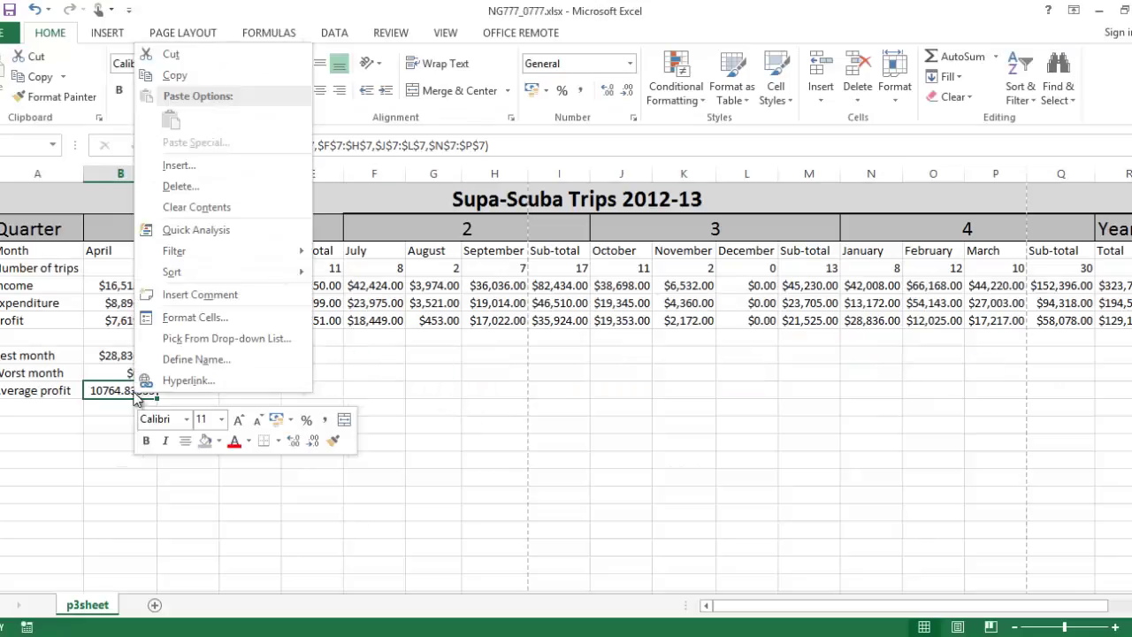
{"action": "key", "text": "Escape"}
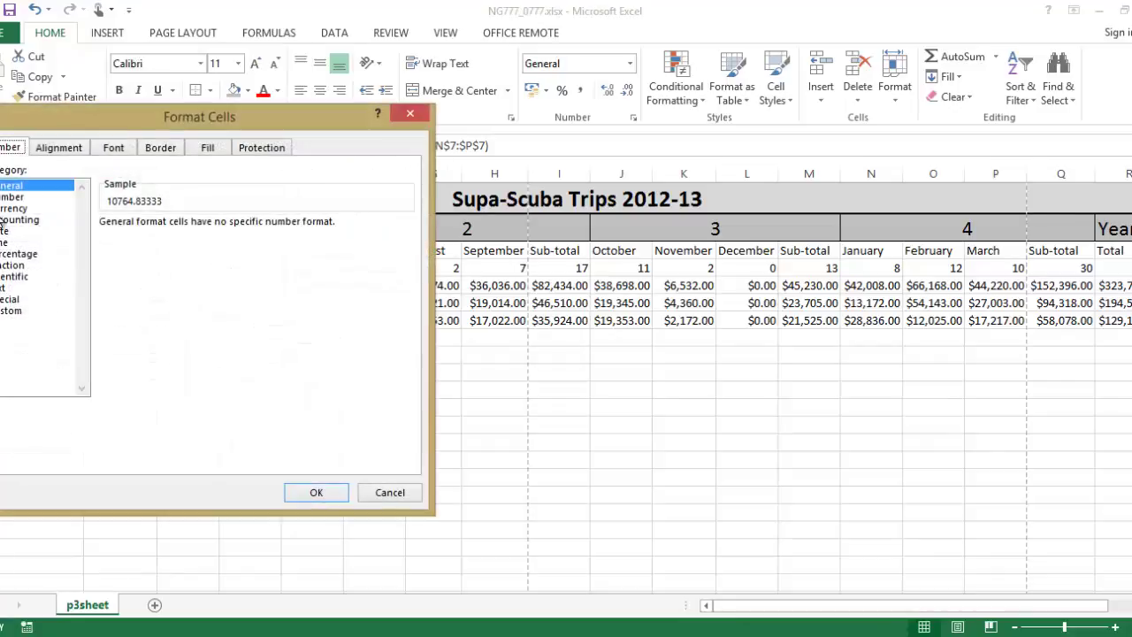
{"action": "left_click", "coordinate": [10, 208]}
{"action": "left_click_drag", "start_coordinate": [67, 118], "coordinate": [360, 147]}
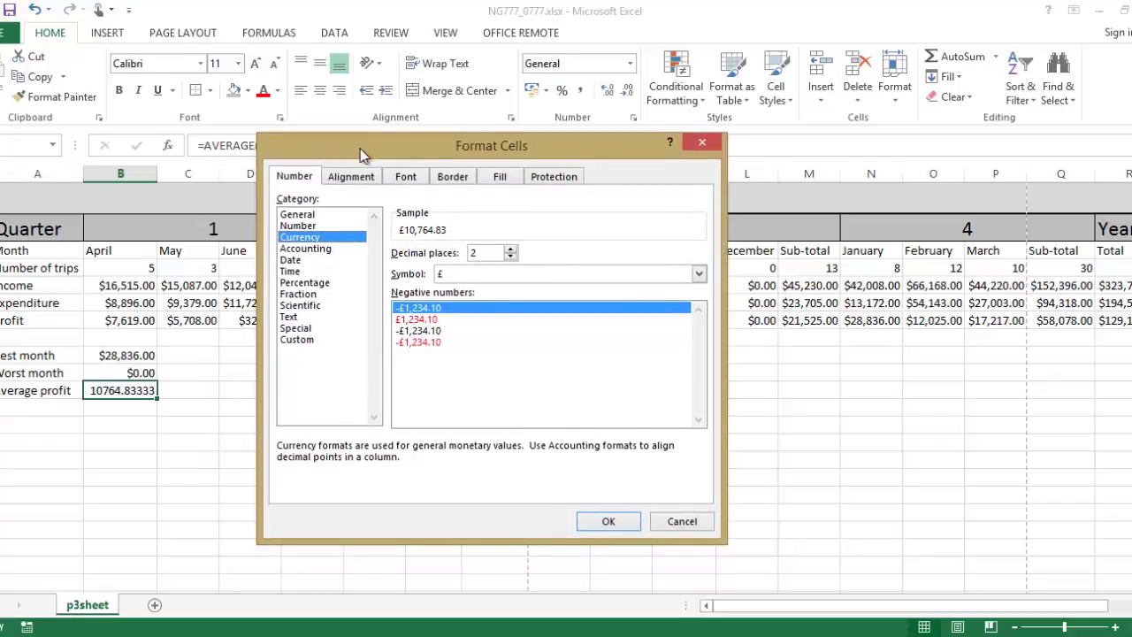
- Choose $ English (Australia) as the currency symbol for cell B11
{"action": "left_click", "coordinate": [699, 276]}
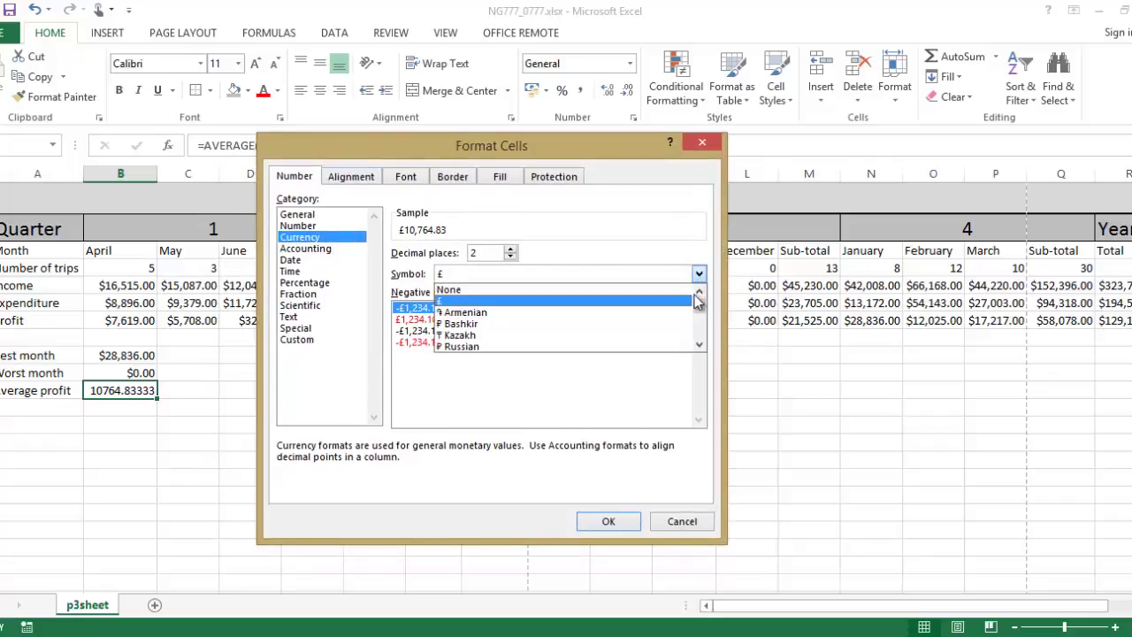
{"action": "left_click", "coordinate": [699, 361]}
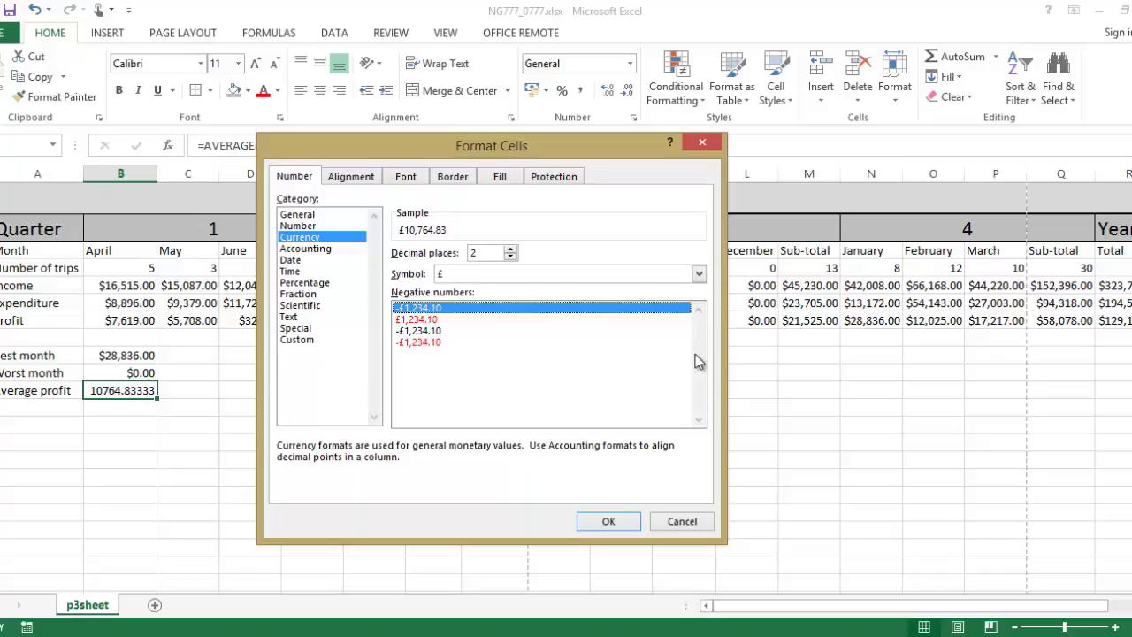
{"action": "left_click", "coordinate": [699, 274]}
{"action": "left_click", "coordinate": [704, 351]}
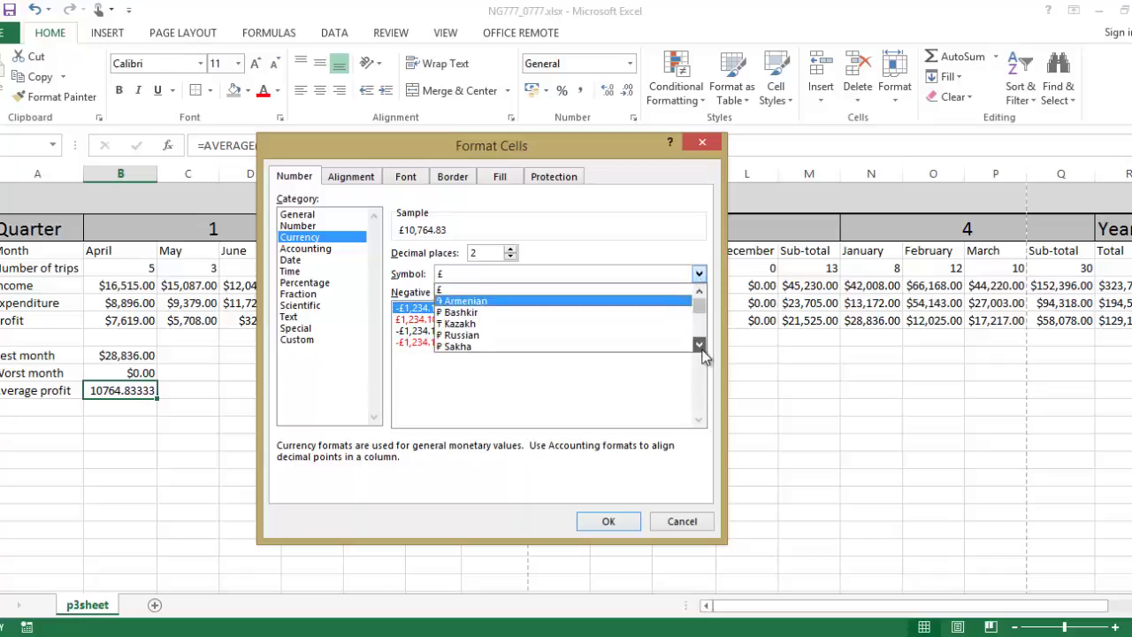
{"action": "left_click", "coordinate": [703, 351]}
{"action": "left_click", "coordinate": [703, 350]}
{"action": "left_click", "coordinate": [704, 351]}
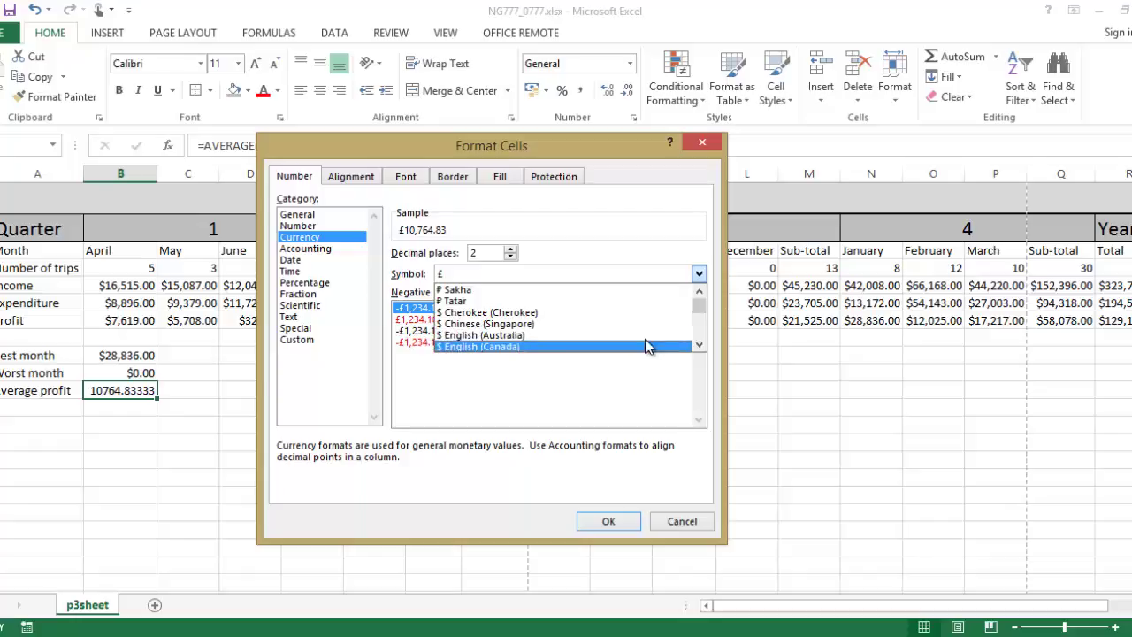
{"action": "left_click", "coordinate": [701, 351]}
{"action": "left_click", "coordinate": [701, 350]}
{"action": "left_click", "coordinate": [700, 350]}
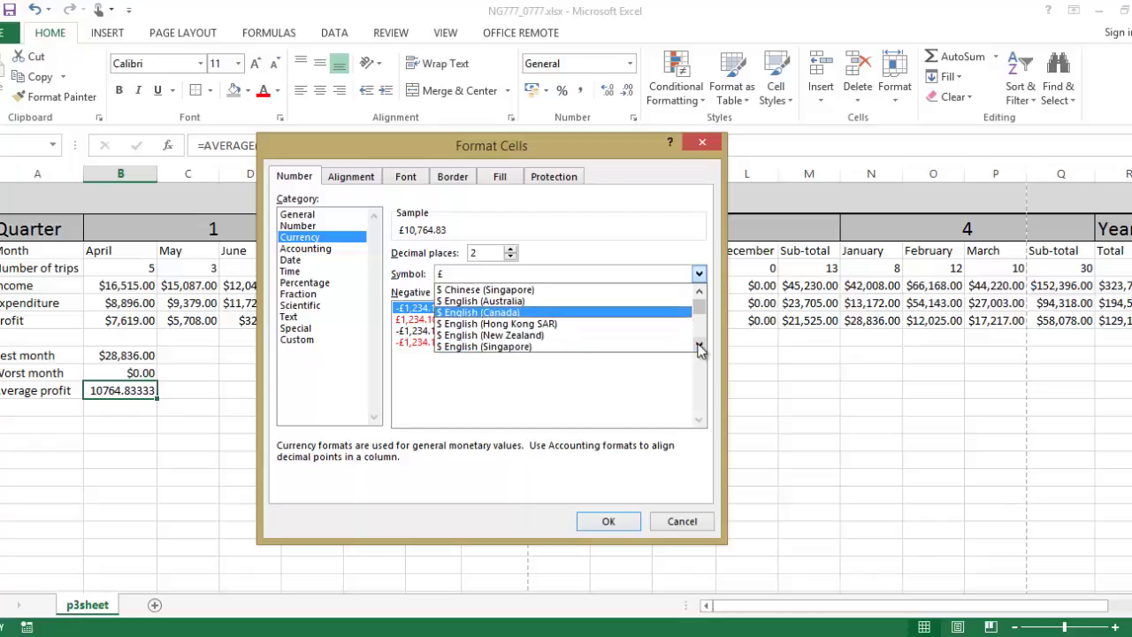
{"action": "left_click", "coordinate": [700, 294]}
{"action": "left_click", "coordinate": [699, 295]}
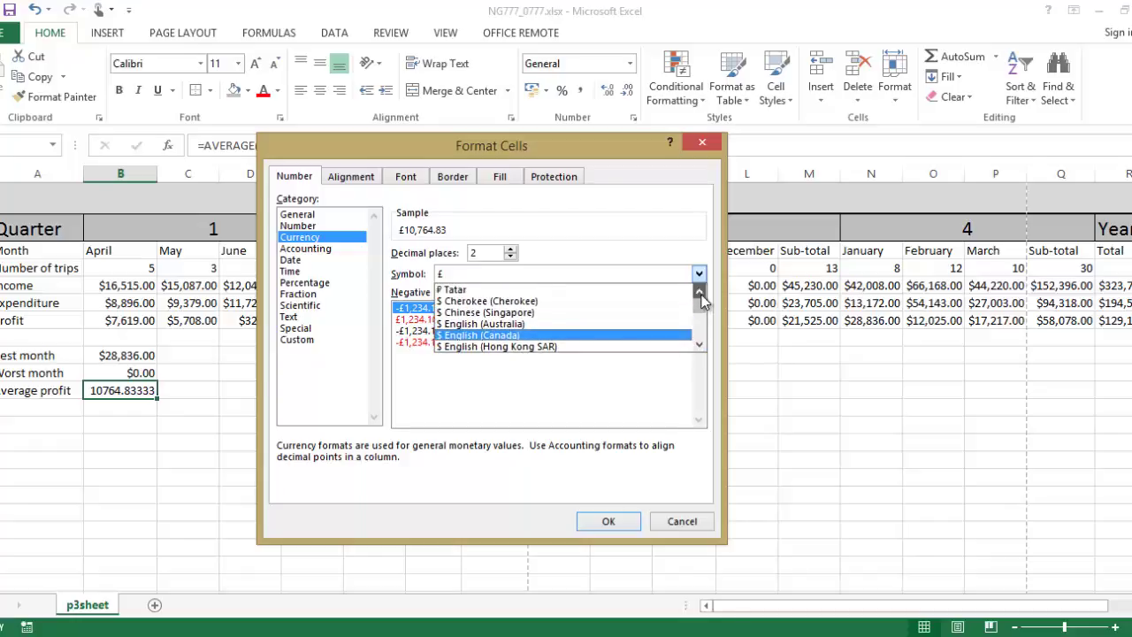
{"action": "left_click", "coordinate": [613, 326]}
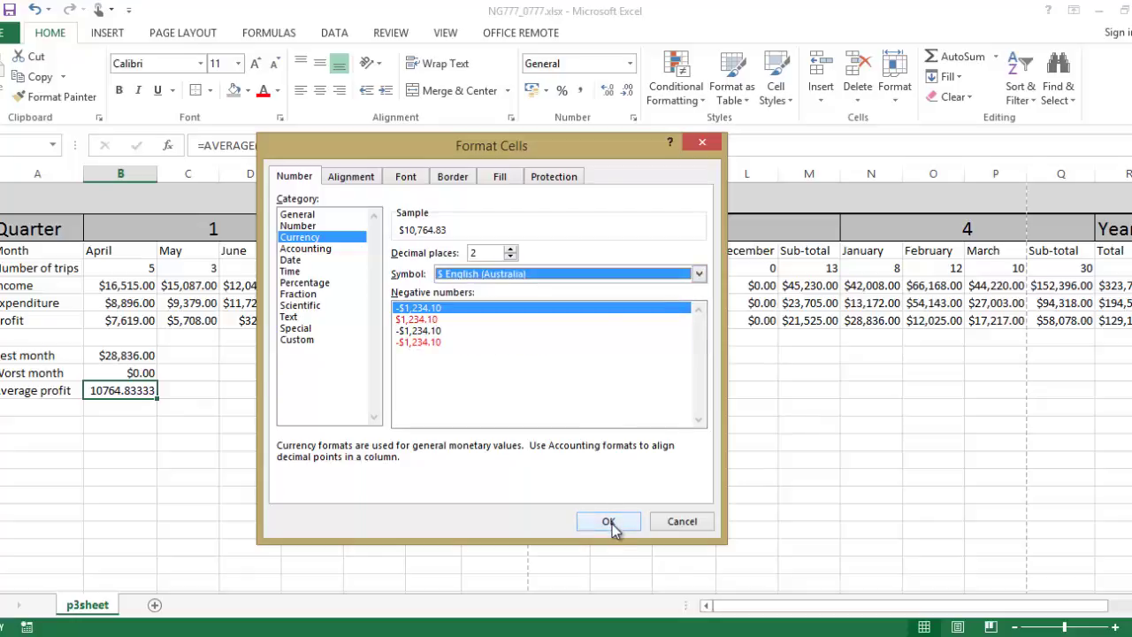
- Set B11's currency format to 0 decimal places and apply it
{"action": "left_click", "coordinate": [511, 257]}
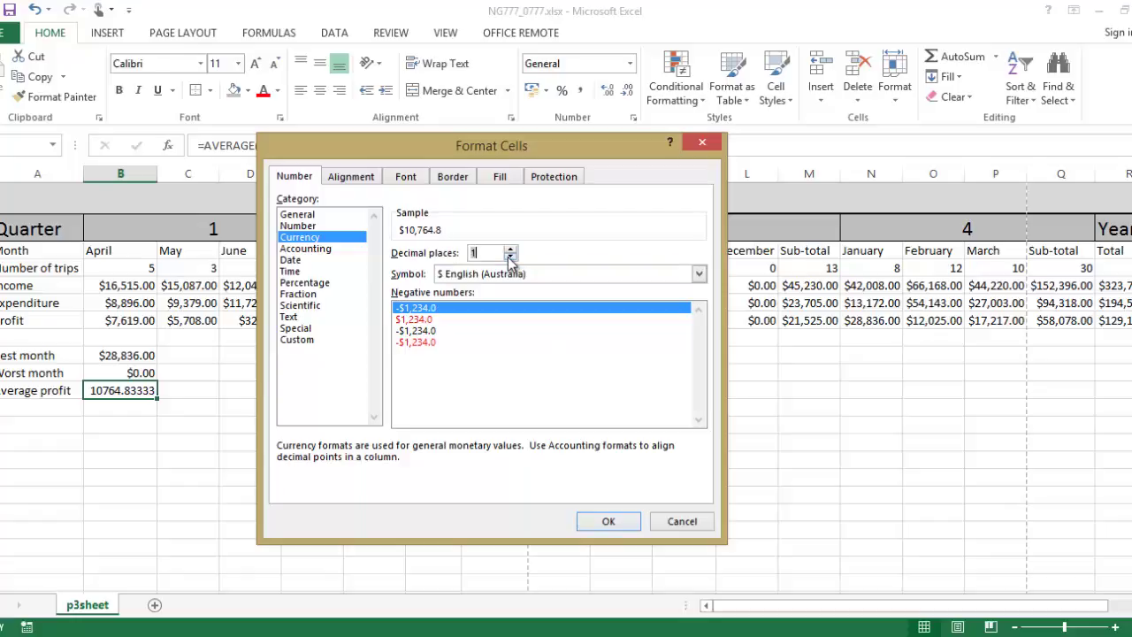
{"action": "left_click", "coordinate": [511, 257]}
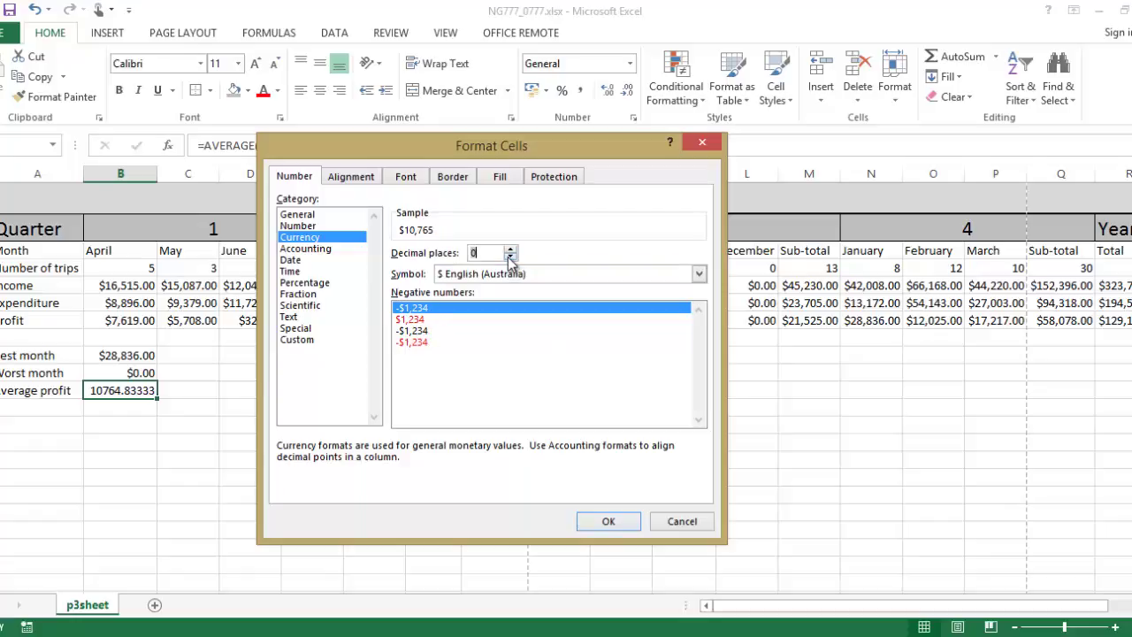
{"action": "left_click", "coordinate": [608, 523]}
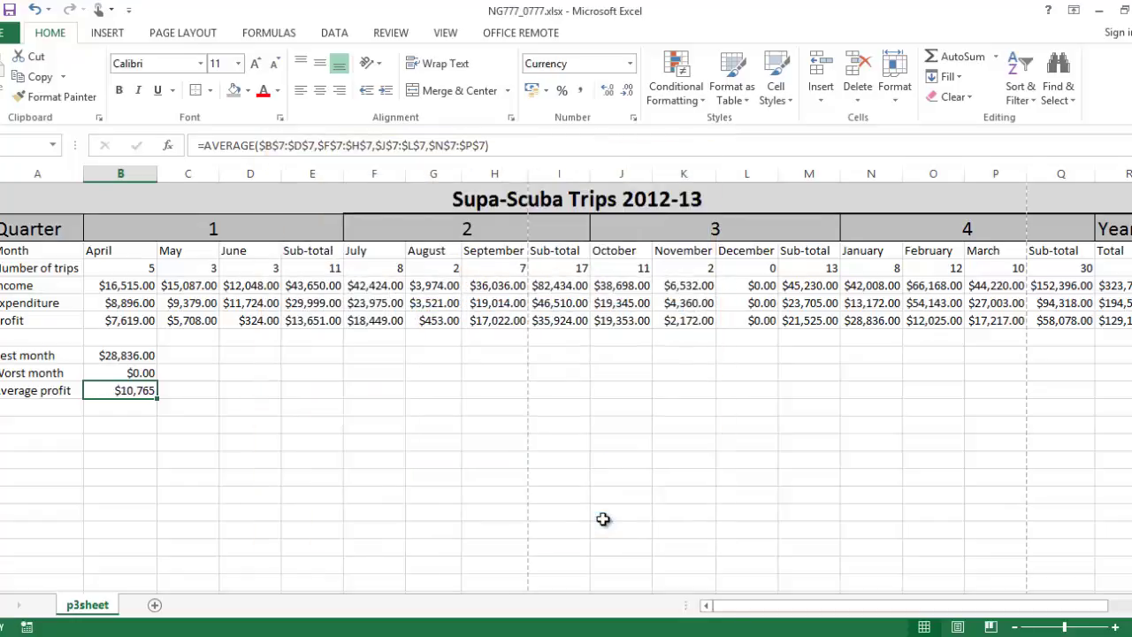
- Wrap the AVERAGE formula in cell B11 in a ROUND function with 0 digits
{"action": "left_click", "coordinate": [205, 147]}
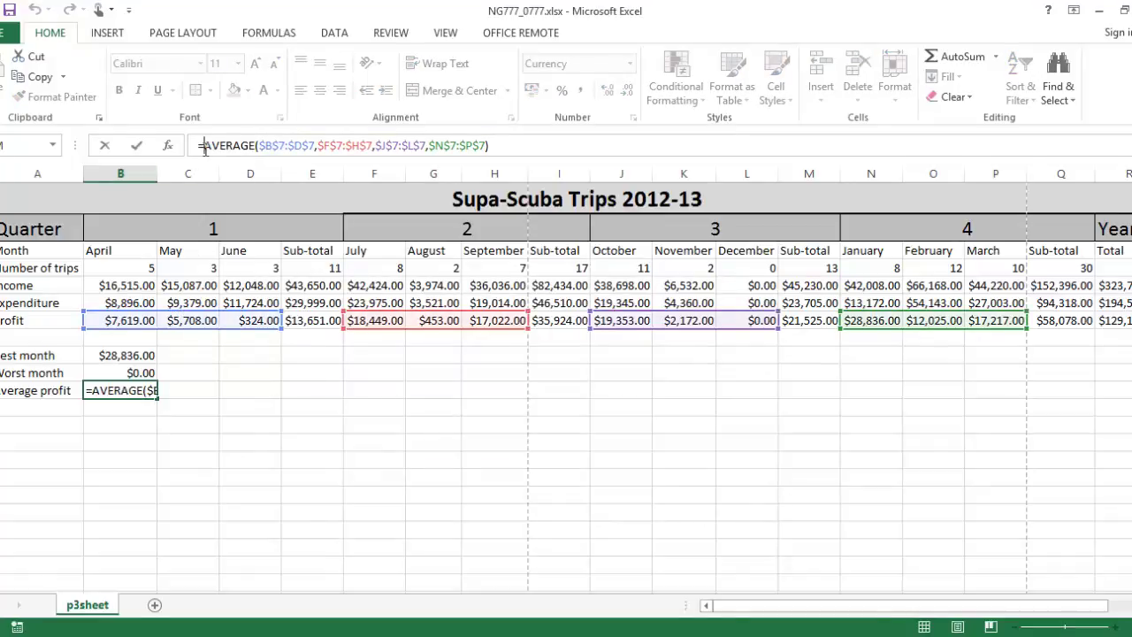
{"action": "type", "text": "ROUND"}
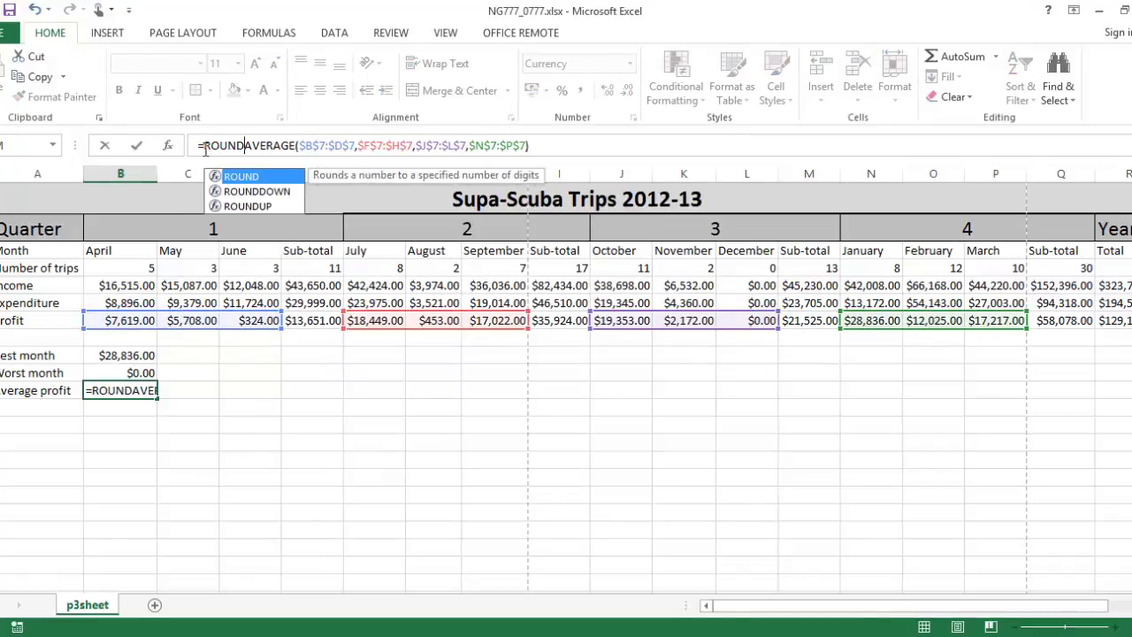
{"action": "type", "text": "("}
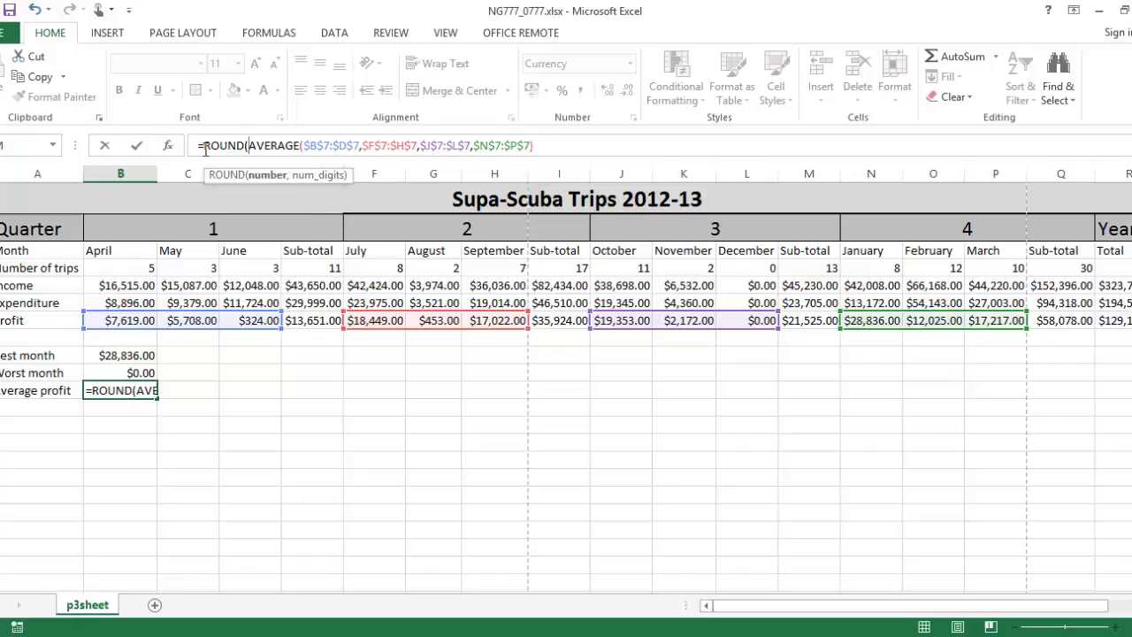
{"action": "type", "text": "("}
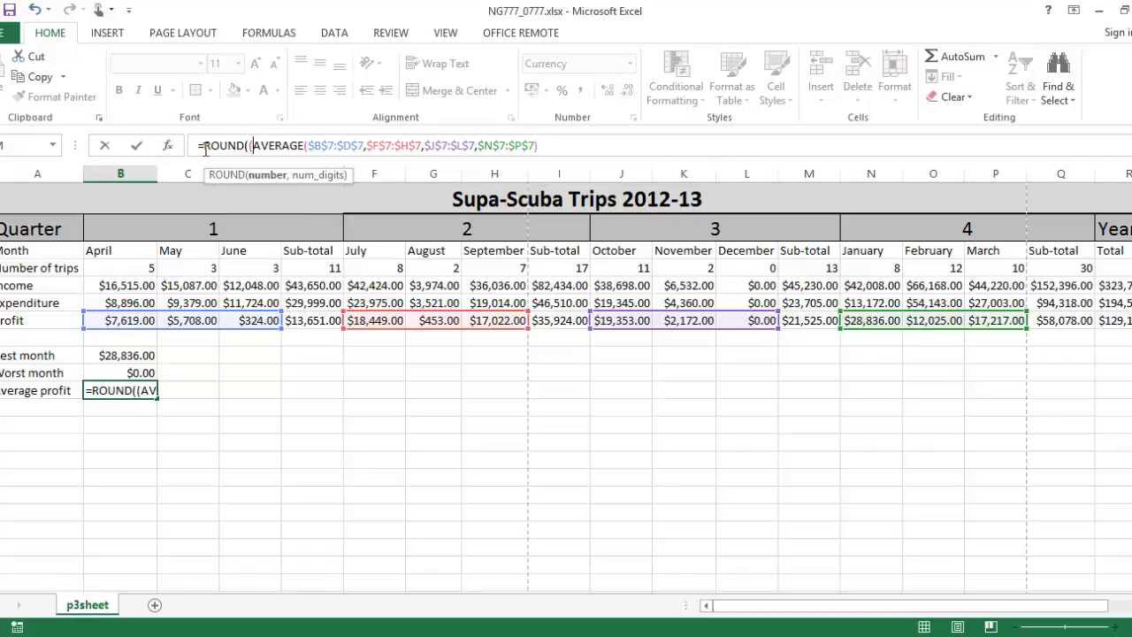
{"action": "left_click", "coordinate": [546, 147]}
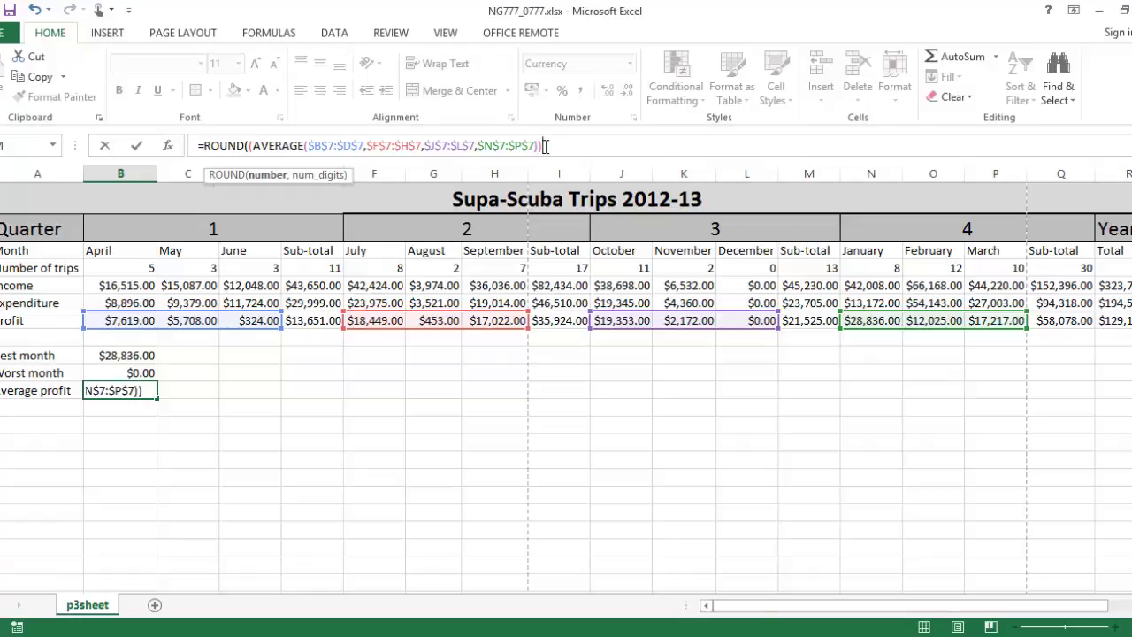
{"action": "type", "text": ","}
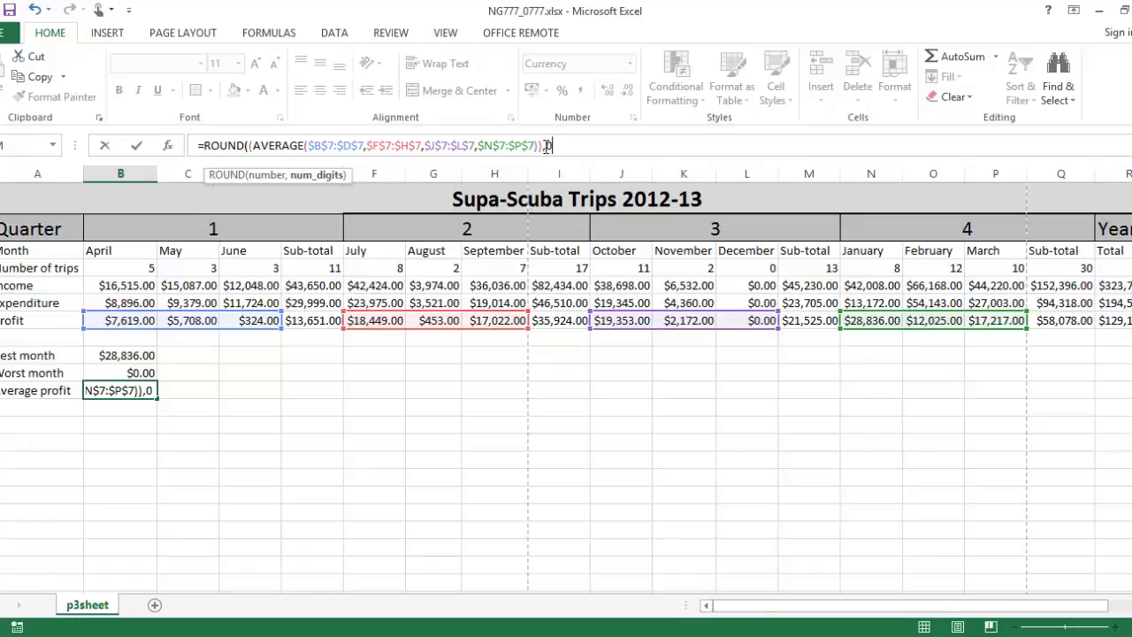
{"action": "type", "text": "0)"}
{"action": "key", "text": "Return"}
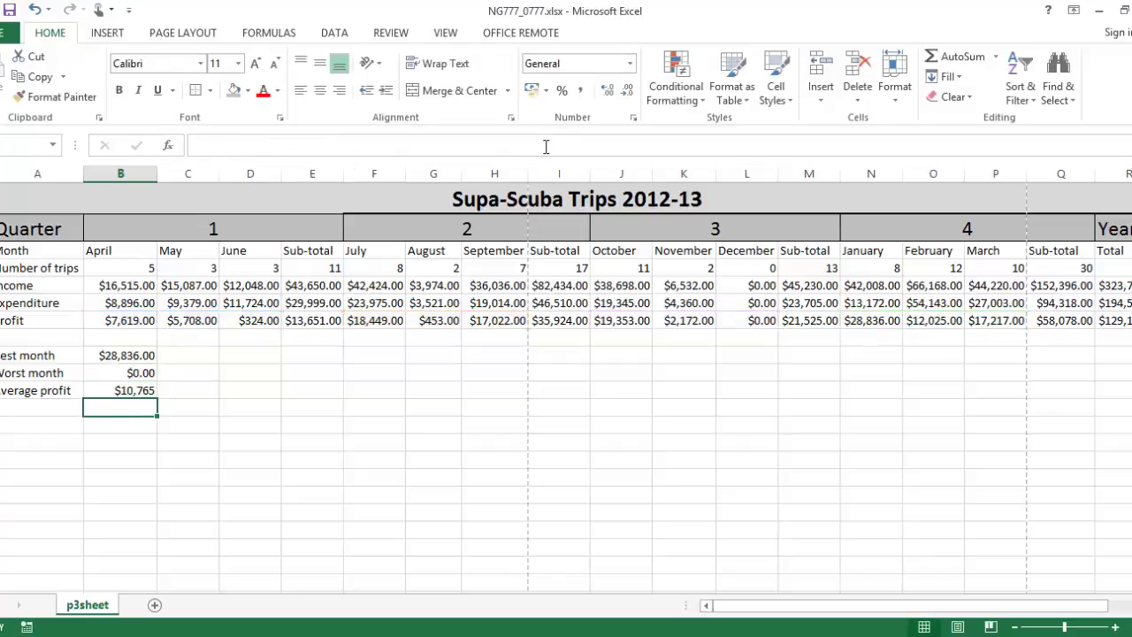
- Recheck task 16 in the exam paper, then nest B11's ROUND formula inside an INT function
{"action": "key", "text": "alt+Tab"}
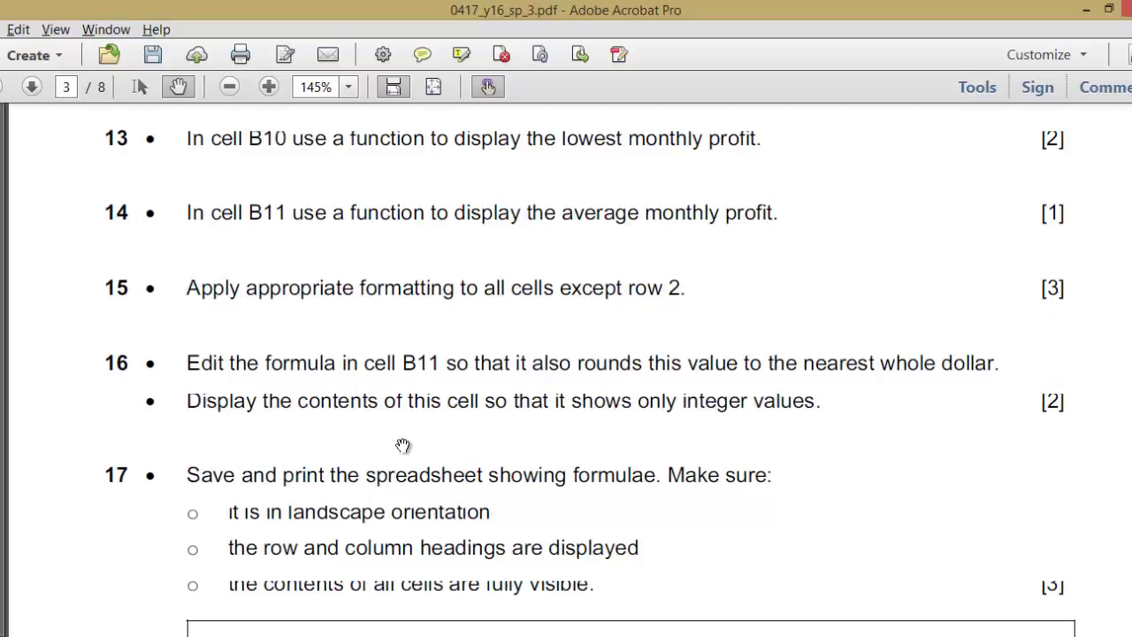
{"action": "key", "text": "alt+Tab"}
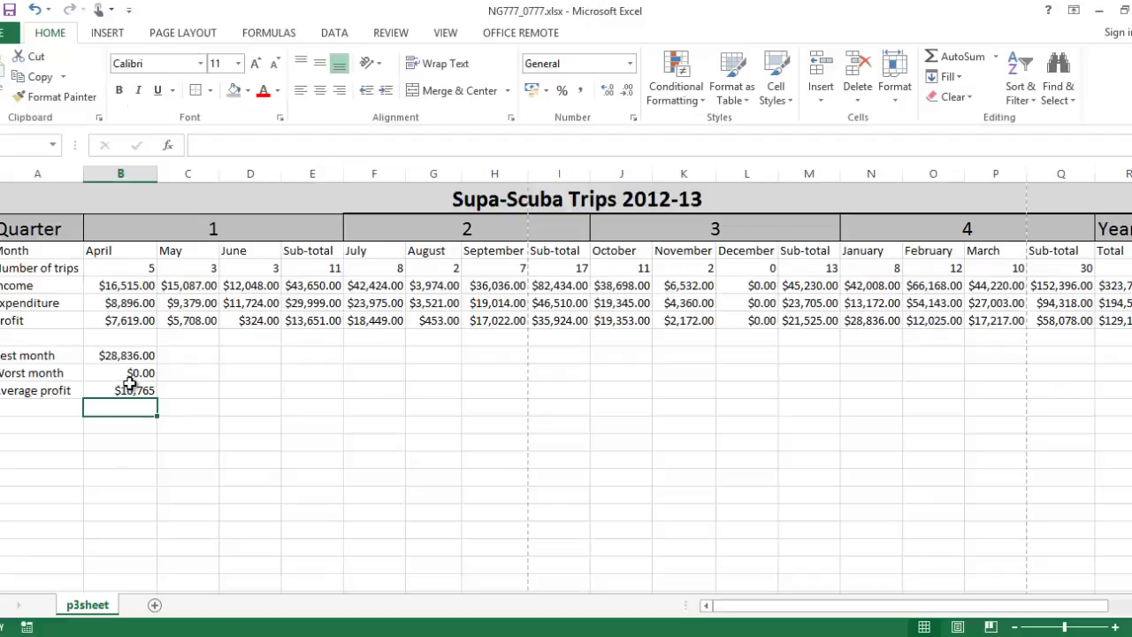
{"action": "left_click", "coordinate": [130, 388]}
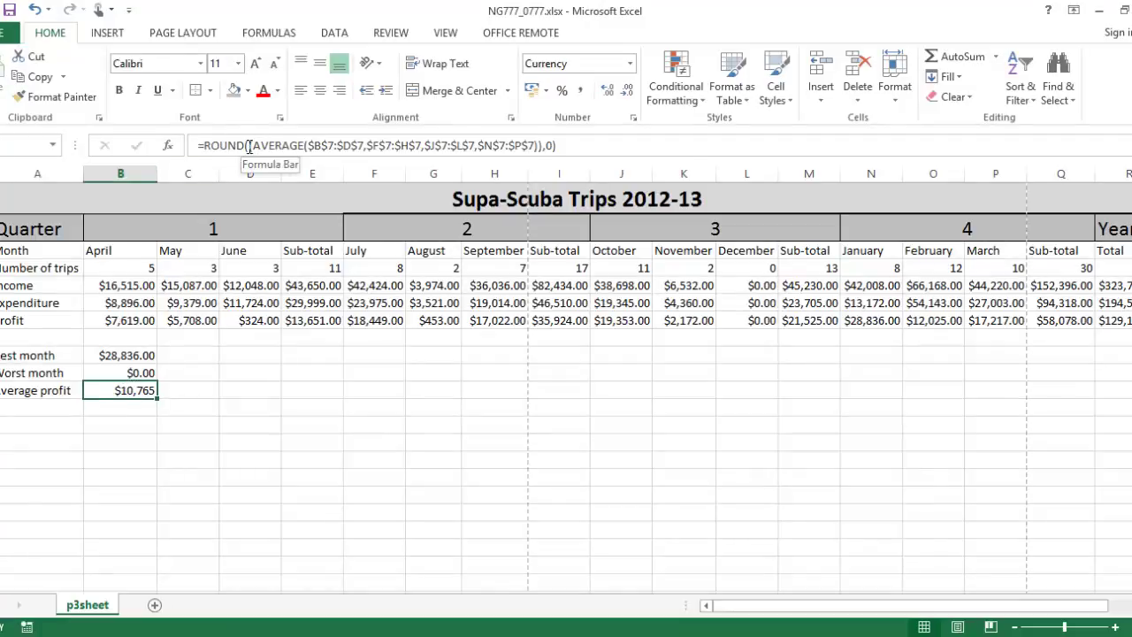
{"action": "left_click", "coordinate": [204, 146]}
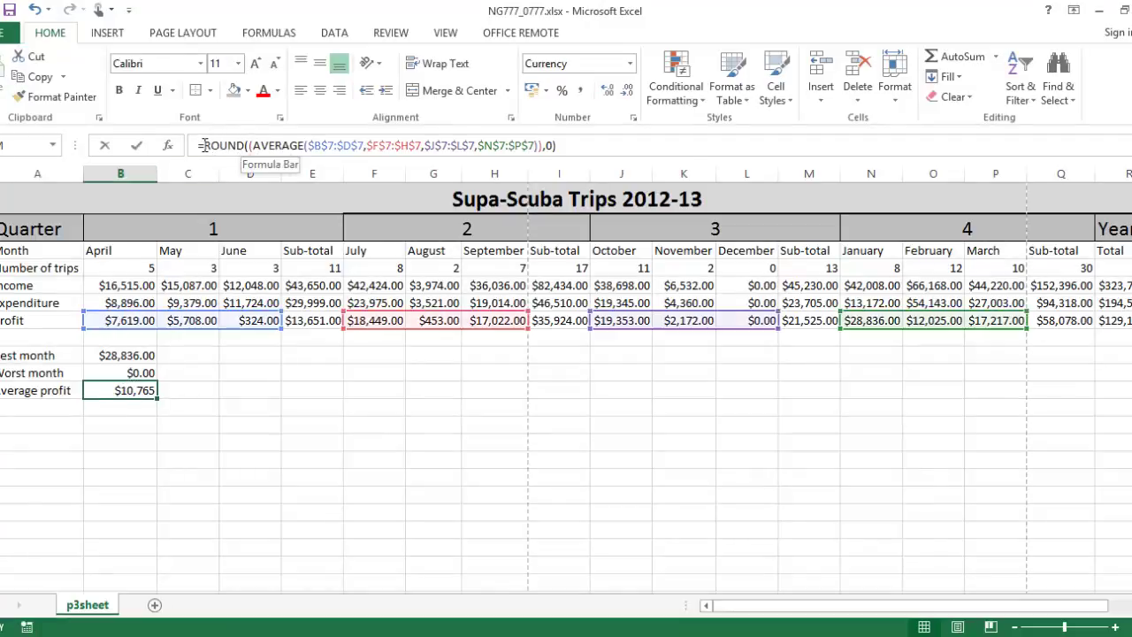
{"action": "type", "text": "INT("}
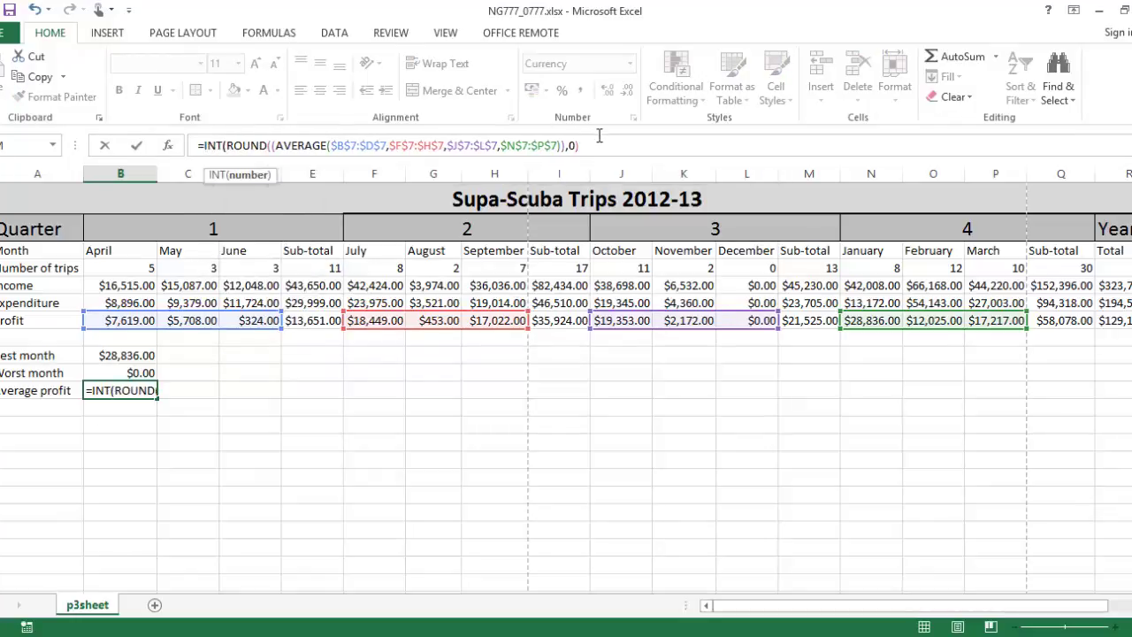
{"action": "type", "text": "("}
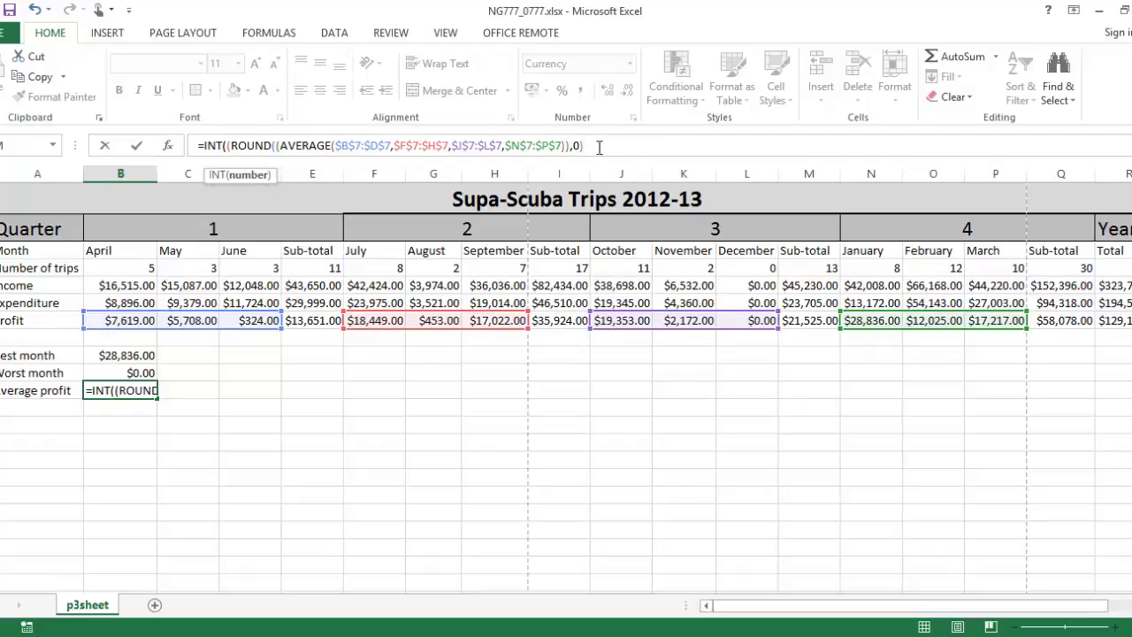
{"action": "left_click", "coordinate": [599, 148]}
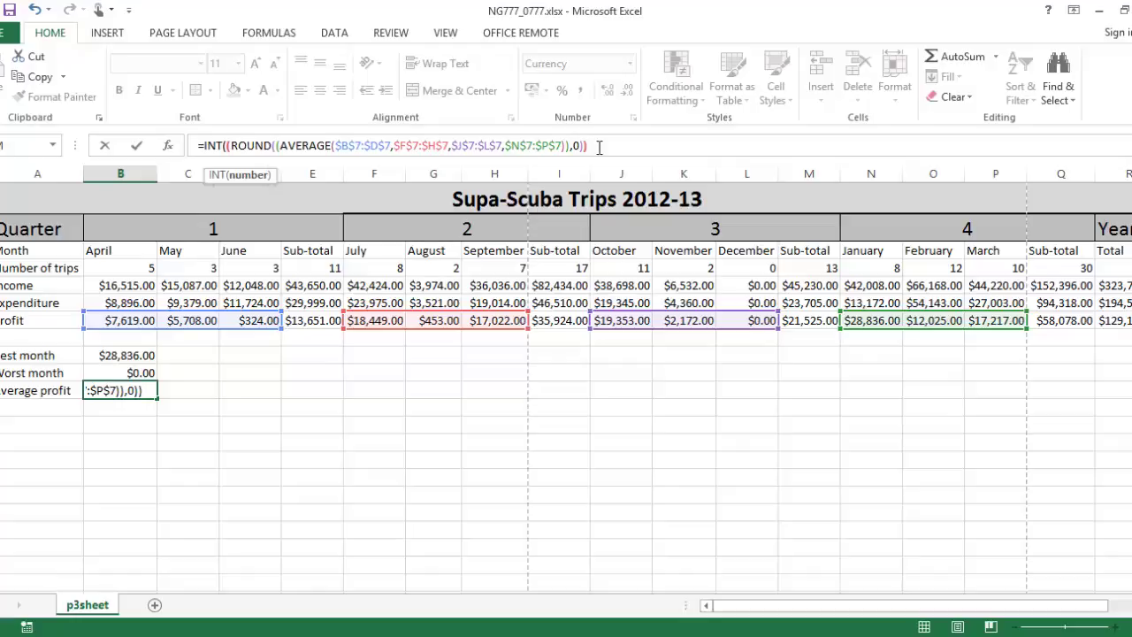
{"action": "type", "text": ")"}
{"action": "key", "text": "Return"}
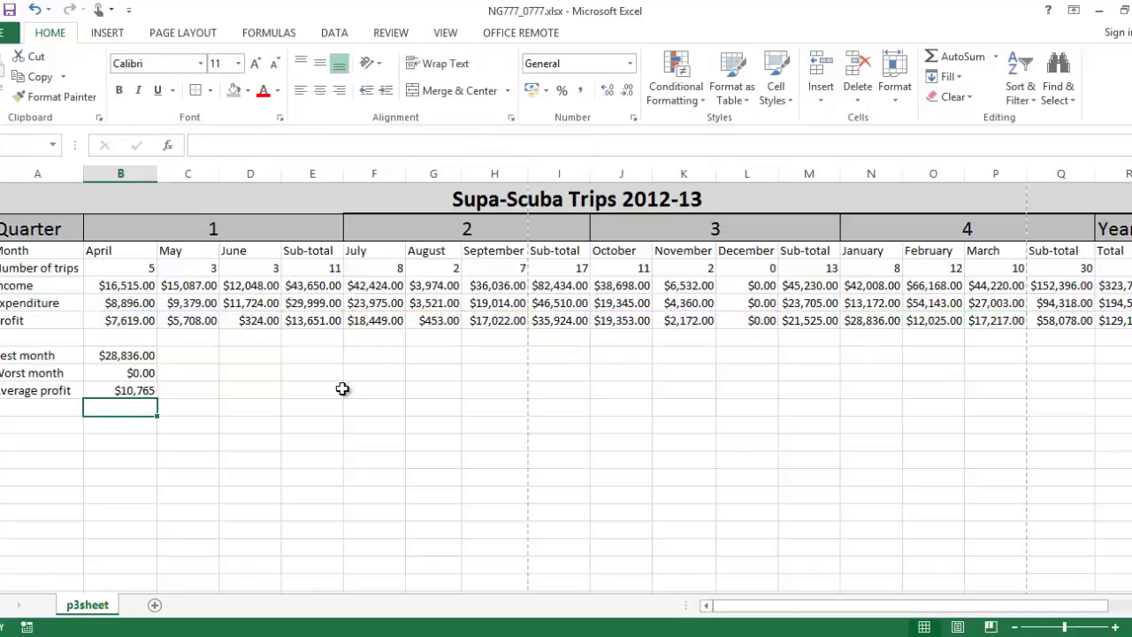
- Apply all borders and a light grey fill to the first quarter's Sub-total cells E3:E7
{"action": "scroll", "coordinate": [342, 389], "scroll_direction": "right", "scroll_amount": 3}
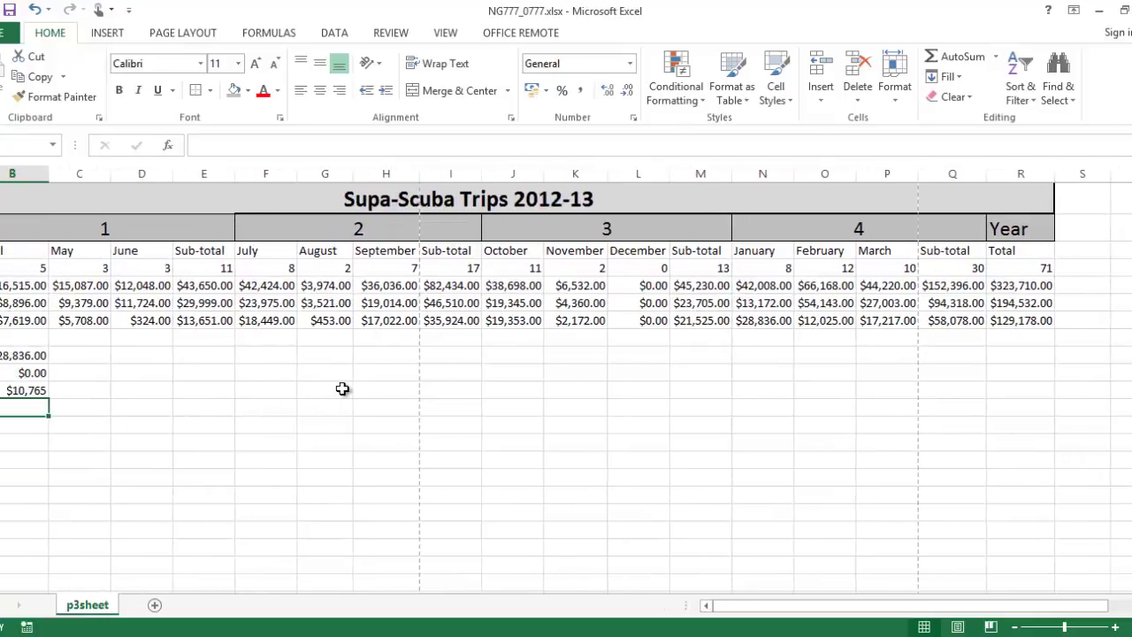
{"action": "scroll", "coordinate": [342, 390], "scroll_direction": "left", "scroll_amount": 2}
{"action": "key", "text": "alt"}
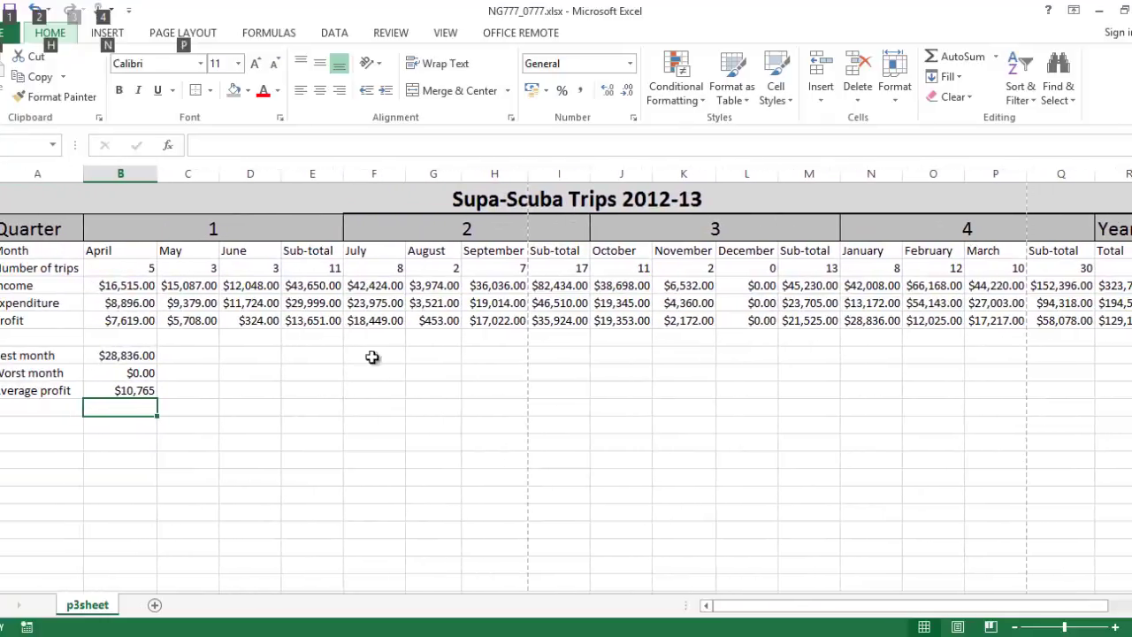
{"action": "key", "text": "alt"}
{"action": "left_click_drag", "start_coordinate": [307, 250], "coordinate": [306, 322]}
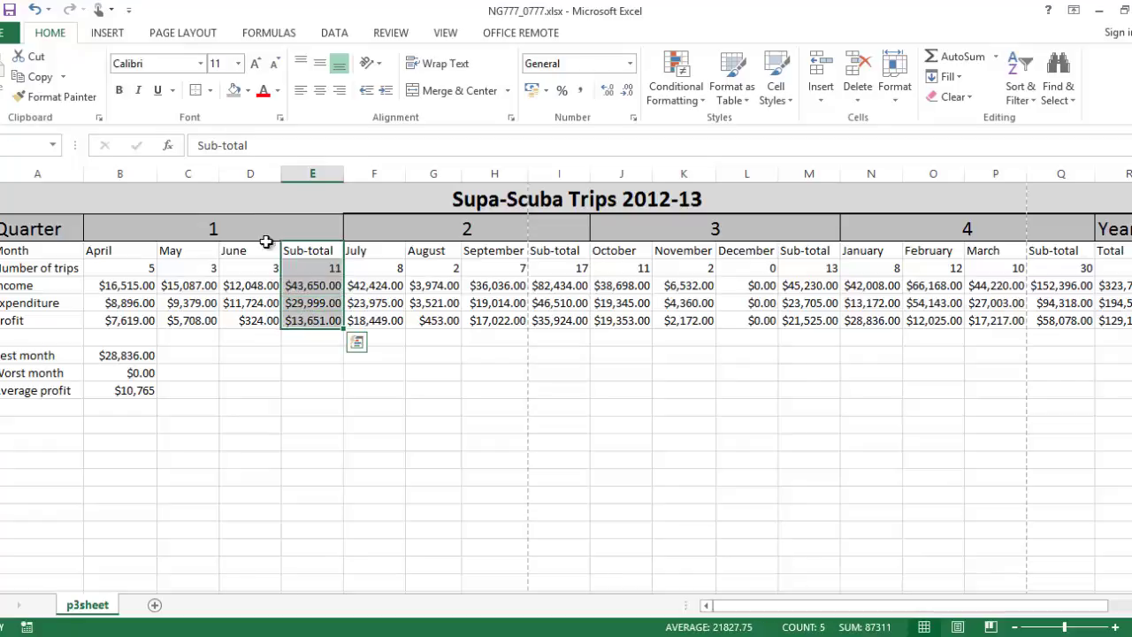
{"action": "left_click", "coordinate": [210, 91]}
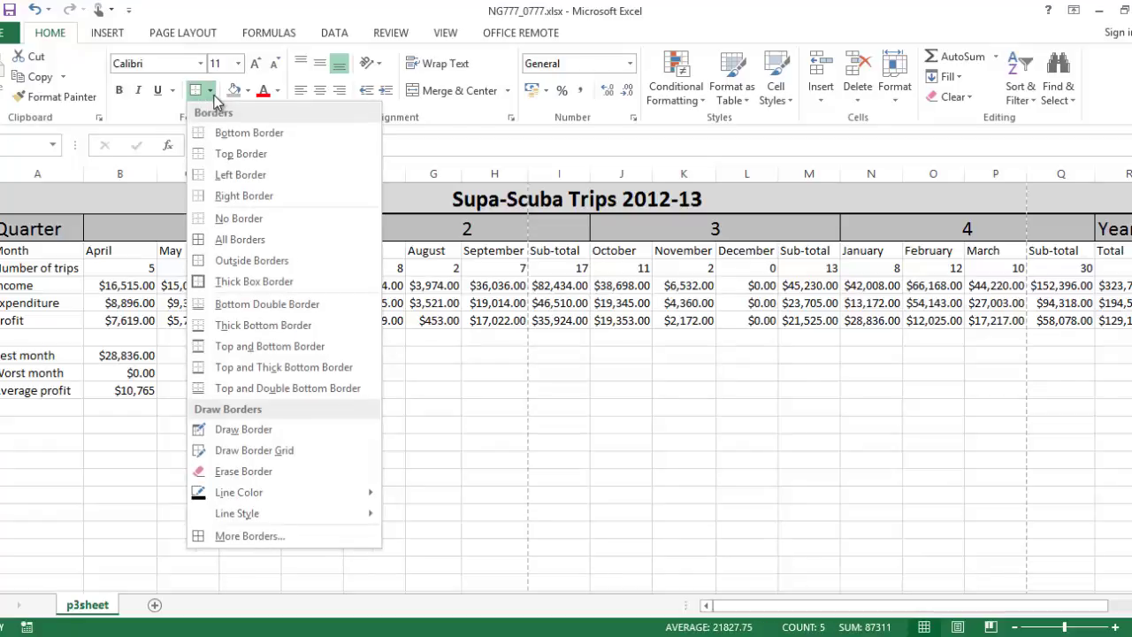
{"action": "left_click", "coordinate": [228, 245]}
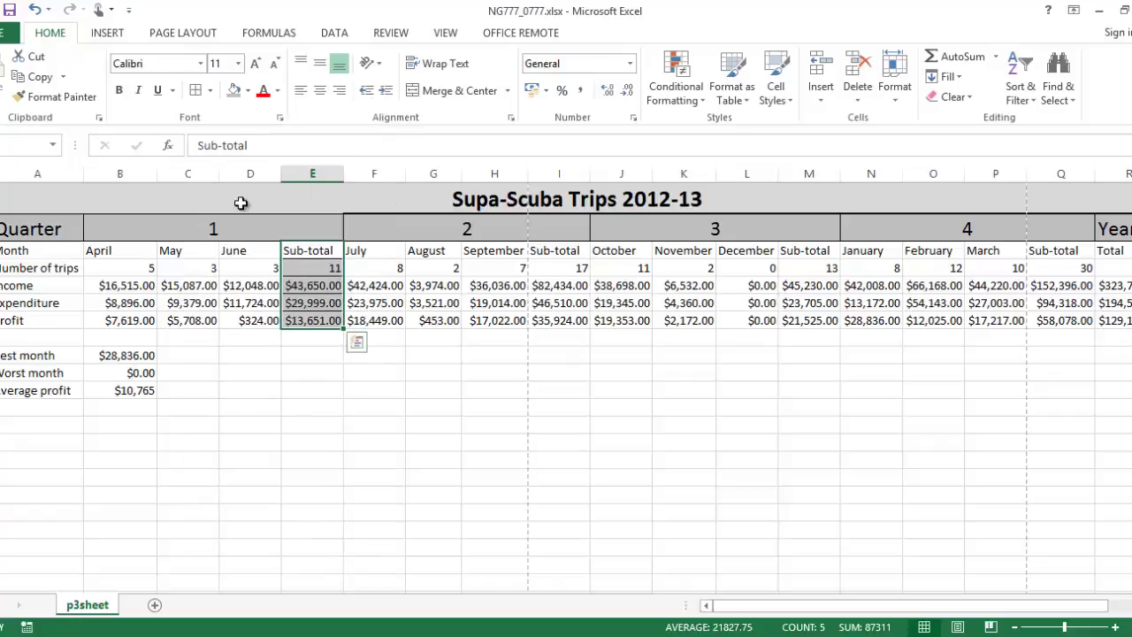
{"action": "left_click", "coordinate": [249, 90]}
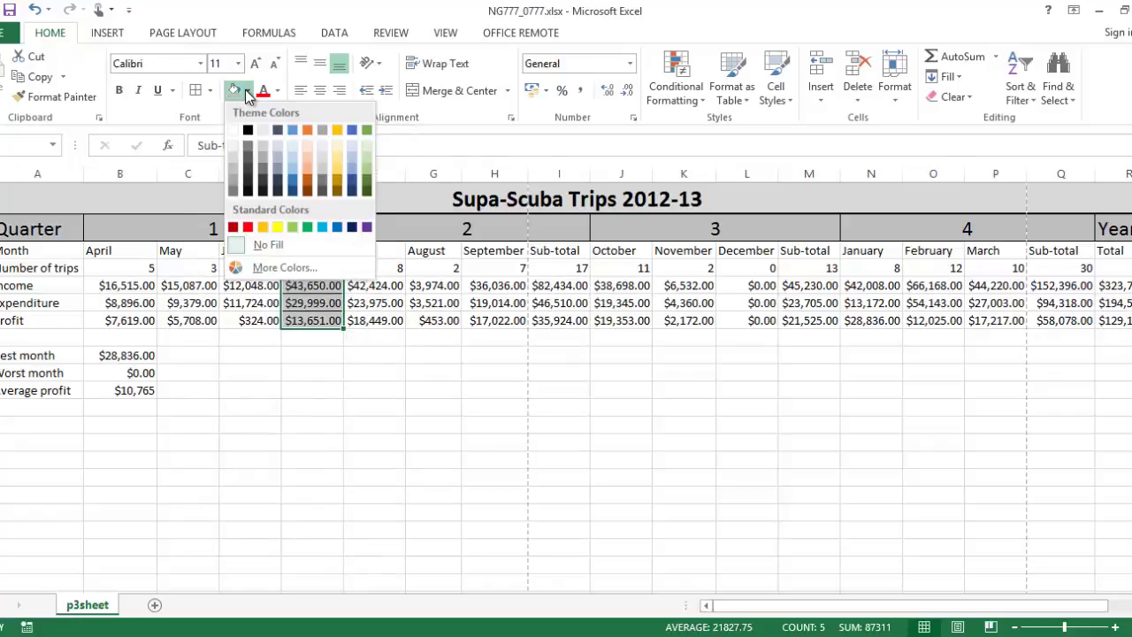
{"action": "left_click", "coordinate": [231, 157]}
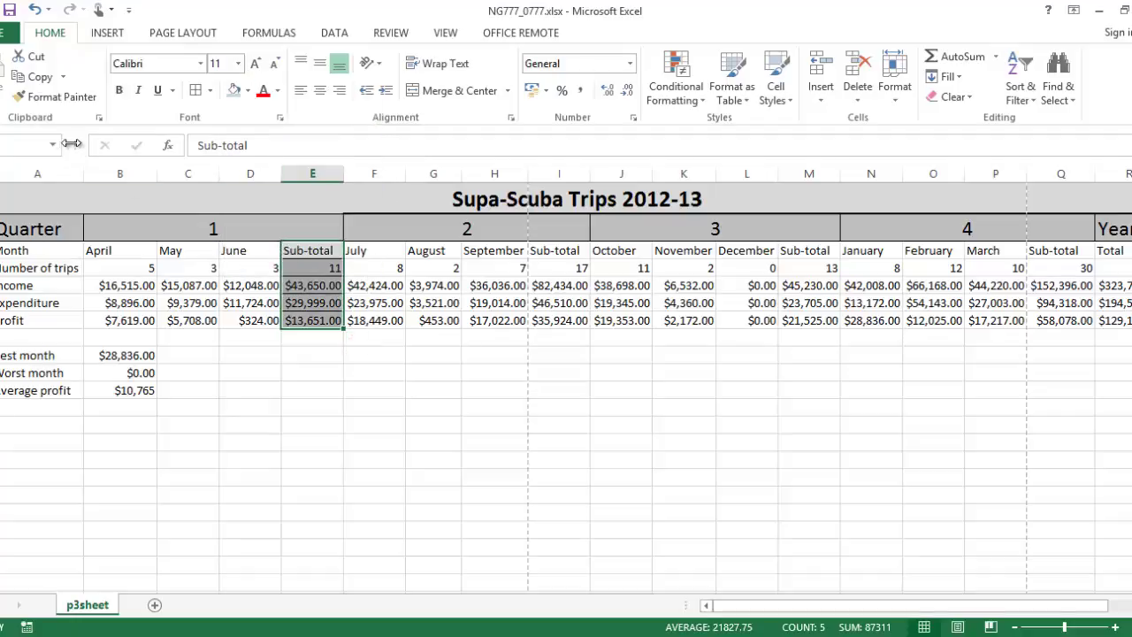
- Copy the formatting of E3:E7 to the Sub-total cells in columns I, M and Q with Format Painter
{"action": "left_click", "coordinate": [70, 104]}
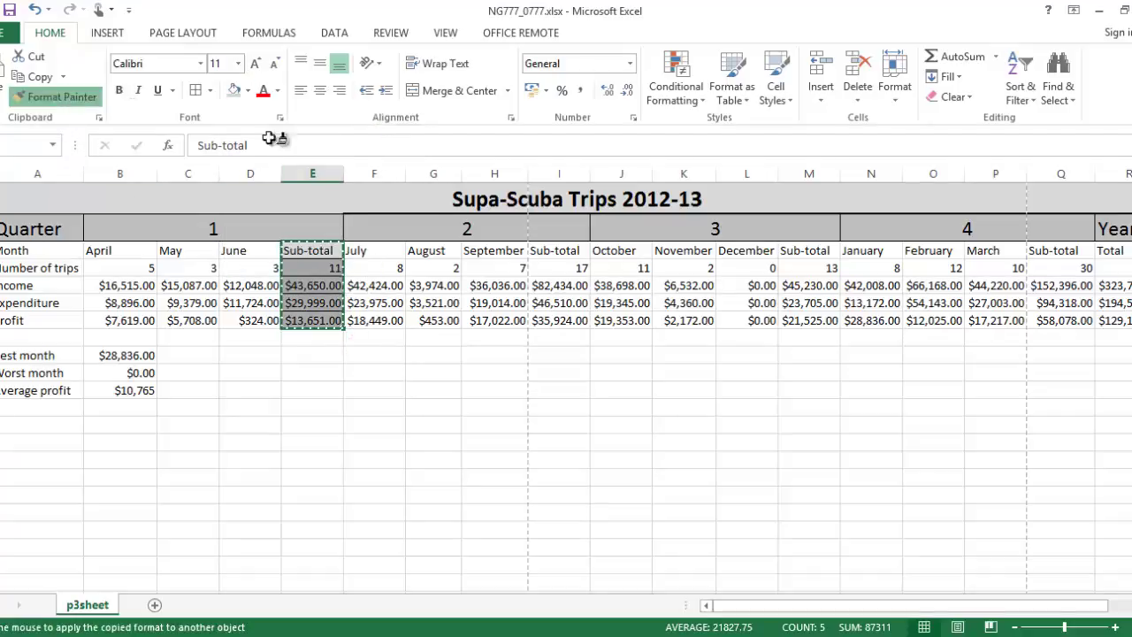
{"action": "left_click", "coordinate": [558, 254]}
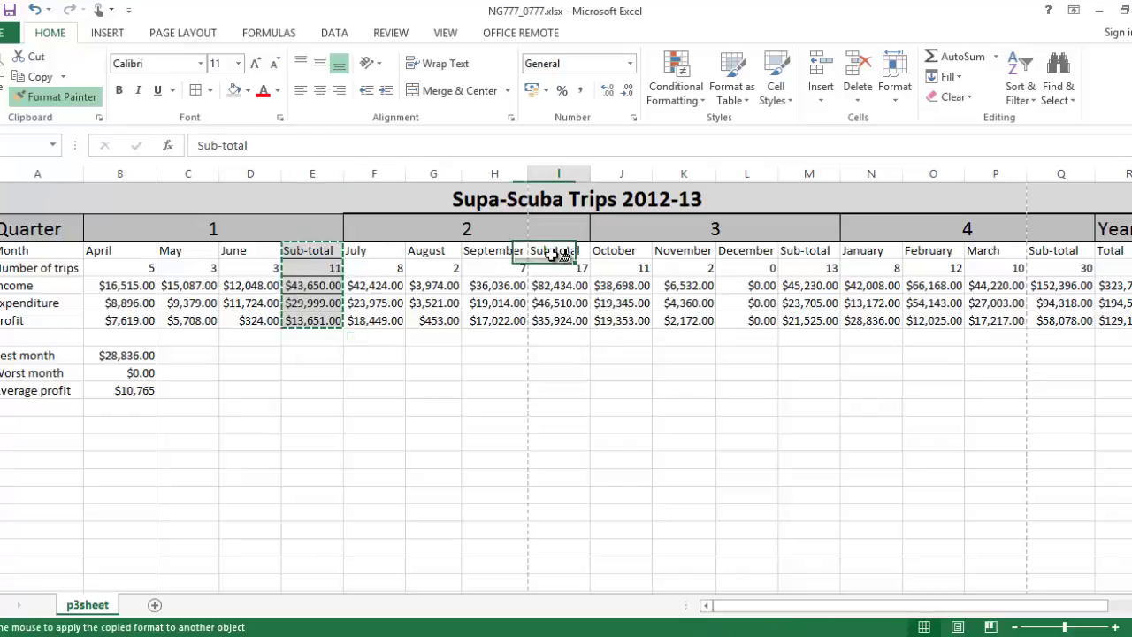
{"action": "left_click", "coordinate": [805, 253]}
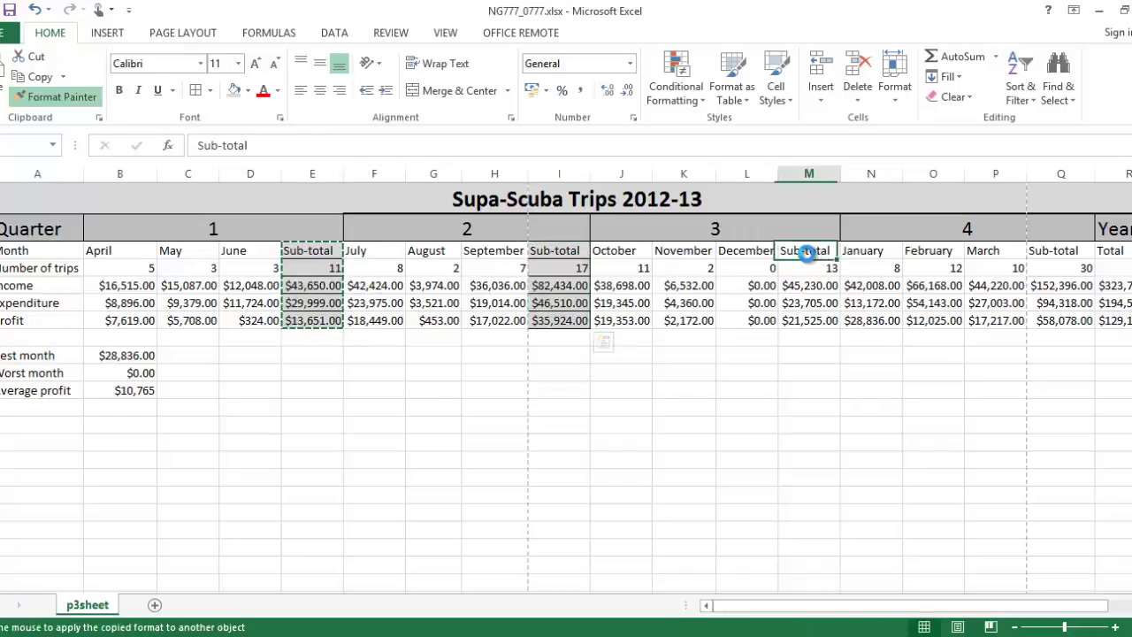
{"action": "left_click", "coordinate": [1060, 251]}
{"action": "scroll", "coordinate": [1062, 249], "scroll_direction": "right", "scroll_amount": 2}
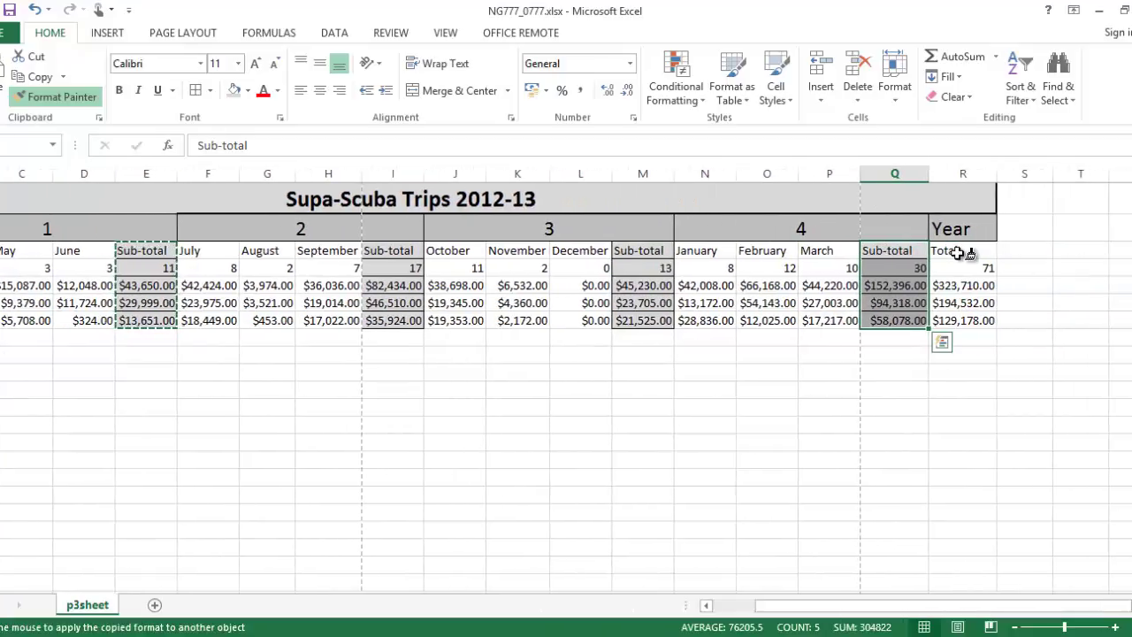
{"action": "key", "text": "Escape"}
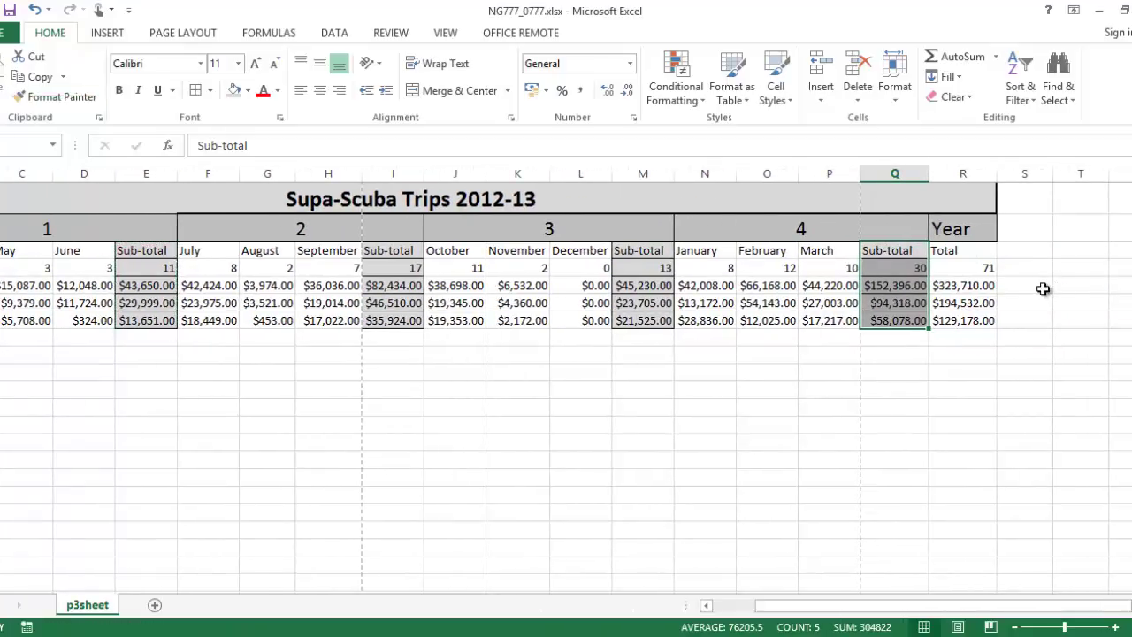
- Make the yearly Total cells R3:R7 bold with a grey fill and a thick box border
{"action": "left_click_drag", "start_coordinate": [947, 251], "coordinate": [951, 319]}
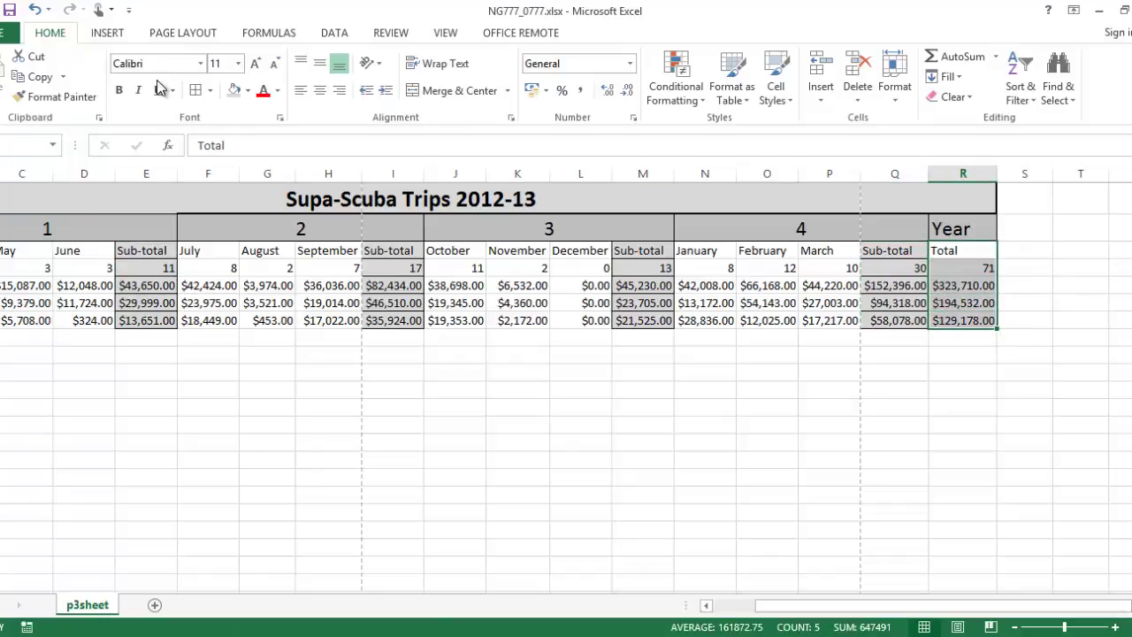
{"action": "left_click", "coordinate": [120, 91]}
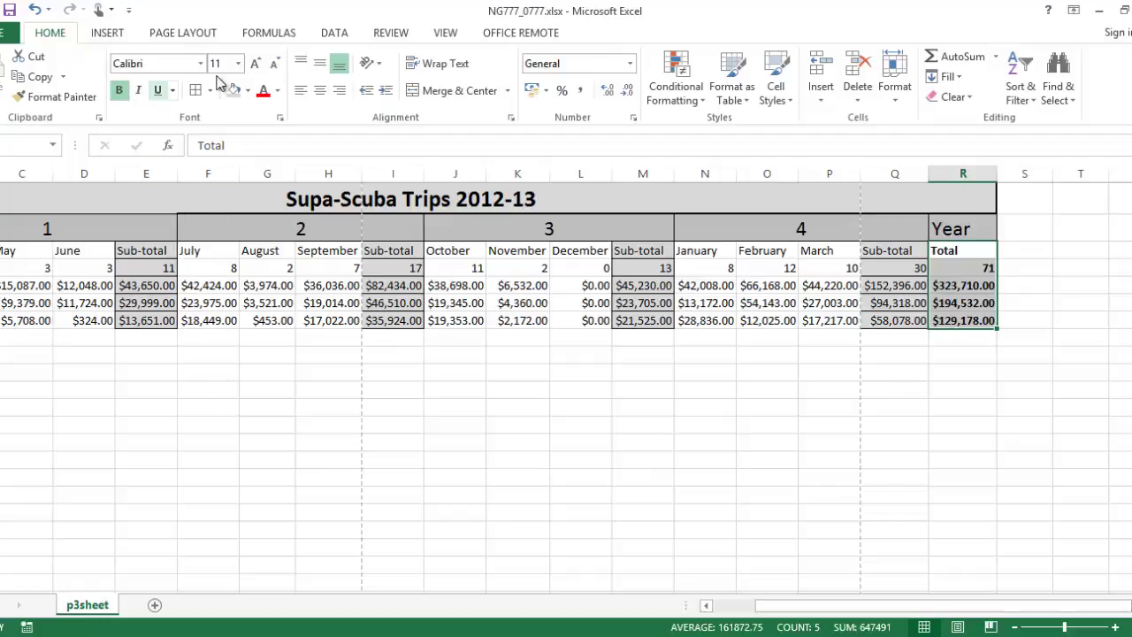
{"action": "left_click", "coordinate": [248, 90]}
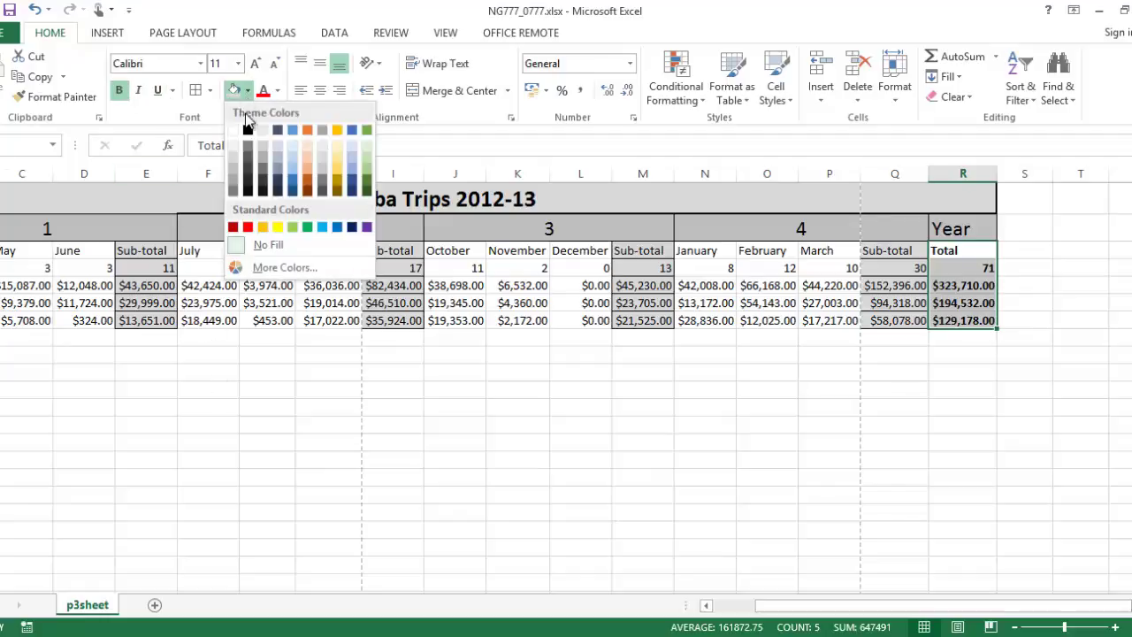
{"action": "left_click", "coordinate": [234, 164]}
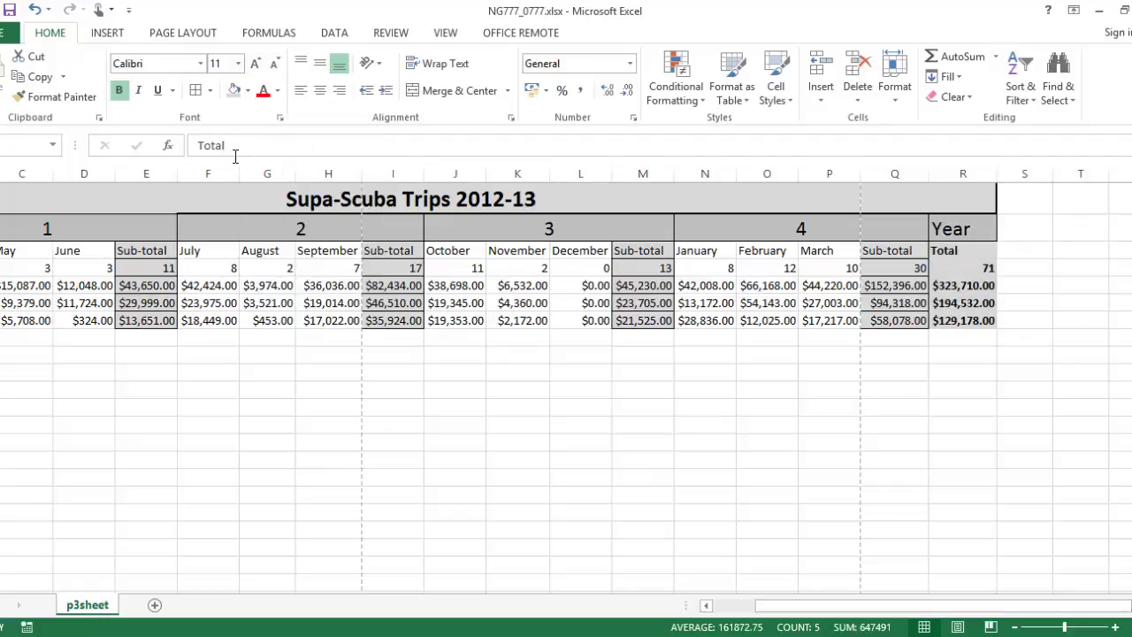
{"action": "left_click", "coordinate": [210, 91]}
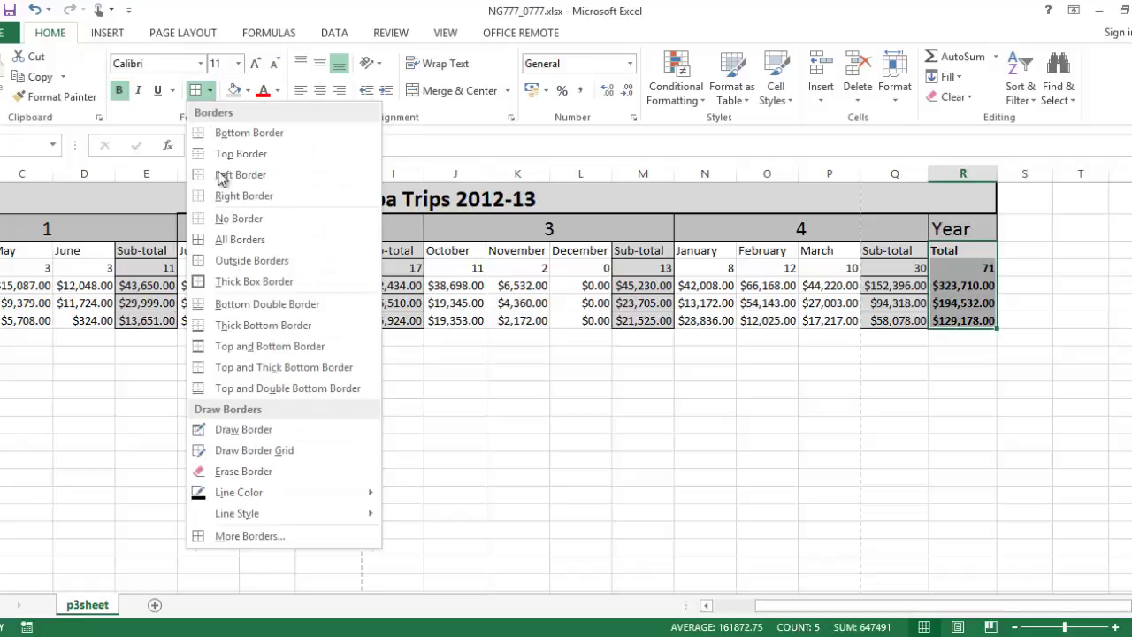
{"action": "left_click", "coordinate": [254, 294]}
{"action": "left_click", "coordinate": [482, 484]}
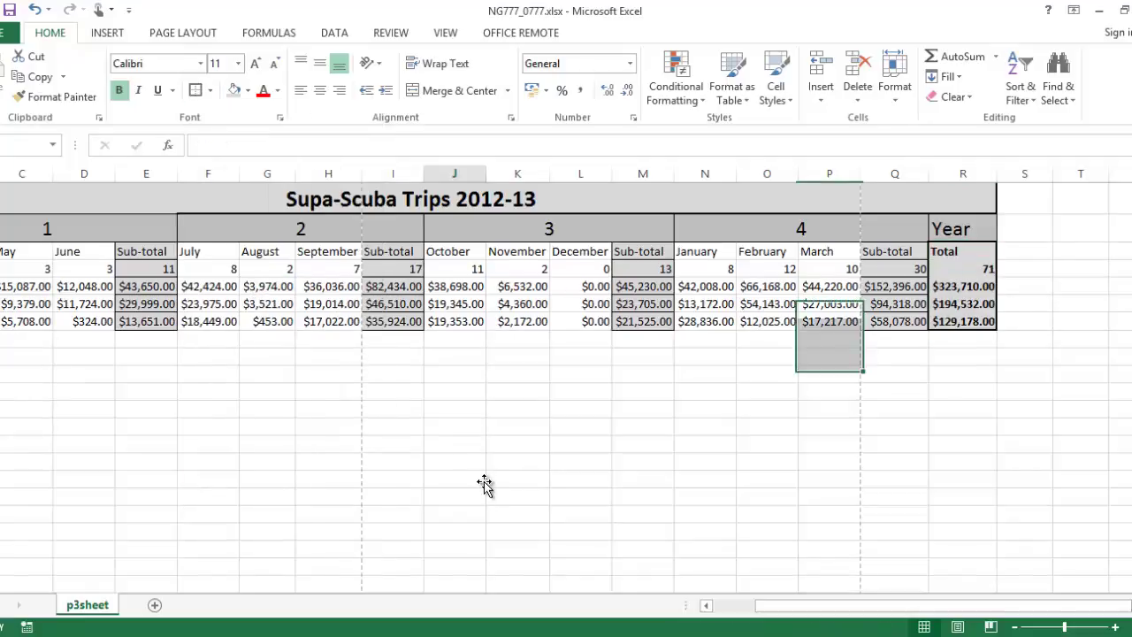
{"action": "scroll", "coordinate": [485, 484], "scroll_direction": "left", "scroll_amount": 3}
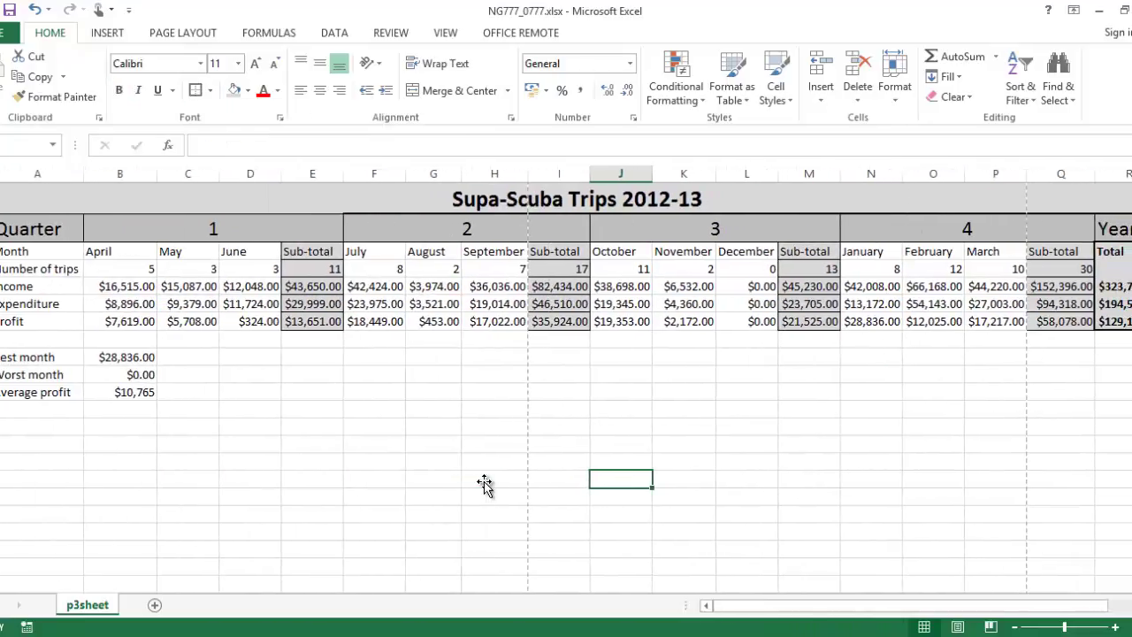
- Read tasks 17 and 18 in the exam paper, then show formulas in the worksheet
{"action": "key", "text": "alt+Tab"}
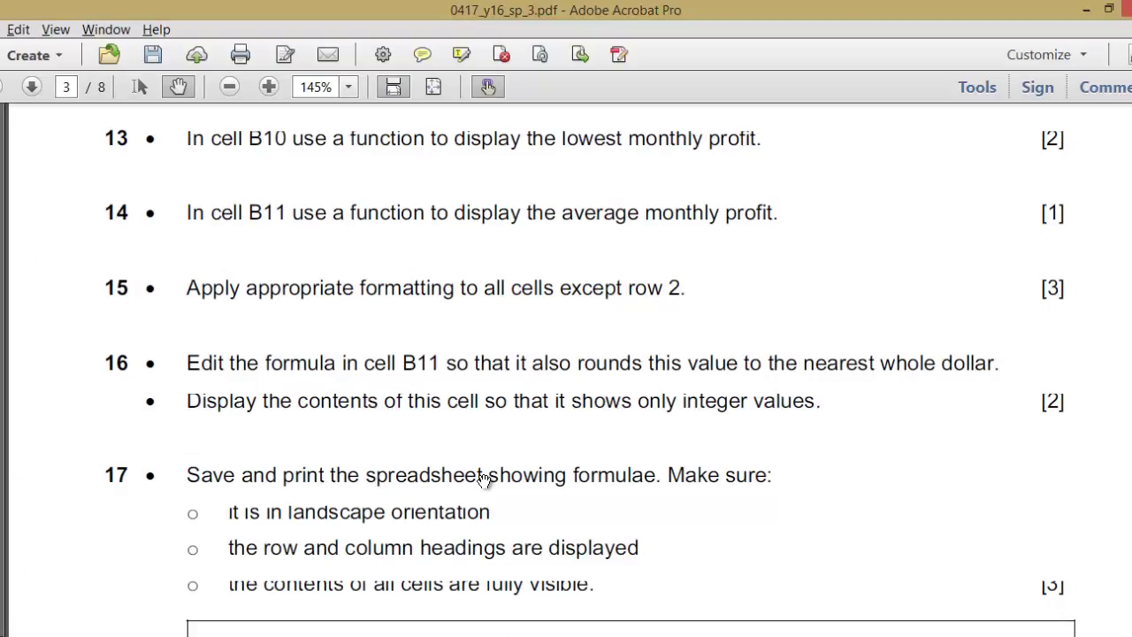
{"action": "scroll", "coordinate": [484, 479], "scroll_direction": "down", "scroll_amount": 5}
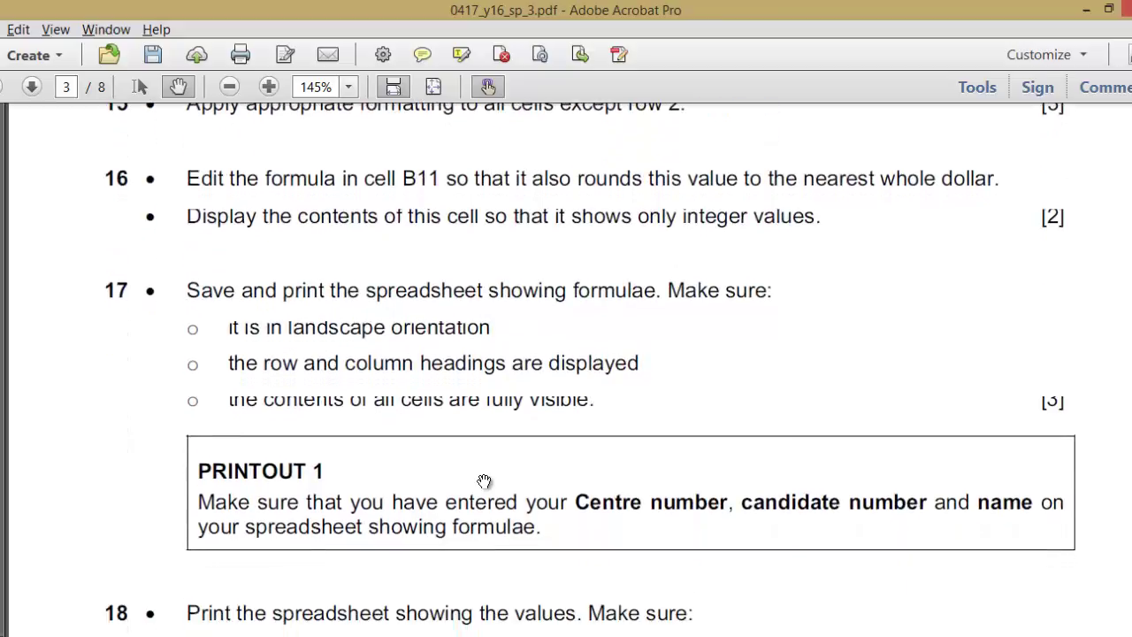
{"action": "scroll", "coordinate": [484, 480], "scroll_direction": "down", "scroll_amount": 2}
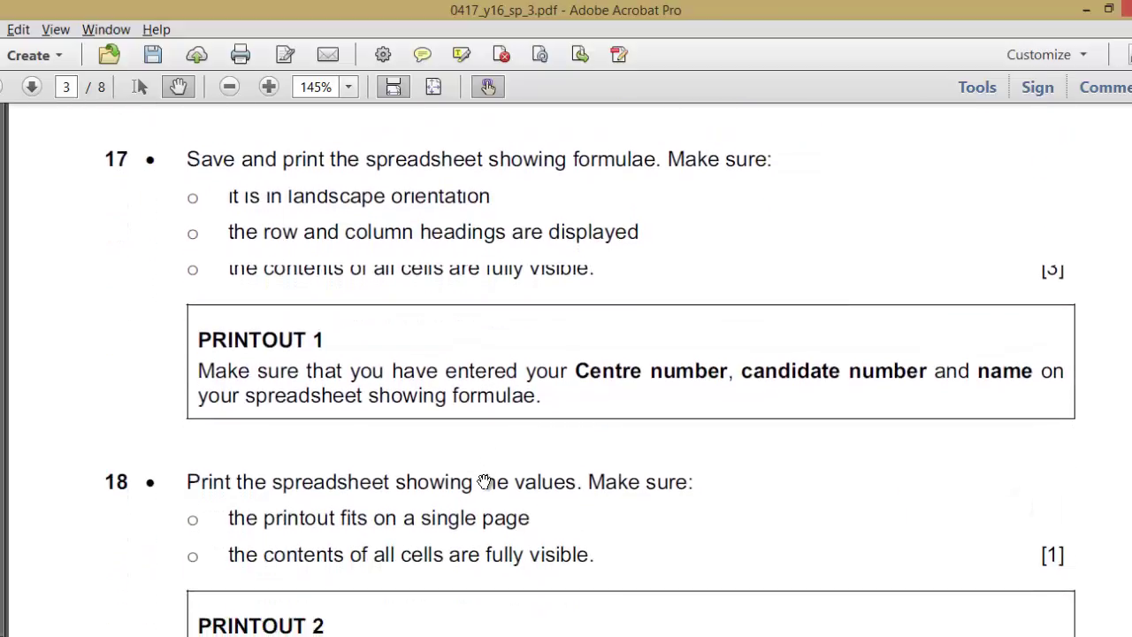
{"action": "key", "text": "alt+Tab"}
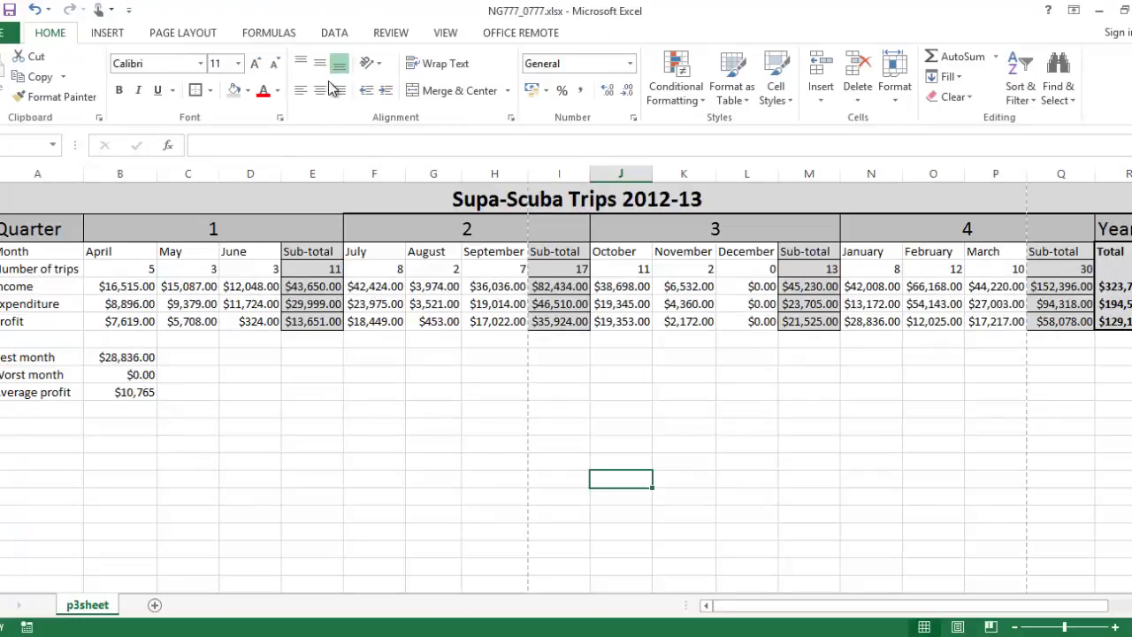
{"action": "left_click", "coordinate": [288, 35]}
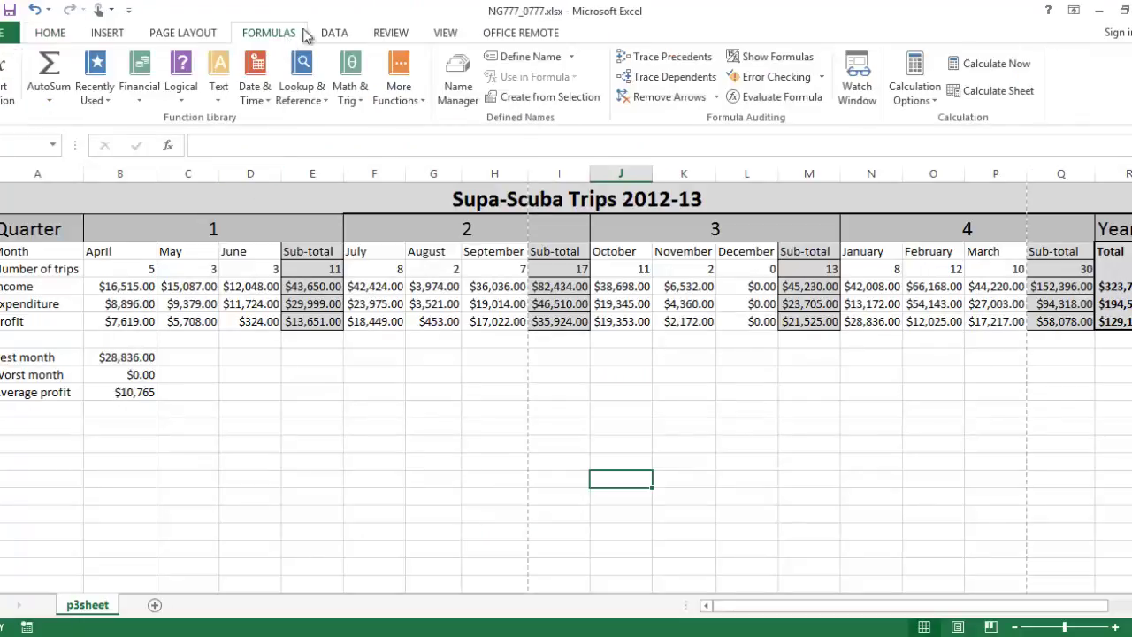
{"action": "left_click", "coordinate": [770, 57]}
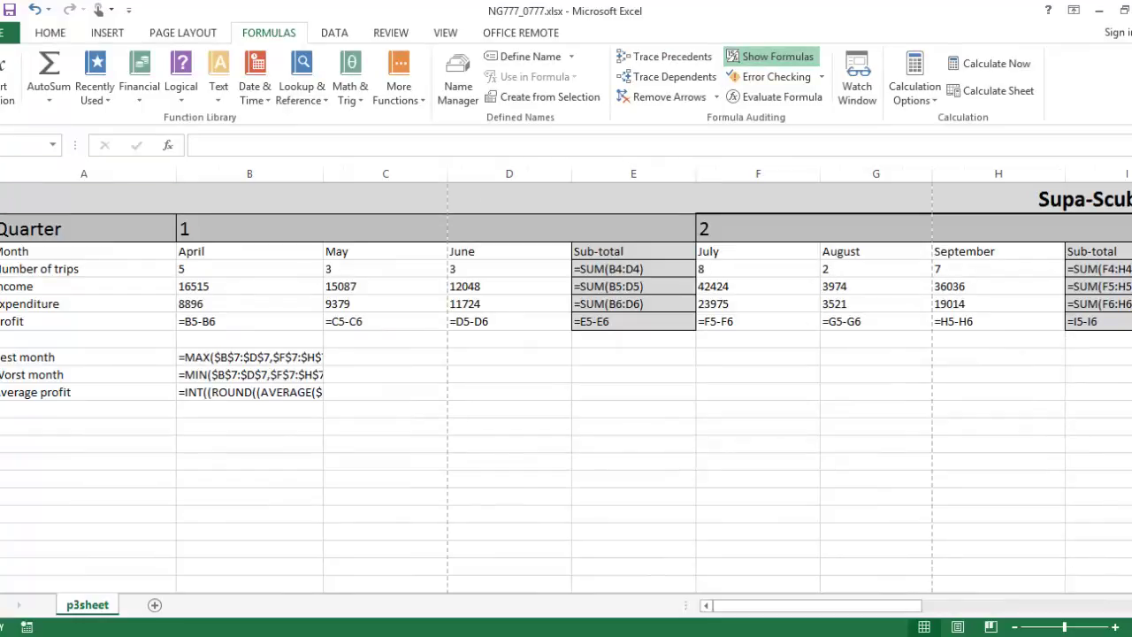
- Autofit all column widths of the sheet so every formula fits its cell
{"action": "key", "text": "ctrl+a"}
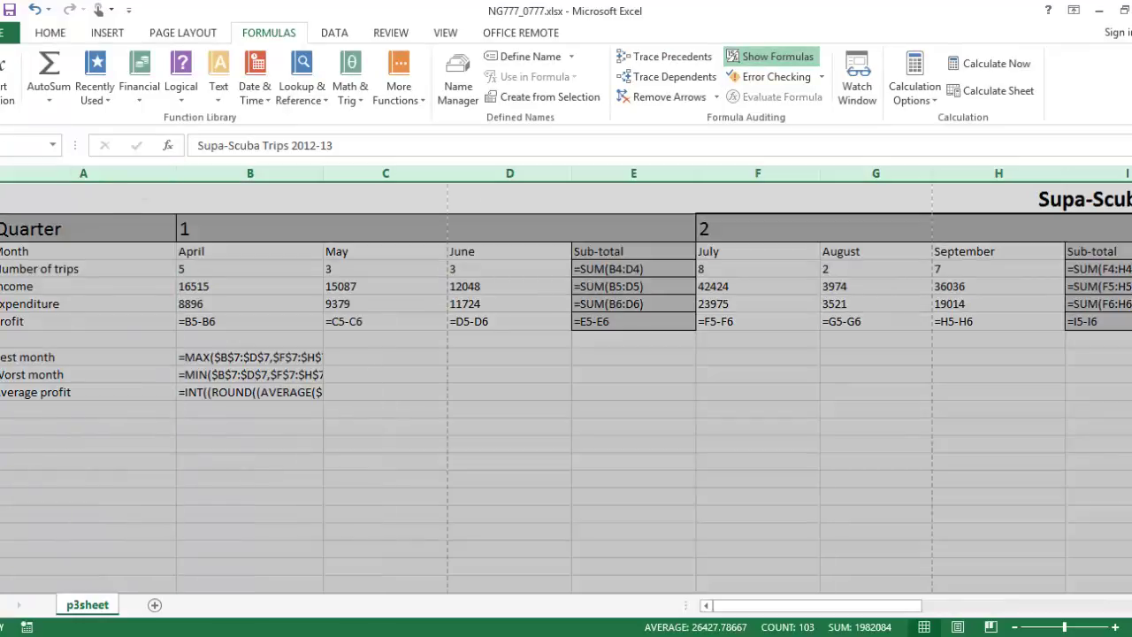
{"action": "double_click", "coordinate": [176, 174]}
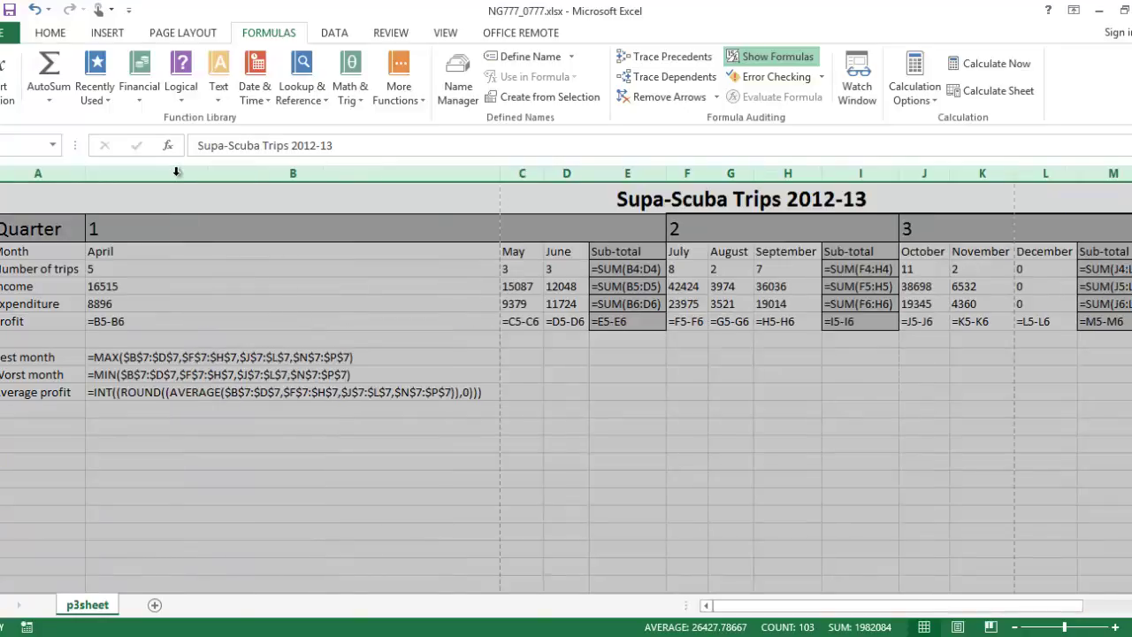
{"action": "left_click", "coordinate": [342, 408]}
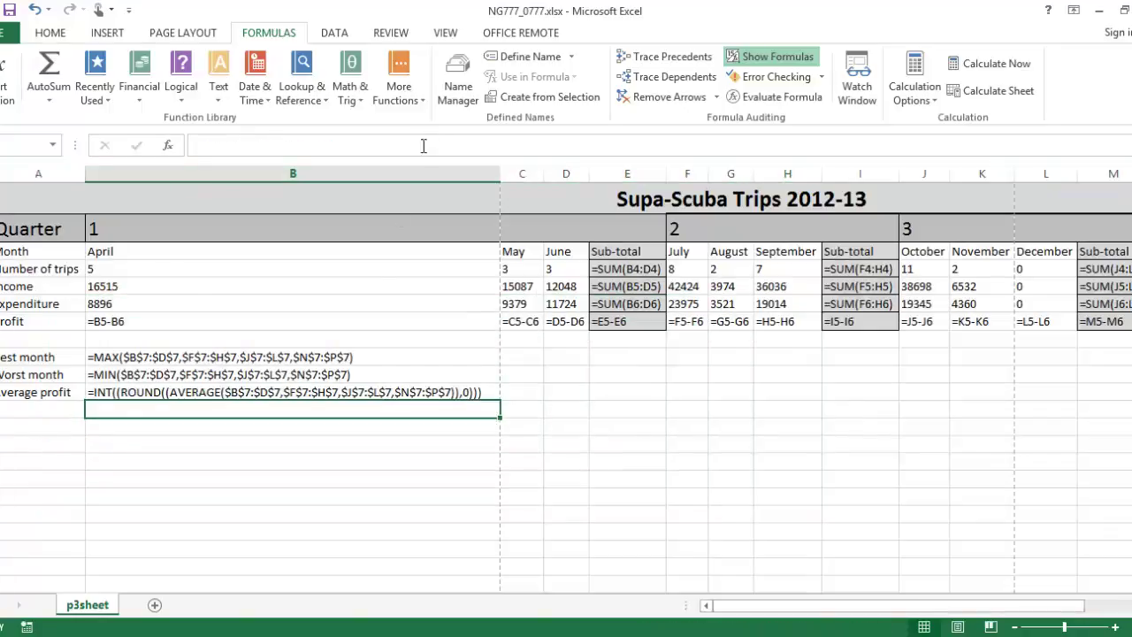
- Select the whole table A1:R12 and set the printout to cover only the current selection
{"action": "left_click", "coordinate": [430, 197]}
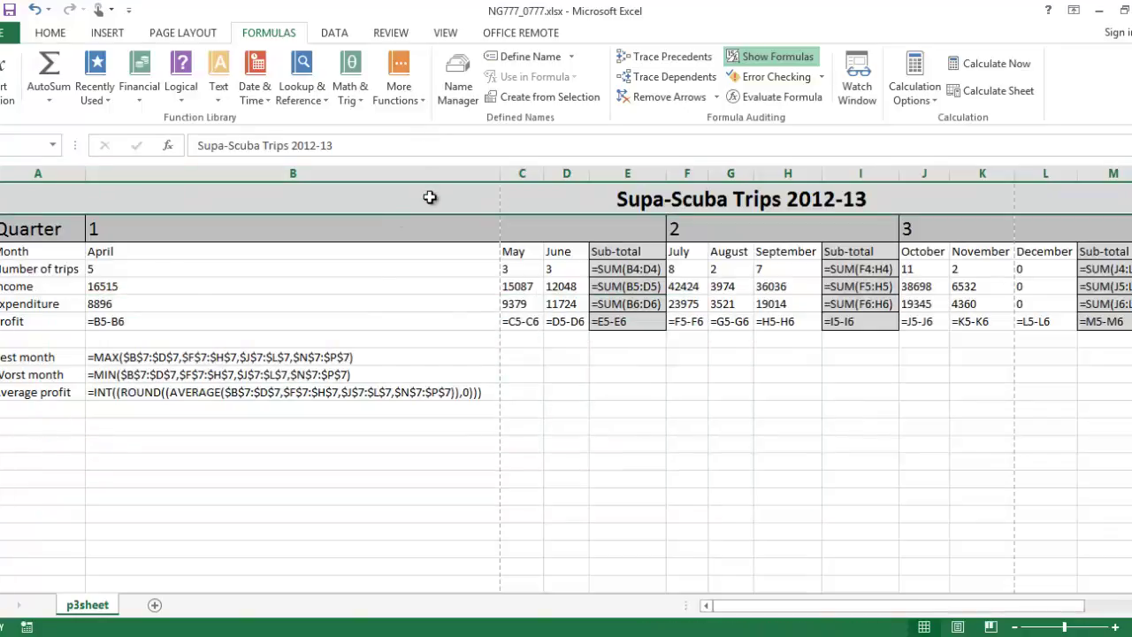
{"action": "left_click_drag", "start_coordinate": [430, 197], "coordinate": [18, 411]}
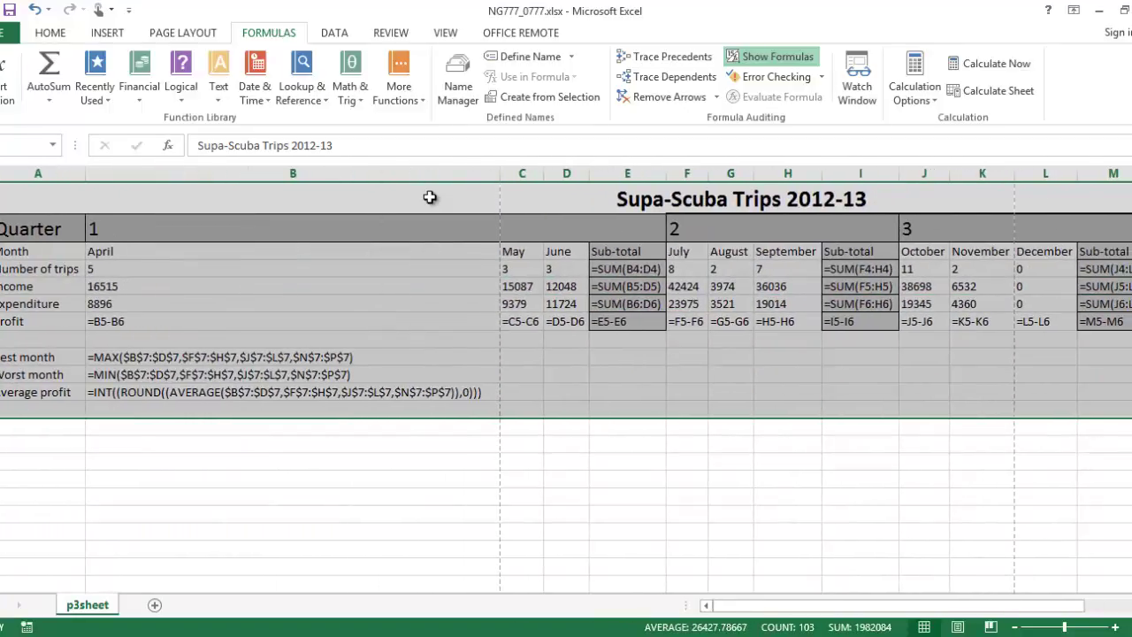
{"action": "left_click", "coordinate": [13, 33]}
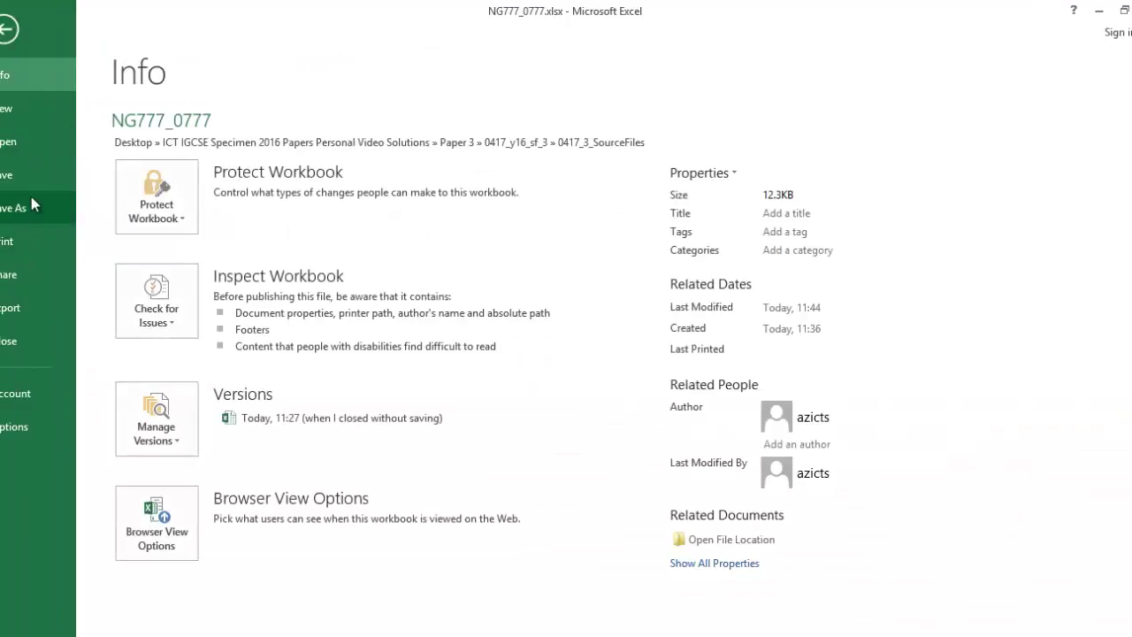
{"action": "left_click", "coordinate": [25, 248]}
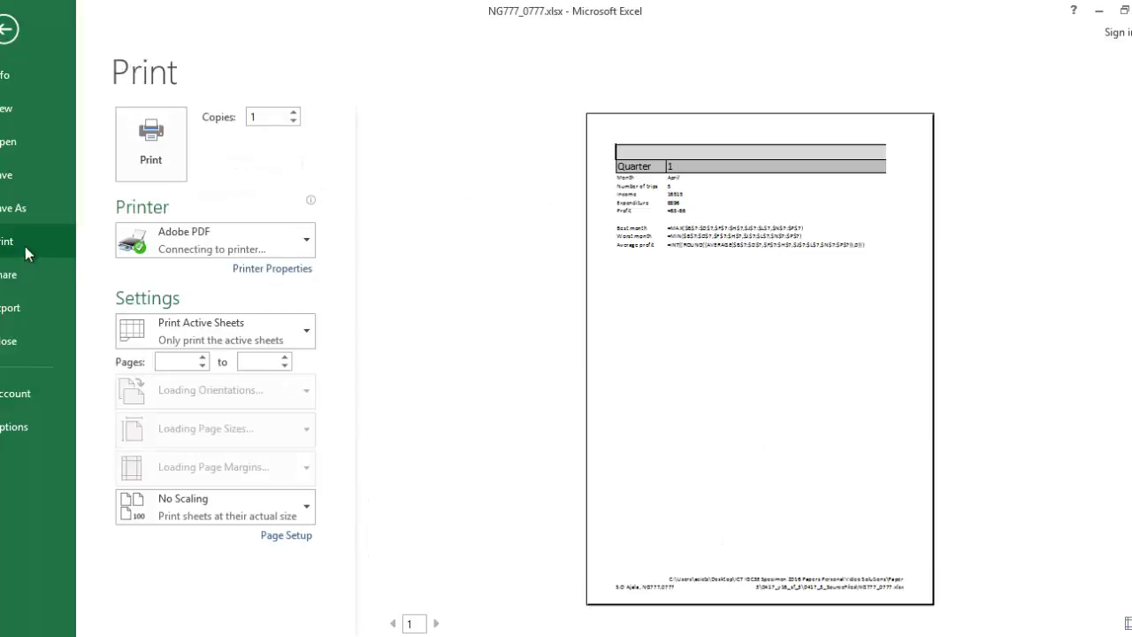
{"action": "left_click", "coordinate": [208, 340]}
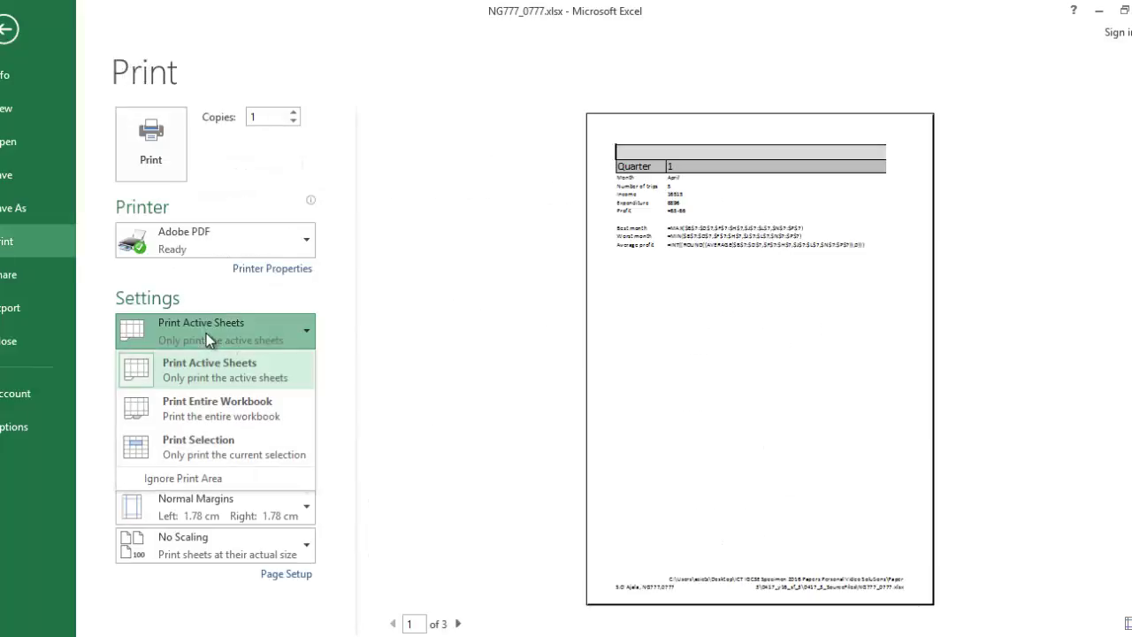
{"action": "left_click", "coordinate": [205, 449]}
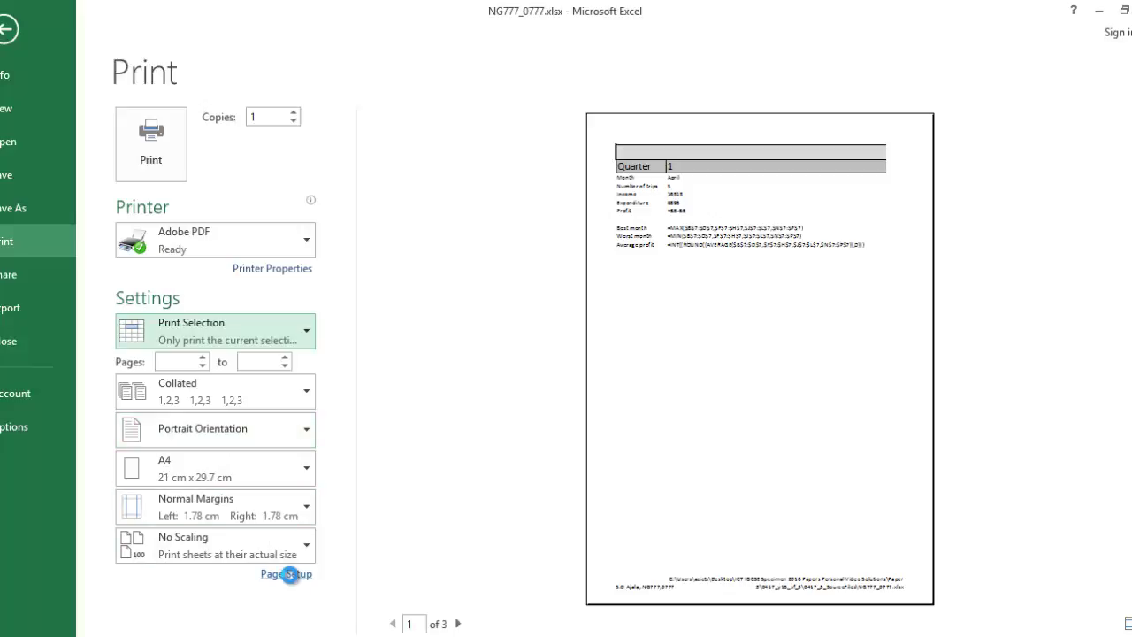
- Check task 17 in the exam paper and set the formulae printout's page orientation to landscape
{"action": "left_click", "coordinate": [288, 575]}
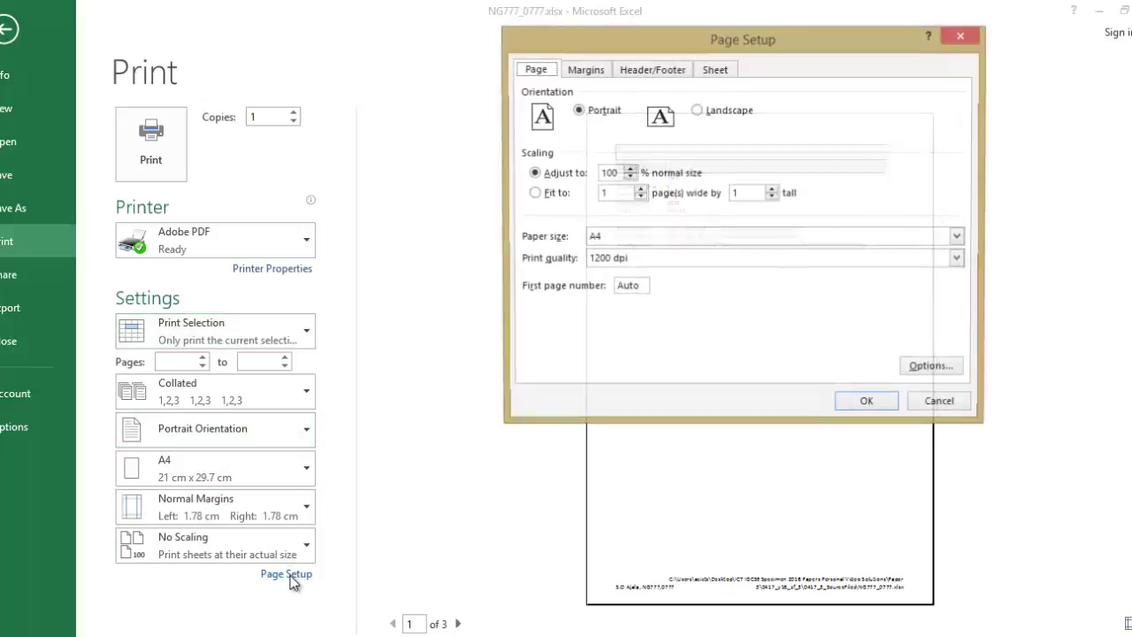
{"action": "left_click", "coordinate": [719, 71]}
{"action": "key", "text": "alt+Tab"}
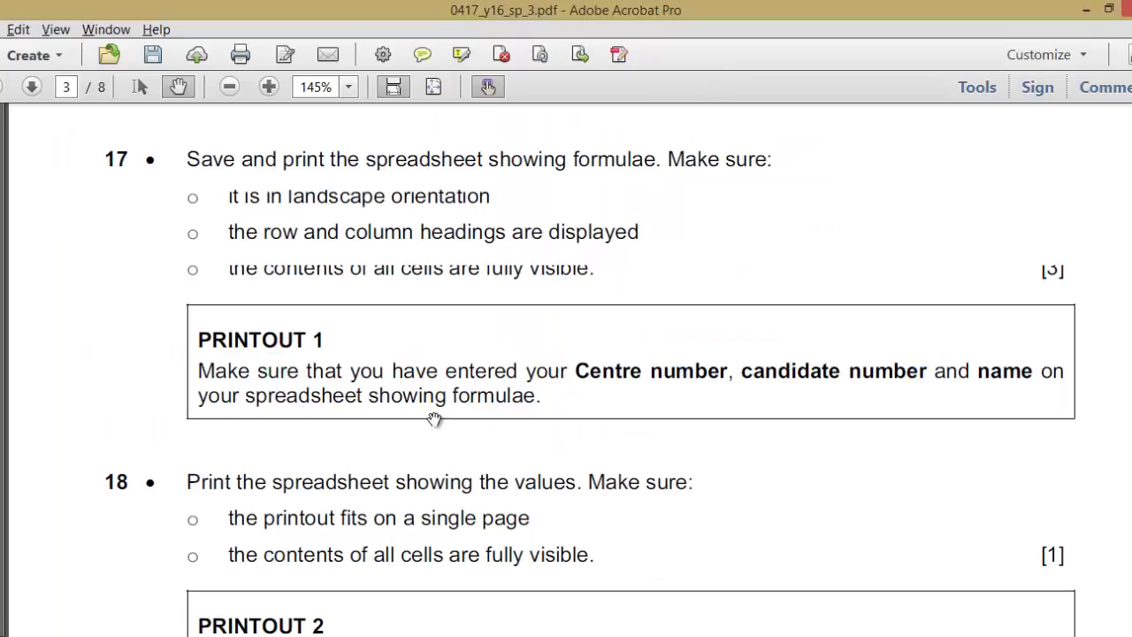
{"action": "key", "text": "alt+Tab"}
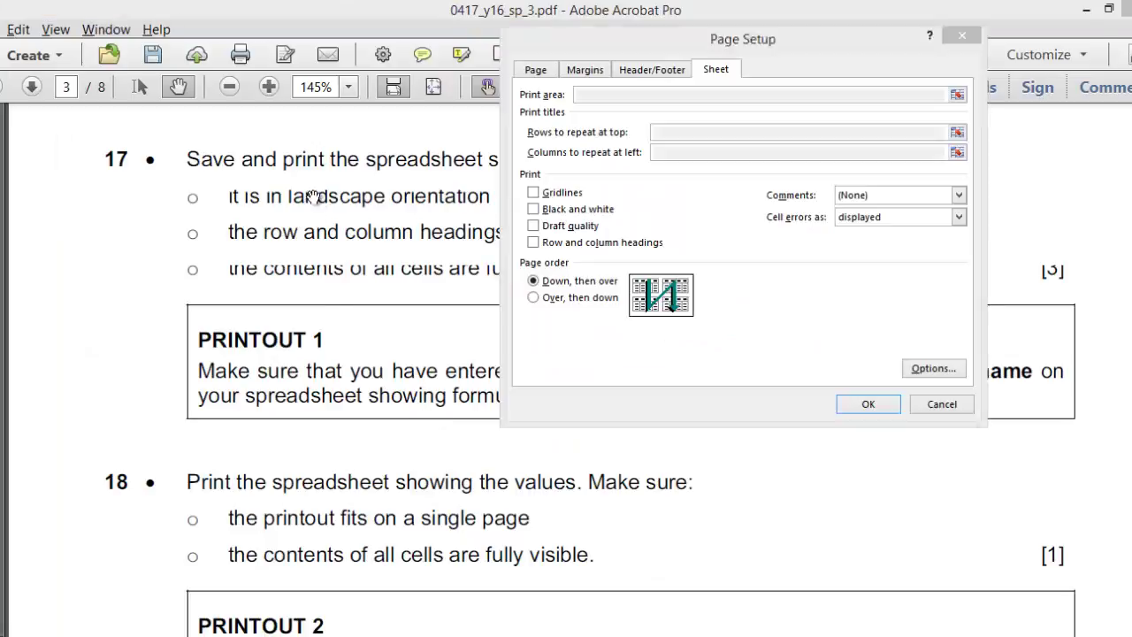
{"action": "left_click", "coordinate": [535, 70]}
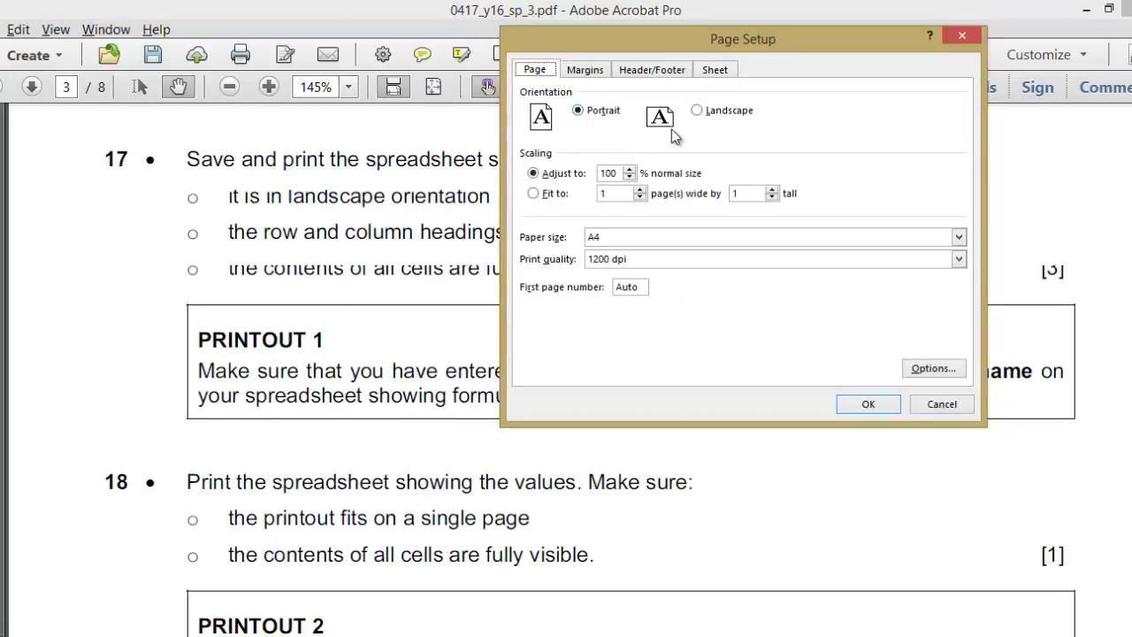
{"action": "left_click", "coordinate": [698, 111]}
- Include row and column headings in the formulae printout as task 17 asks, then check the preview's second page
{"action": "key", "text": "alt+Tab"}
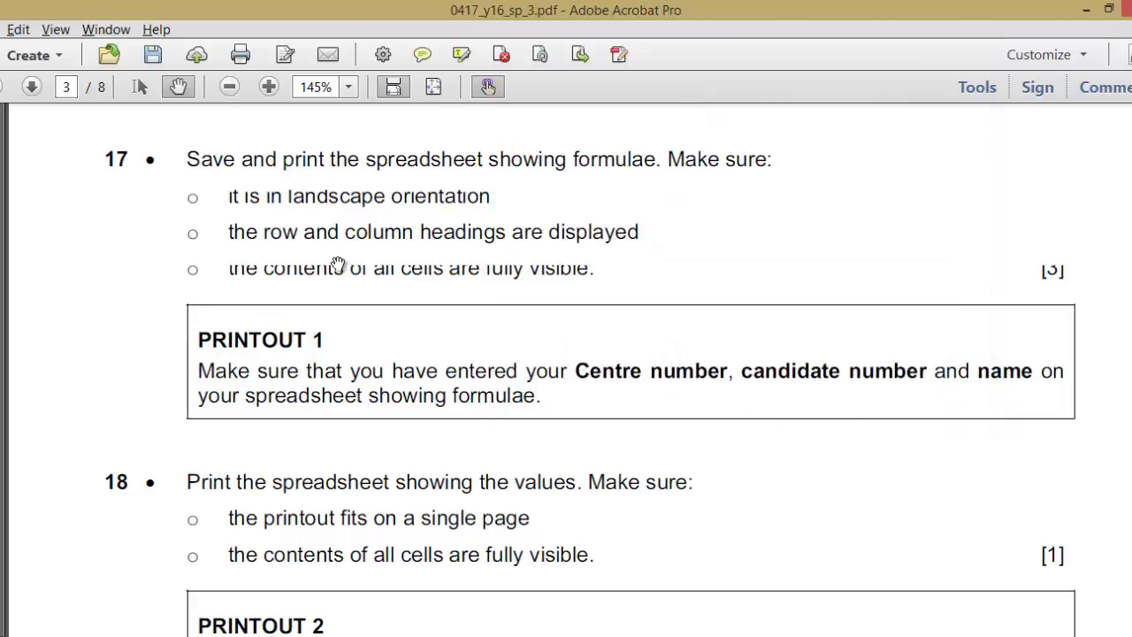
{"action": "key", "text": "alt+Tab"}
{"action": "left_click", "coordinate": [715, 70]}
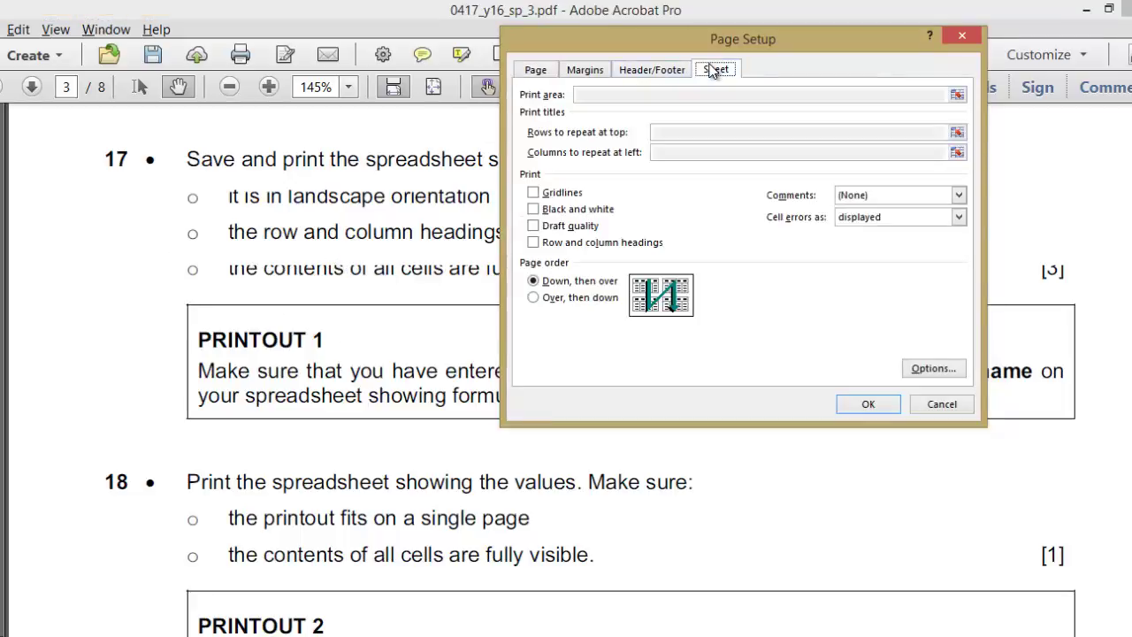
{"action": "left_click", "coordinate": [572, 245]}
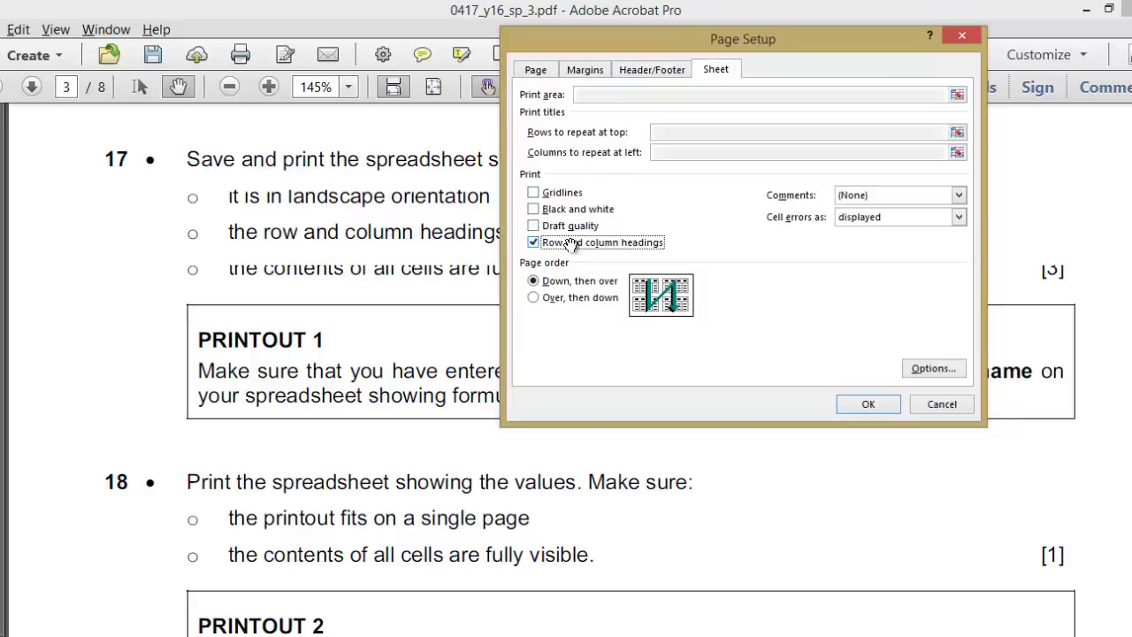
{"action": "key", "text": "alt+Tab"}
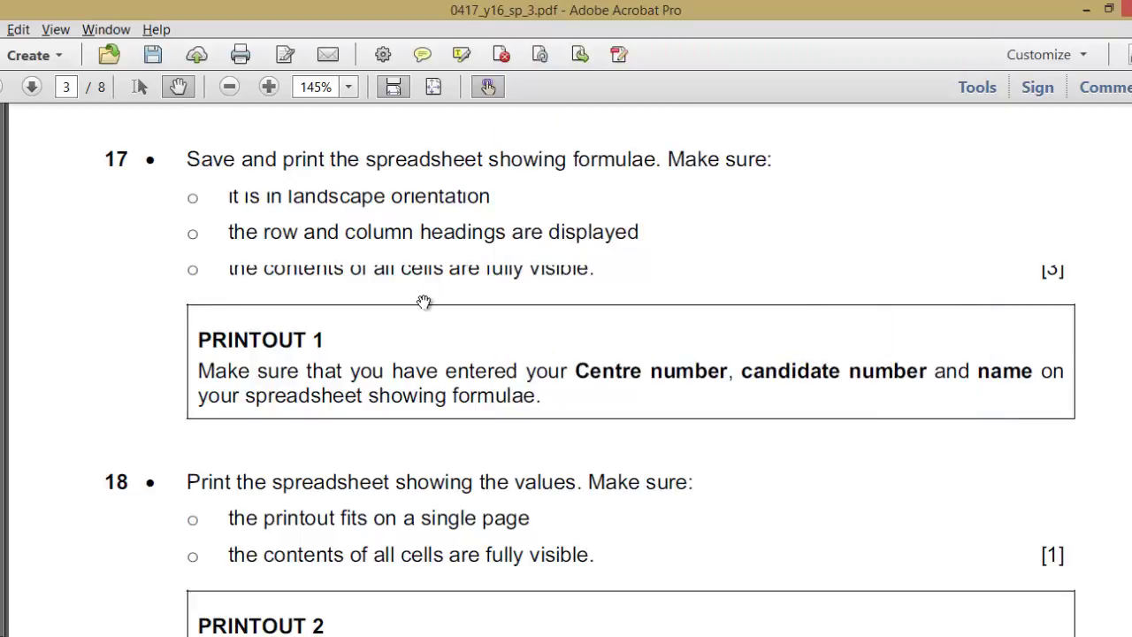
{"action": "key", "text": "alt+Tab"}
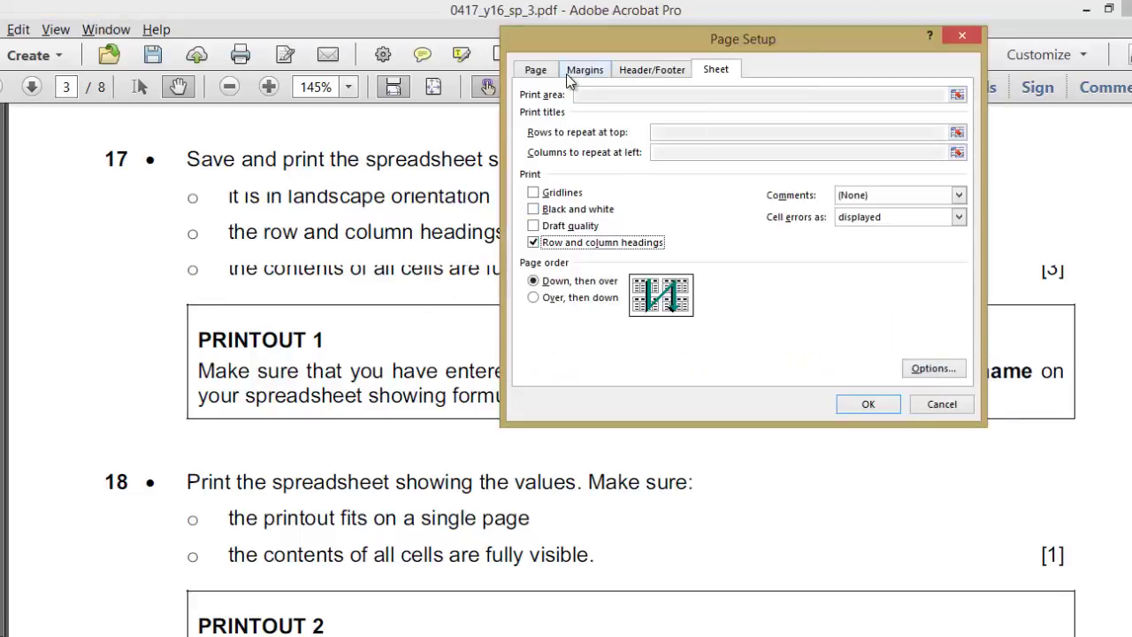
{"action": "left_click", "coordinate": [867, 405]}
{"action": "key", "text": "alt+Tab"}
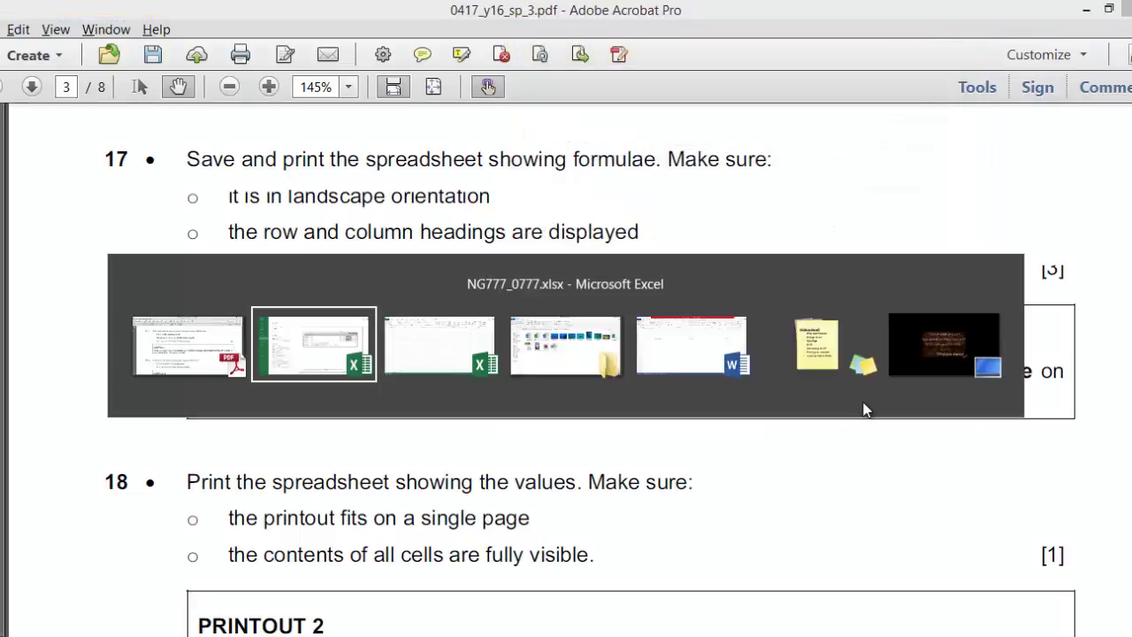
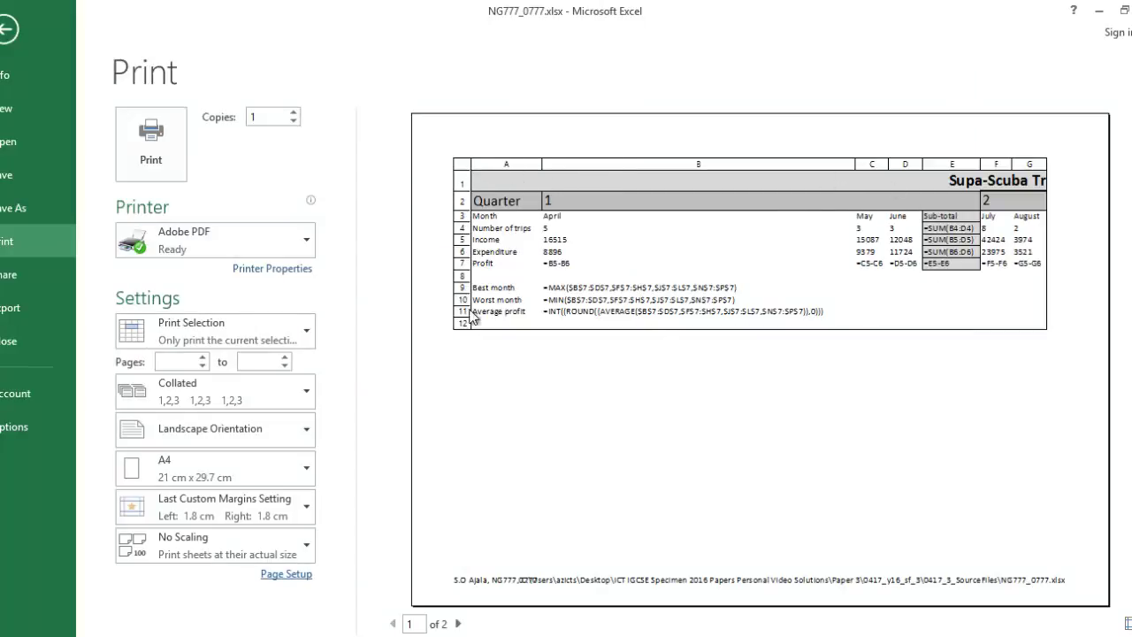
{"action": "left_click", "coordinate": [459, 624]}
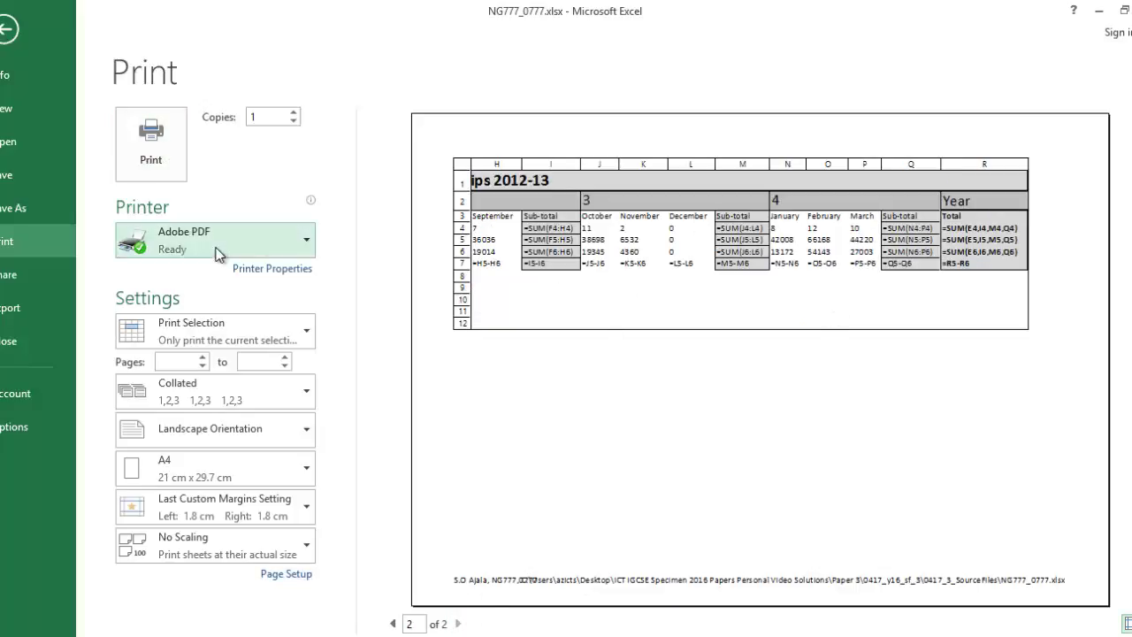
{"action": "left_click", "coordinate": [7, 30]}
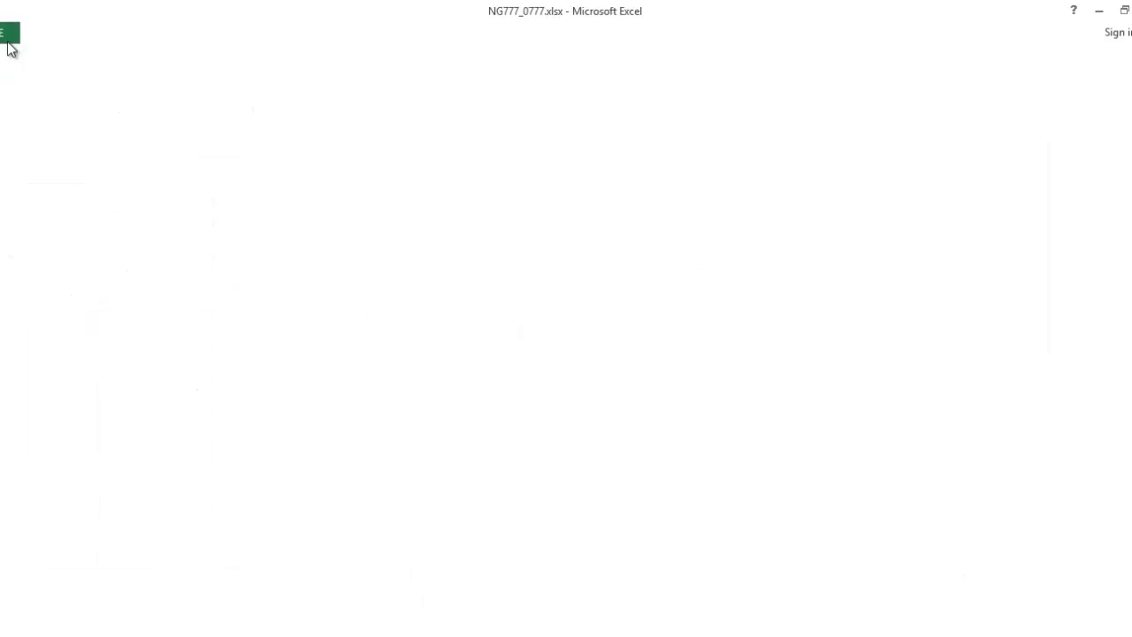
- Read task 18 in the exam paper, then show values instead of formulas and autofit all column widths
{"action": "key", "text": "alt+Tab"}
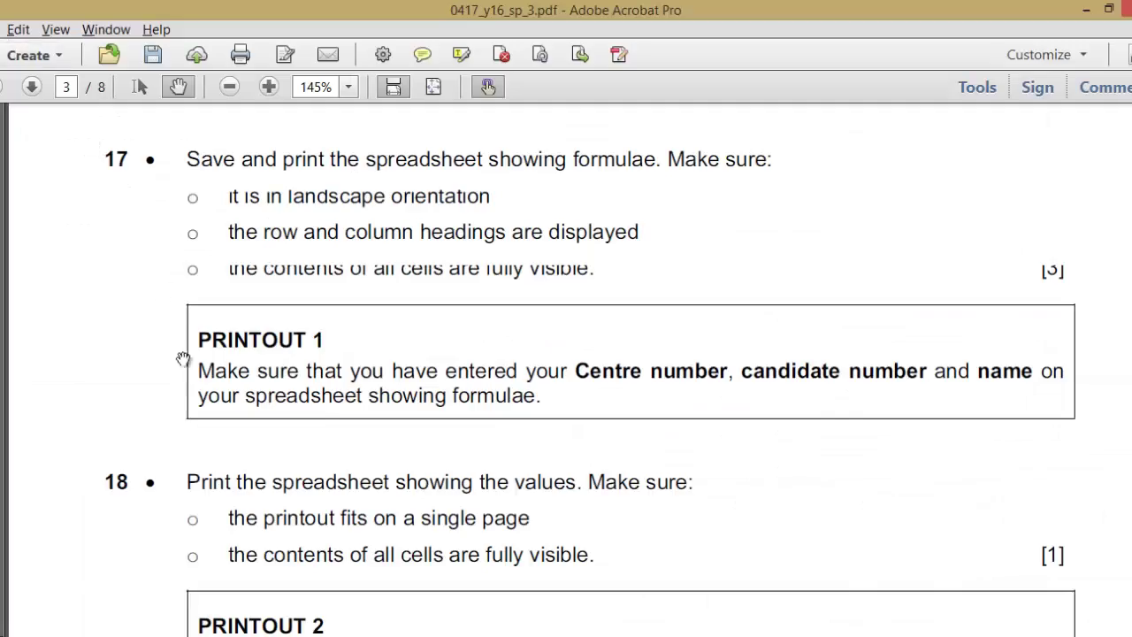
{"action": "left_click_drag", "start_coordinate": [303, 456], "coordinate": [295, 314]}
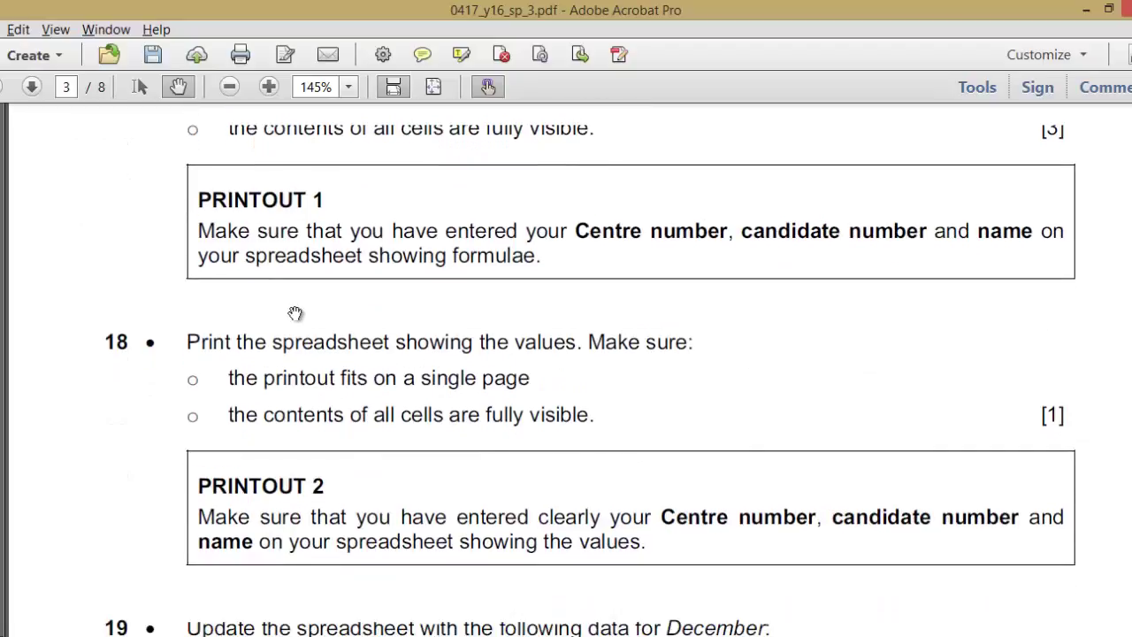
{"action": "key", "text": "alt+Tab"}
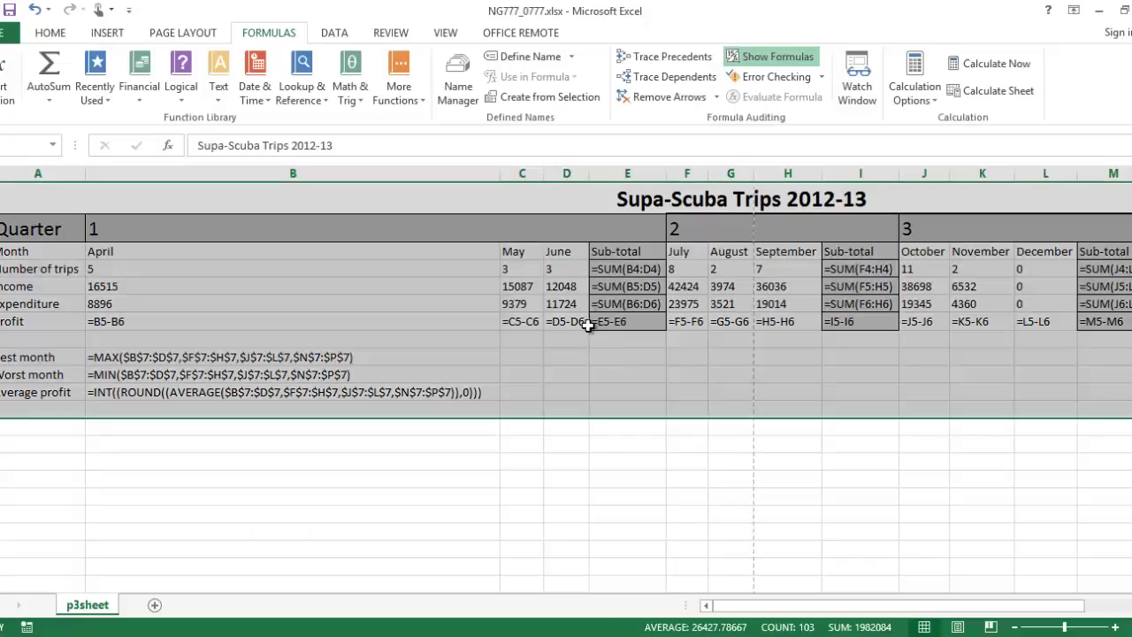
{"action": "left_click", "coordinate": [773, 58]}
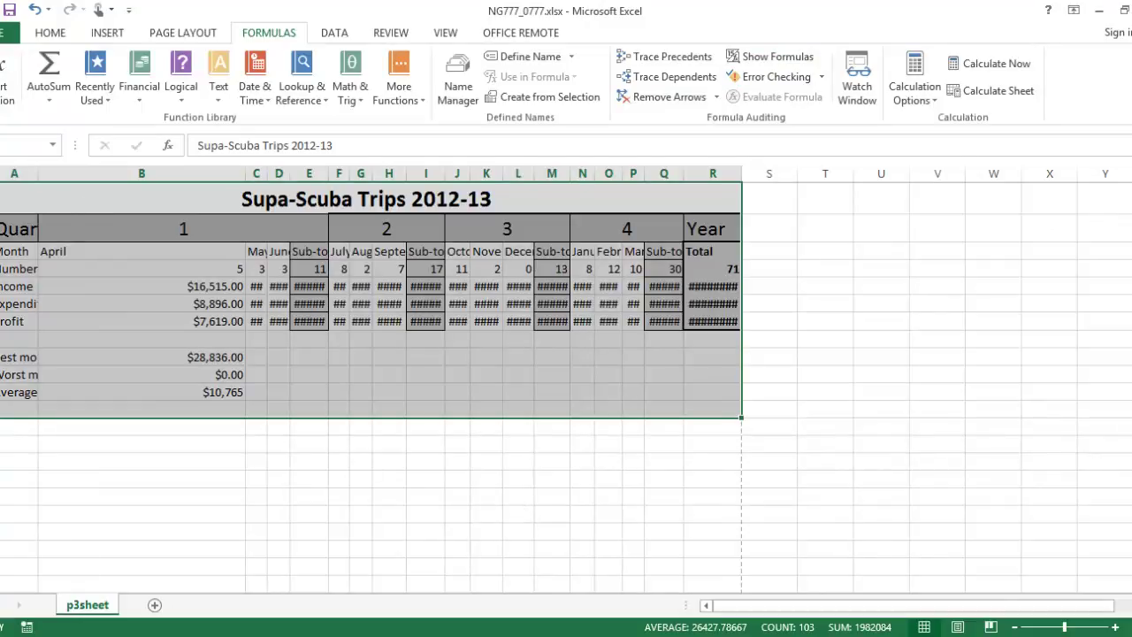
{"action": "key", "text": "ctrl+a"}
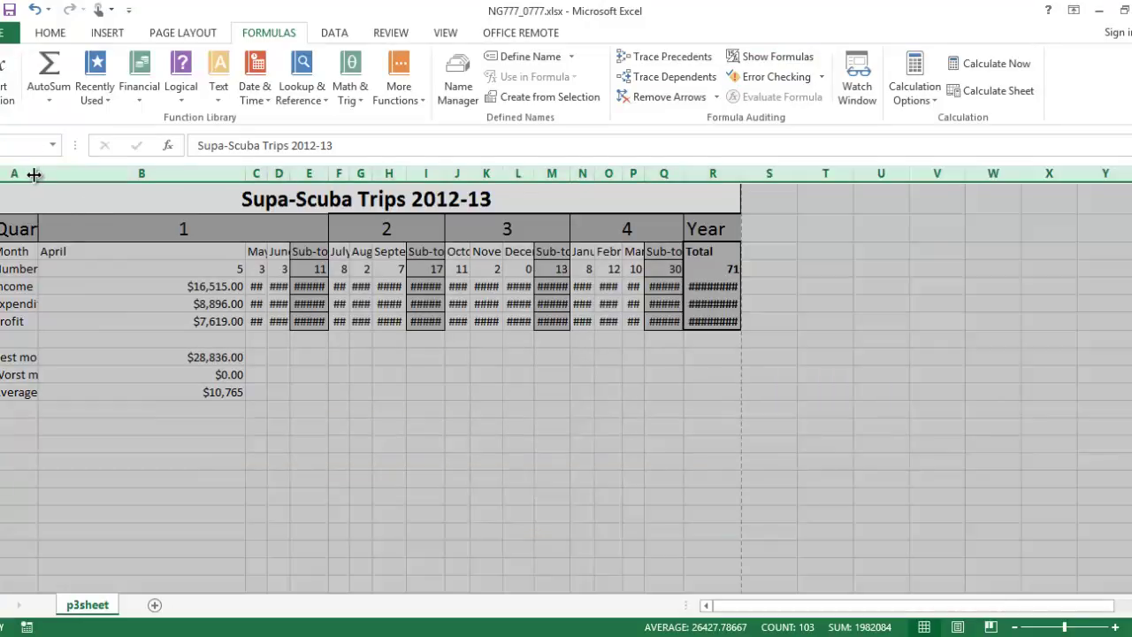
{"action": "double_click", "coordinate": [36, 174]}
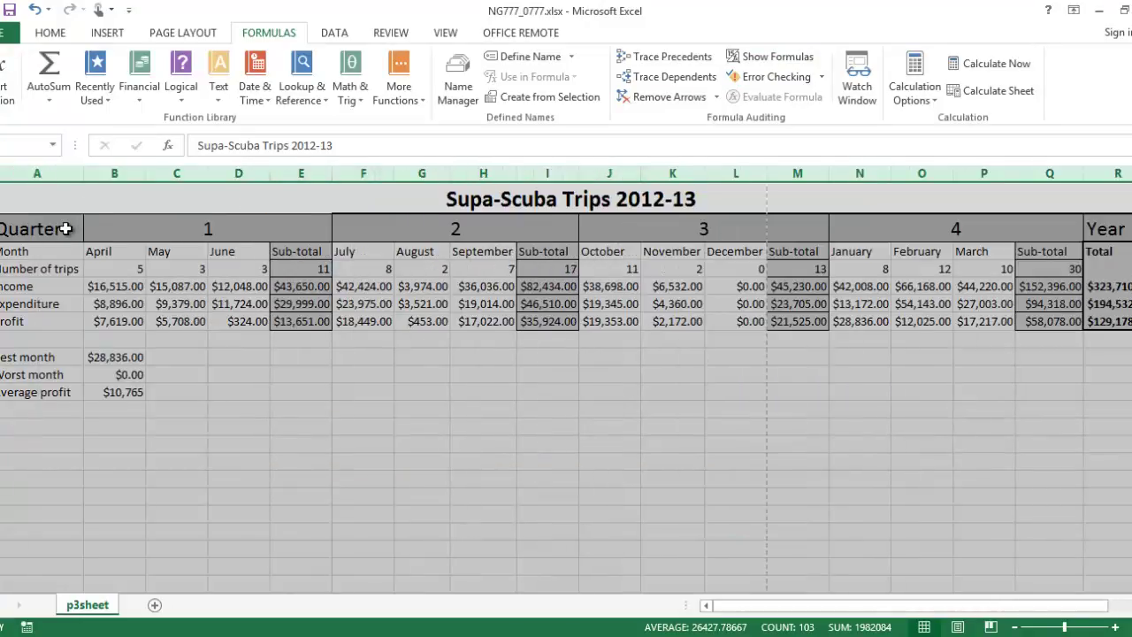
- Select the table A1:R12 and open its print preview with values shown
{"action": "left_click", "coordinate": [65, 204]}
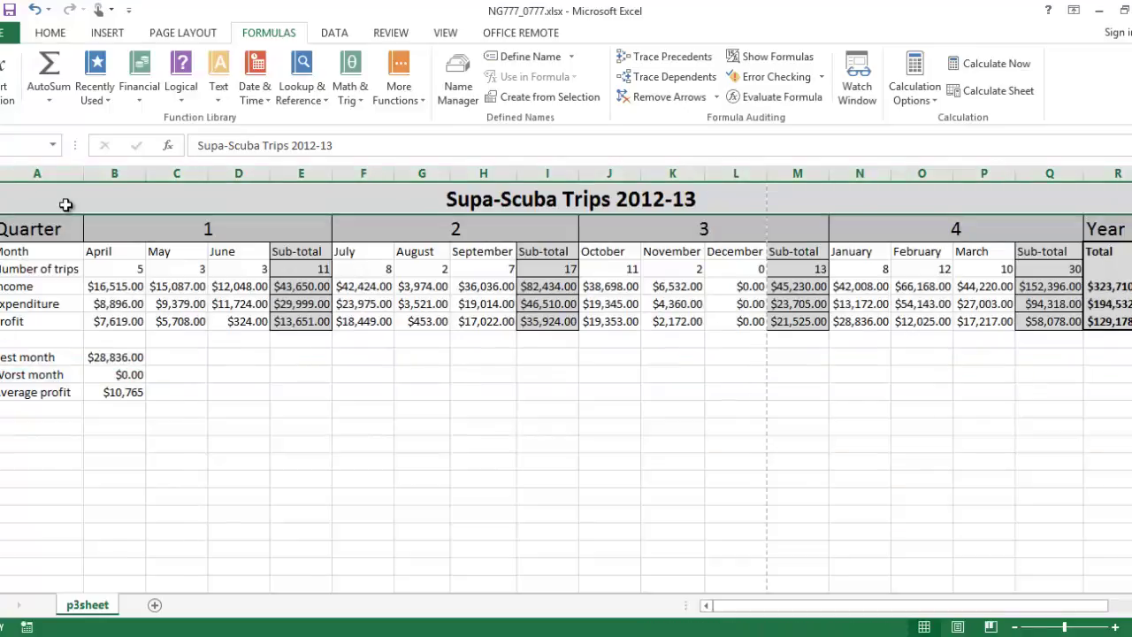
{"action": "left_click_drag", "start_coordinate": [66, 205], "coordinate": [1060, 389]}
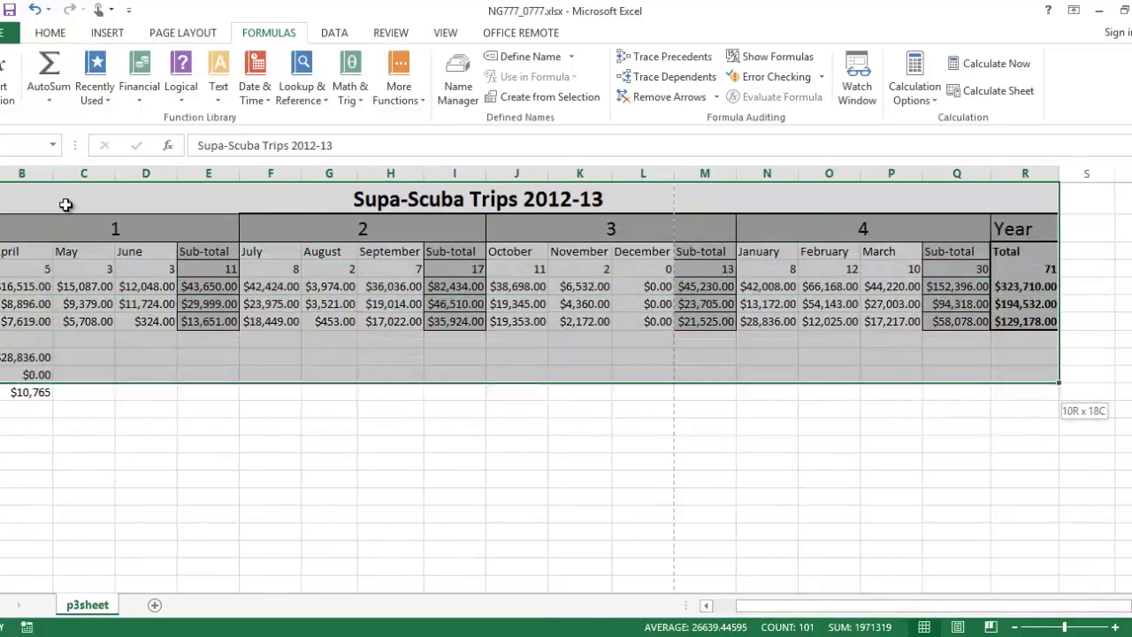
{"action": "key", "text": "ctrl+p"}
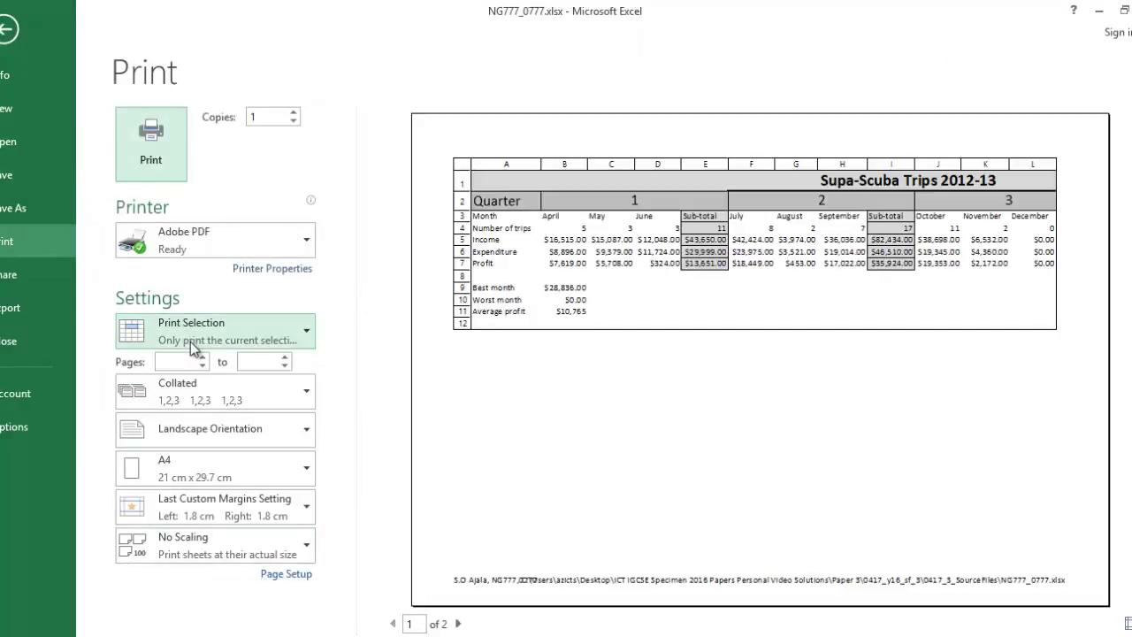
- Check task 18's print requirements and scale the values printout to fit 1 page wide by 1 tall
{"action": "key", "text": "alt+Tab"}
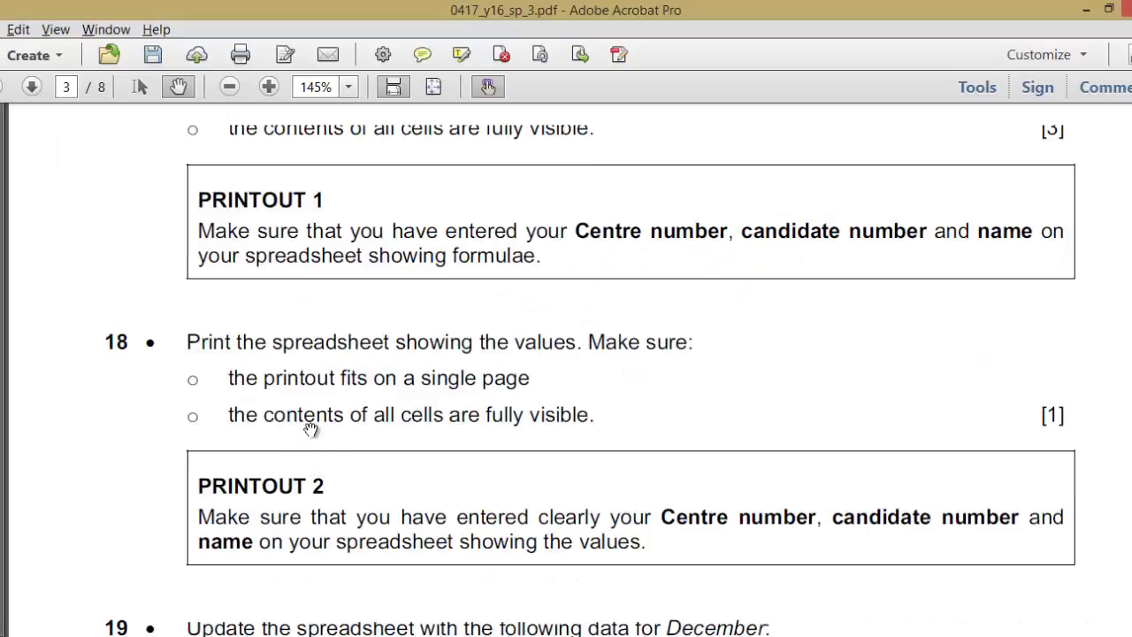
{"action": "key", "text": "alt+Tab"}
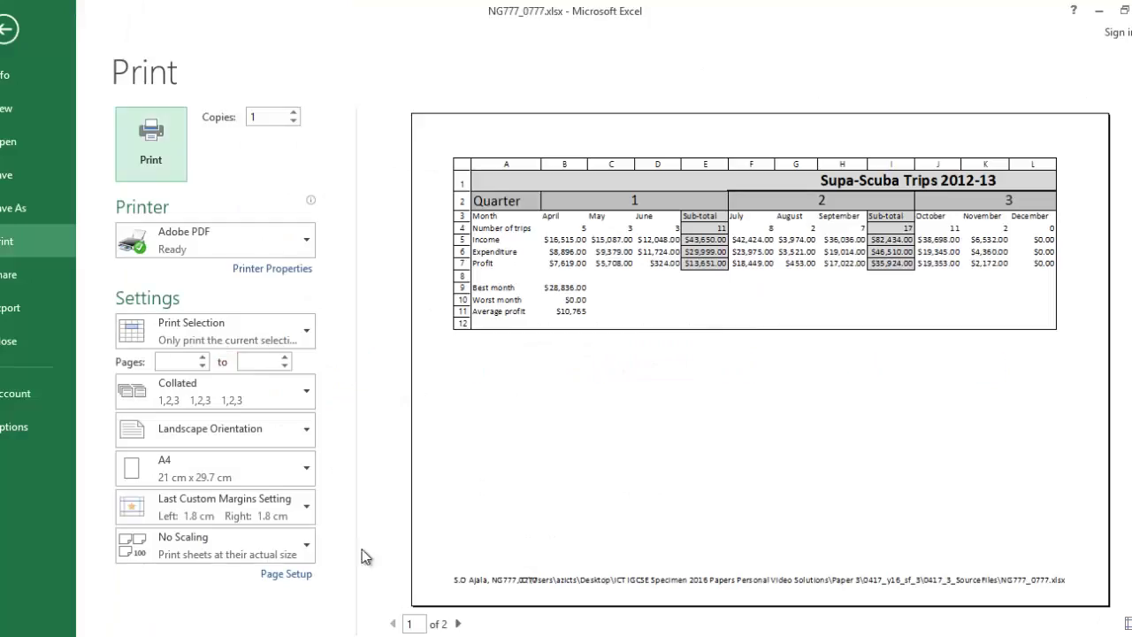
{"action": "left_click", "coordinate": [301, 577]}
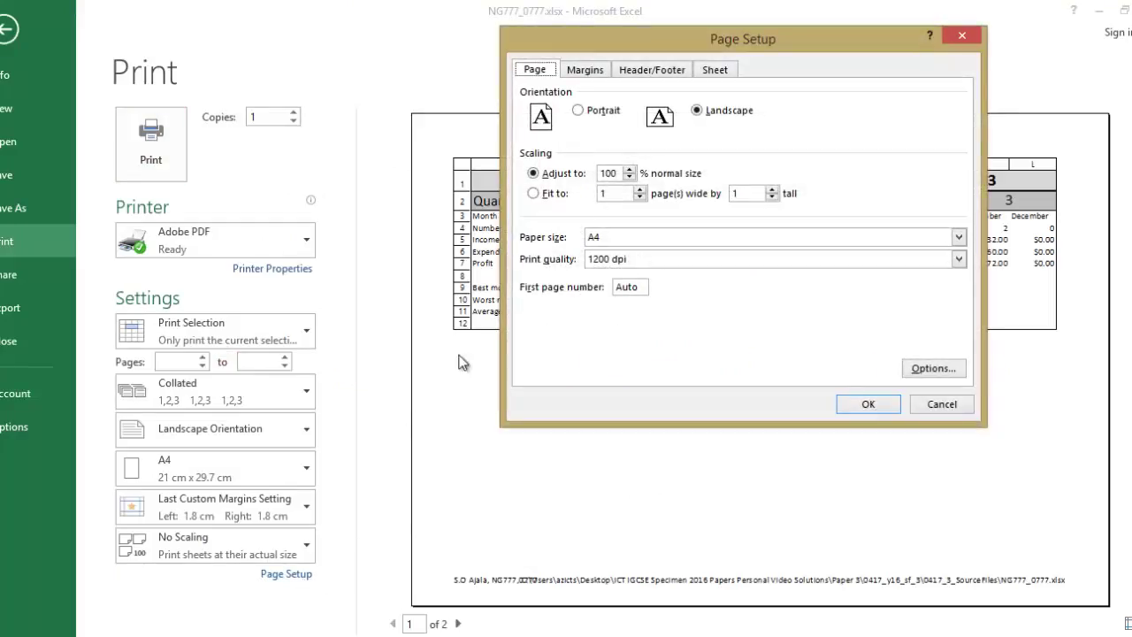
{"action": "left_click", "coordinate": [557, 194]}
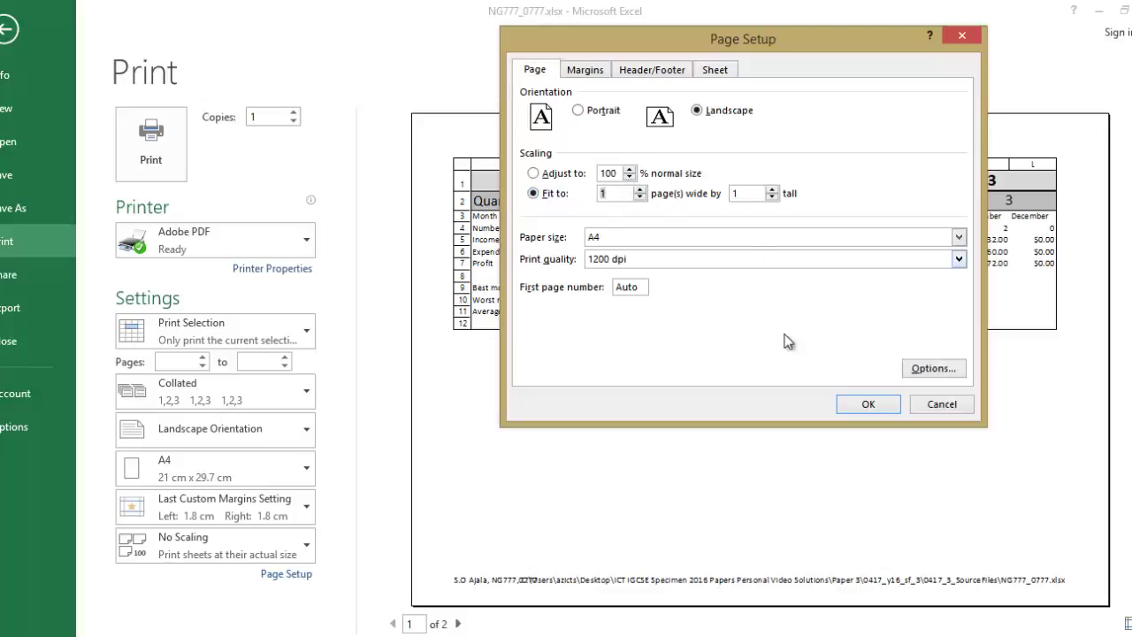
{"action": "left_click", "coordinate": [863, 405]}
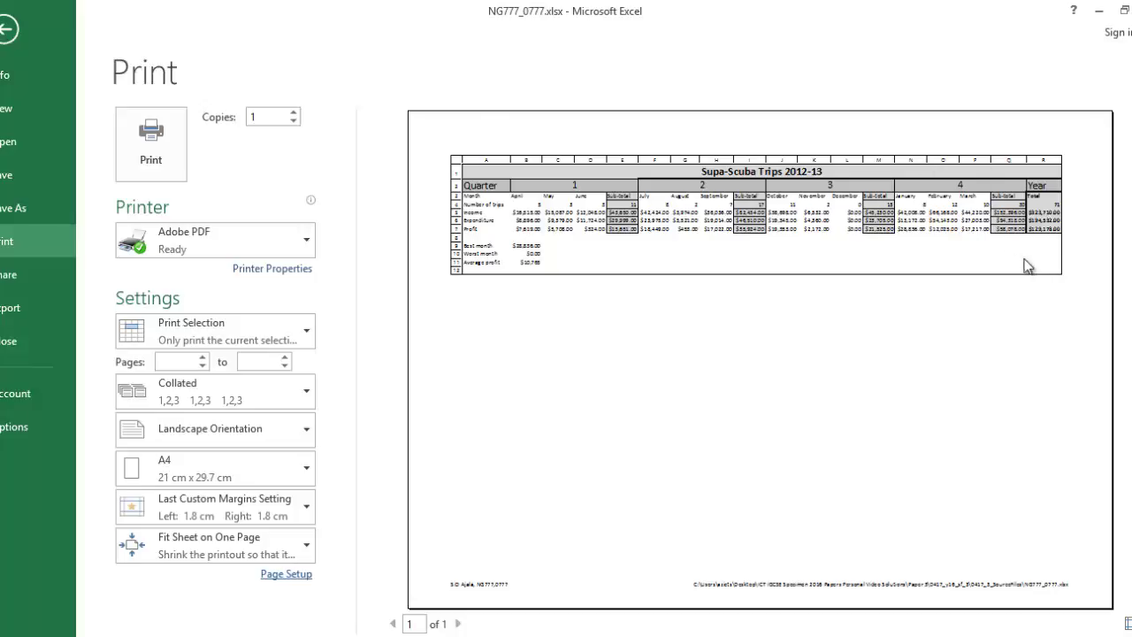
- Check the values print preview against the PRINTOUT 2 requirements in the exam paper, then close the preview and deselect the table
{"action": "key", "text": "alt+Tab"}
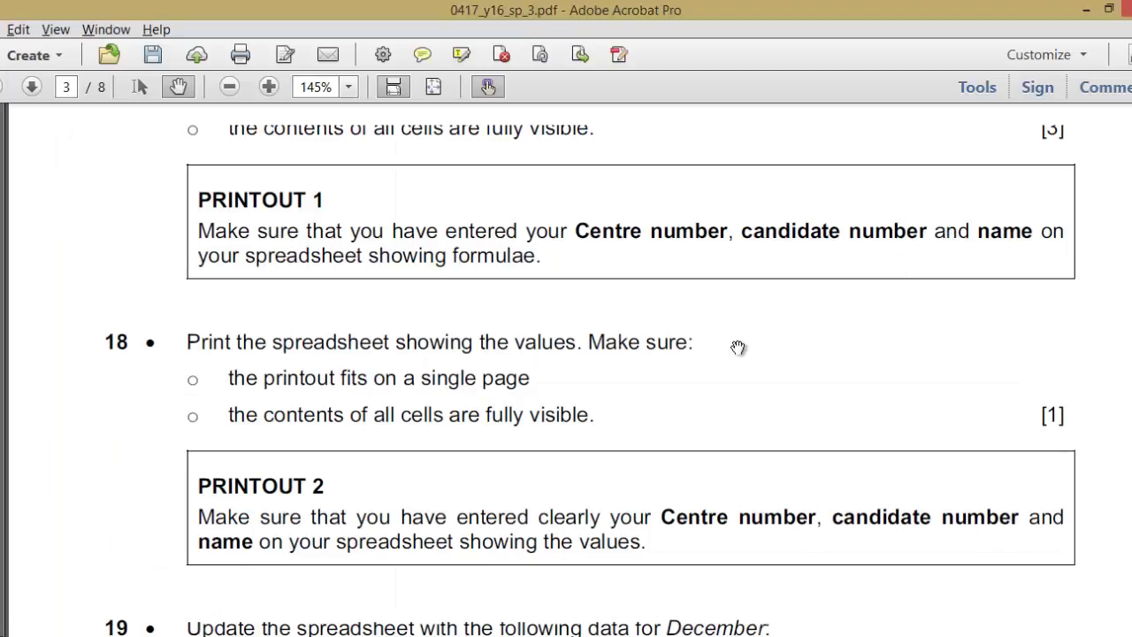
{"action": "scroll", "coordinate": [526, 379], "scroll_direction": "down", "scroll_amount": 3}
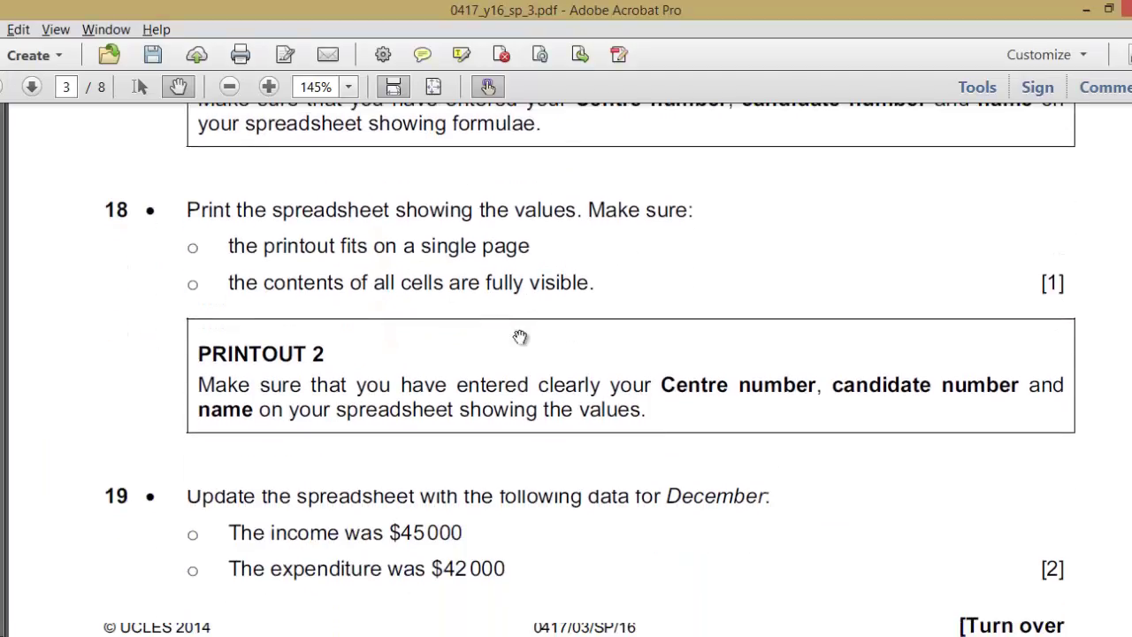
{"action": "key", "text": "alt+Tab"}
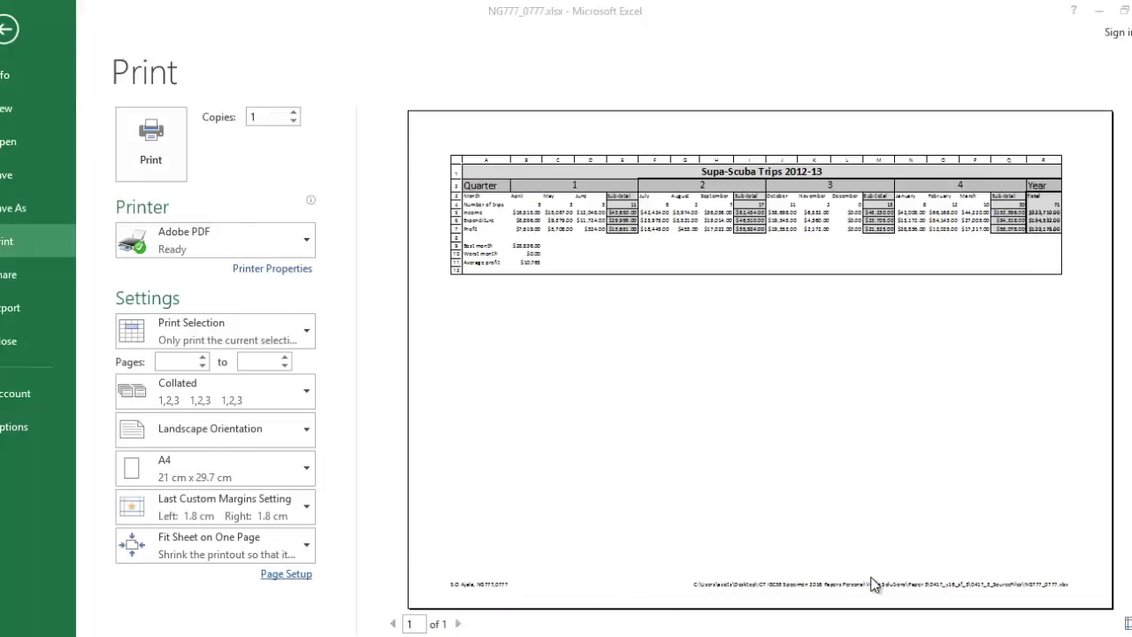
{"action": "key", "text": "alt+Tab"}
{"action": "scroll", "coordinate": [584, 495], "scroll_direction": "down", "scroll_amount": 3}
{"action": "key", "text": "alt+Tab"}
{"action": "left_click", "coordinate": [8, 37]}
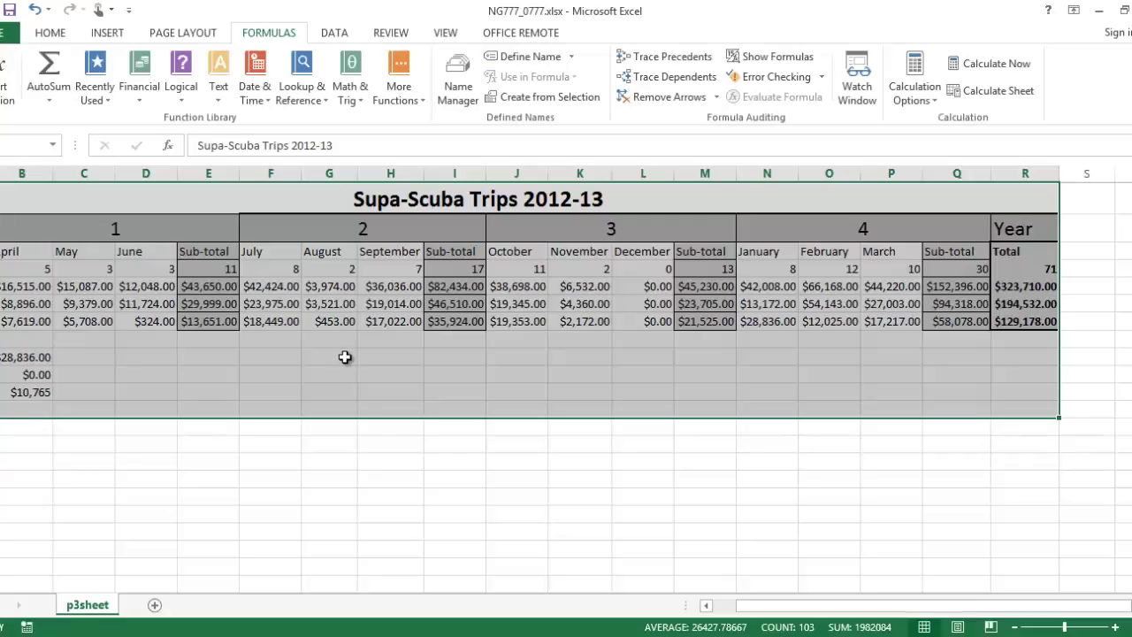
{"action": "left_click", "coordinate": [345, 357]}
- Read task 19 in the exam paper and set the December income in the spreadsheet to 45000
{"action": "key", "text": "alt+Tab"}
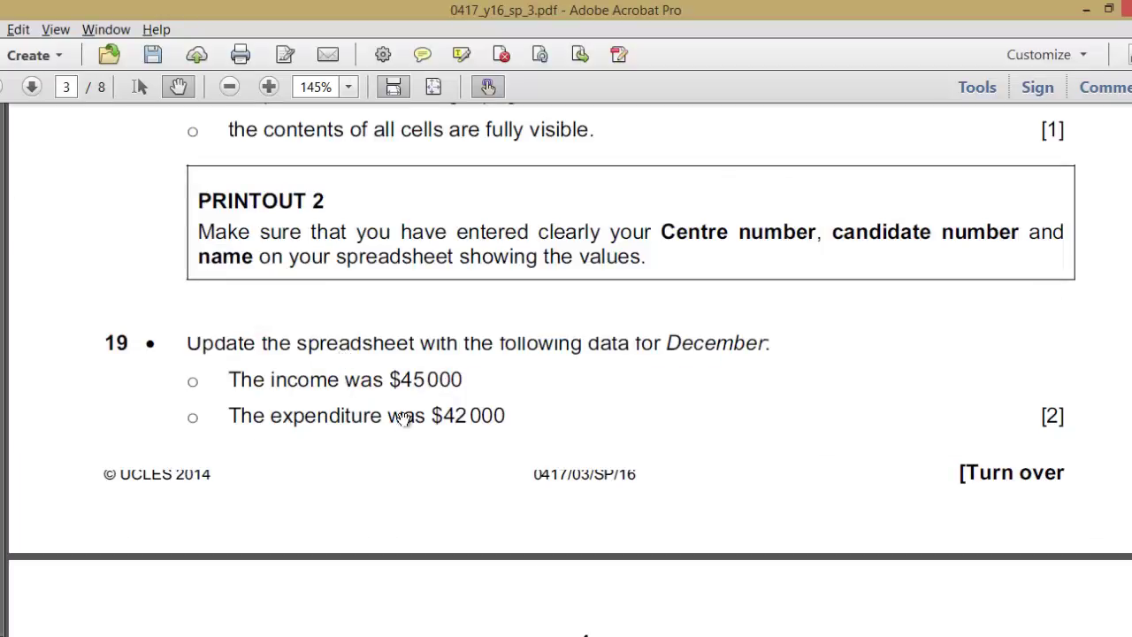
{"action": "key", "text": "alt+Tab"}
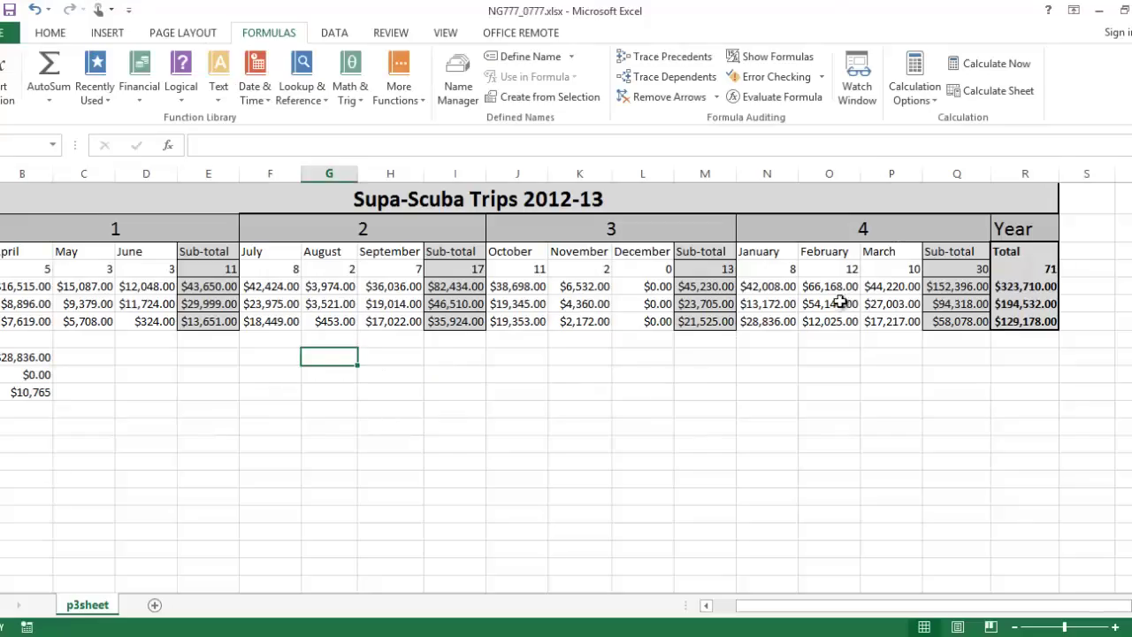
{"action": "left_click", "coordinate": [657, 284]}
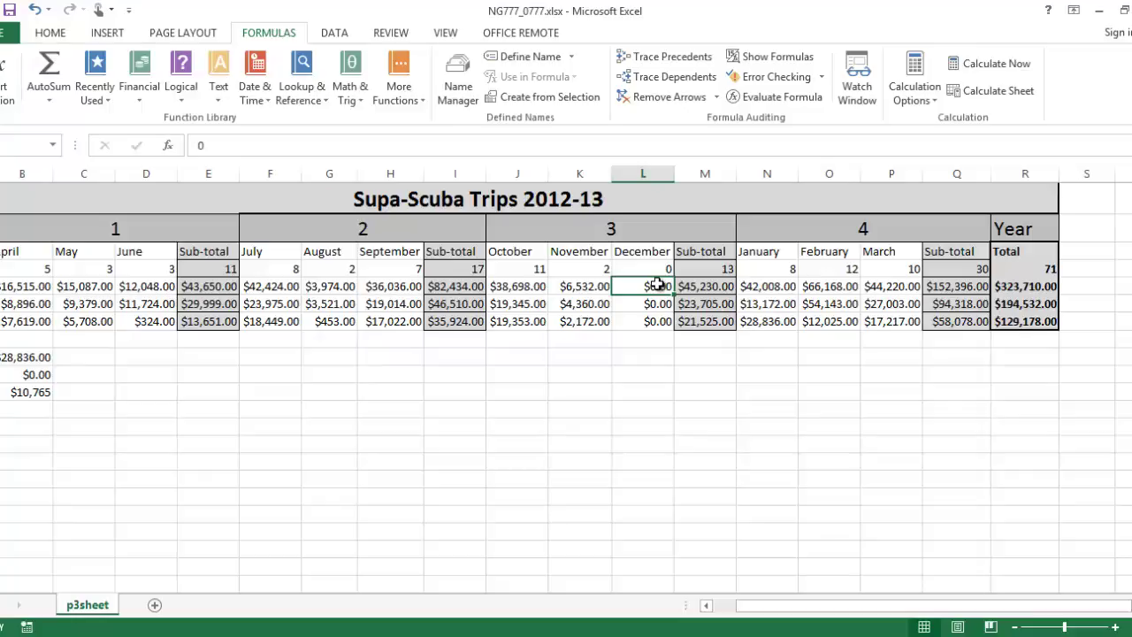
{"action": "scroll", "coordinate": [657, 284], "scroll_direction": "left", "scroll_amount": 2}
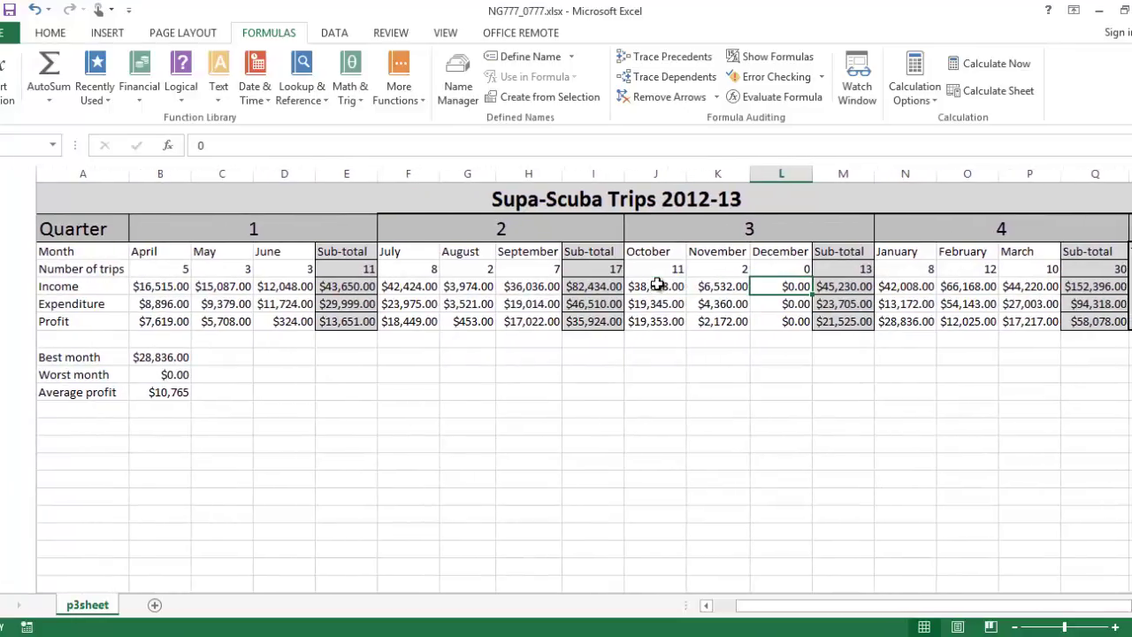
{"action": "type", "text": "45"}
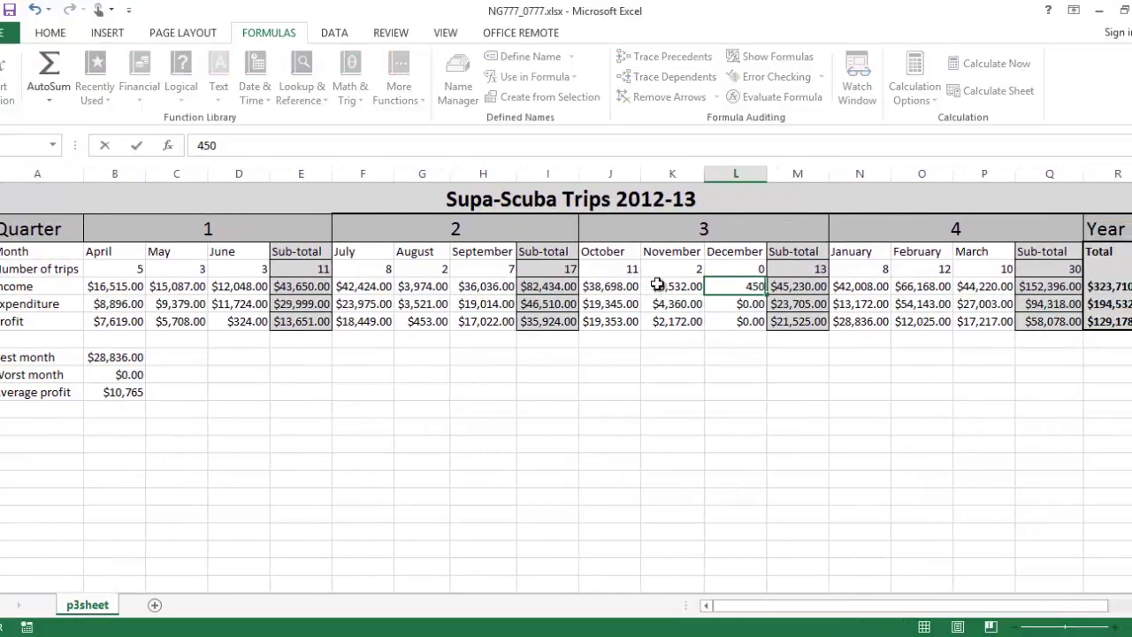
{"action": "type", "text": "000"}
{"action": "key", "text": "Return"}
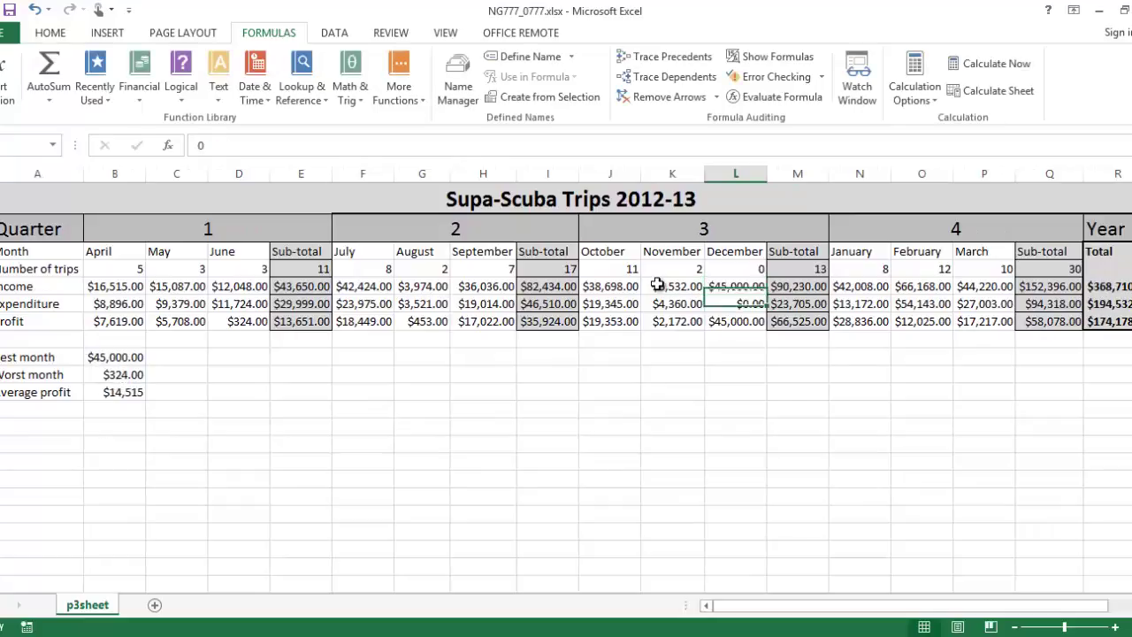
- Recheck the December figures in the exam paper and set the December expenditure to 42000
{"action": "key", "text": "alt+Tab"}
{"action": "key", "text": "alt+Tab"}
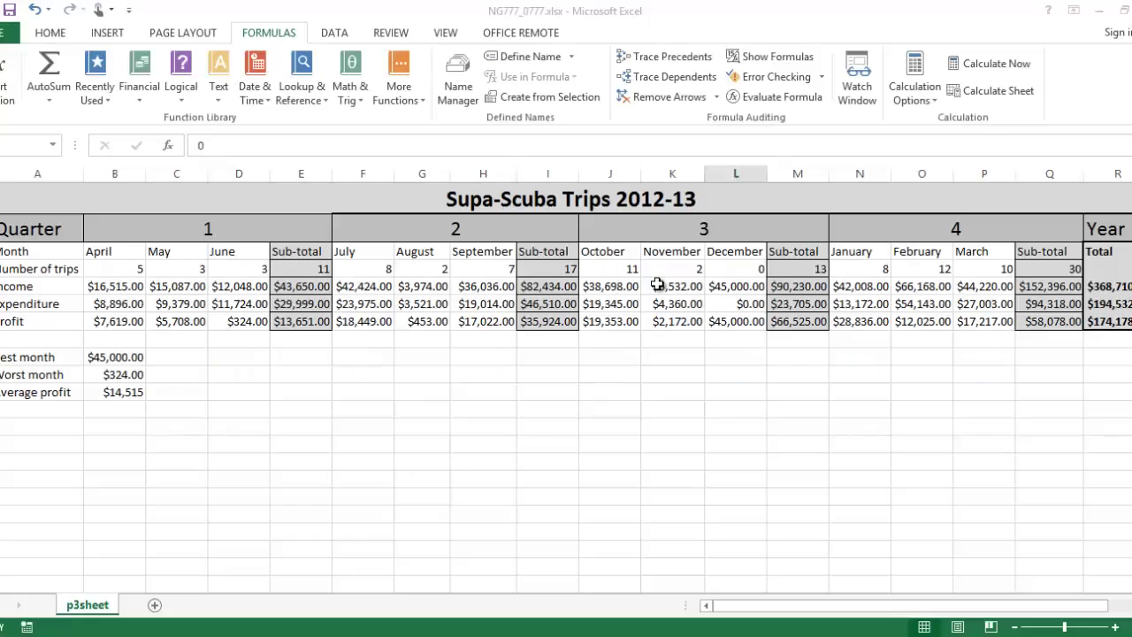
{"action": "type", "text": "42000"}
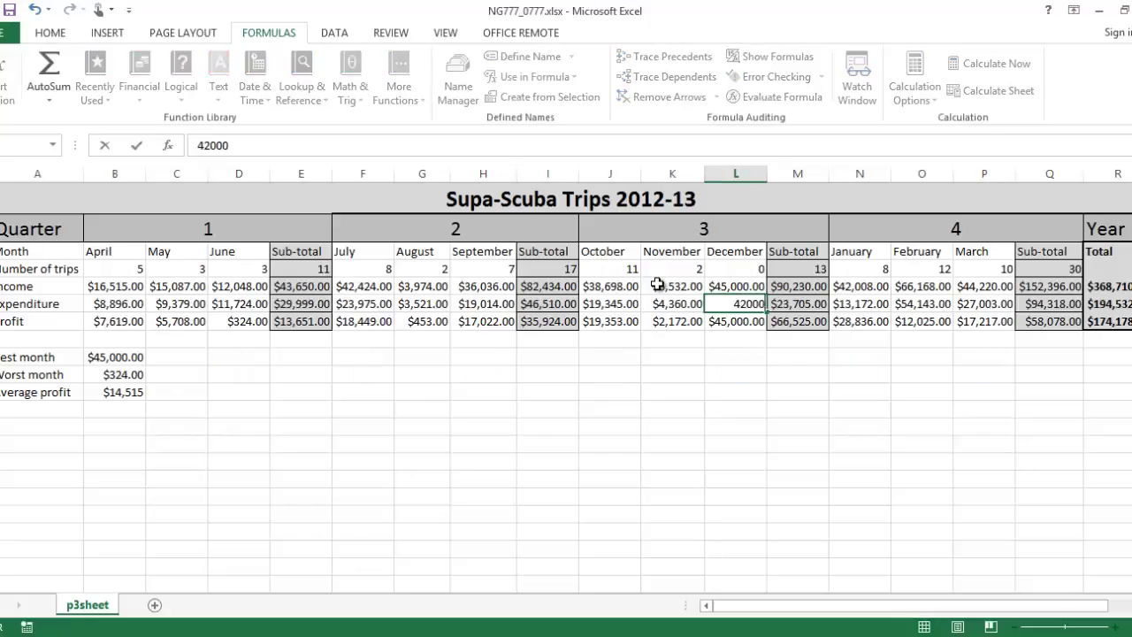
{"action": "key", "text": "Return"}
- Read task 20 in the exam paper, then select the updated table A1:R12 and open its print preview
{"action": "key", "text": "alt+Tab"}
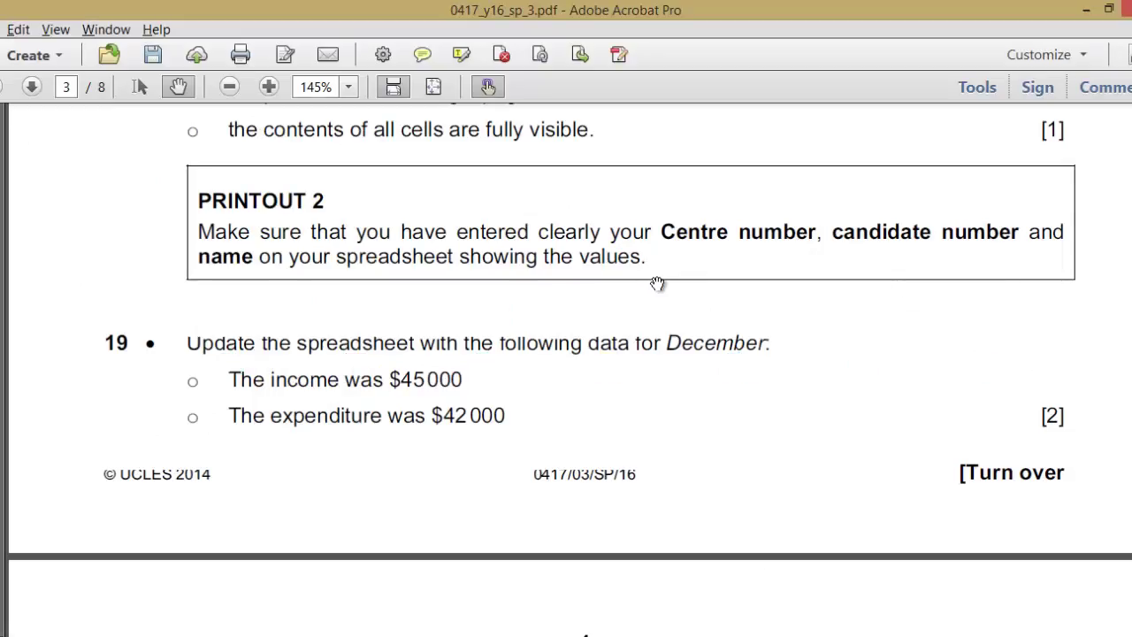
{"action": "scroll", "coordinate": [616, 466], "scroll_direction": "down", "scroll_amount": 10}
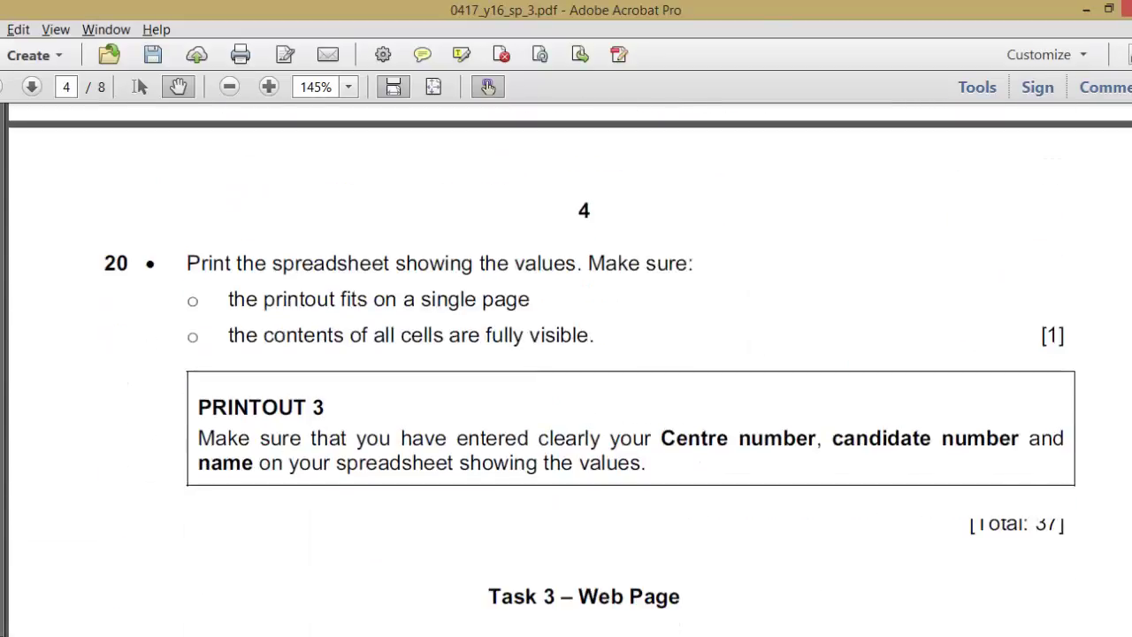
{"action": "key", "text": "alt+Tab"}
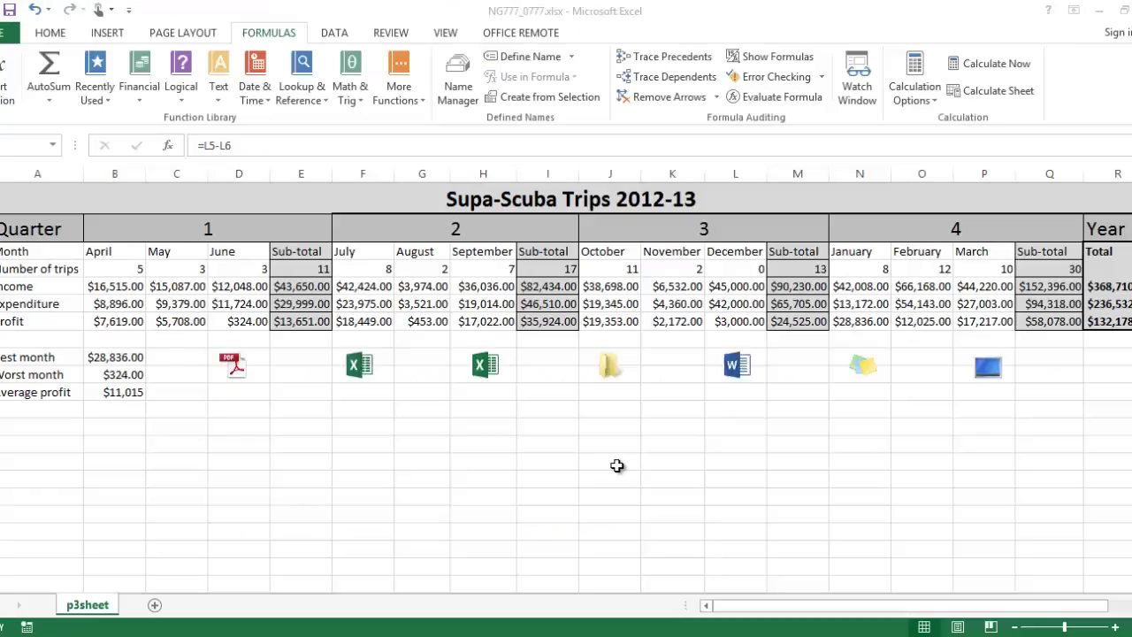
{"action": "left_click", "coordinate": [164, 456]}
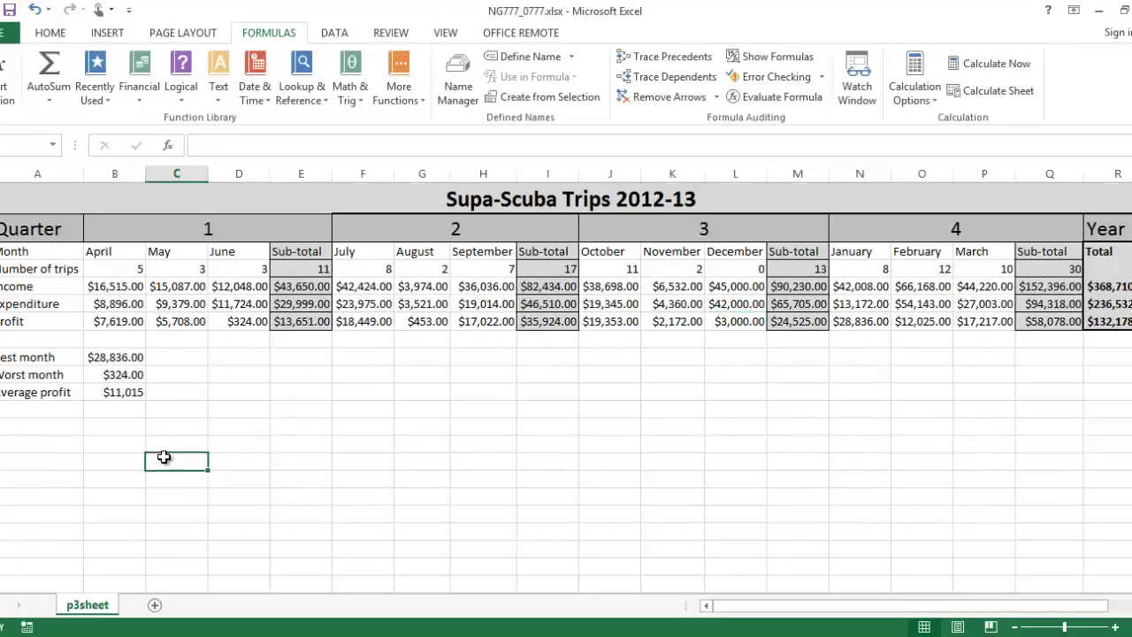
{"action": "mouse_move", "coordinate": [261, 201]}
{"action": "left_mouse_down"}
{"action": "mouse_move", "coordinate": [1118, 230]}
{"action": "mouse_move", "coordinate": [1062, 270]}
{"action": "mouse_move", "coordinate": [1052, 416]}
{"action": "left_mouse_up"}
{"action": "key", "text": "ctrl+p"}
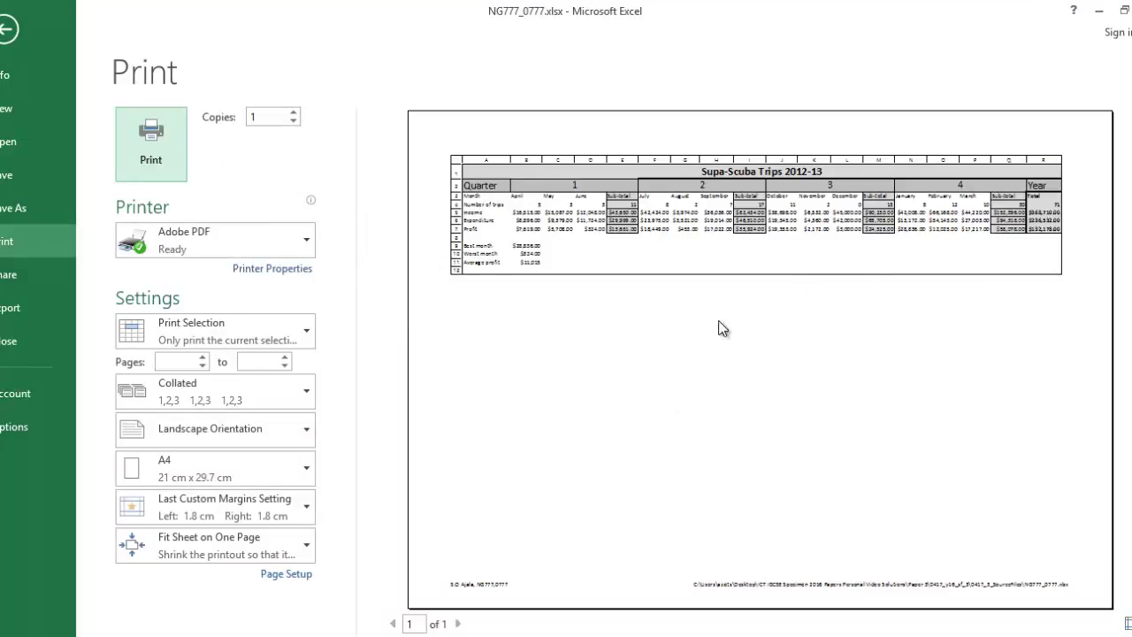
- Check the preview against task 20's PRINTOUT 3 requirements, then close it and return to the exam paper
{"action": "key", "text": "alt+Tab"}
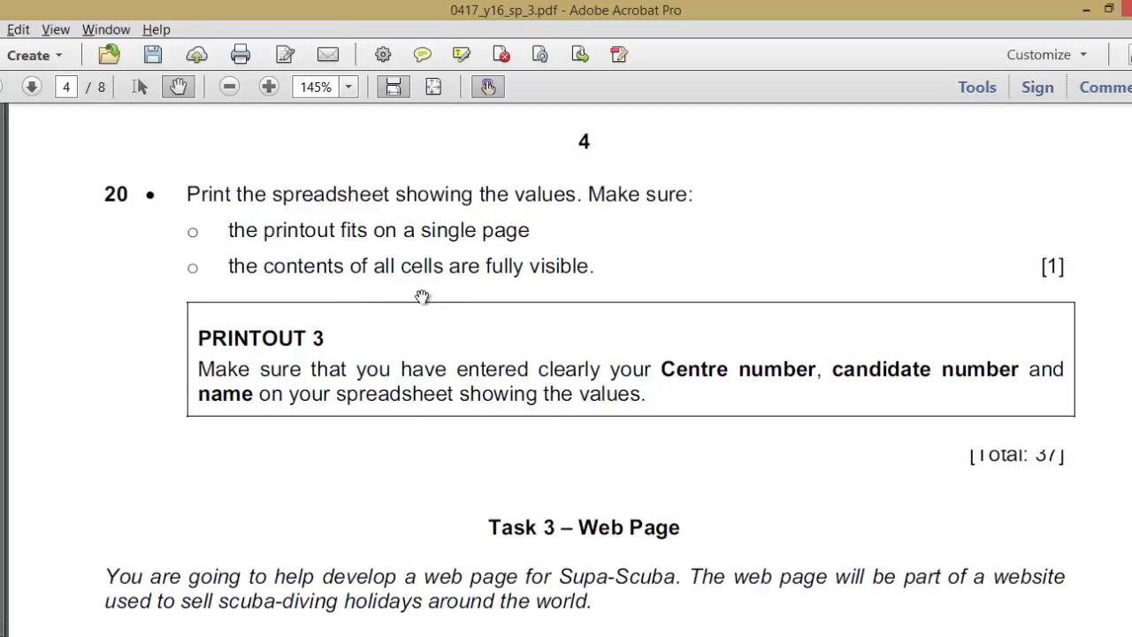
{"action": "key", "text": "alt+Tab"}
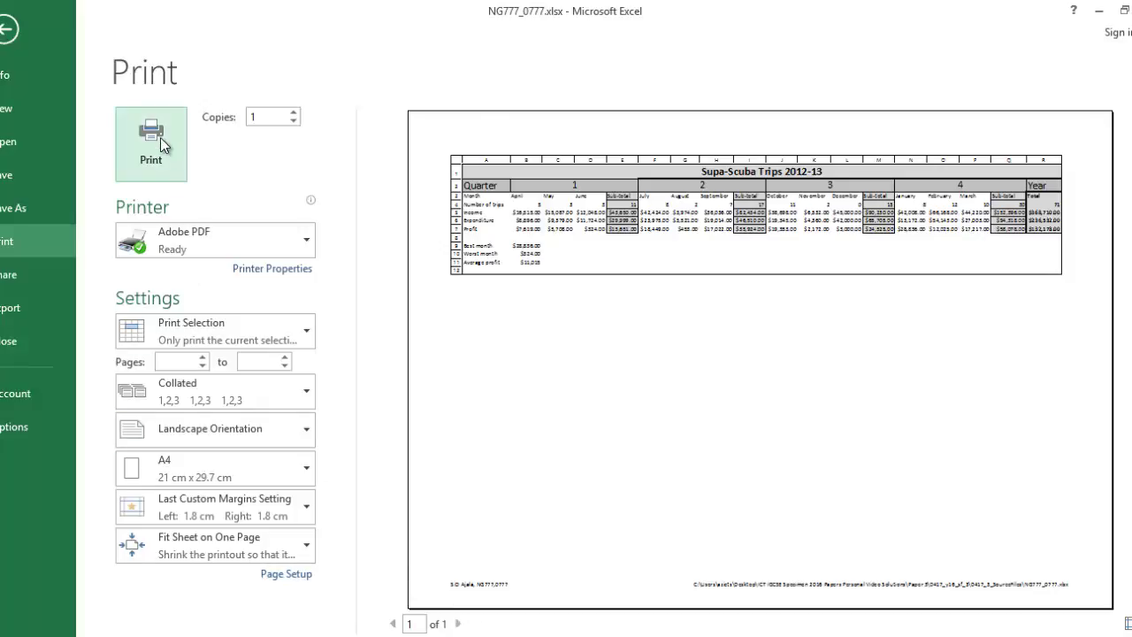
{"action": "left_click", "coordinate": [17, 35]}
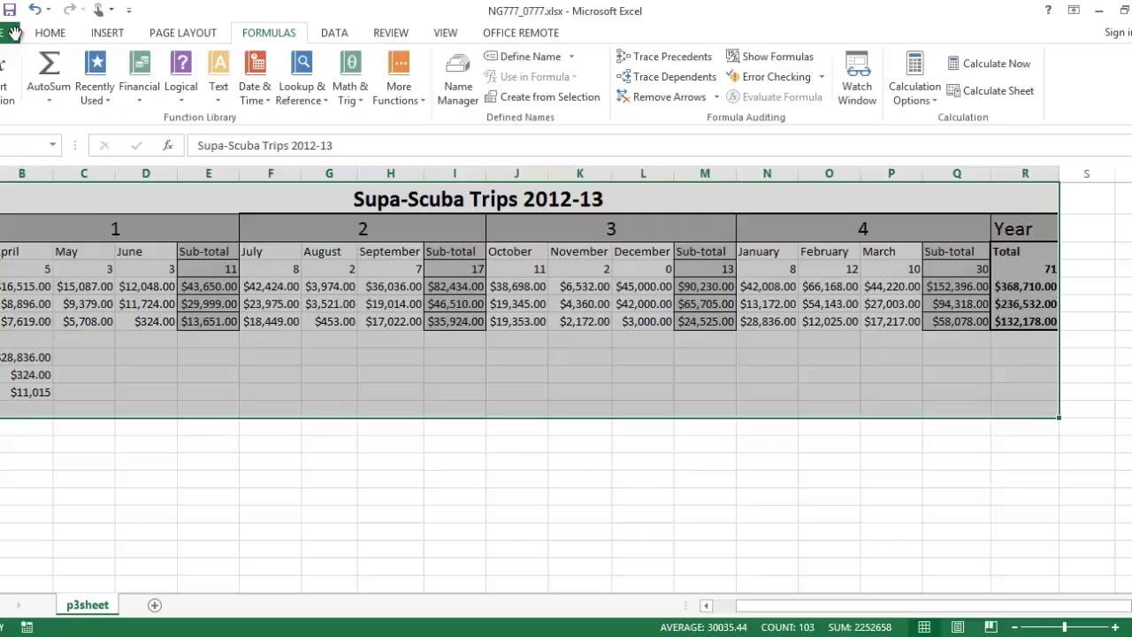
{"action": "key", "text": "alt+Tab"}
{"action": "left_click_drag", "start_coordinate": [166, 443], "coordinate": [342, 519]}
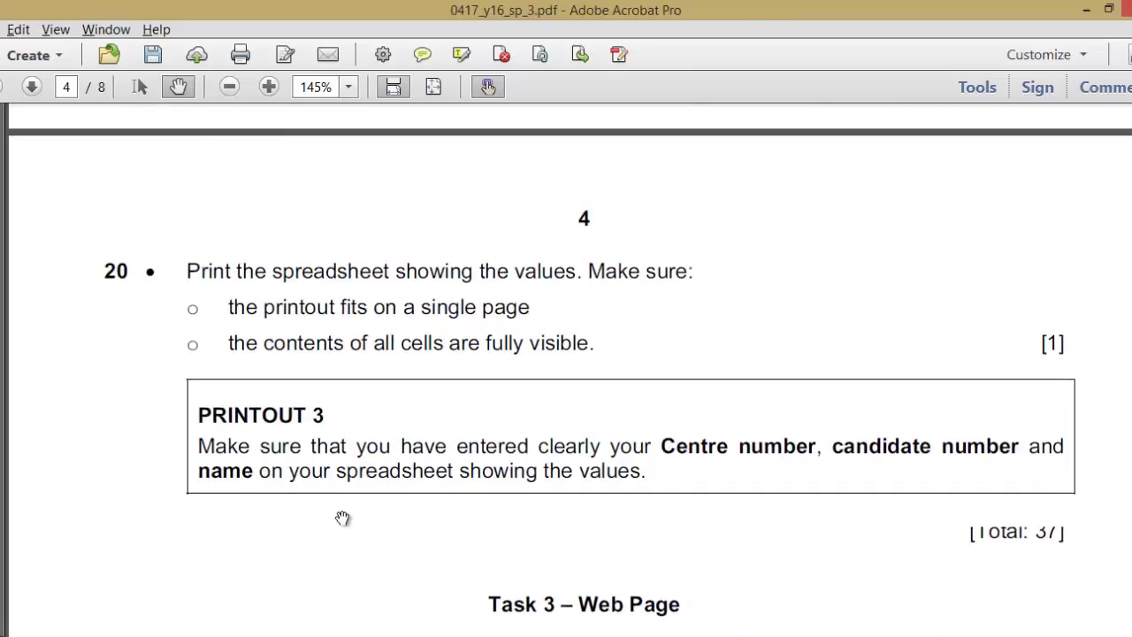